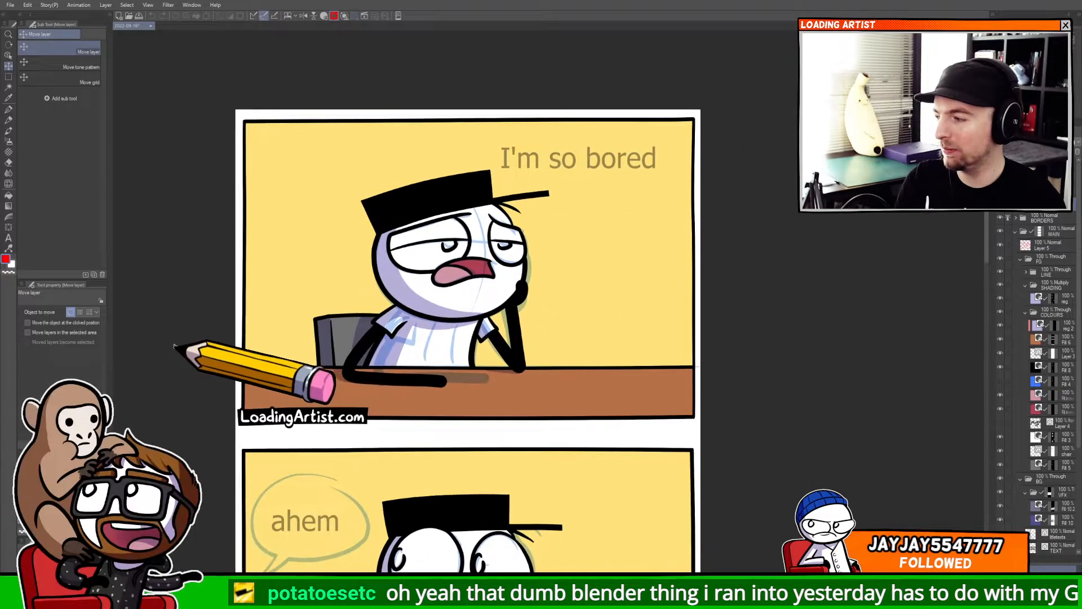
Scroll and zoom through the four comic panels to review the whole strip.
{"action": "left_click_drag", "start_coordinate": [496, 398], "coordinate": [497, 127]}
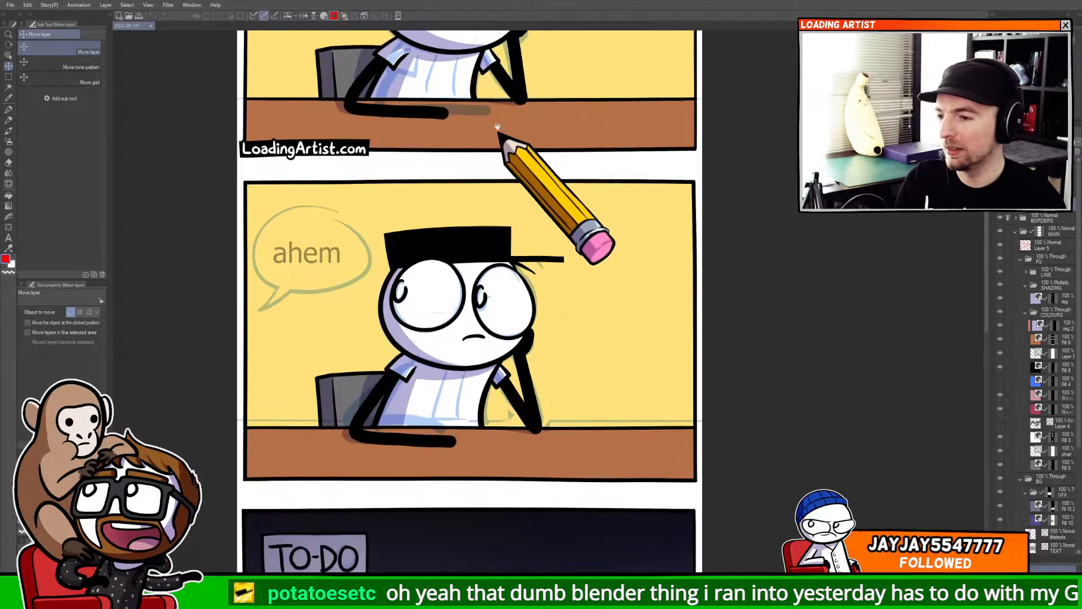
{"action": "left_click_drag", "start_coordinate": [561, 470], "coordinate": [599, 134]}
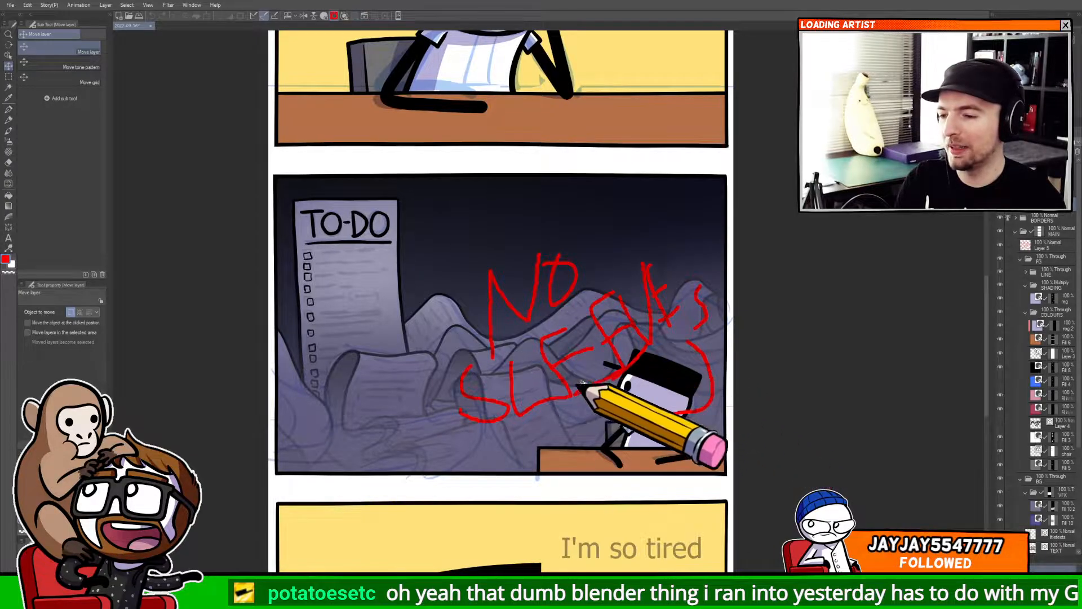
{"action": "mouse_move", "coordinate": [654, 417]}
{"action": "left_mouse_down"}
{"action": "mouse_move", "coordinate": [598, 127]}
{"action": "mouse_move", "coordinate": [612, 120]}
{"action": "left_mouse_up"}
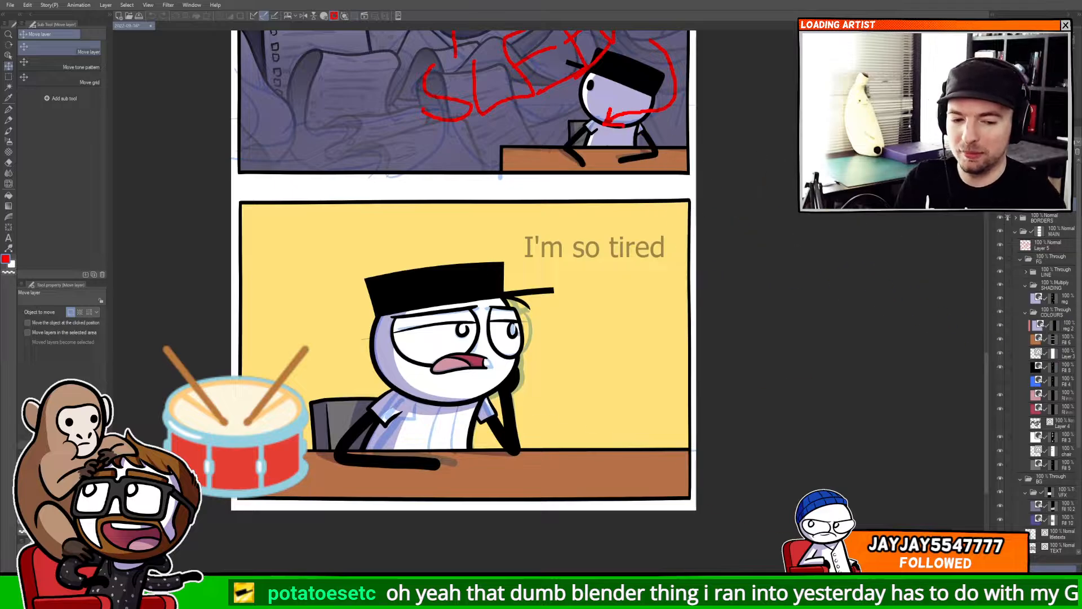
{"action": "scroll", "coordinate": [498, 488], "scroll_direction": "down", "scroll_amount": 5}
{"action": "scroll", "coordinate": [458, 338], "scroll_direction": "down", "scroll_amount": 2}
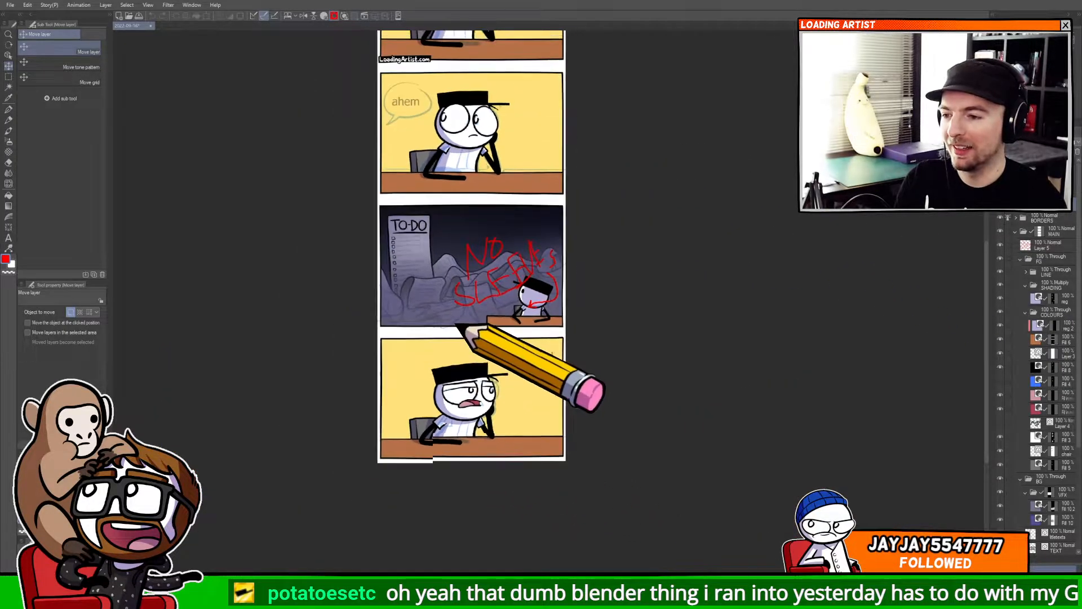
{"action": "mouse_move", "coordinate": [459, 327]}
{"action": "left_mouse_down"}
{"action": "mouse_move", "coordinate": [441, 420]}
{"action": "mouse_move", "coordinate": [390, 399]}
{"action": "left_mouse_up"}
{"action": "scroll", "coordinate": [440, 419], "scroll_direction": "down", "scroll_amount": 1}
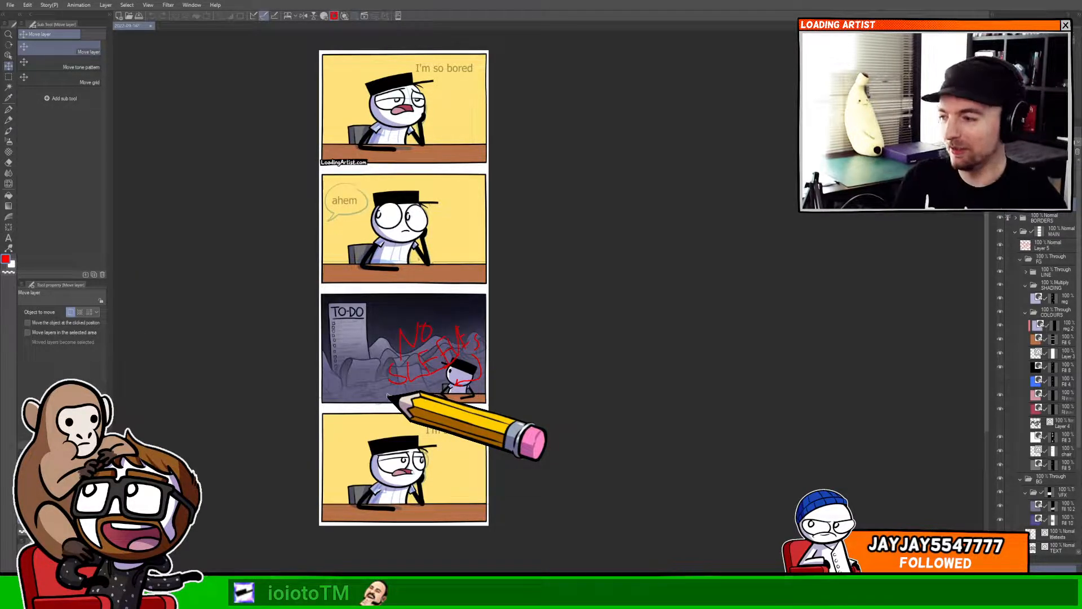
{"action": "left_click_drag", "start_coordinate": [371, 387], "coordinate": [386, 397]}
{"action": "scroll", "coordinate": [392, 396], "scroll_direction": "down", "scroll_amount": 1}
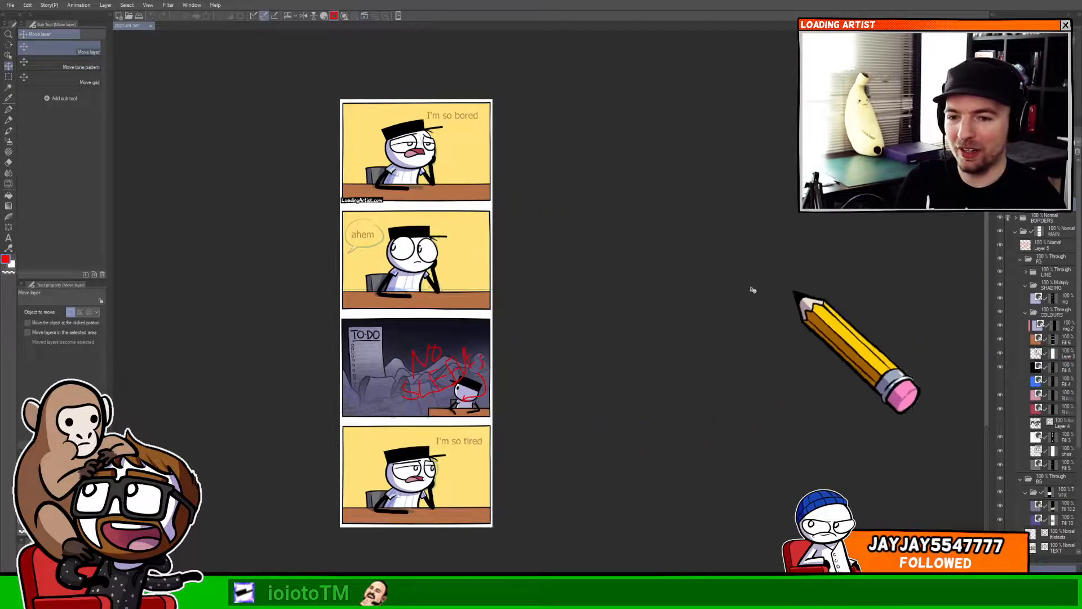
{"action": "scroll", "coordinate": [440, 398], "scroll_direction": "up", "scroll_amount": 4}
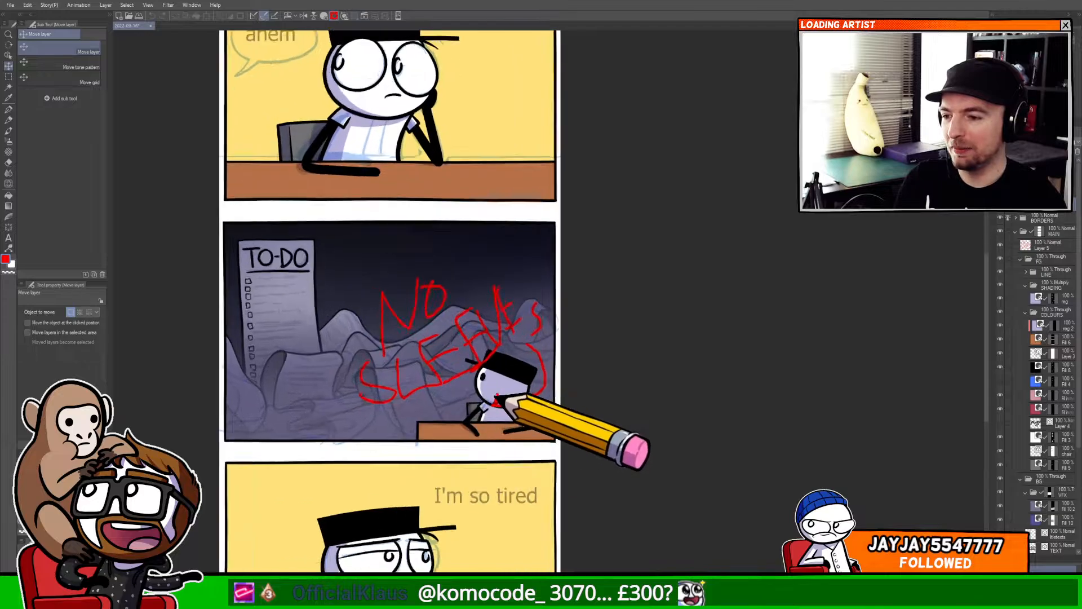
{"action": "scroll", "coordinate": [496, 402], "scroll_direction": "up", "scroll_amount": 3}
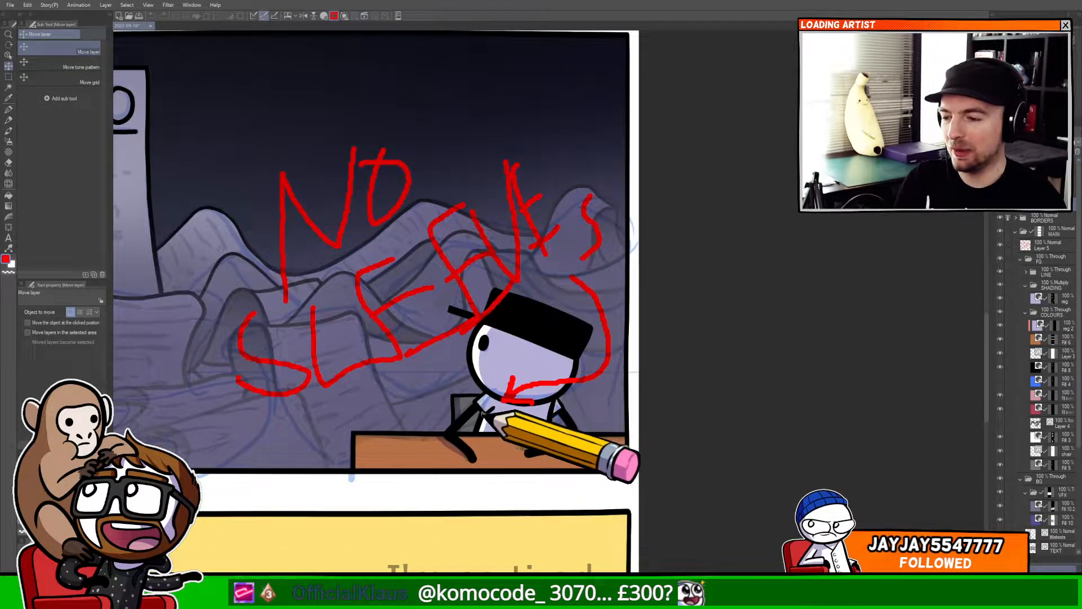
{"action": "scroll", "coordinate": [483, 414], "scroll_direction": "down", "scroll_amount": 5}
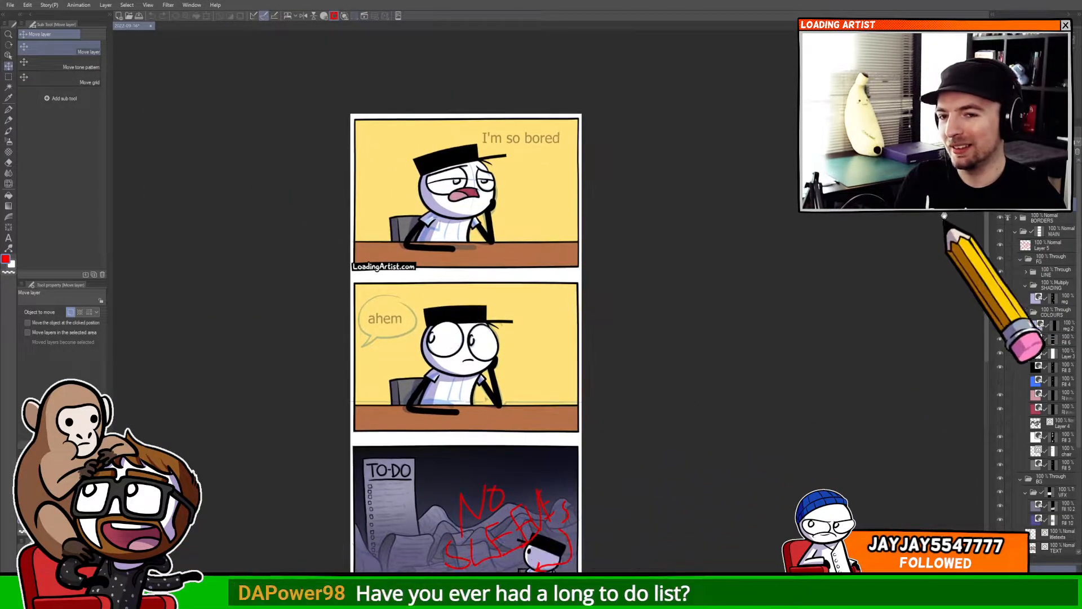
Hide the dialogue text layer so the panels show without speech text.
{"action": "left_click", "coordinate": [1001, 176]}
{"action": "left_click_drag", "start_coordinate": [748, 217], "coordinate": [803, 227]}
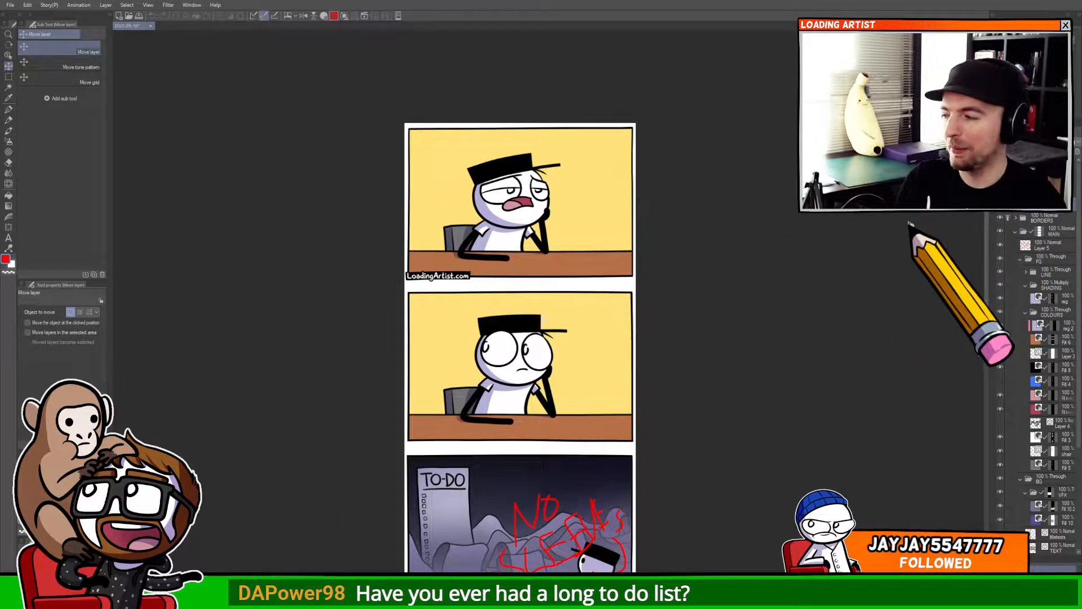
{"action": "scroll", "coordinate": [778, 256], "scroll_direction": "up", "scroll_amount": 2}
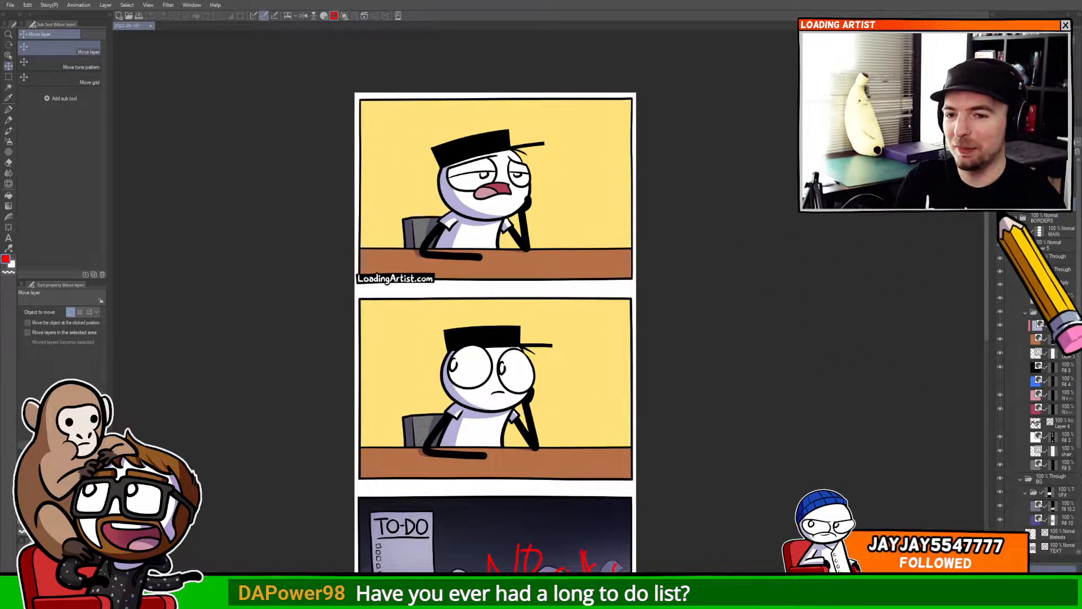
Toggle the colours folder off and on to compare the panels with and without colour.
{"action": "left_click", "coordinate": [1000, 207]}
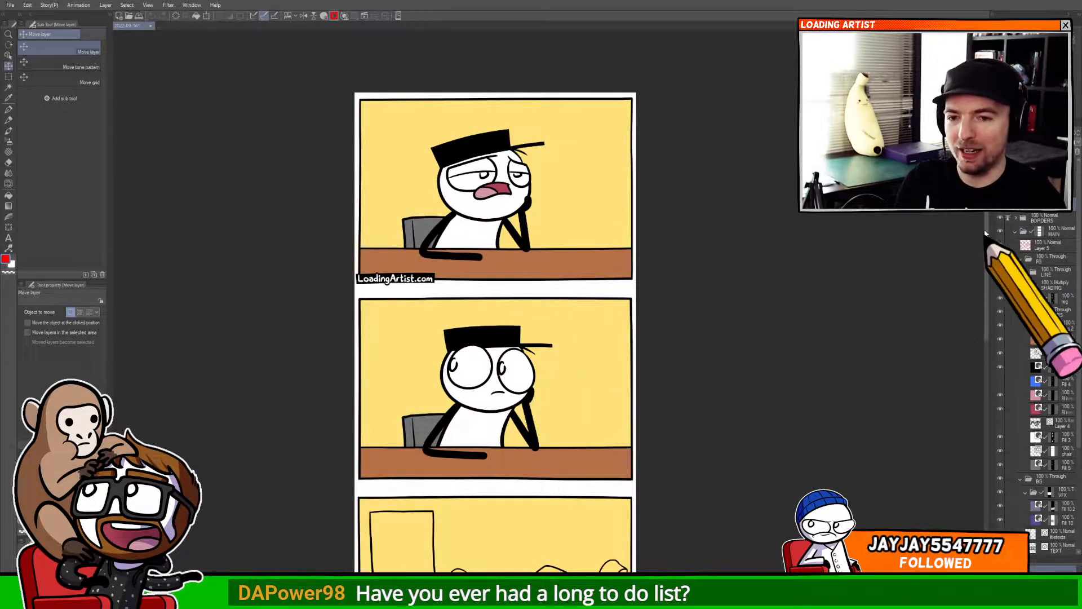
{"action": "left_click", "coordinate": [999, 210]}
{"action": "left_click", "coordinate": [999, 210]}
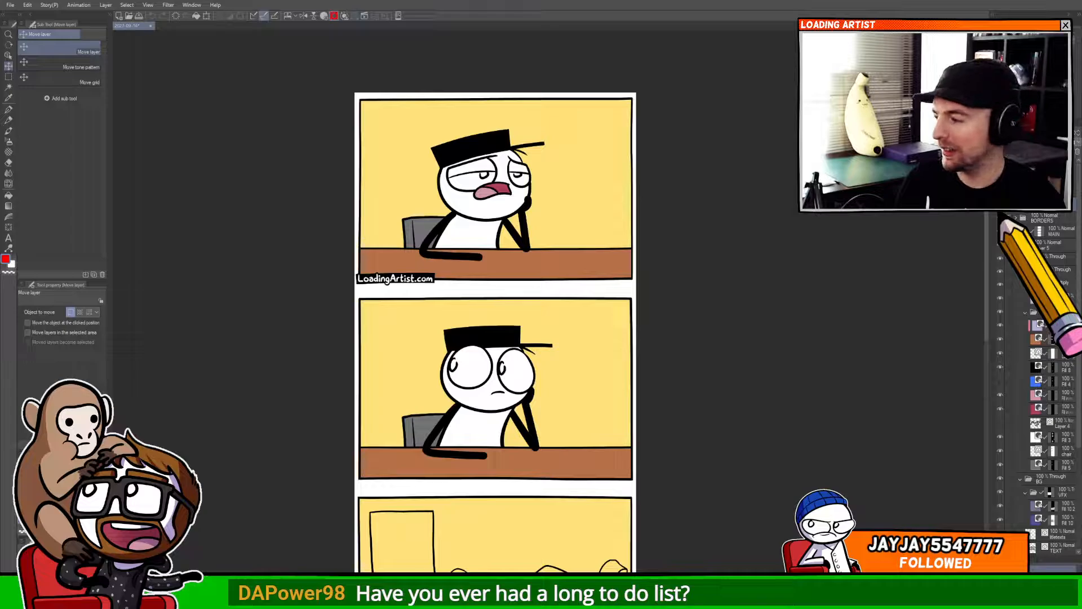
{"action": "left_click_drag", "start_coordinate": [621, 459], "coordinate": [652, 169]}
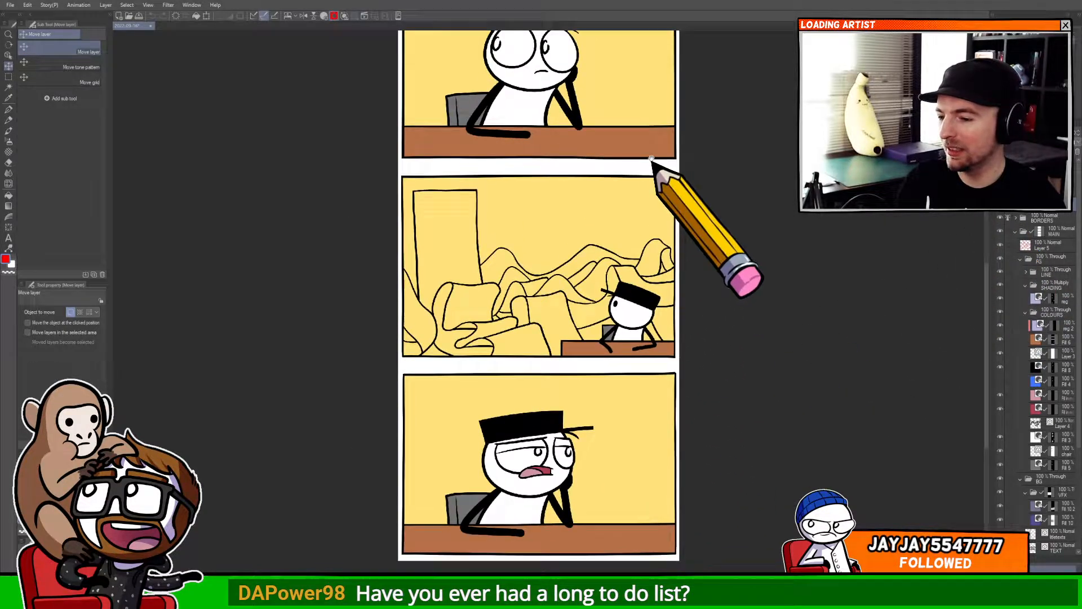
{"action": "left_click", "coordinate": [1001, 216]}
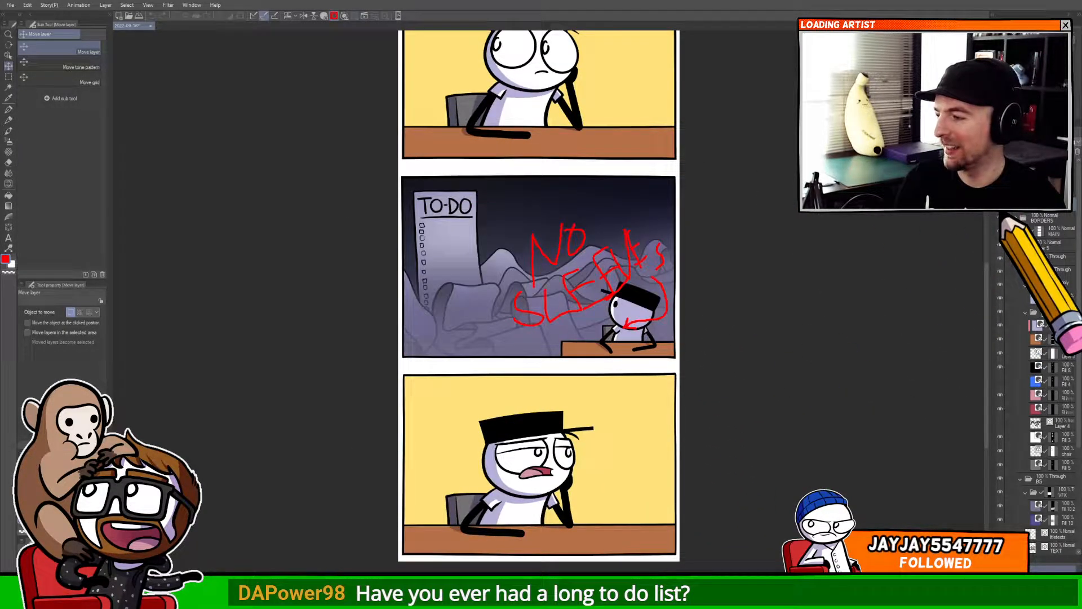
{"action": "left_click", "coordinate": [1001, 216]}
{"action": "left_click", "coordinate": [1001, 216]}
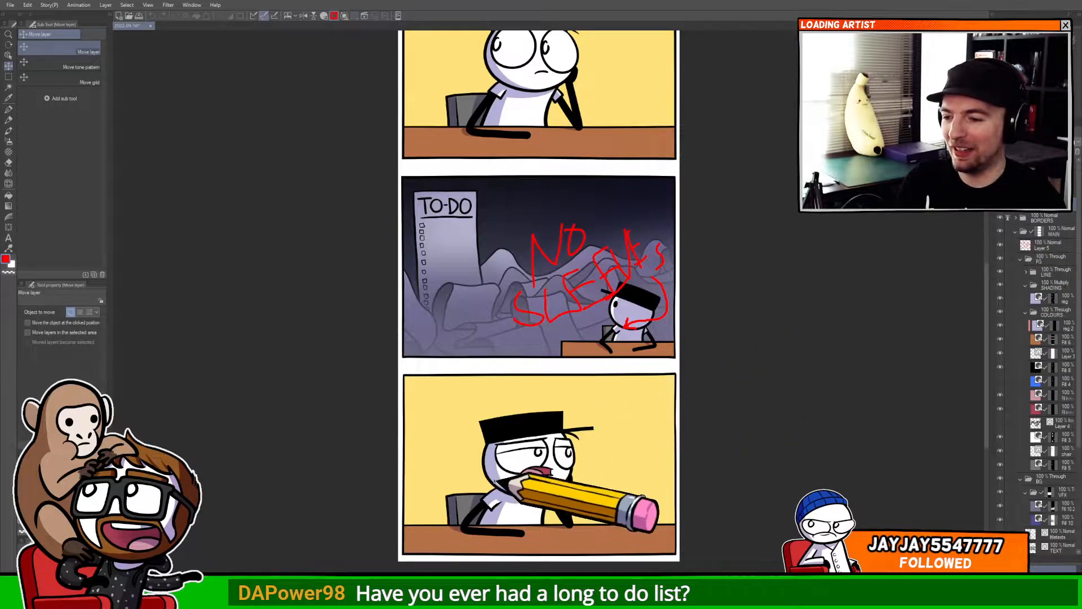
{"action": "mouse_move", "coordinate": [486, 497]}
{"action": "left_mouse_down"}
{"action": "mouse_move", "coordinate": [489, 372]}
{"action": "mouse_move", "coordinate": [543, 387]}
{"action": "left_mouse_up"}
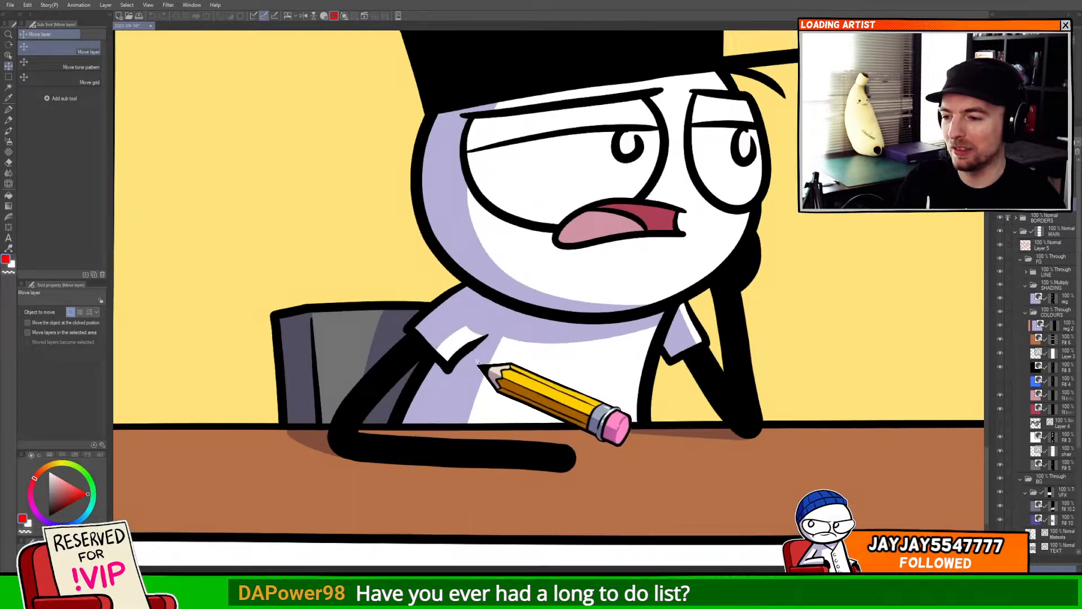
Toggle the shading layer off and on to compare the zoomed last panel.
{"action": "left_click", "coordinate": [1003, 219]}
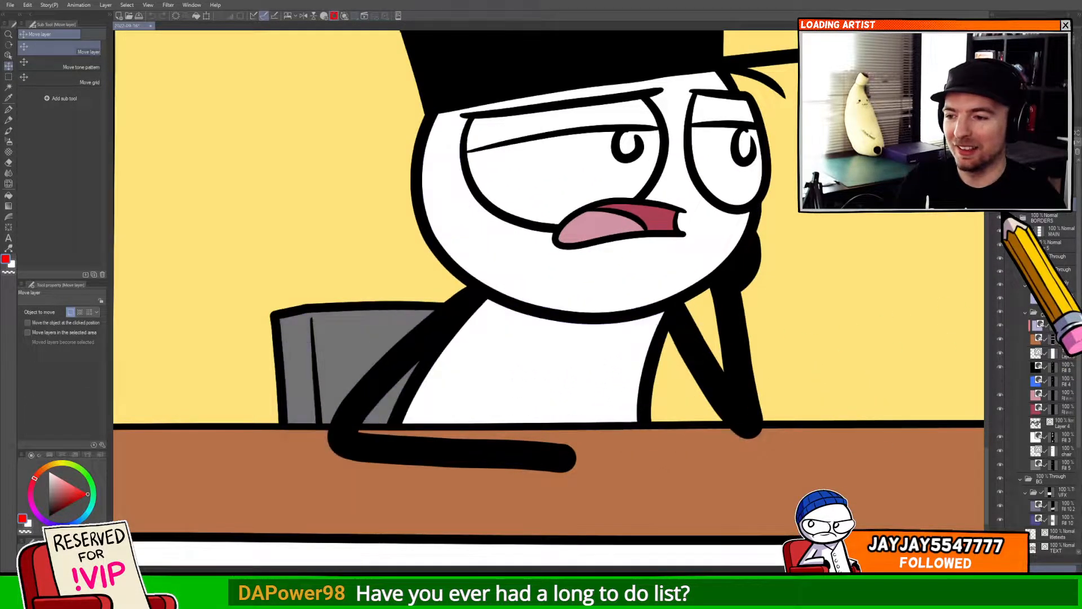
{"action": "left_click", "coordinate": [1003, 219]}
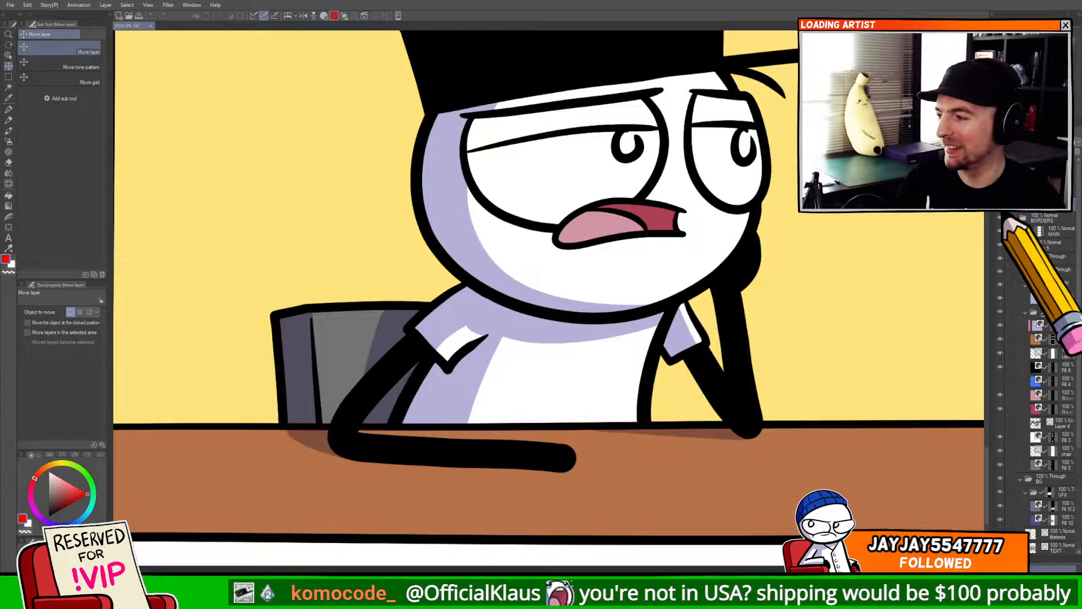
{"action": "left_click", "coordinate": [1003, 220]}
{"action": "left_click", "coordinate": [1003, 219]}
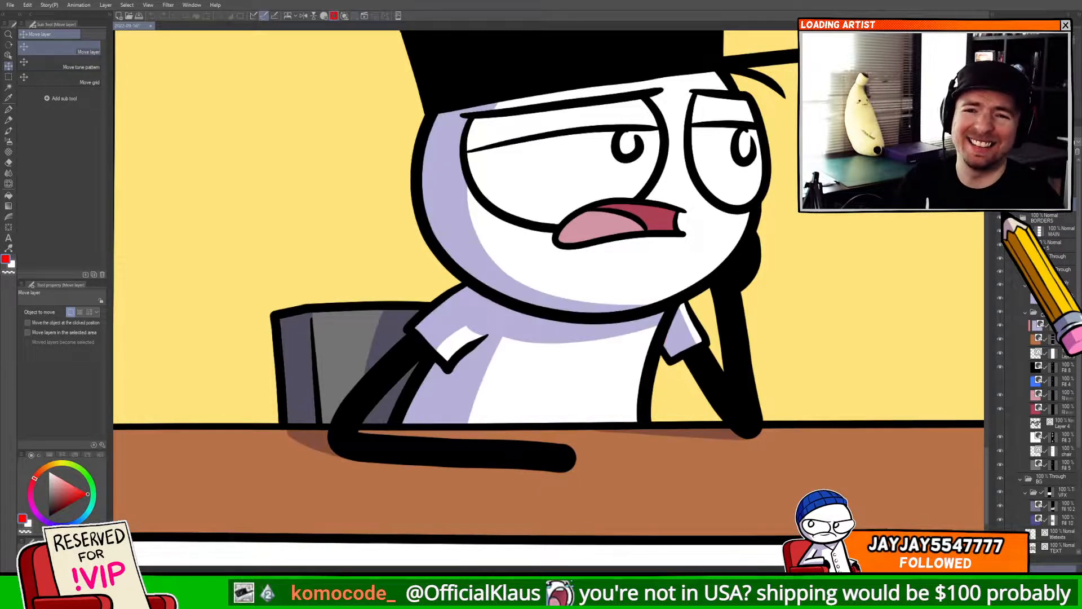
{"action": "scroll", "coordinate": [573, 373], "scroll_direction": "down", "scroll_amount": 3}
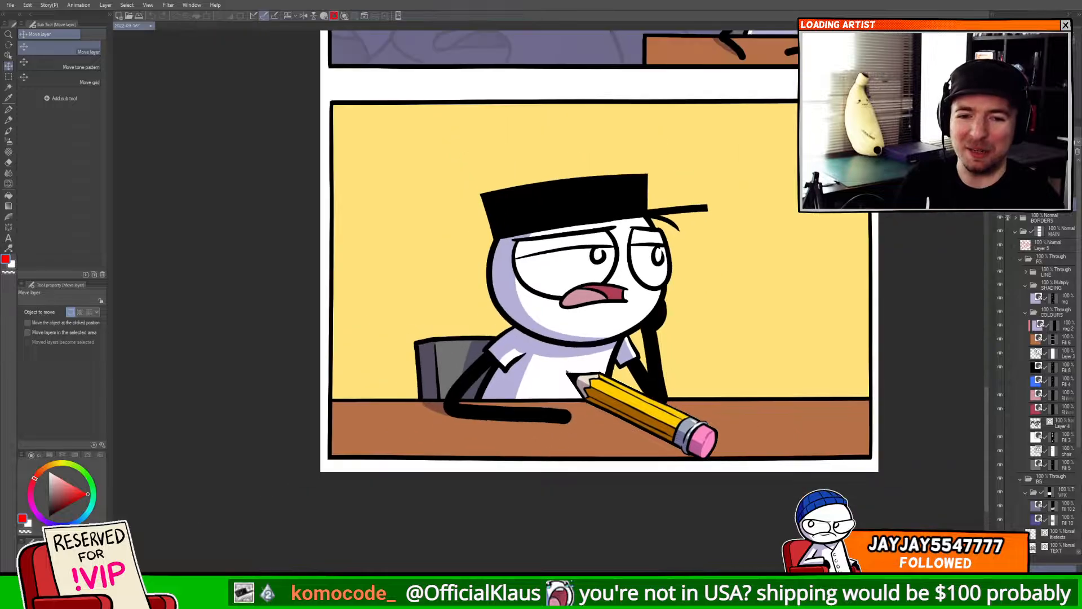
Open a second canvas window and dock it as a narrow full-strip preview beside the main view.
{"action": "left_click_drag", "start_coordinate": [612, 334], "coordinate": [593, 460]}
{"action": "left_click_drag", "start_coordinate": [617, 275], "coordinate": [587, 394]}
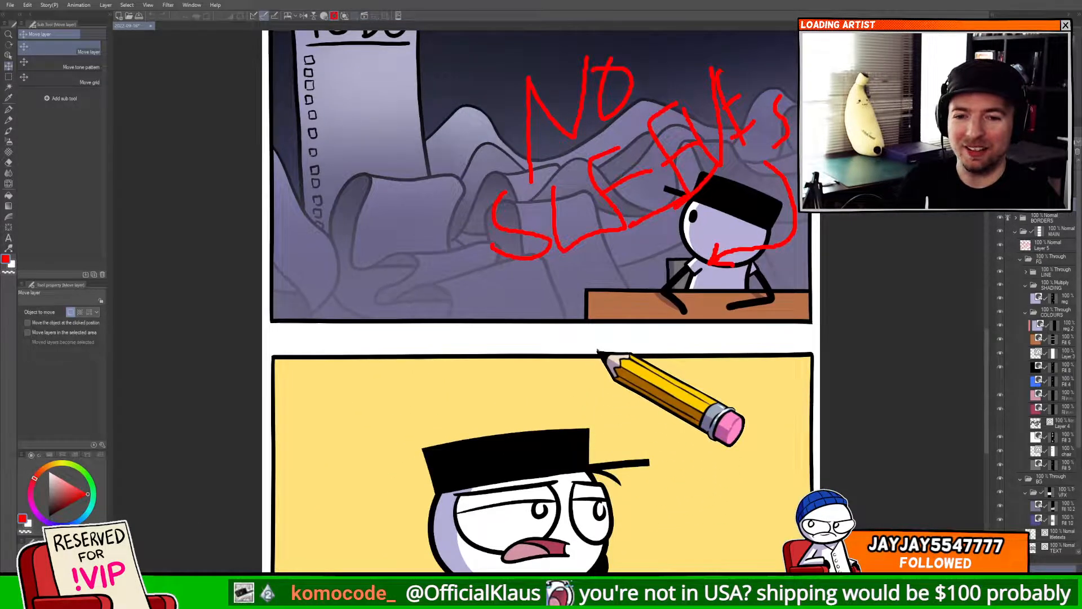
{"action": "scroll", "coordinate": [598, 352], "scroll_direction": "down", "scroll_amount": 1}
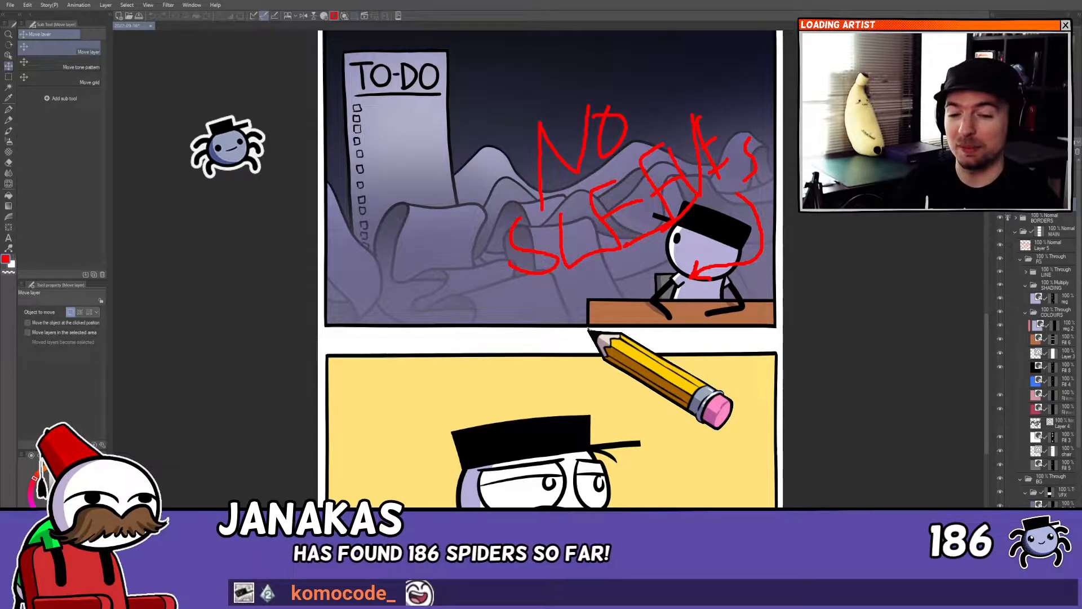
{"action": "left_click_drag", "start_coordinate": [584, 289], "coordinate": [536, 406]}
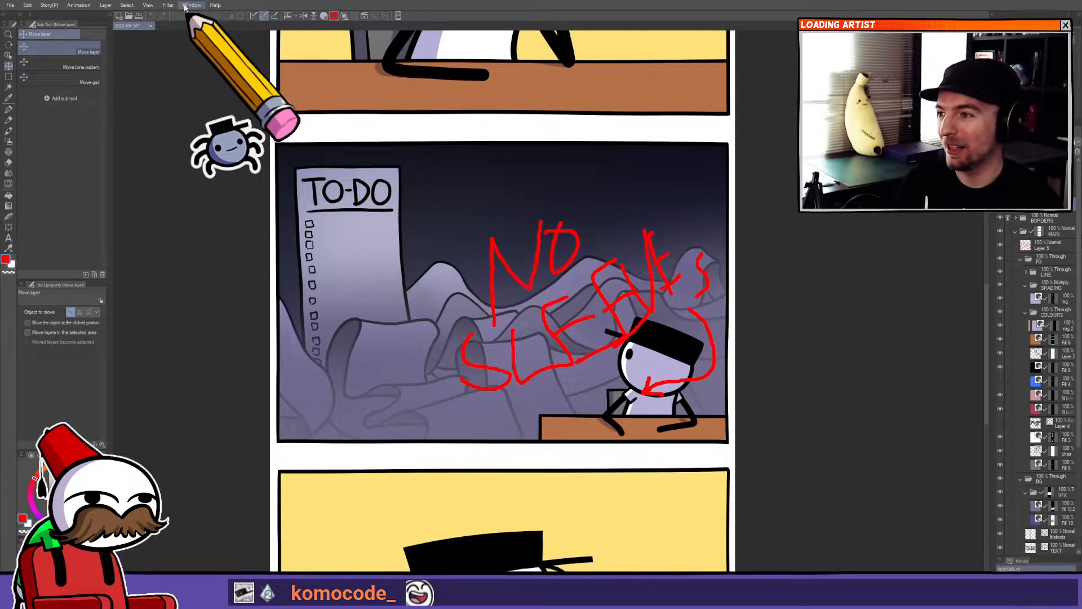
{"action": "left_click", "coordinate": [298, 18]}
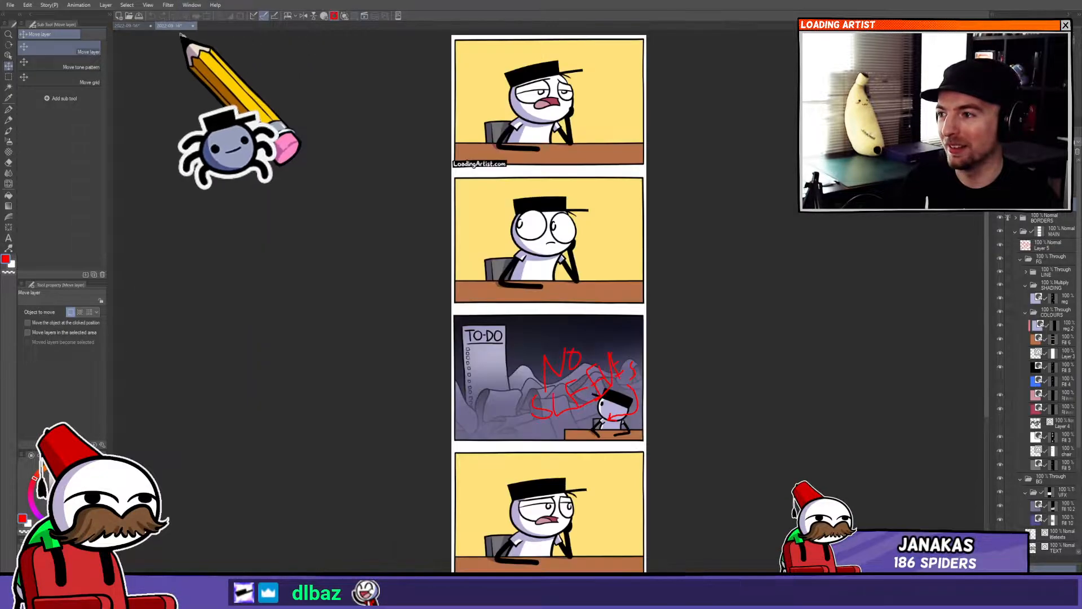
{"action": "left_click_drag", "start_coordinate": [117, 69], "coordinate": [116, 71]}
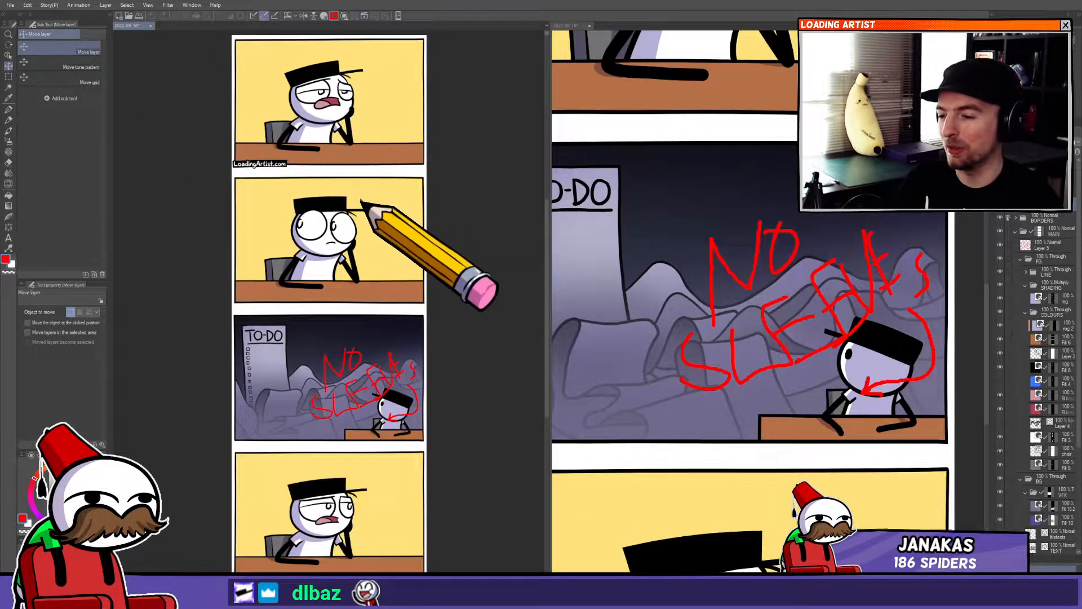
{"action": "scroll", "coordinate": [359, 201], "scroll_direction": "down", "scroll_amount": 2}
{"action": "left_click_drag", "start_coordinate": [551, 146], "coordinate": [286, 204]}
{"action": "left_click_drag", "start_coordinate": [209, 218], "coordinate": [196, 224]}
{"action": "scroll", "coordinate": [199, 212], "scroll_direction": "up", "scroll_amount": 1}
{"action": "scroll", "coordinate": [200, 226], "scroll_direction": "down", "scroll_amount": 1}
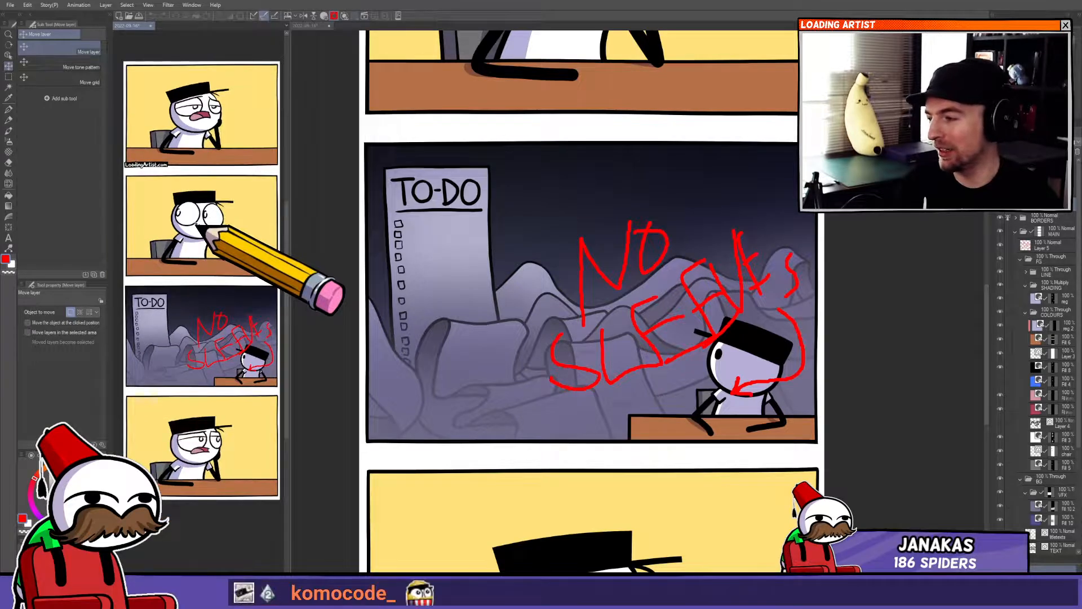
Pan and zoom the main view to inspect the first panel and its website credit.
{"action": "left_click_drag", "start_coordinate": [469, 164], "coordinate": [496, 374]}
{"action": "left_click_drag", "start_coordinate": [473, 324], "coordinate": [461, 355]}
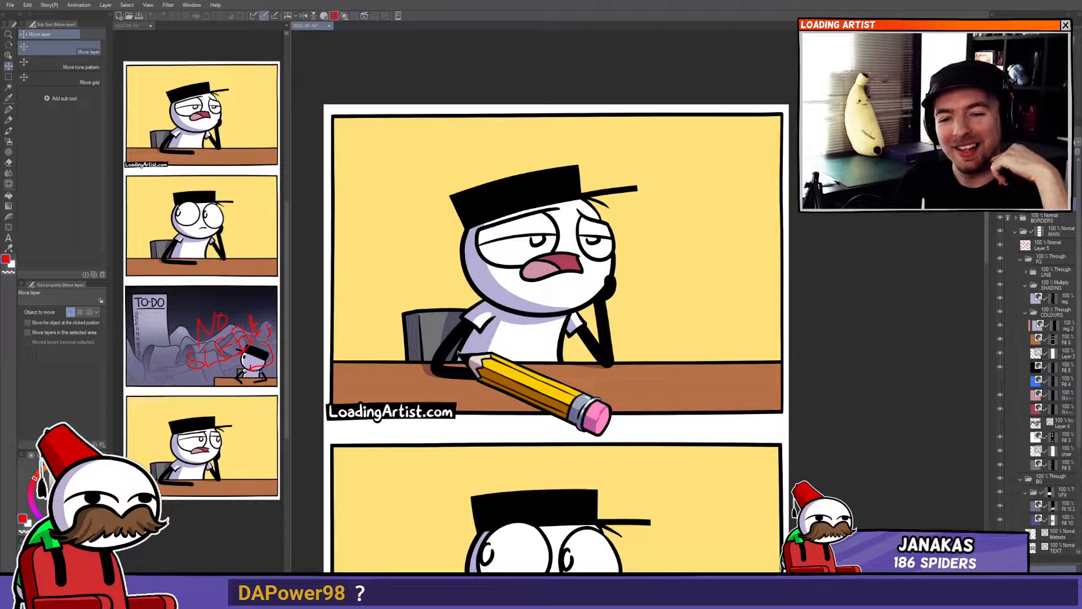
{"action": "left_click_drag", "start_coordinate": [457, 351], "coordinate": [457, 340]}
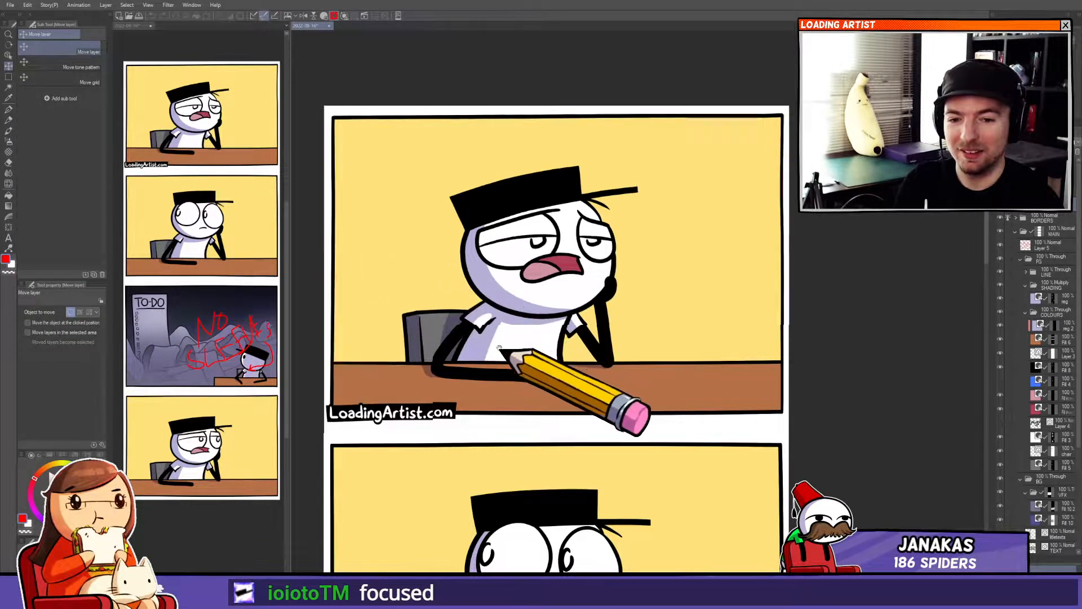
{"action": "left_click_drag", "start_coordinate": [500, 347], "coordinate": [503, 422]}
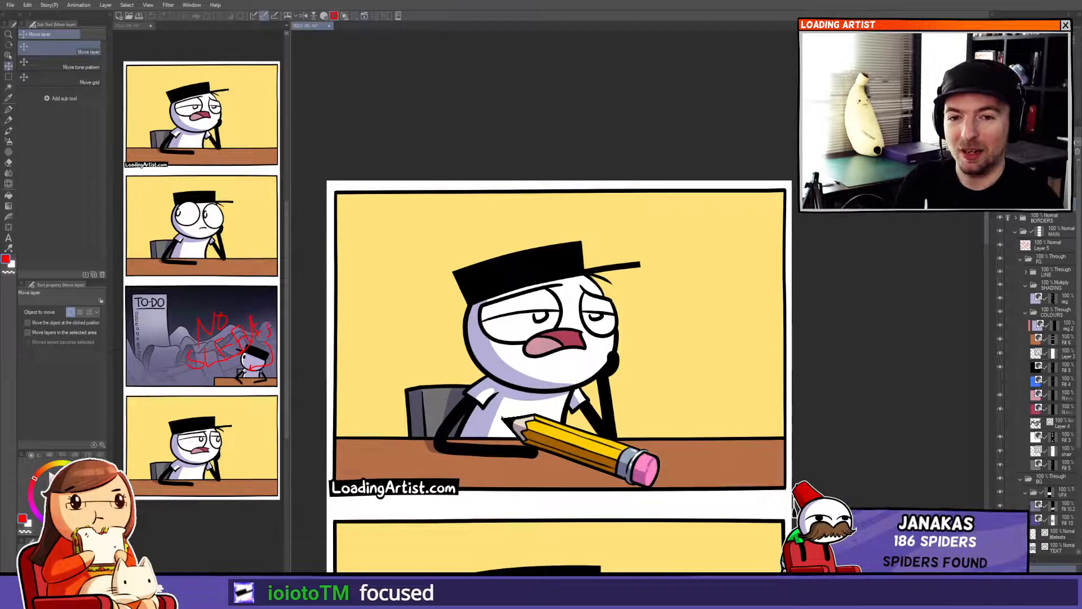
{"action": "left_click_drag", "start_coordinate": [458, 411], "coordinate": [589, 347]}
{"action": "left_click_drag", "start_coordinate": [521, 324], "coordinate": [423, 294]}
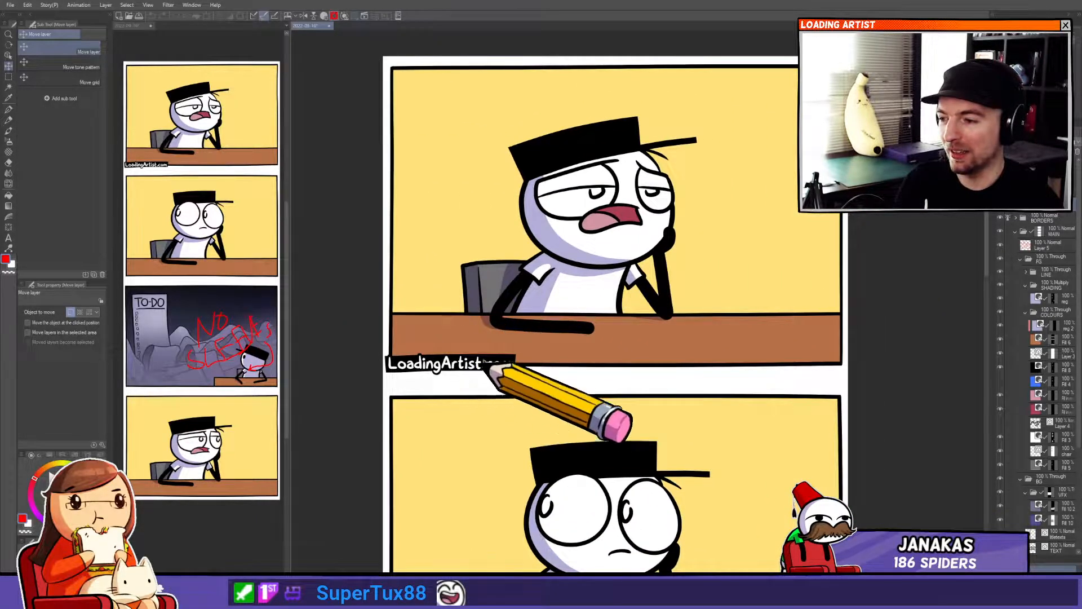
{"action": "scroll", "coordinate": [496, 361], "scroll_direction": "down", "scroll_amount": 6}
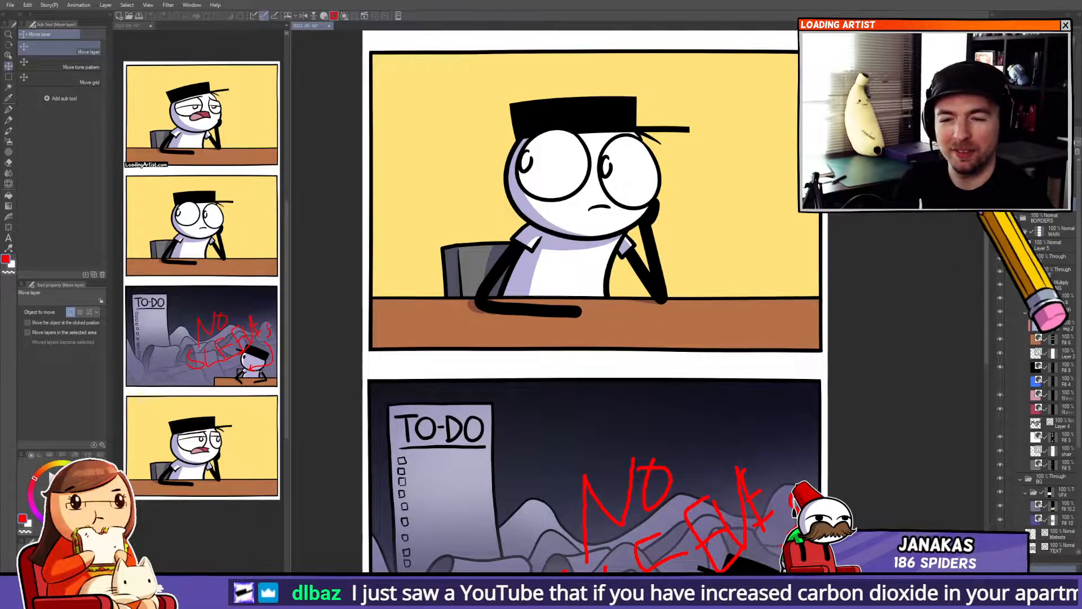
Pan the main view through the second and third panels to inspect them.
{"action": "left_click", "coordinate": [1044, 218]}
{"action": "mouse_move", "coordinate": [606, 393]}
{"action": "left_mouse_down"}
{"action": "mouse_move", "coordinate": [624, 387]}
{"action": "mouse_move", "coordinate": [581, 427]}
{"action": "mouse_move", "coordinate": [648, 348]}
{"action": "mouse_move", "coordinate": [610, 462]}
{"action": "mouse_move", "coordinate": [609, 442]}
{"action": "mouse_move", "coordinate": [634, 404]}
{"action": "mouse_move", "coordinate": [636, 346]}
{"action": "mouse_move", "coordinate": [601, 473]}
{"action": "left_mouse_up"}
{"action": "left_click_drag", "start_coordinate": [597, 303], "coordinate": [586, 523]}
{"action": "left_click_drag", "start_coordinate": [574, 389], "coordinate": [581, 519]}
{"action": "left_click_drag", "start_coordinate": [575, 392], "coordinate": [609, 361]}
{"action": "left_click_drag", "start_coordinate": [605, 469], "coordinate": [600, 377]}
{"action": "left_click_drag", "start_coordinate": [598, 494], "coordinate": [601, 386]}
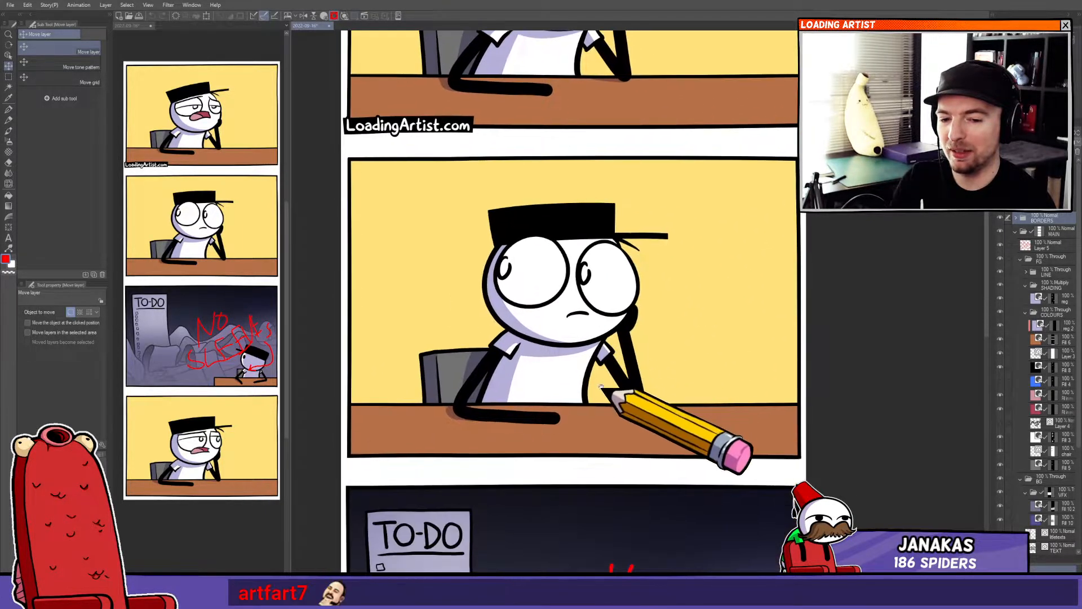
{"action": "left_click_drag", "start_coordinate": [608, 470], "coordinate": [603, 314]}
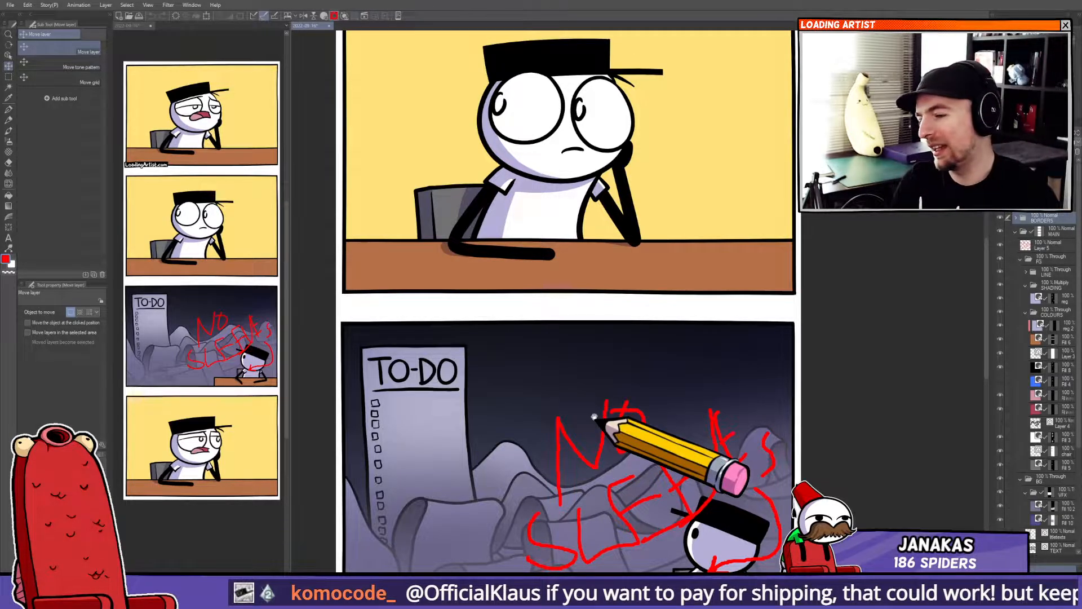
{"action": "left_click_drag", "start_coordinate": [504, 460], "coordinate": [496, 432]}
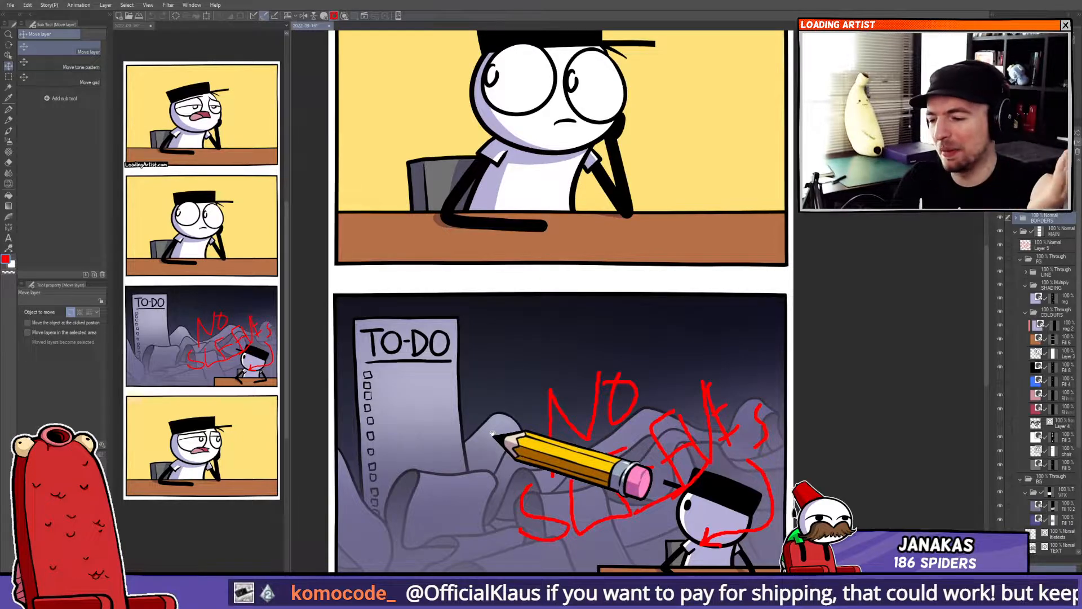
Hide the red "NO SLEEPS" scribble layer over the third panel.
{"action": "left_click", "coordinate": [1017, 233]}
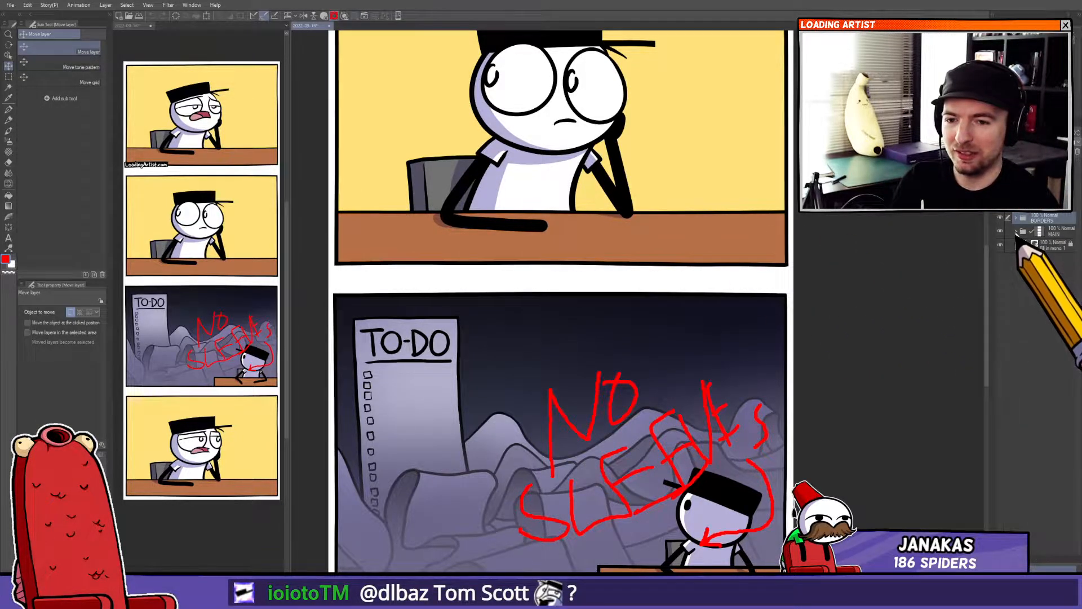
{"action": "left_click_drag", "start_coordinate": [789, 450], "coordinate": [849, 304]}
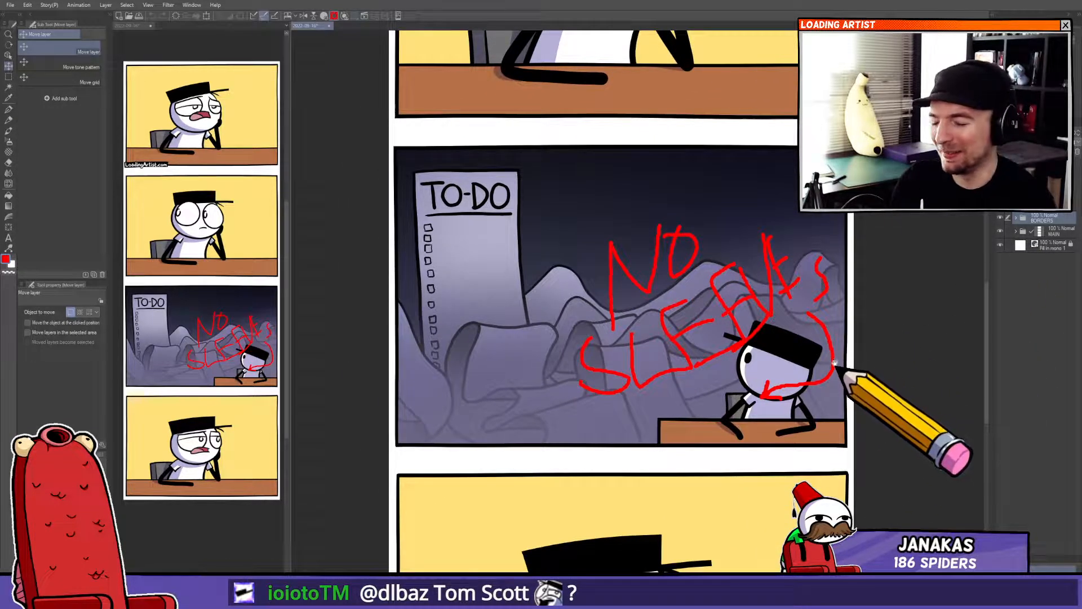
{"action": "left_click_drag", "start_coordinate": [834, 363], "coordinate": [837, 350]}
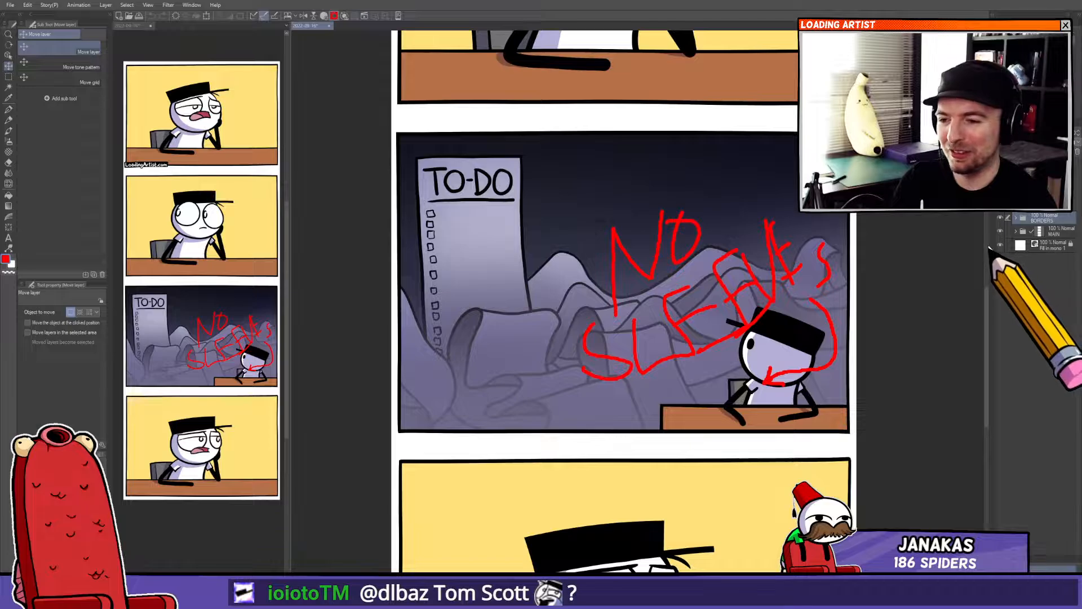
{"action": "left_click", "coordinate": [672, 238], "text": "ctrl+shift"}
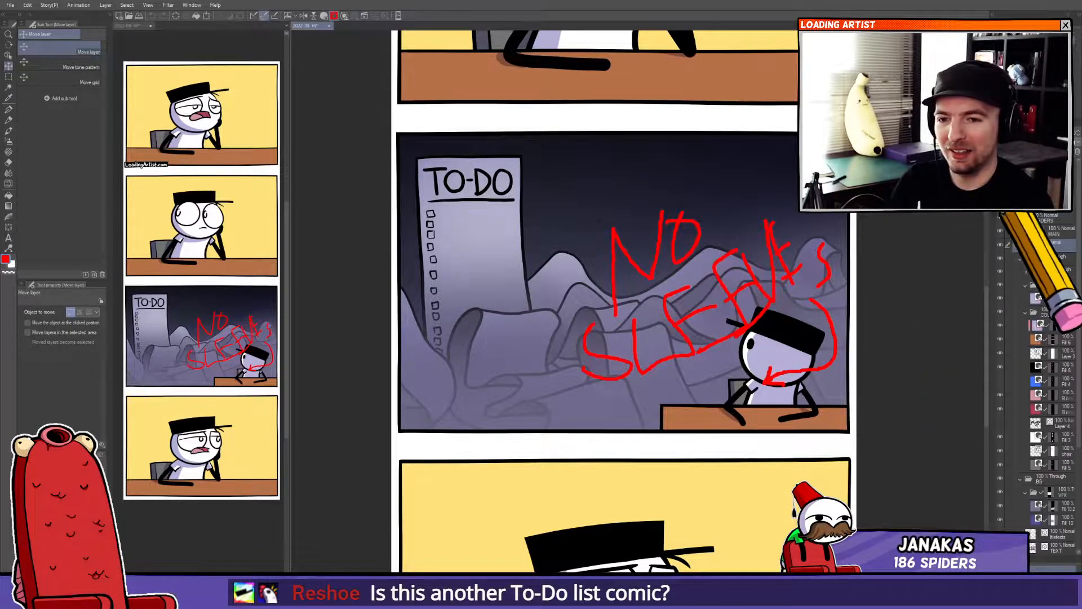
{"action": "left_click", "coordinate": [1000, 245]}
Zoom into the second panel's character and touch up the arm line art on the line layers, enlarging the brush to 40.
{"action": "mouse_move", "coordinate": [767, 390]}
{"action": "left_mouse_down"}
{"action": "mouse_move", "coordinate": [689, 310]}
{"action": "mouse_move", "coordinate": [721, 301]}
{"action": "left_mouse_up"}
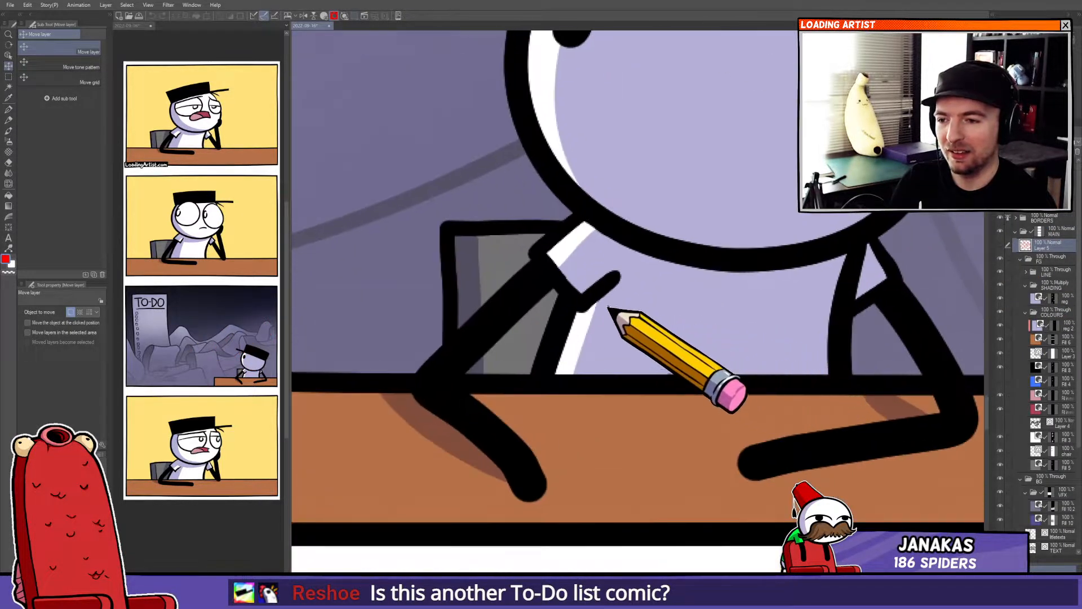
{"action": "left_click", "coordinate": [544, 255], "text": "ctrl+shift"}
{"action": "left_click", "coordinate": [1052, 299]}
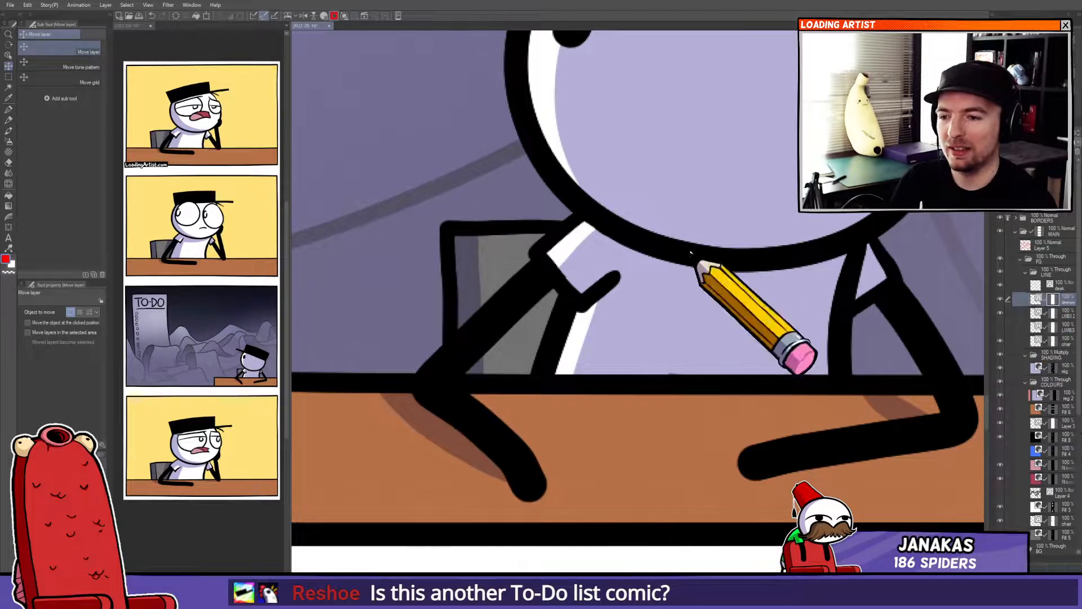
{"action": "left_click_drag", "start_coordinate": [605, 252], "coordinate": [648, 254]}
{"action": "left_click_drag", "start_coordinate": [901, 241], "coordinate": [848, 266]}
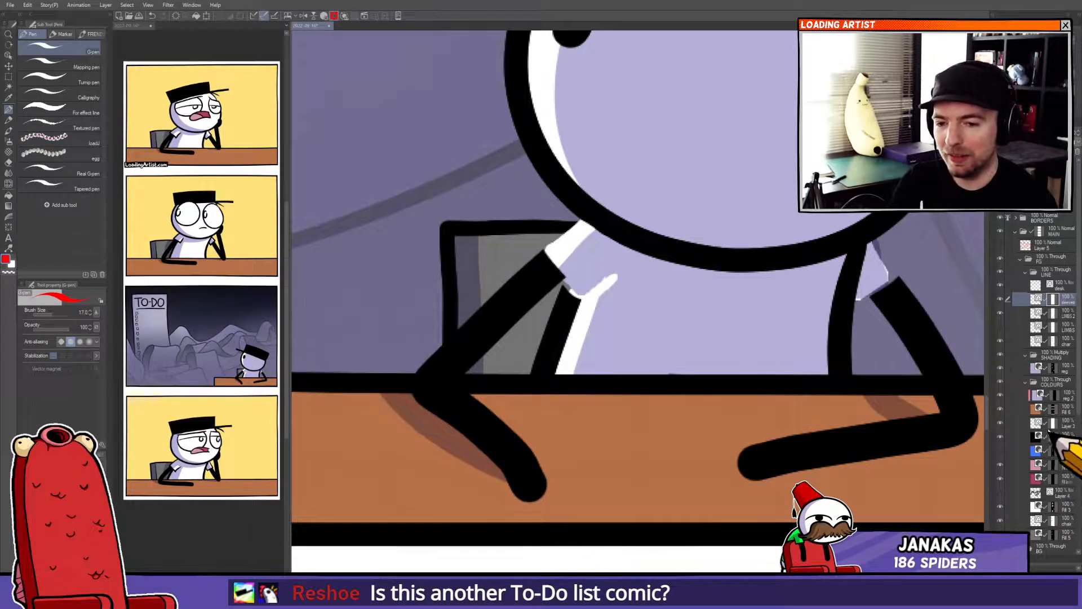
{"action": "left_click", "coordinate": [1052, 341]}
{"action": "key", "text": "bracketright"}
{"action": "key", "text": "bracketright"}
{"action": "key", "text": "bracketright"}
{"action": "key", "text": "bracketright"}
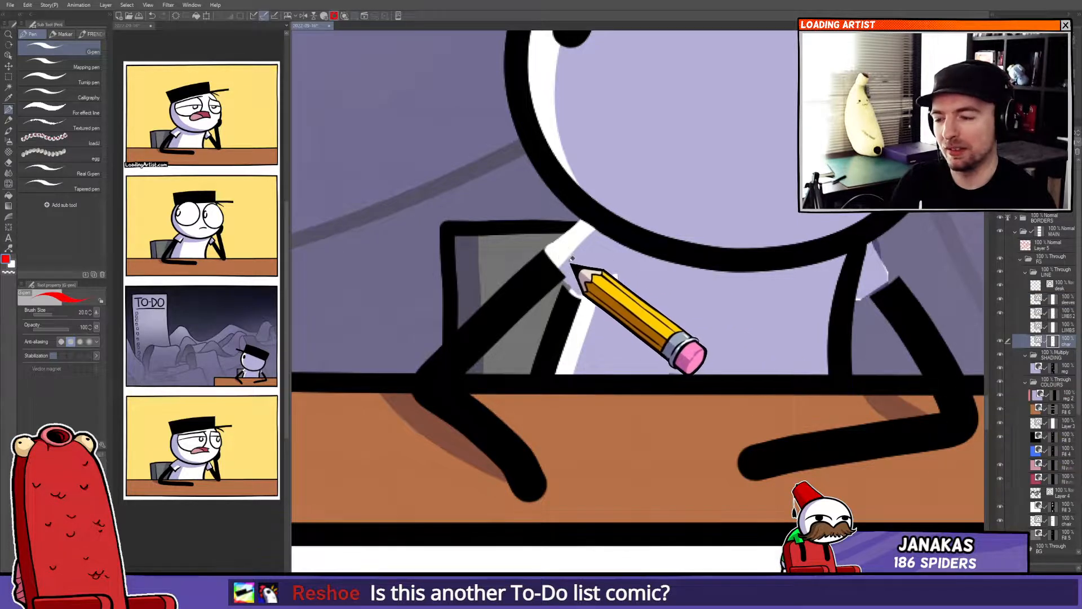
{"action": "mouse_move", "coordinate": [579, 248]}
{"action": "left_mouse_down"}
{"action": "mouse_move", "coordinate": [562, 309]}
{"action": "mouse_move", "coordinate": [584, 252]}
{"action": "left_mouse_up"}
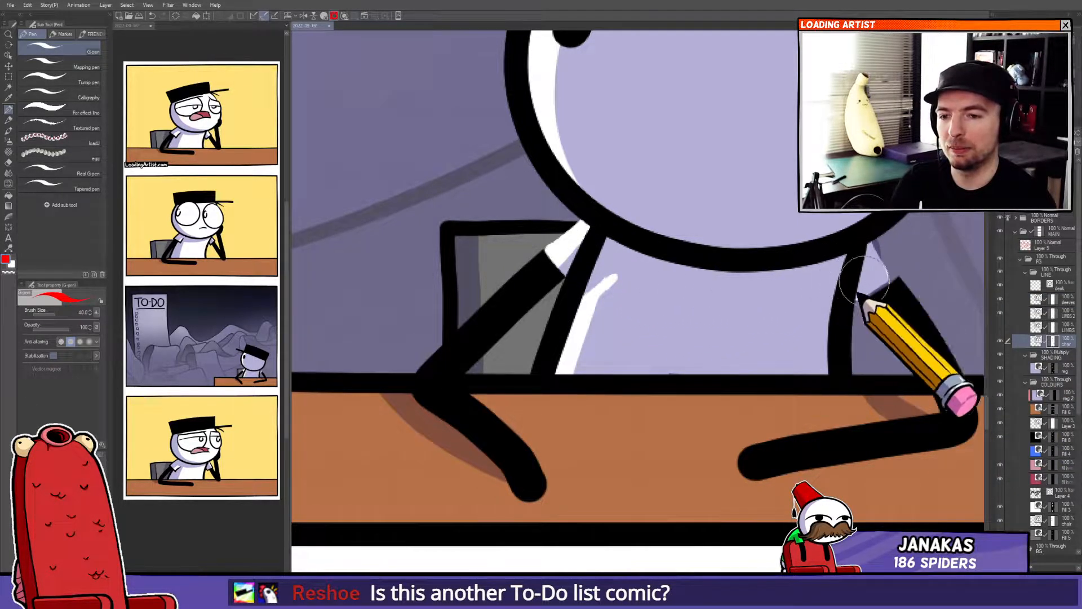
Continue retouching the character's arm outlines where they meet the body in the second panel.
{"action": "left_click", "coordinate": [1052, 313]}
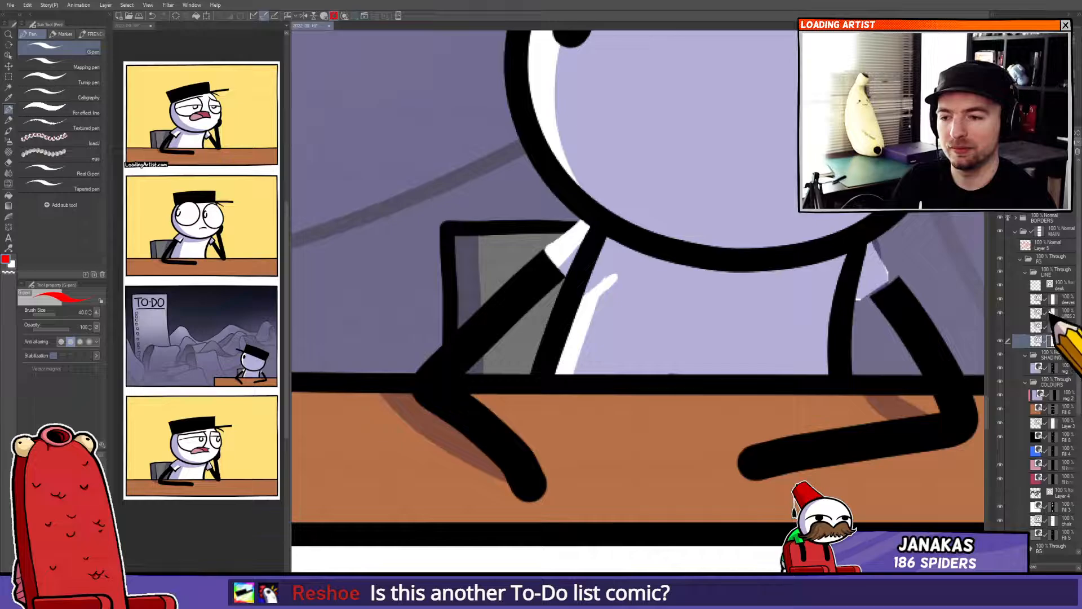
{"action": "left_click_drag", "start_coordinate": [561, 251], "coordinate": [580, 231]}
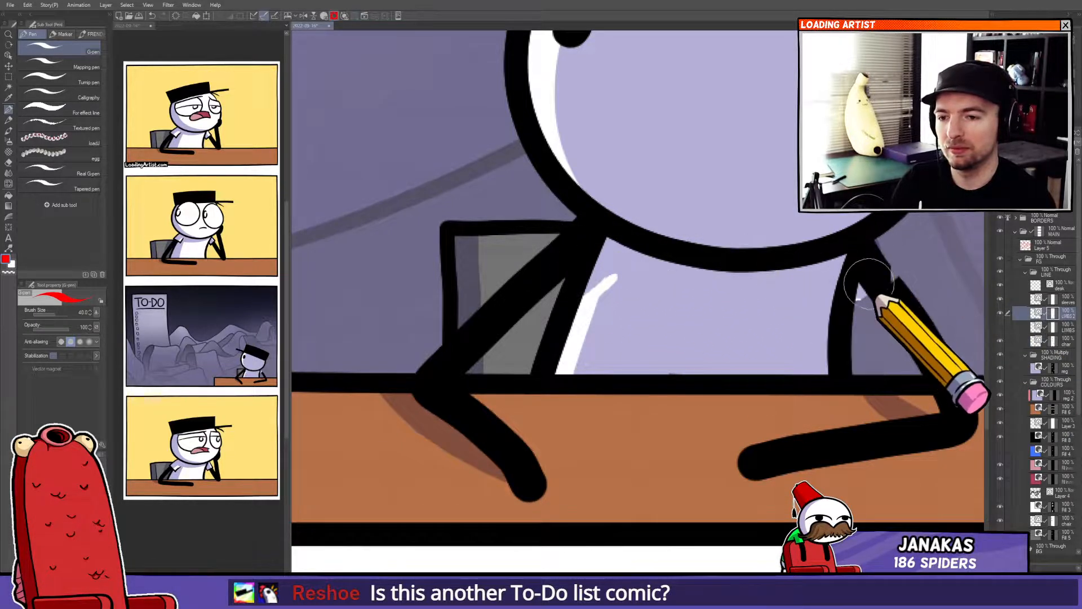
{"action": "left_click", "coordinate": [1052, 507]}
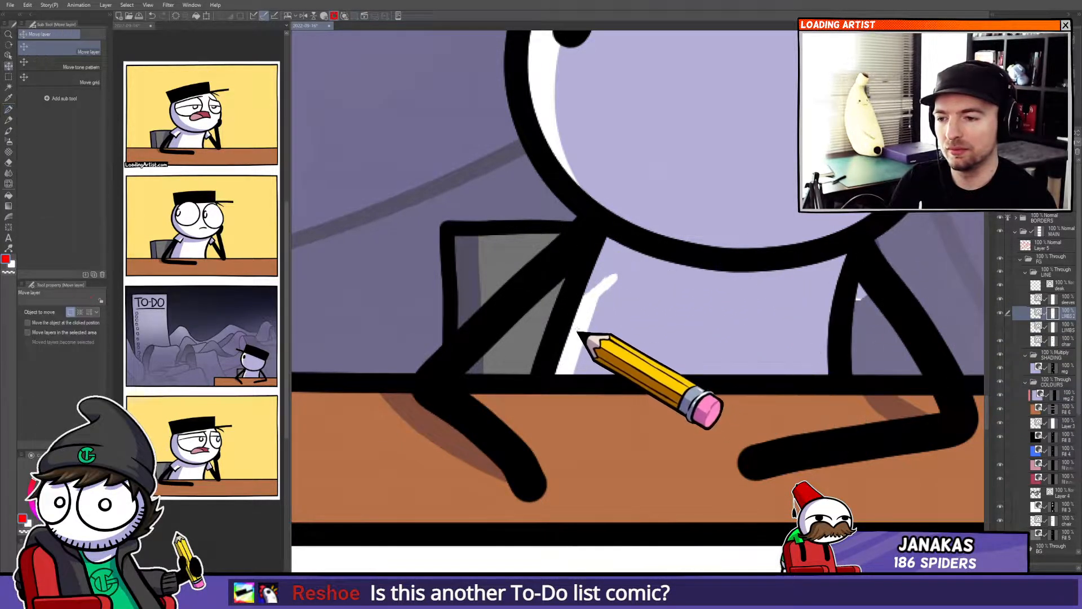
{"action": "left_click_drag", "start_coordinate": [871, 268], "coordinate": [872, 278]}
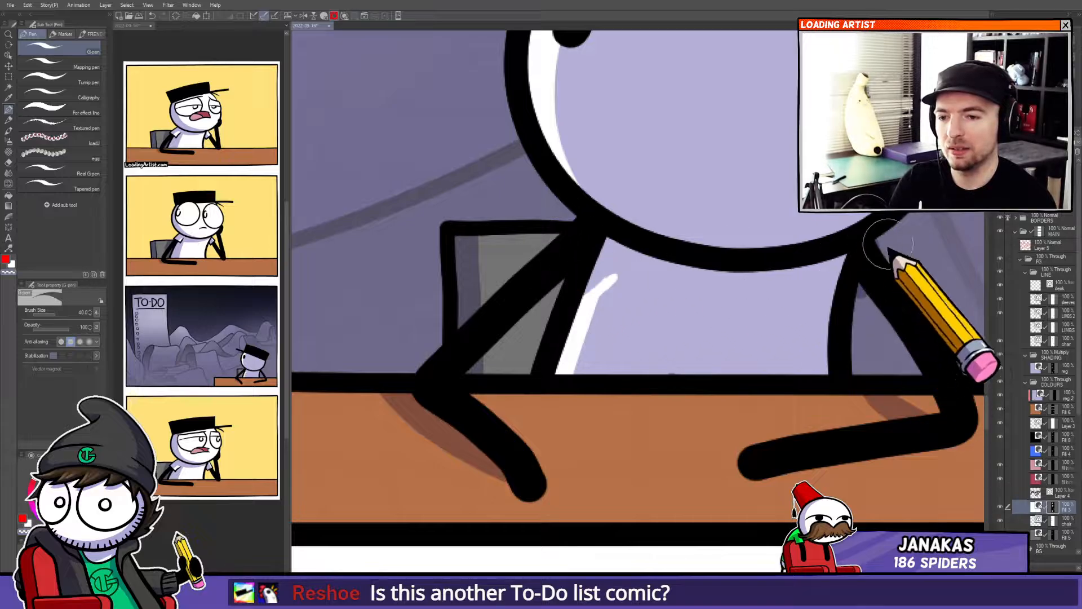
{"action": "left_click", "coordinate": [868, 299], "text": "ctrl+shift"}
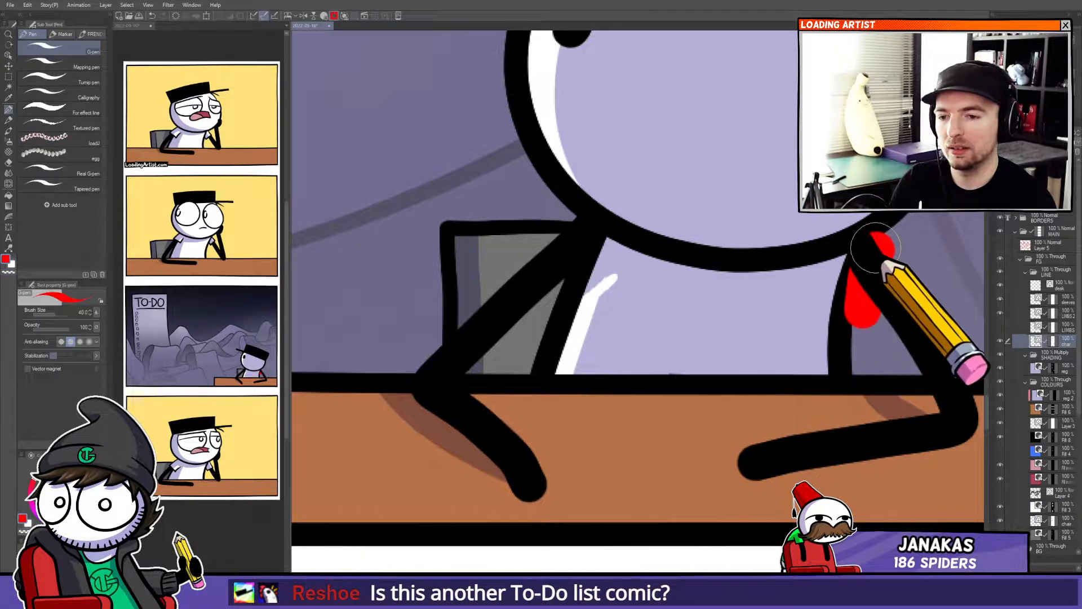
{"action": "left_click", "coordinate": [866, 292], "text": "ctrl+shift"}
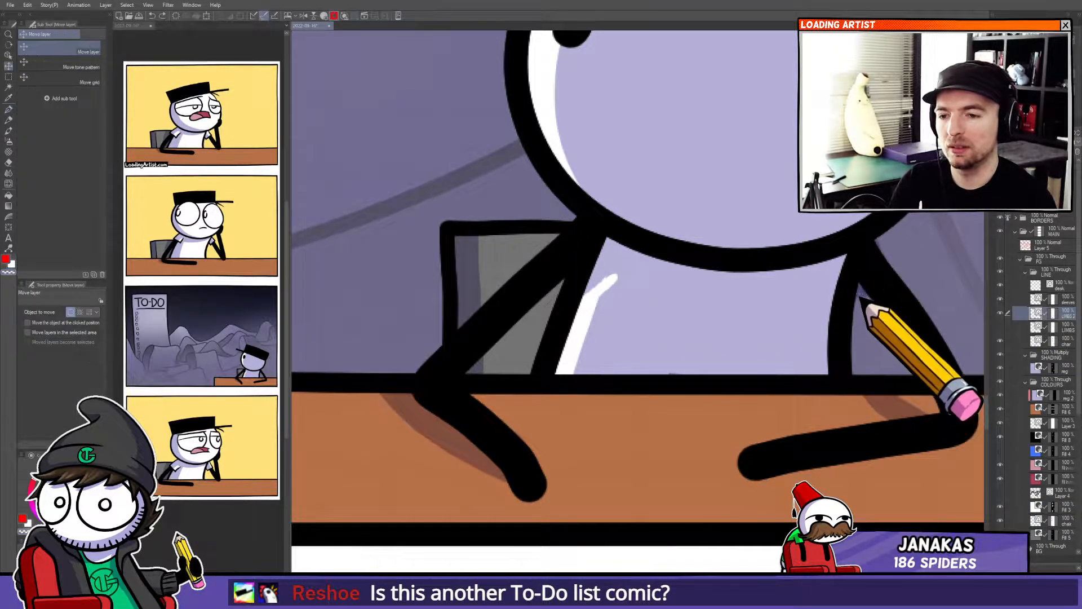
{"action": "left_click", "coordinate": [863, 290], "text": "ctrl+shift"}
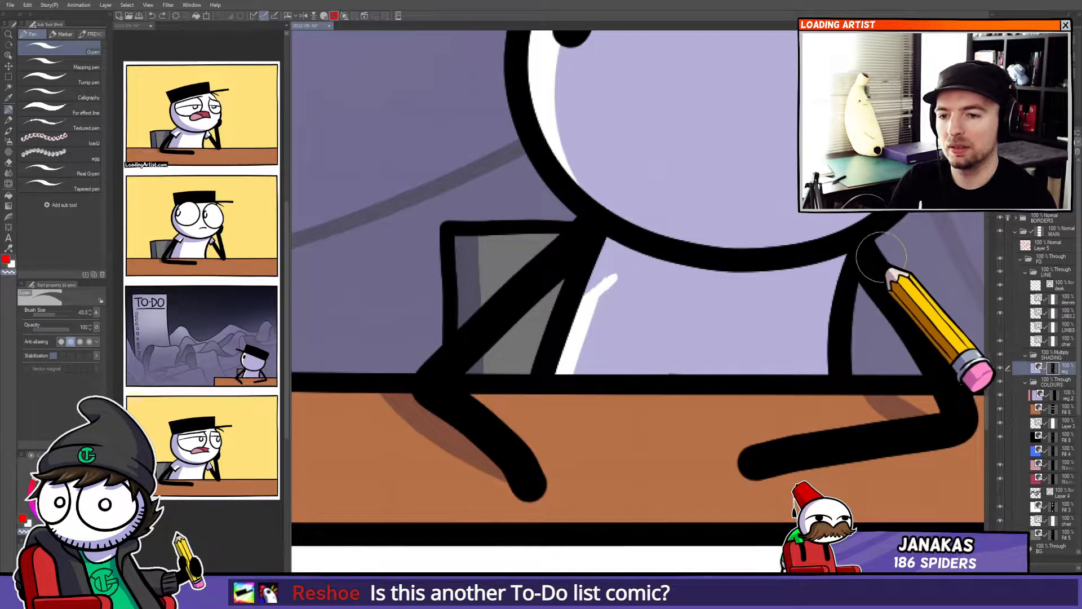
{"action": "left_click_drag", "start_coordinate": [626, 291], "coordinate": [567, 363]}
{"action": "key", "text": "o"}
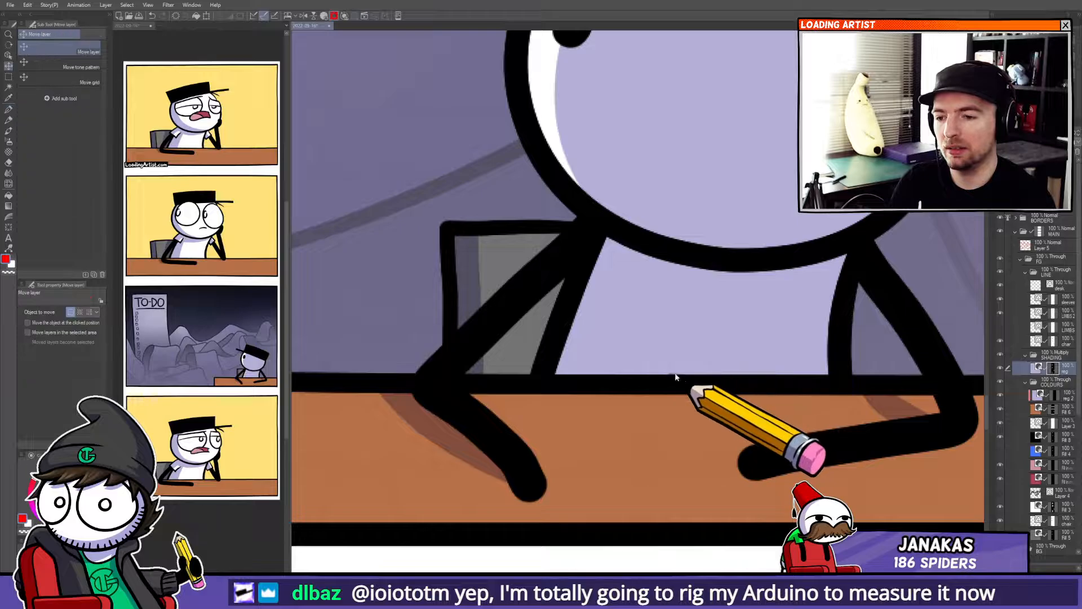
Inspect the desk edge vector line in the second panel and the colour layers beneath it.
{"action": "left_click", "coordinate": [673, 385]}
{"action": "mouse_move", "coordinate": [673, 385]}
{"action": "left_mouse_down"}
{"action": "mouse_move", "coordinate": [725, 370]}
{"action": "mouse_move", "coordinate": [676, 382]}
{"action": "left_mouse_up"}
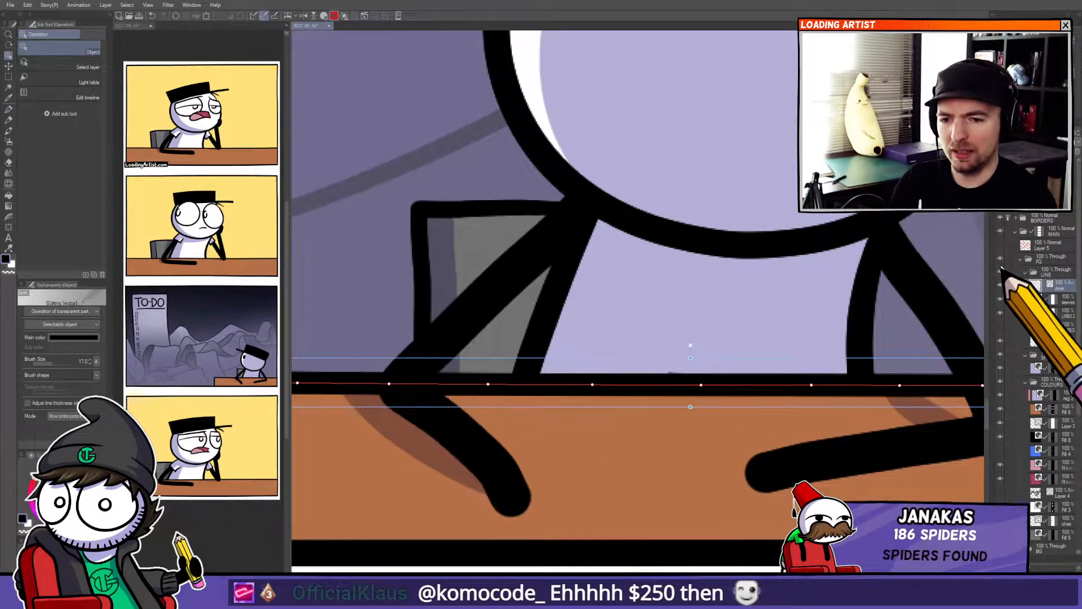
{"action": "left_click", "coordinate": [1001, 274]}
{"action": "left_click", "coordinate": [1001, 273]}
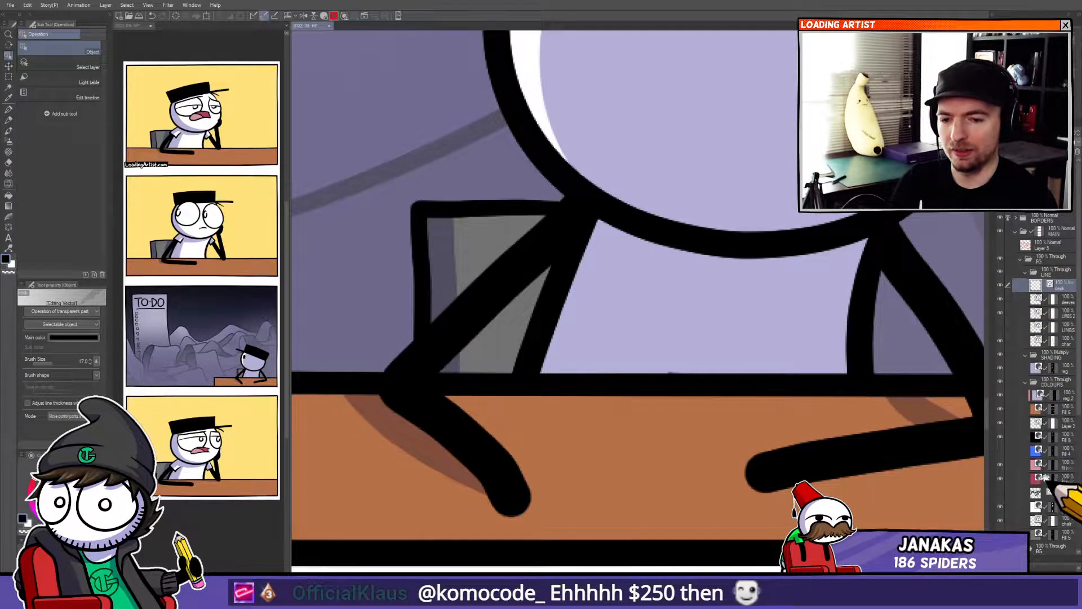
{"action": "scroll", "coordinate": [1052, 450], "scroll_direction": "down", "scroll_amount": 2}
{"action": "left_click_drag", "start_coordinate": [1052, 450], "coordinate": [1051, 445]}
{"action": "left_click", "coordinate": [1052, 464]}
{"action": "key", "text": "p"}
{"action": "scroll", "coordinate": [671, 373], "scroll_direction": "up", "scroll_amount": 4}
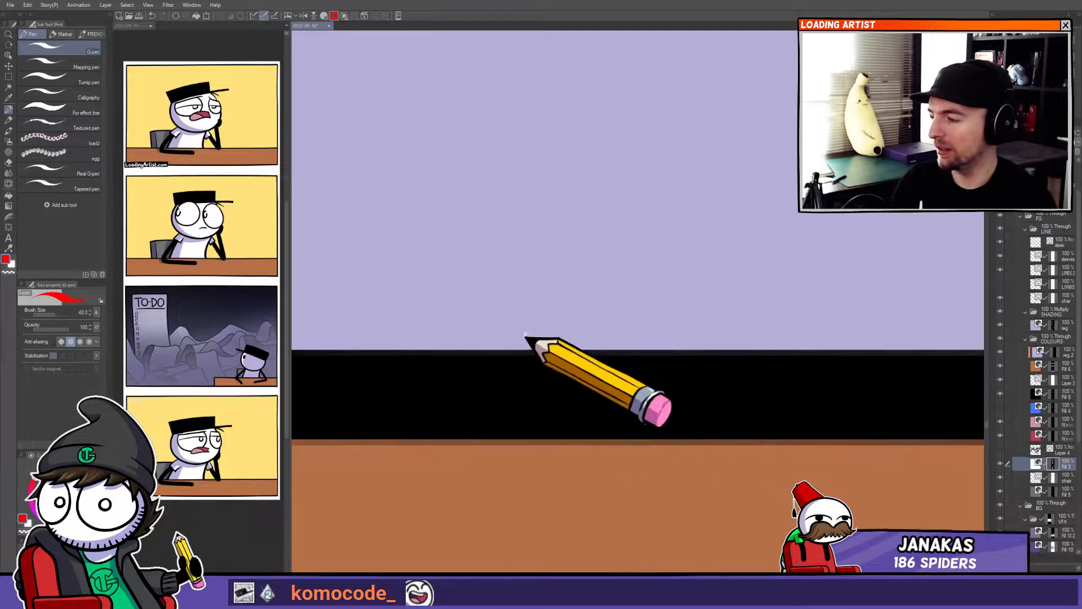
Zoom out and pan across the whole strip to review all four panels.
{"action": "scroll", "coordinate": [571, 356], "scroll_direction": "down", "scroll_amount": 3}
{"action": "scroll", "coordinate": [677, 381], "scroll_direction": "down", "scroll_amount": 5}
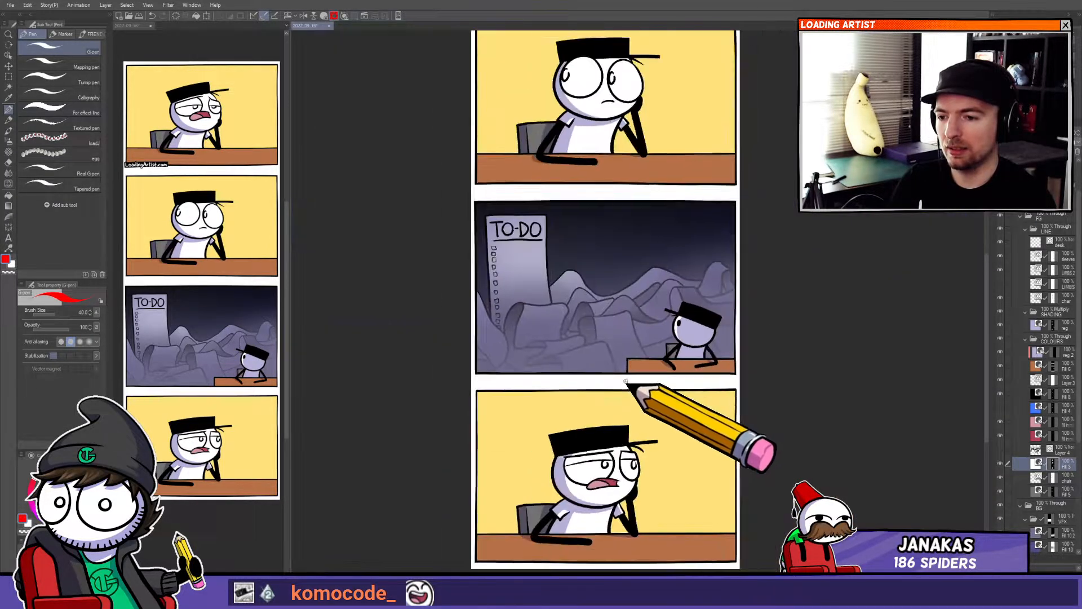
{"action": "scroll", "coordinate": [619, 410], "scroll_direction": "down", "scroll_amount": 2}
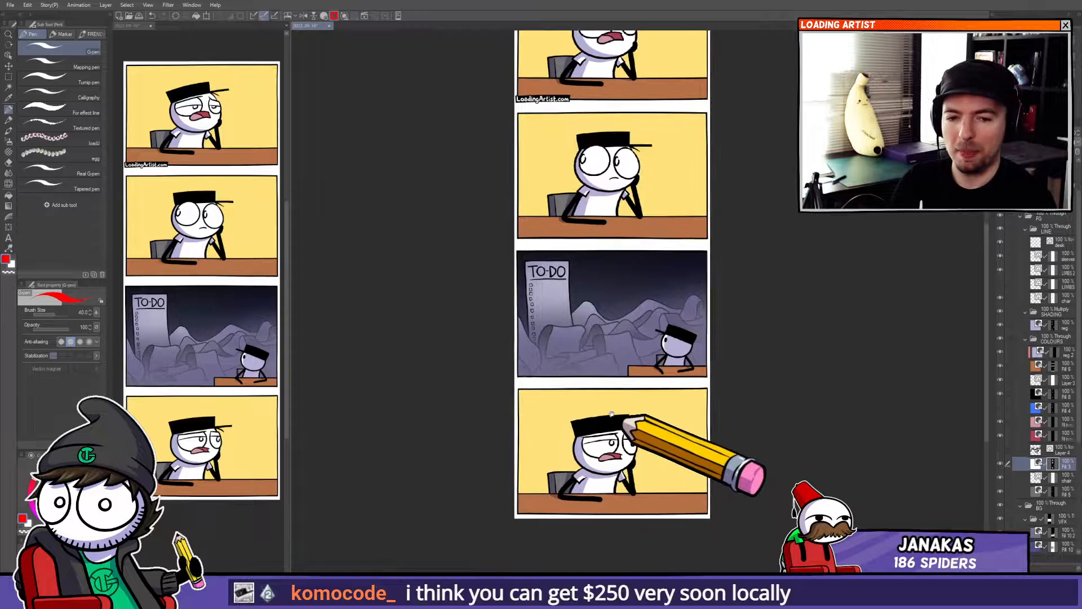
{"action": "scroll", "coordinate": [627, 420], "scroll_direction": "up", "scroll_amount": 4}
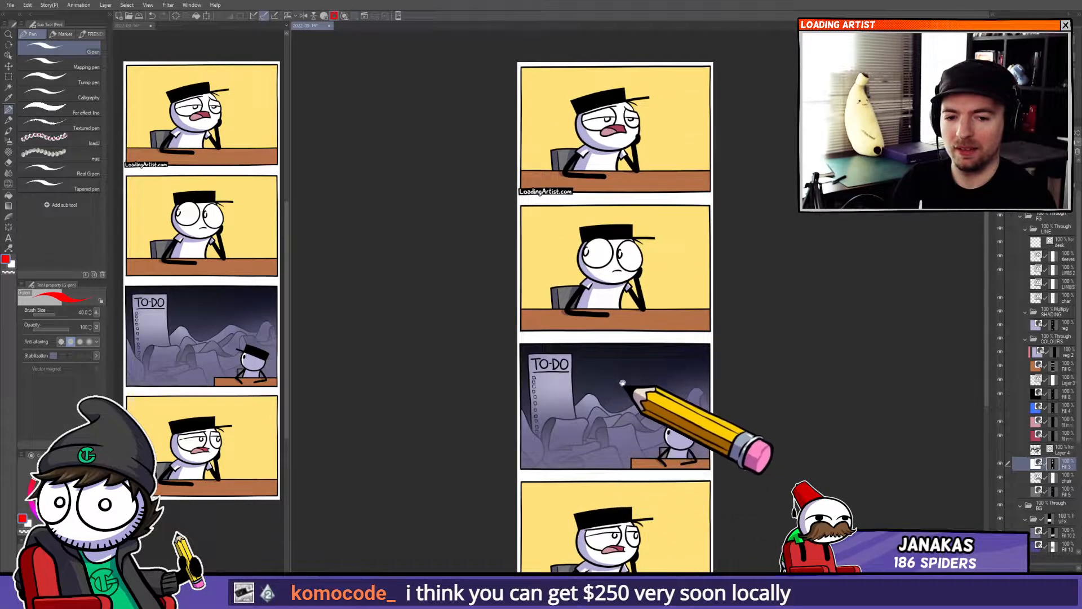
{"action": "left_click_drag", "start_coordinate": [617, 413], "coordinate": [577, 375]}
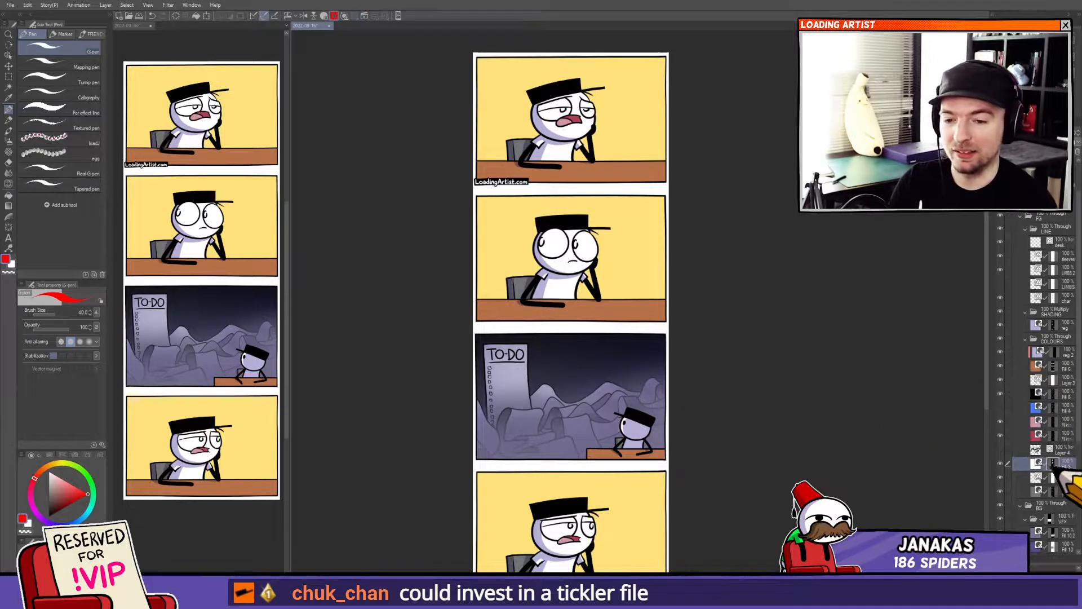
{"action": "left_click_drag", "start_coordinate": [655, 390], "coordinate": [692, 493]}
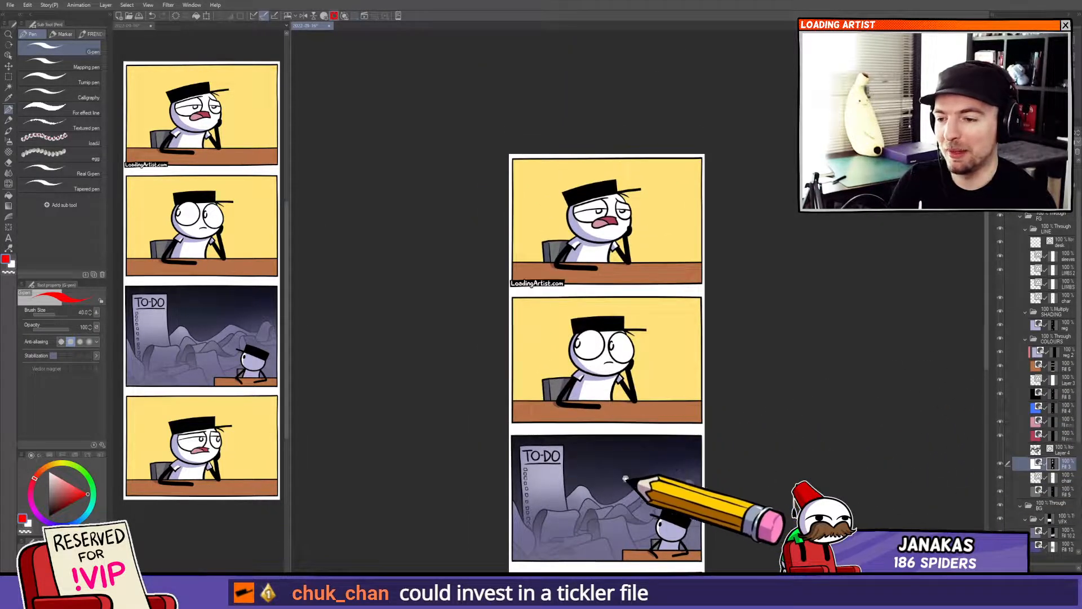
{"action": "left_click_drag", "start_coordinate": [622, 484], "coordinate": [620, 468]}
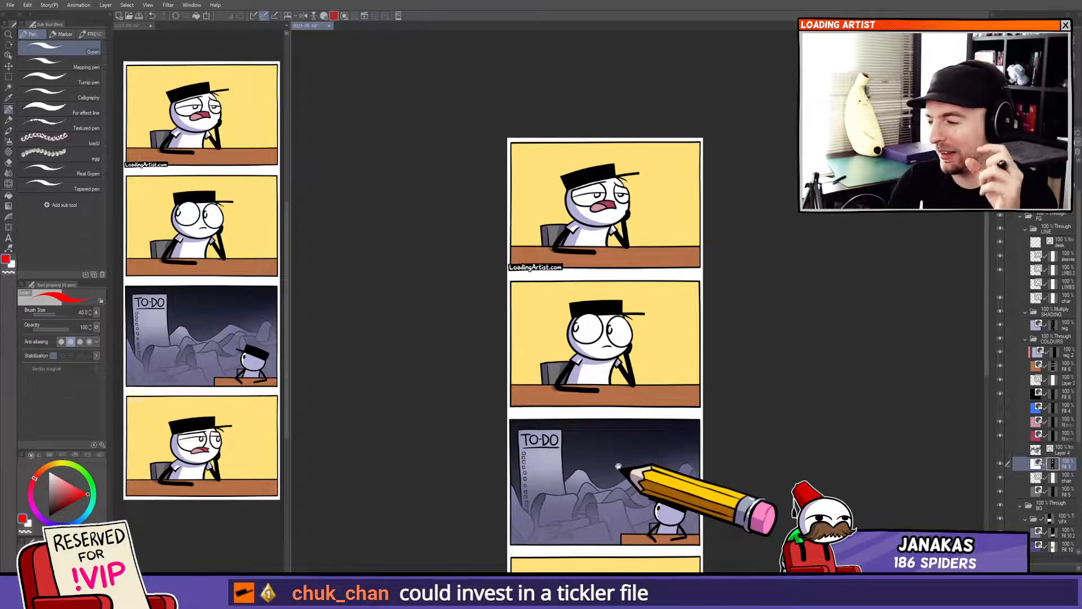
{"action": "left_click_drag", "start_coordinate": [618, 465], "coordinate": [636, 352]}
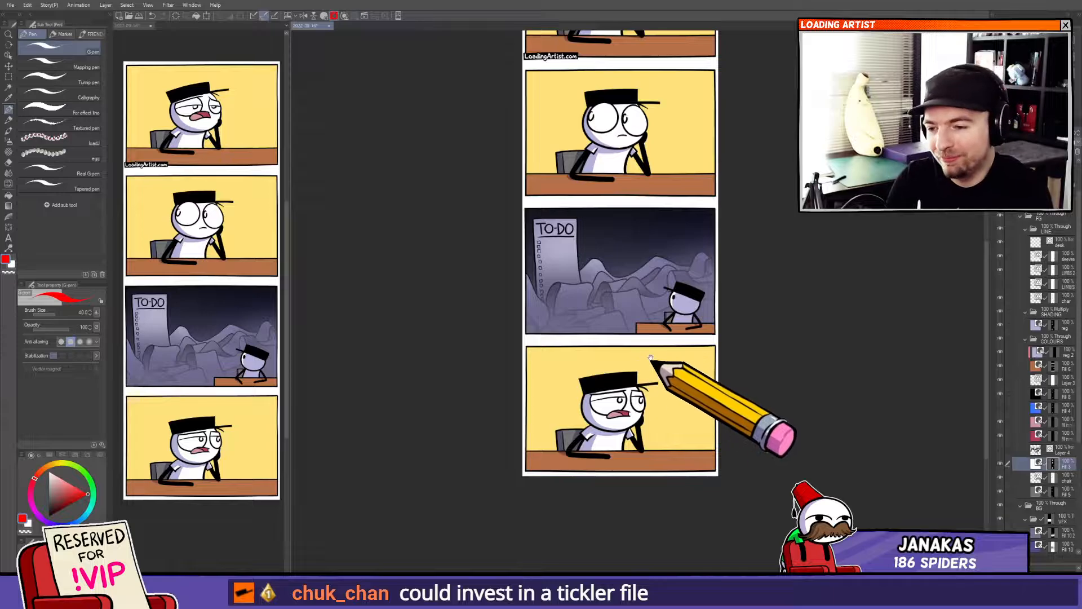
{"action": "left_click_drag", "start_coordinate": [633, 383], "coordinate": [641, 323]}
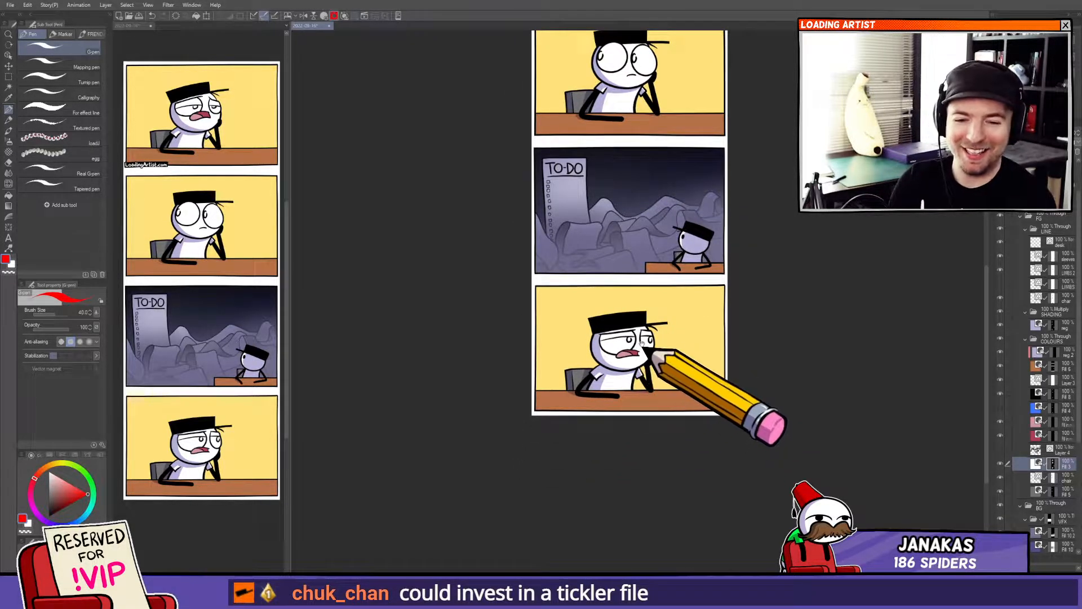
{"action": "left_click_drag", "start_coordinate": [634, 377], "coordinate": [631, 368]}
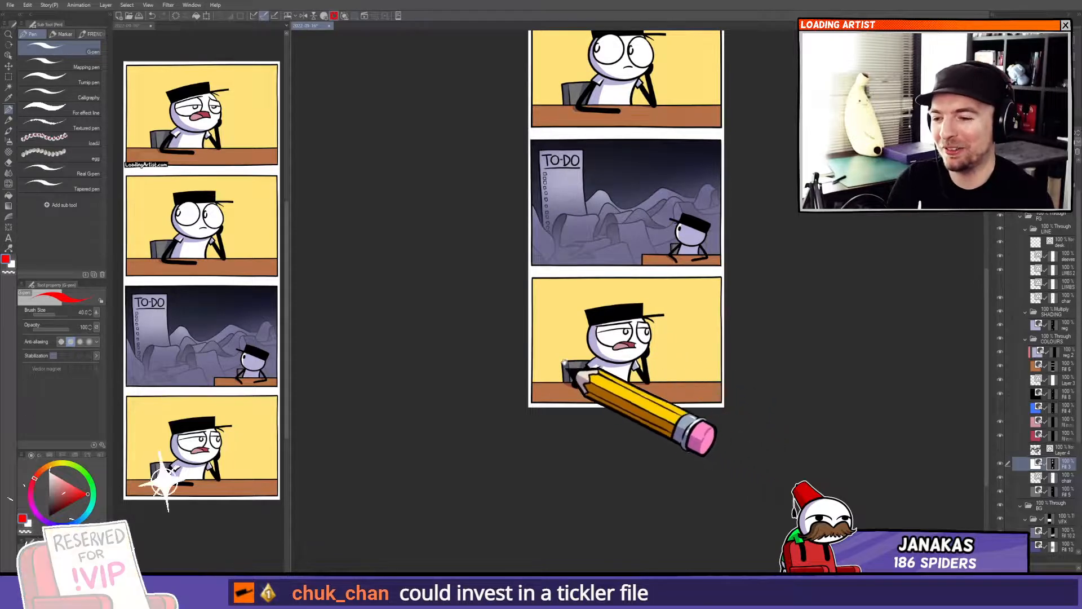
{"action": "mouse_move", "coordinate": [588, 284]}
{"action": "left_mouse_down"}
{"action": "mouse_move", "coordinate": [569, 435]}
{"action": "mouse_move", "coordinate": [570, 406]}
{"action": "left_mouse_up"}
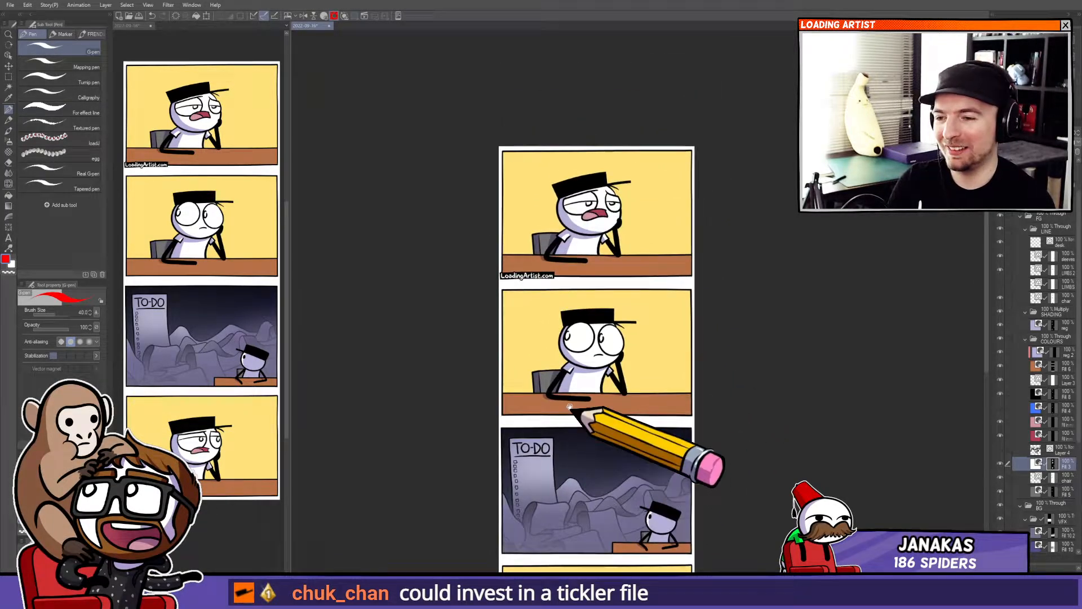
Change the panel background fill colour to a pale cream.
{"action": "left_click", "coordinate": [638, 232], "text": "ctrl+shift"}
{"action": "key", "text": "o"}
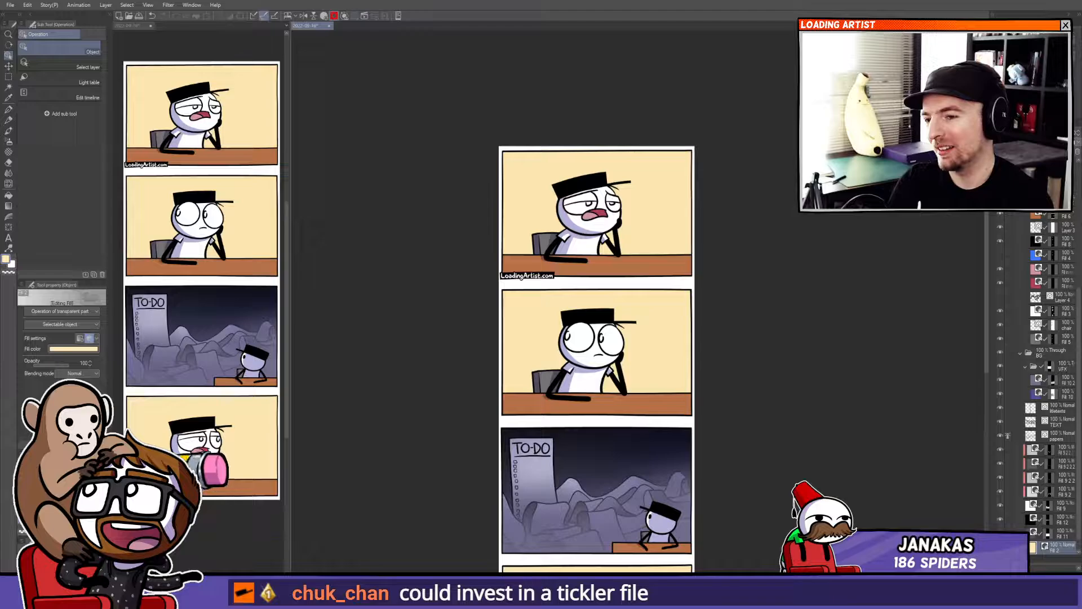
{"action": "left_click", "coordinate": [55, 465]}
{"action": "key", "text": "k"}
Pan and zoom the main view to review the panels with the new background colour.
{"action": "left_click_drag", "start_coordinate": [597, 382], "coordinate": [581, 318]}
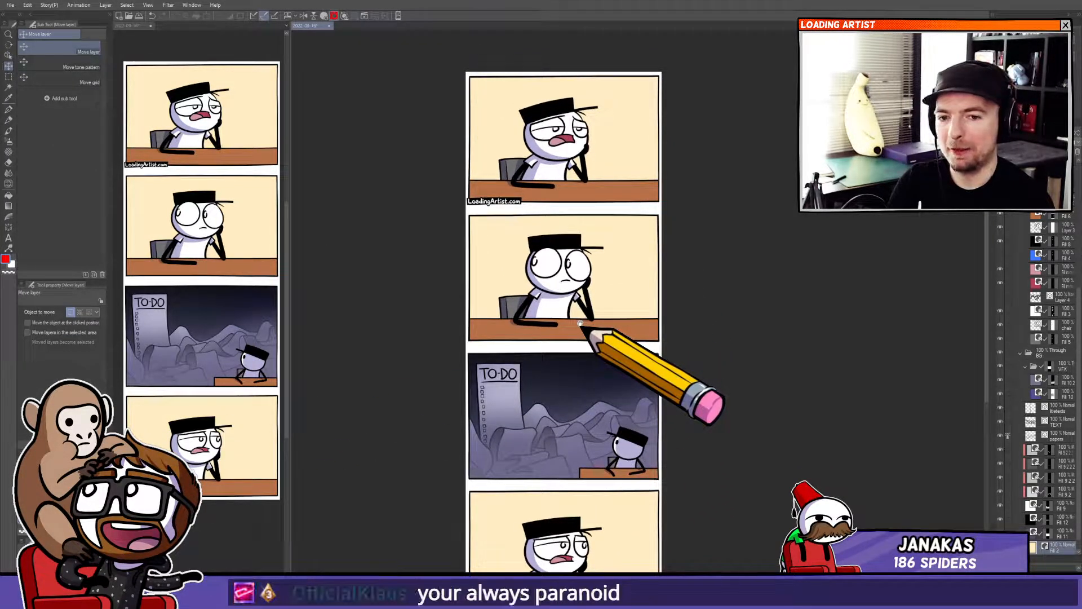
{"action": "mouse_move", "coordinate": [579, 325]}
{"action": "left_mouse_down"}
{"action": "mouse_move", "coordinate": [565, 321]}
{"action": "mouse_move", "coordinate": [573, 310]}
{"action": "mouse_move", "coordinate": [591, 326]}
{"action": "mouse_move", "coordinate": [555, 321]}
{"action": "mouse_move", "coordinate": [551, 292]}
{"action": "mouse_move", "coordinate": [572, 300]}
{"action": "mouse_move", "coordinate": [551, 309]}
{"action": "mouse_move", "coordinate": [580, 309]}
{"action": "mouse_move", "coordinate": [561, 319]}
{"action": "mouse_move", "coordinate": [532, 309]}
{"action": "mouse_move", "coordinate": [558, 286]}
{"action": "mouse_move", "coordinate": [563, 306]}
{"action": "mouse_move", "coordinate": [524, 287]}
{"action": "mouse_move", "coordinate": [550, 290]}
{"action": "mouse_move", "coordinate": [559, 316]}
{"action": "mouse_move", "coordinate": [529, 323]}
{"action": "mouse_move", "coordinate": [545, 283]}
{"action": "mouse_move", "coordinate": [561, 384]}
{"action": "left_mouse_up"}
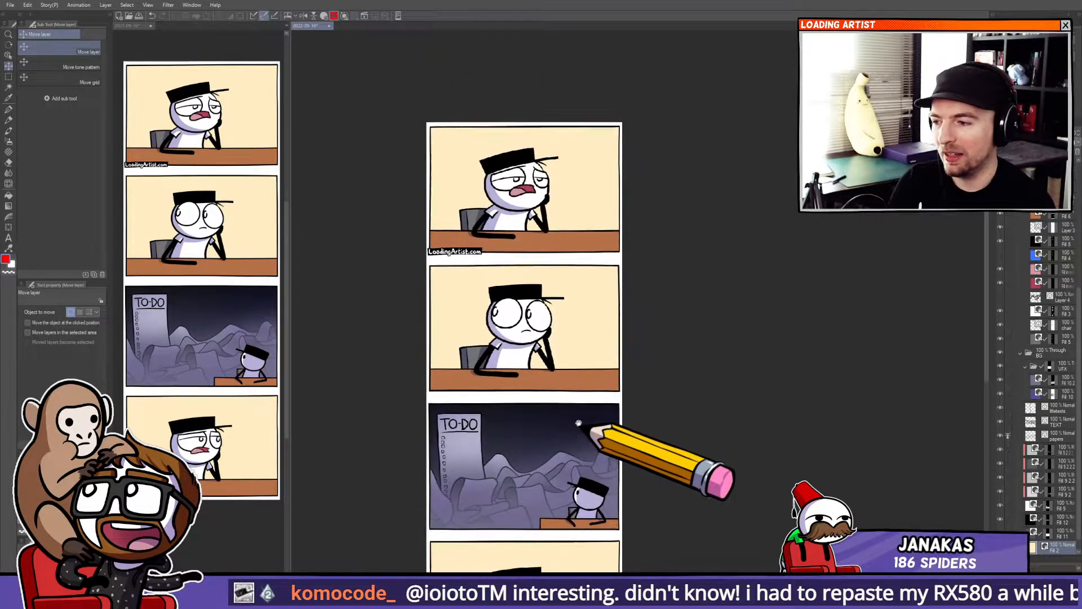
{"action": "left_click_drag", "start_coordinate": [579, 423], "coordinate": [576, 405]}
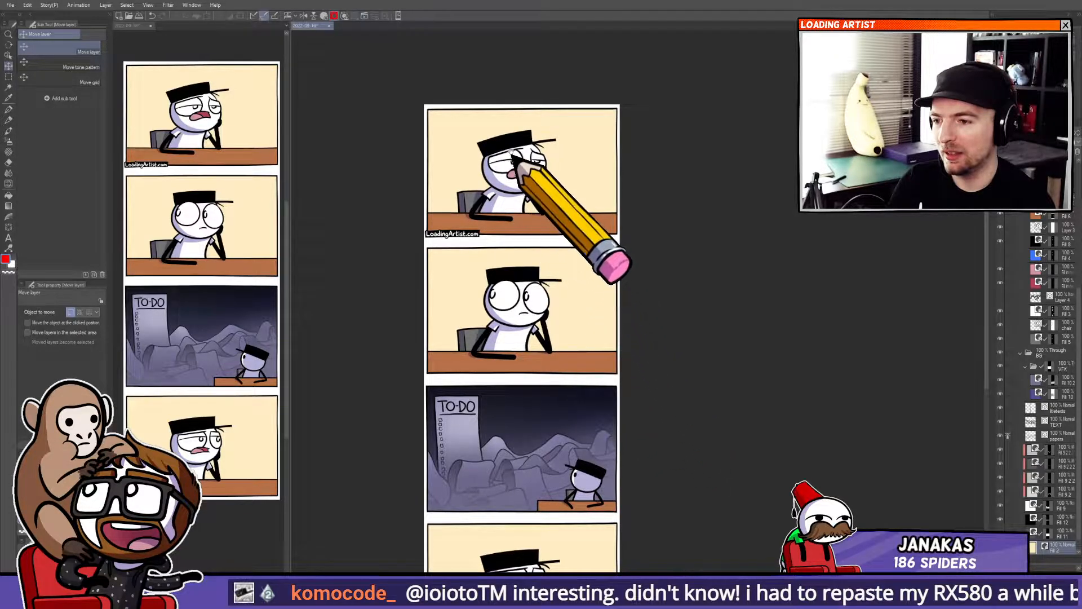
{"action": "scroll", "coordinate": [527, 216], "scroll_direction": "up", "scroll_amount": 5}
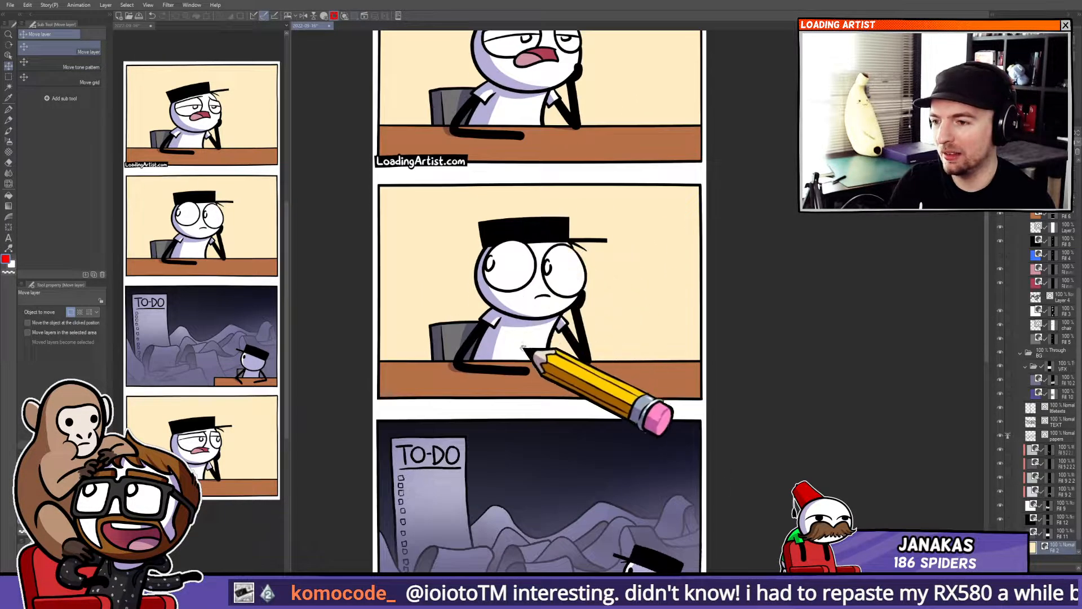
Reshape the shirt collar and arm vector lines of the character in the second panel with the Pinch vector line tool.
{"action": "scroll", "coordinate": [519, 352], "scroll_direction": "up", "scroll_amount": 6}
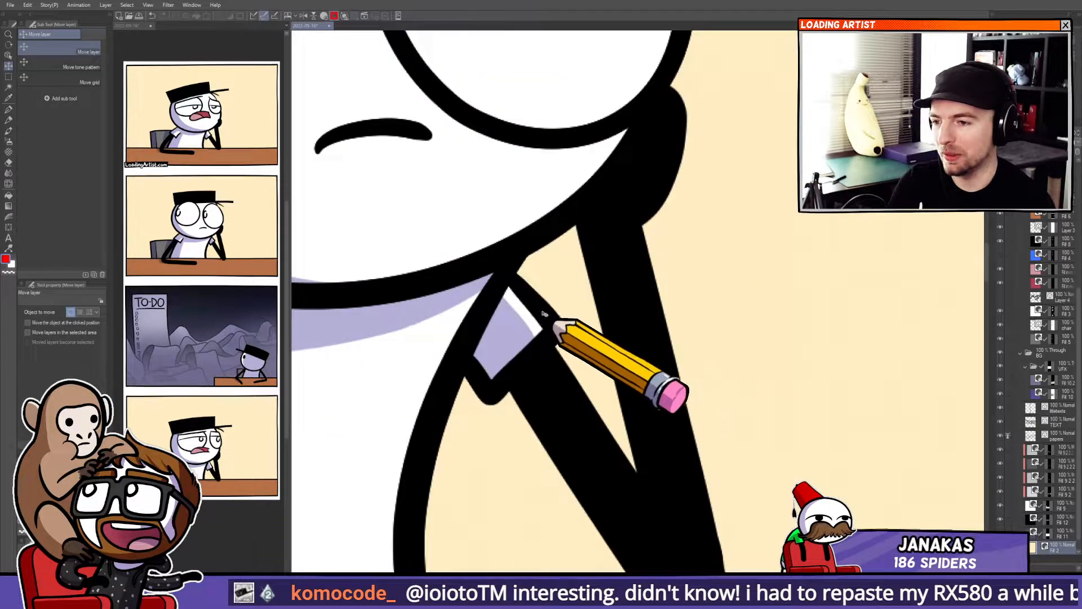
{"action": "key", "text": "o"}
{"action": "left_click", "coordinate": [533, 307]}
{"action": "key", "text": "y"}
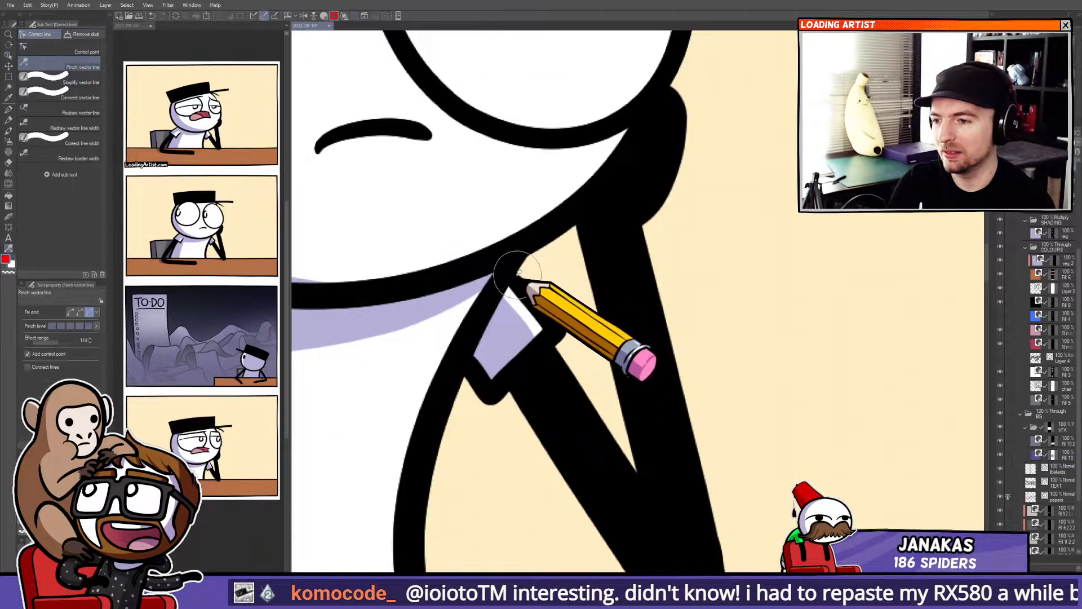
{"action": "mouse_move", "coordinate": [524, 259]}
{"action": "left_mouse_down"}
{"action": "mouse_move", "coordinate": [473, 417]}
{"action": "mouse_move", "coordinate": [549, 329]}
{"action": "left_mouse_up"}
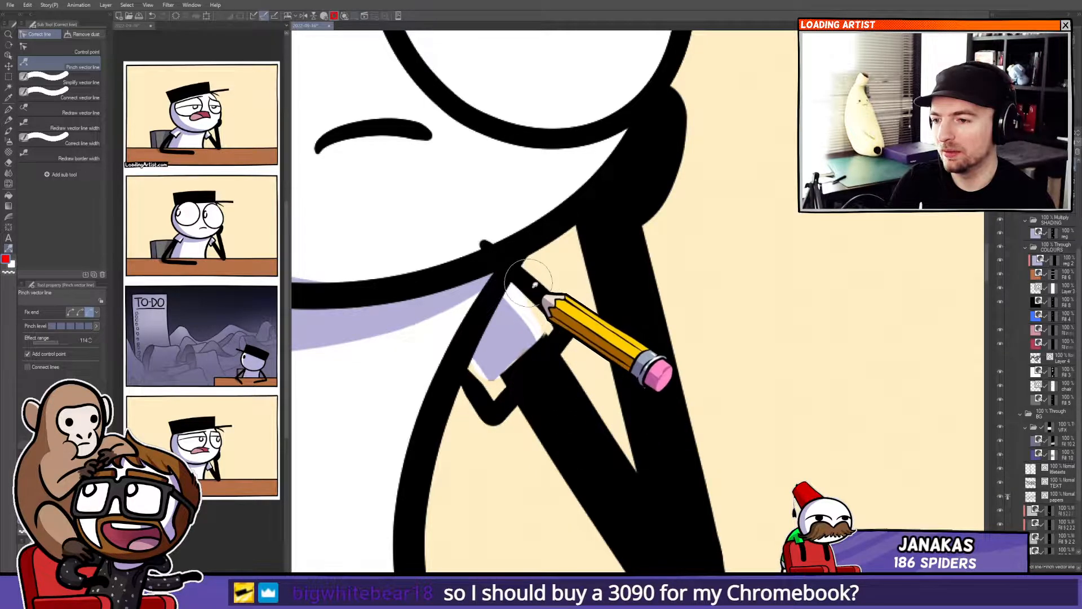
{"action": "mouse_move", "coordinate": [528, 283]}
{"action": "left_mouse_down"}
{"action": "mouse_move", "coordinate": [513, 255]}
{"action": "mouse_move", "coordinate": [521, 269]}
{"action": "left_mouse_up"}
{"action": "left_click_drag", "start_coordinate": [529, 346], "coordinate": [601, 301]}
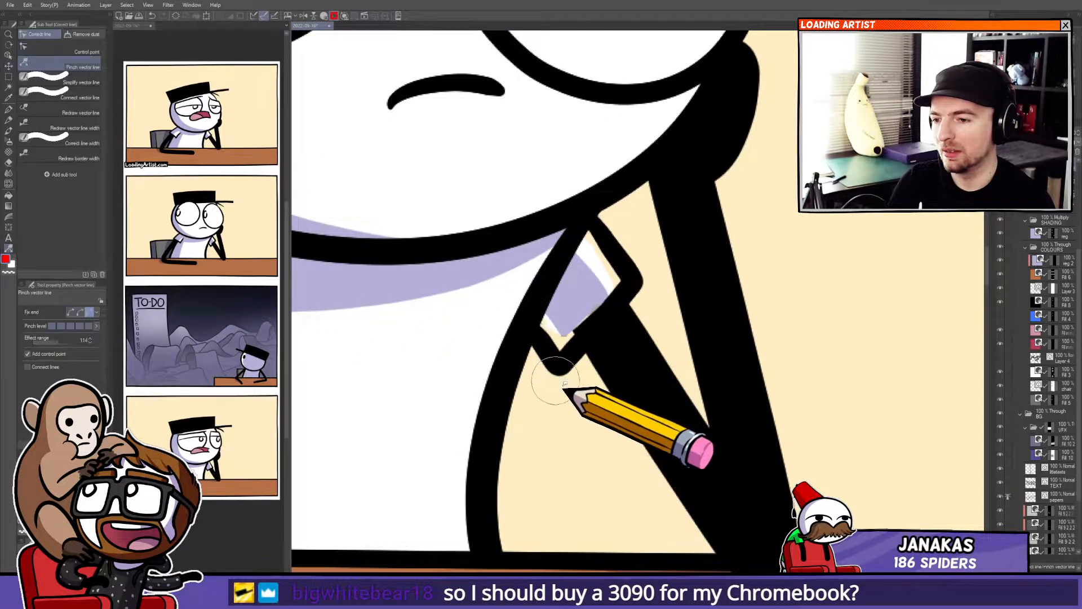
{"action": "left_click_drag", "start_coordinate": [497, 377], "coordinate": [811, 396]}
{"action": "left_click_drag", "start_coordinate": [393, 284], "coordinate": [559, 256]}
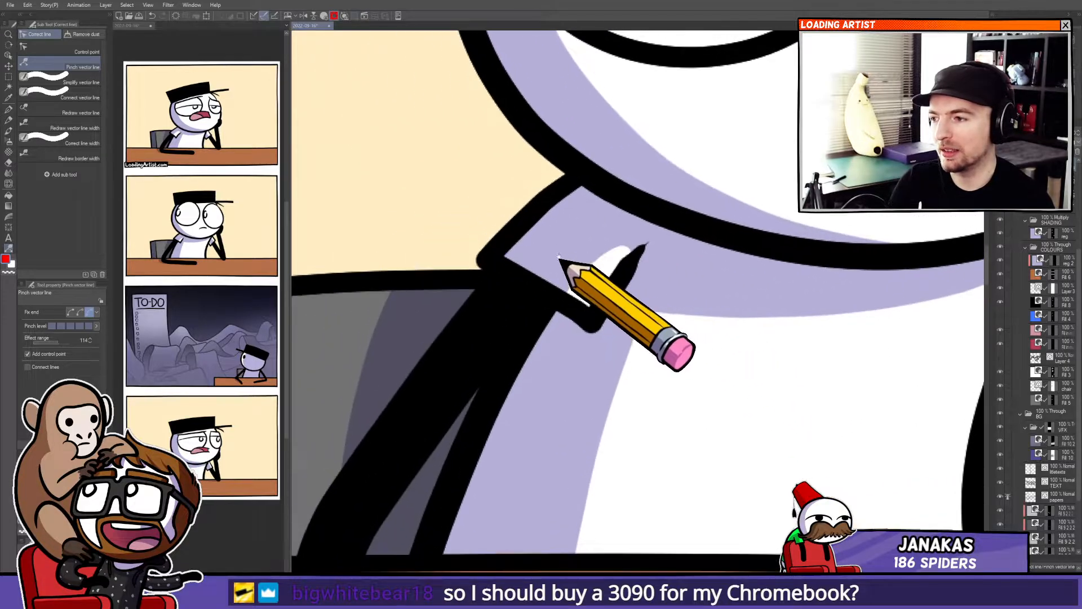
{"action": "mouse_move", "coordinate": [518, 210]}
{"action": "left_mouse_down"}
{"action": "mouse_move", "coordinate": [470, 220]}
{"action": "mouse_move", "coordinate": [500, 201]}
{"action": "left_mouse_up"}
{"action": "mouse_move", "coordinate": [522, 260]}
{"action": "left_mouse_down"}
{"action": "mouse_move", "coordinate": [546, 276]}
{"action": "mouse_move", "coordinate": [510, 320]}
{"action": "mouse_move", "coordinate": [530, 297]}
{"action": "left_mouse_up"}
Redraw the collar line where it meets the arm in the second panel with the pen.
{"action": "key", "text": "k"}
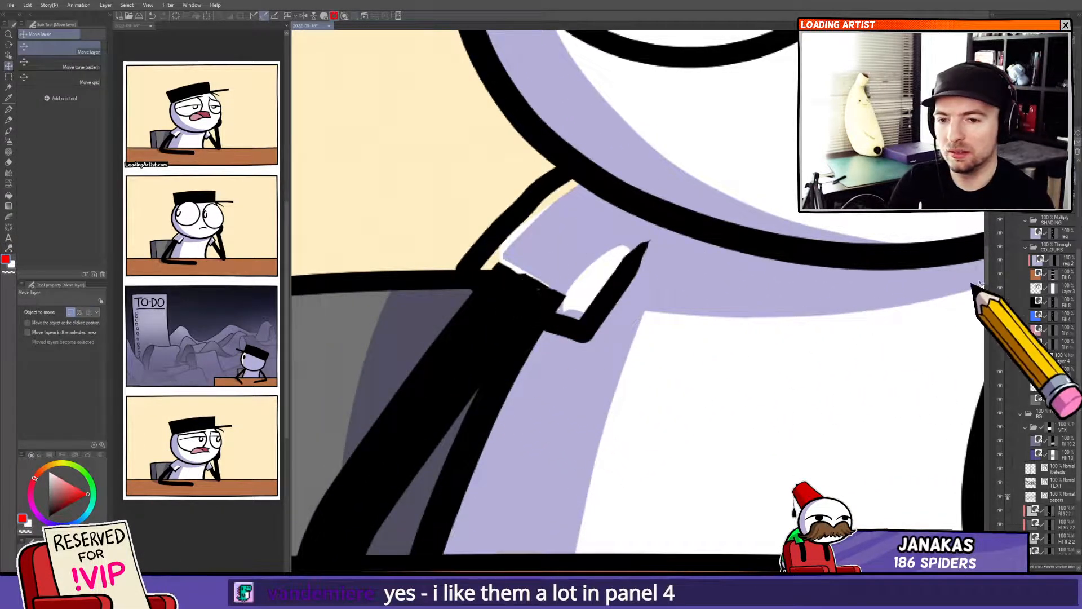
{"action": "key", "text": "p"}
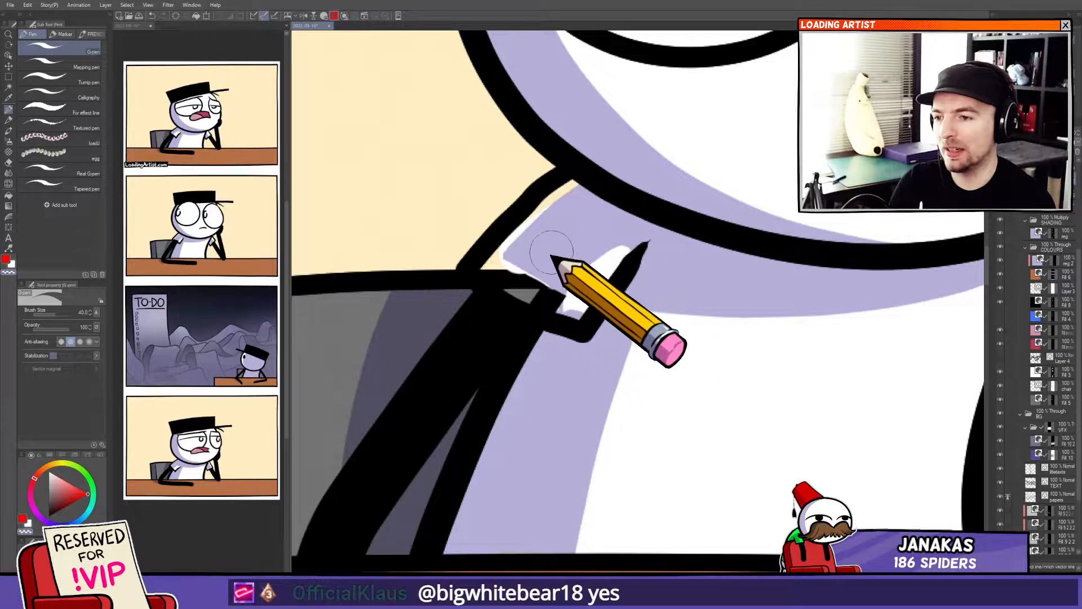
{"action": "left_click_drag", "start_coordinate": [775, 248], "coordinate": [352, 296]}
{"action": "mouse_move", "coordinate": [676, 375]}
{"action": "left_mouse_down"}
{"action": "mouse_move", "coordinate": [715, 333]}
{"action": "mouse_move", "coordinate": [822, 289]}
{"action": "mouse_move", "coordinate": [816, 214]}
{"action": "mouse_move", "coordinate": [806, 292]}
{"action": "mouse_move", "coordinate": [787, 303]}
{"action": "mouse_move", "coordinate": [815, 288]}
{"action": "left_mouse_up"}
{"action": "left_click", "coordinate": [805, 273], "text": "ctrl+shift"}
{"action": "mouse_move", "coordinate": [333, 256]}
{"action": "left_mouse_down"}
{"action": "mouse_move", "coordinate": [564, 288]}
{"action": "mouse_move", "coordinate": [476, 261]}
{"action": "mouse_move", "coordinate": [536, 205]}
{"action": "mouse_move", "coordinate": [486, 268]}
{"action": "mouse_move", "coordinate": [572, 246]}
{"action": "mouse_move", "coordinate": [570, 272]}
{"action": "left_mouse_up"}
{"action": "left_click", "coordinate": [520, 310], "text": "ctrl+shift"}
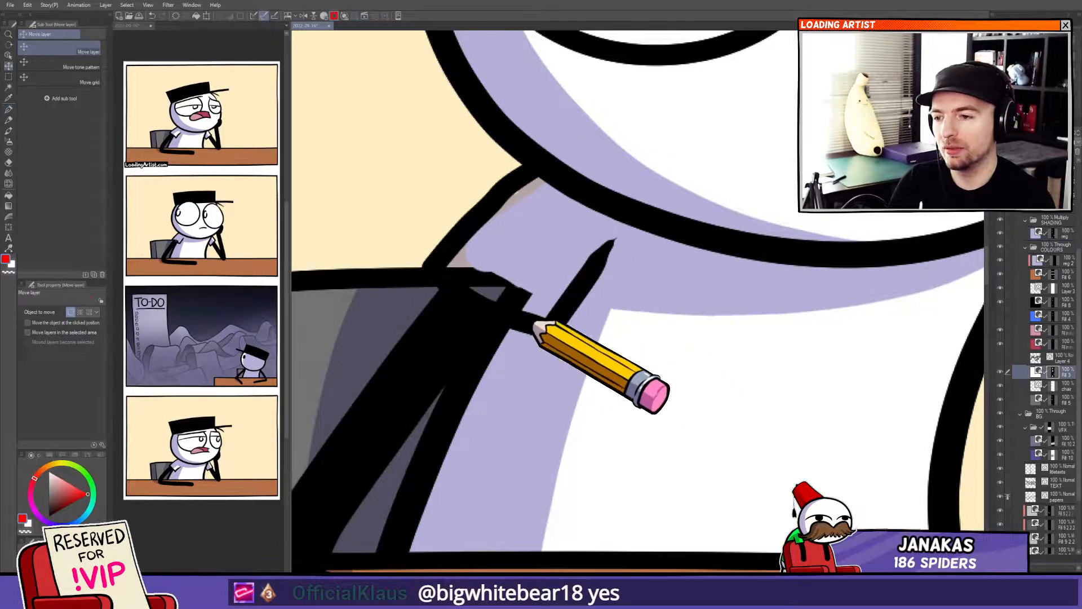
{"action": "mouse_move", "coordinate": [492, 281]}
{"action": "left_mouse_down"}
{"action": "mouse_move", "coordinate": [531, 296]}
{"action": "mouse_move", "coordinate": [442, 276]}
{"action": "mouse_move", "coordinate": [542, 200]}
{"action": "left_mouse_up"}
{"action": "left_click", "coordinate": [525, 217], "text": "ctrl+shift"}
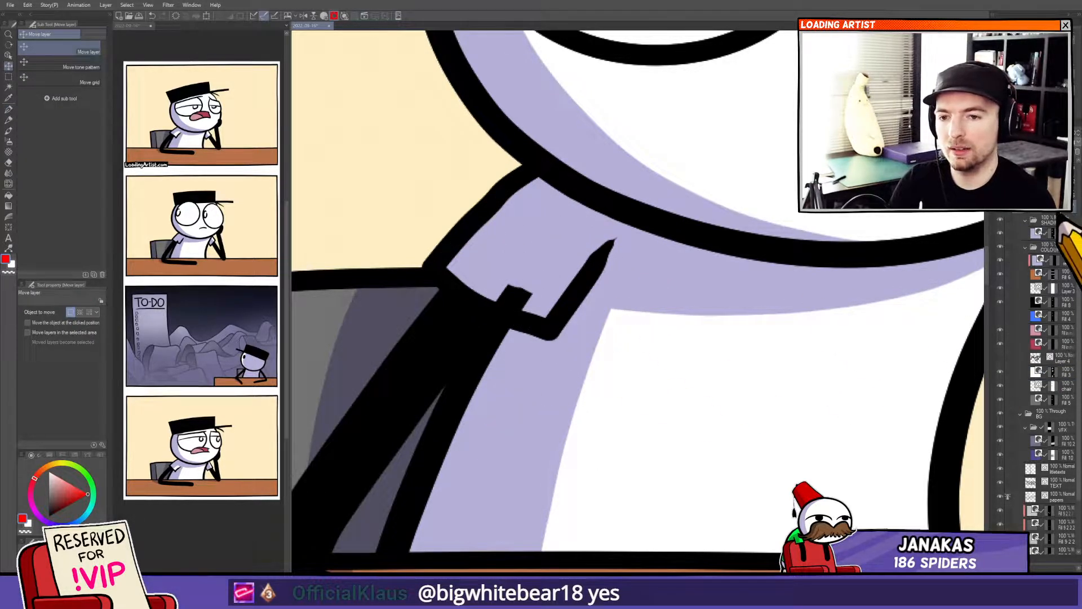
{"action": "left_click", "coordinate": [1046, 207]}
{"action": "left_click_drag", "start_coordinate": [490, 278], "coordinate": [523, 301]}
Paint out the shading patch under the collar on the shading layer in the second panel.
{"action": "scroll", "coordinate": [545, 332], "scroll_direction": "down", "scroll_amount": 2}
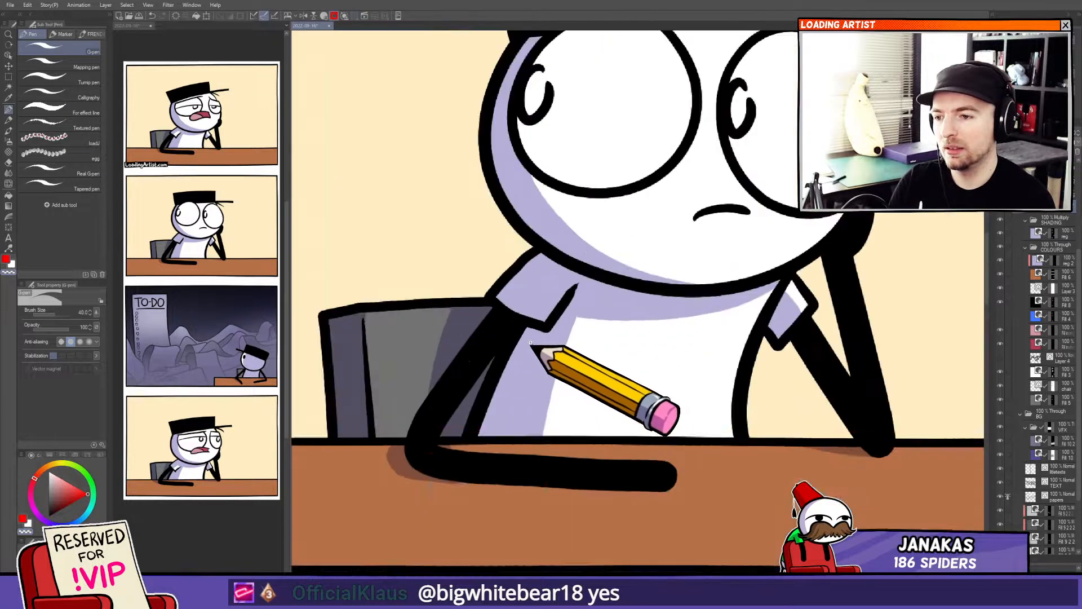
{"action": "scroll", "coordinate": [536, 346], "scroll_direction": "up", "scroll_amount": 1}
{"action": "left_click", "coordinate": [616, 360], "text": "ctrl+shift"}
{"action": "left_click", "coordinate": [537, 340], "text": "ctrl+shift"}
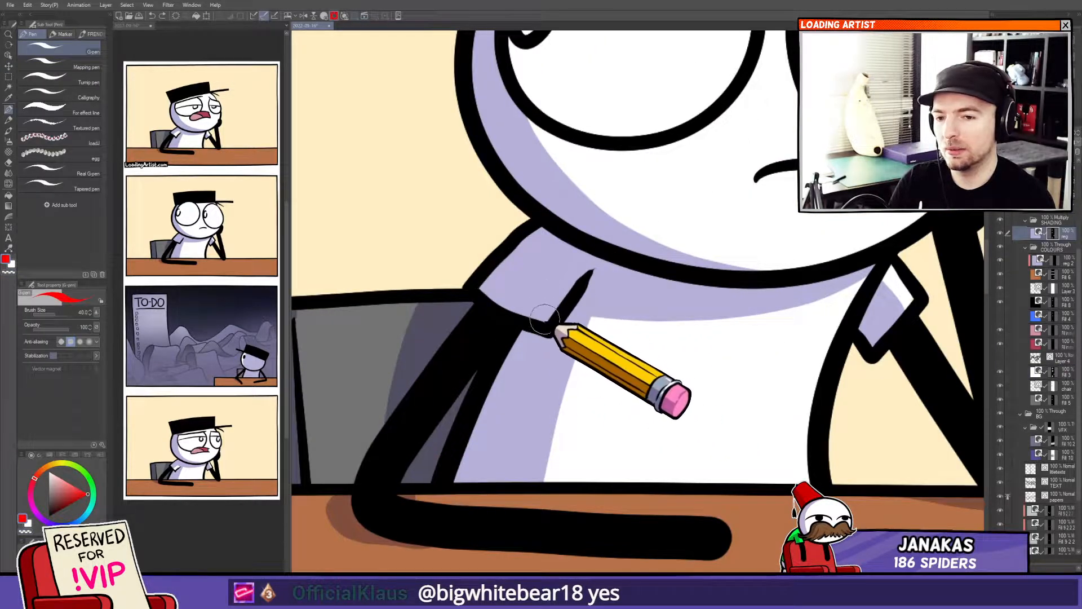
{"action": "mouse_move", "coordinate": [557, 291]}
{"action": "left_mouse_down"}
{"action": "mouse_move", "coordinate": [539, 307]}
{"action": "mouse_move", "coordinate": [557, 289]}
{"action": "mouse_move", "coordinate": [543, 318]}
{"action": "left_mouse_up"}
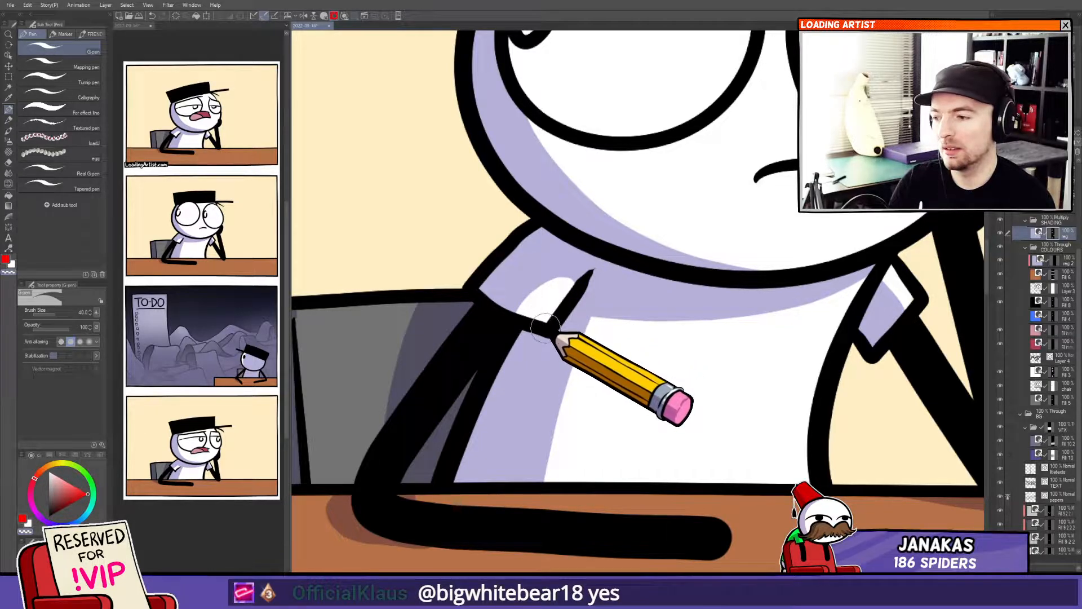
Zoom out and pan around the second panel to check the corrected collar at normal size.
{"action": "scroll", "coordinate": [496, 354], "scroll_direction": "down", "scroll_amount": 3}
{"action": "scroll", "coordinate": [495, 354], "scroll_direction": "down", "scroll_amount": 2}
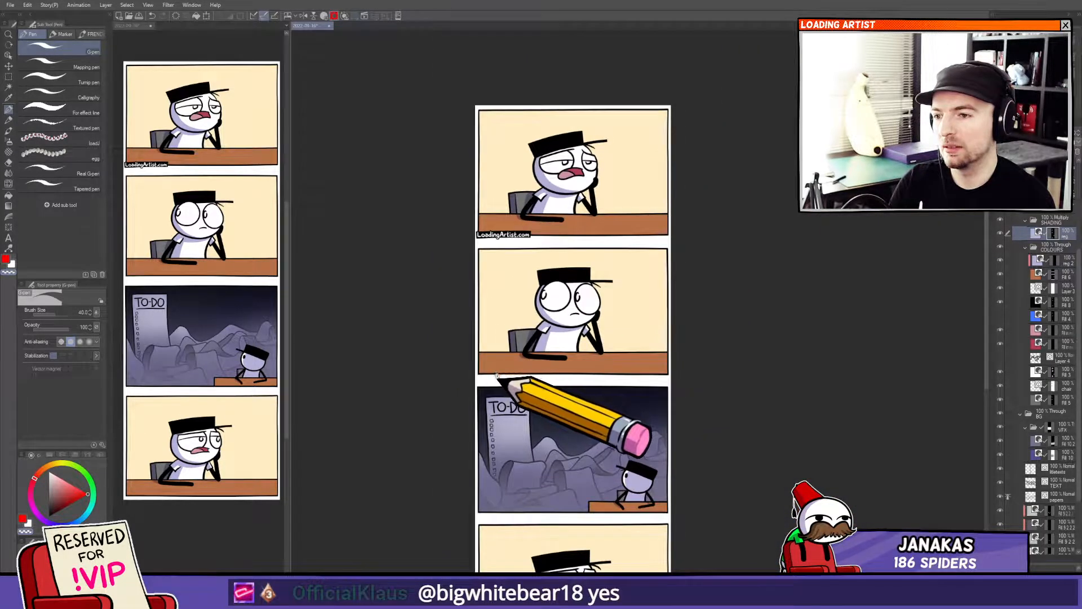
{"action": "left_click_drag", "start_coordinate": [533, 359], "coordinate": [495, 366]}
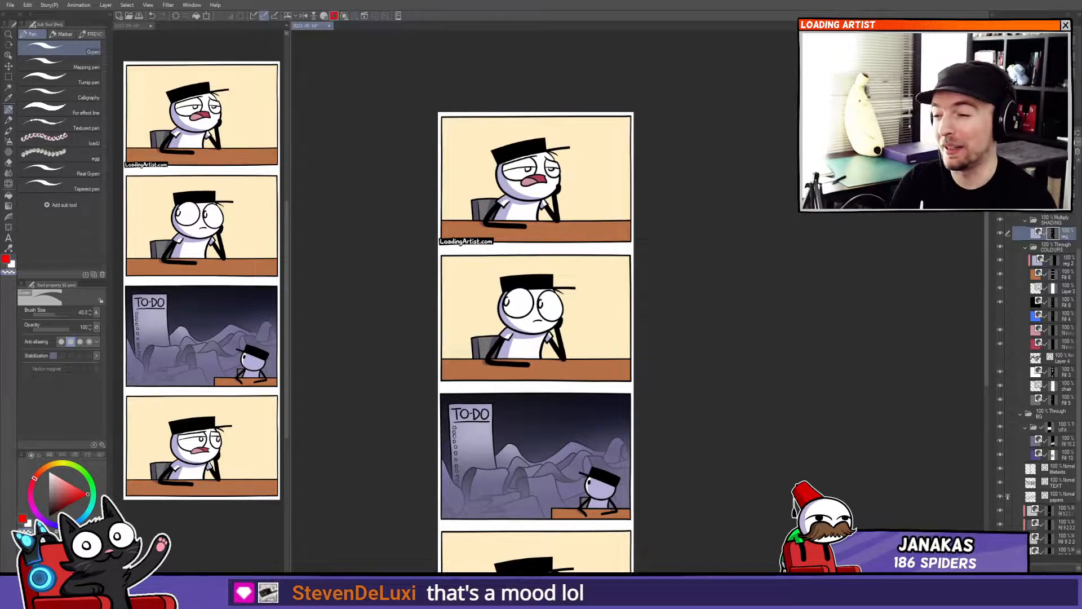
{"action": "scroll", "coordinate": [394, 466], "scroll_direction": "up", "scroll_amount": 3}
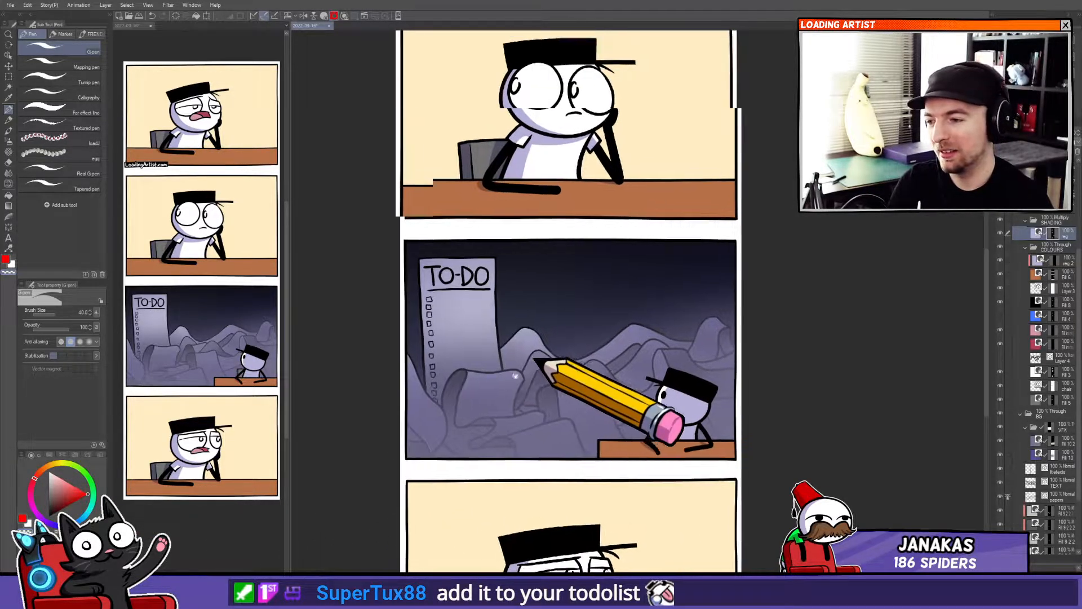
{"action": "scroll", "coordinate": [507, 423], "scroll_direction": "up", "scroll_amount": 5}
{"action": "scroll", "coordinate": [564, 316], "scroll_direction": "down", "scroll_amount": 2}
{"action": "left_click_drag", "start_coordinate": [557, 281], "coordinate": [570, 237]}
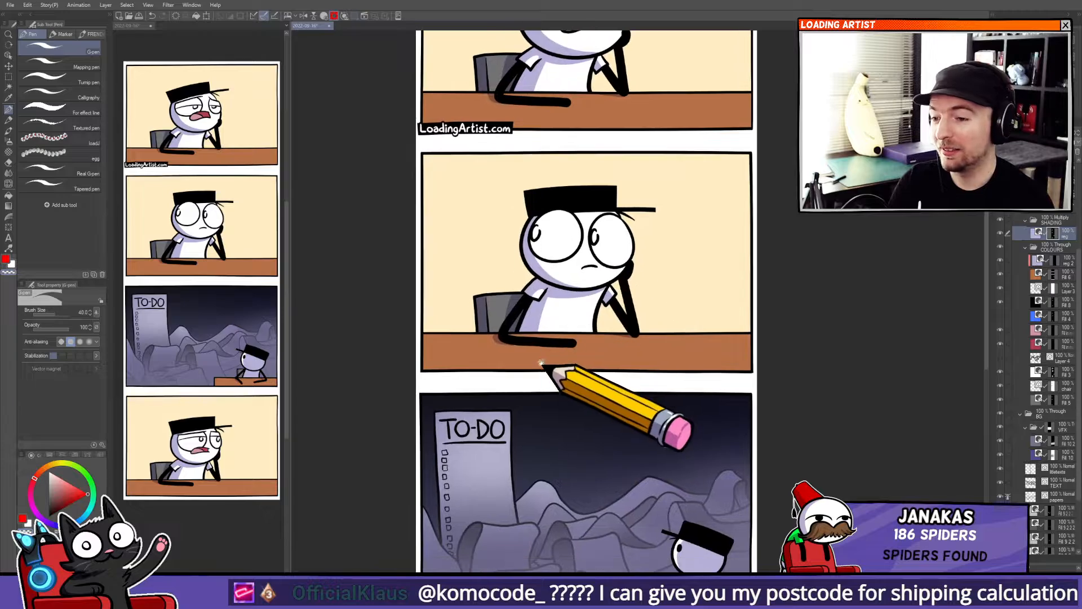
{"action": "left_click_drag", "start_coordinate": [553, 355], "coordinate": [568, 445]}
{"action": "mouse_move", "coordinate": [566, 391]}
{"action": "left_mouse_down"}
{"action": "mouse_move", "coordinate": [567, 407]}
{"action": "mouse_move", "coordinate": [576, 349]}
{"action": "left_mouse_up"}
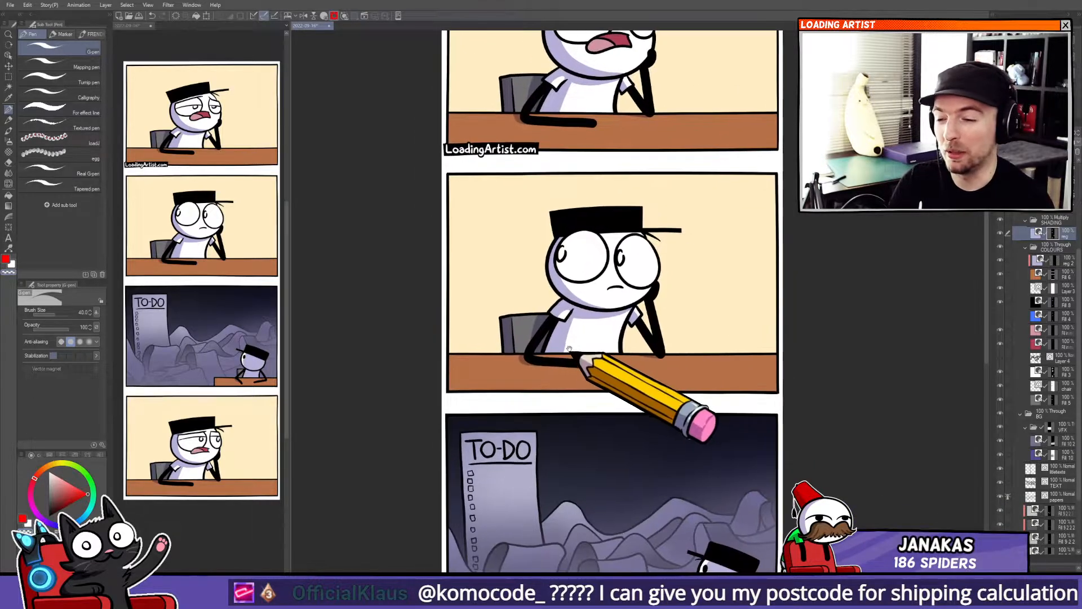
Examine the character's arm and desk area in the second panel up close.
{"action": "scroll", "coordinate": [575, 348], "scroll_direction": "up", "scroll_amount": 5}
{"action": "key", "text": "k"}
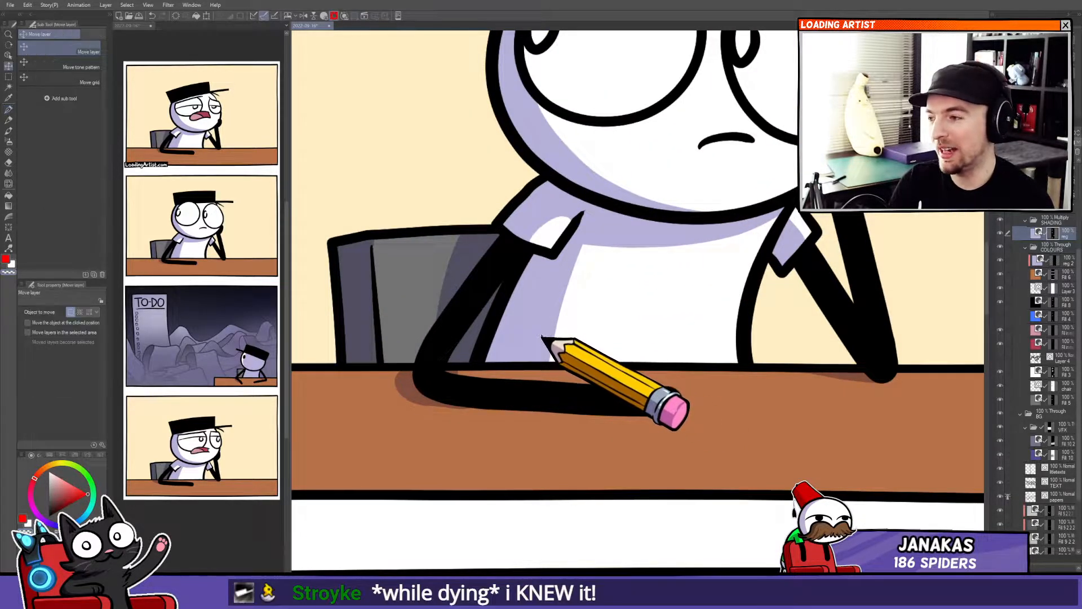
{"action": "left_click_drag", "start_coordinate": [543, 340], "coordinate": [549, 349]}
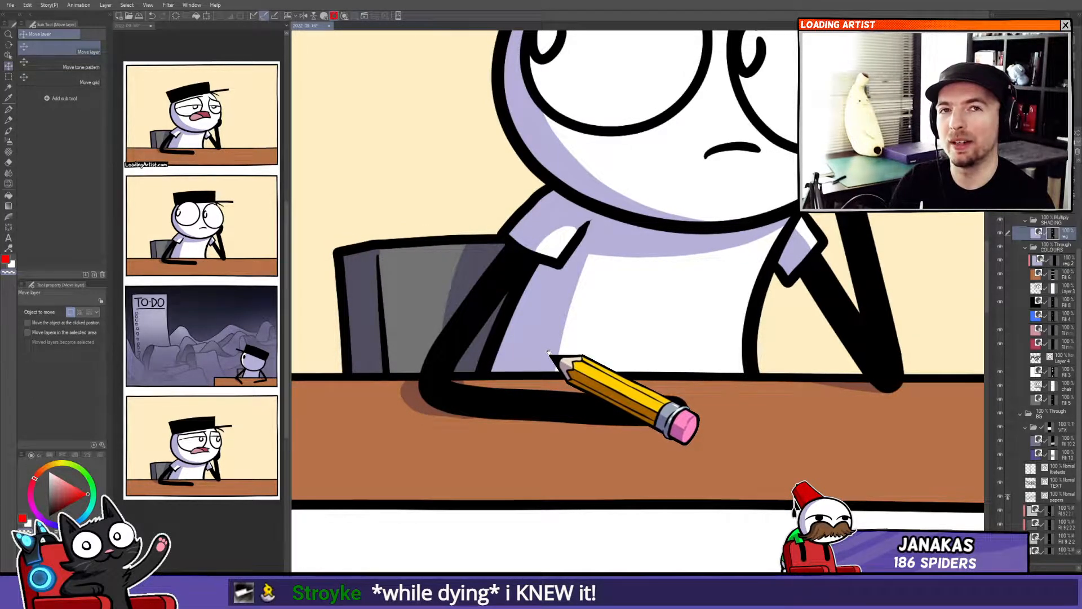
{"action": "left_click_drag", "start_coordinate": [558, 376], "coordinate": [558, 360]}
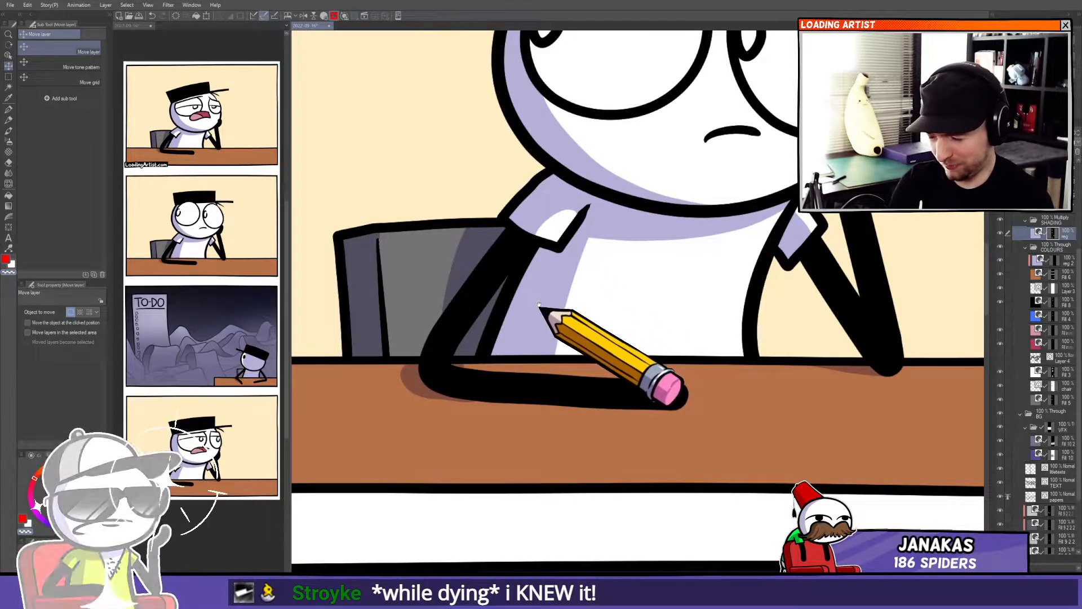
{"action": "left_click_drag", "start_coordinate": [559, 321], "coordinate": [500, 312]}
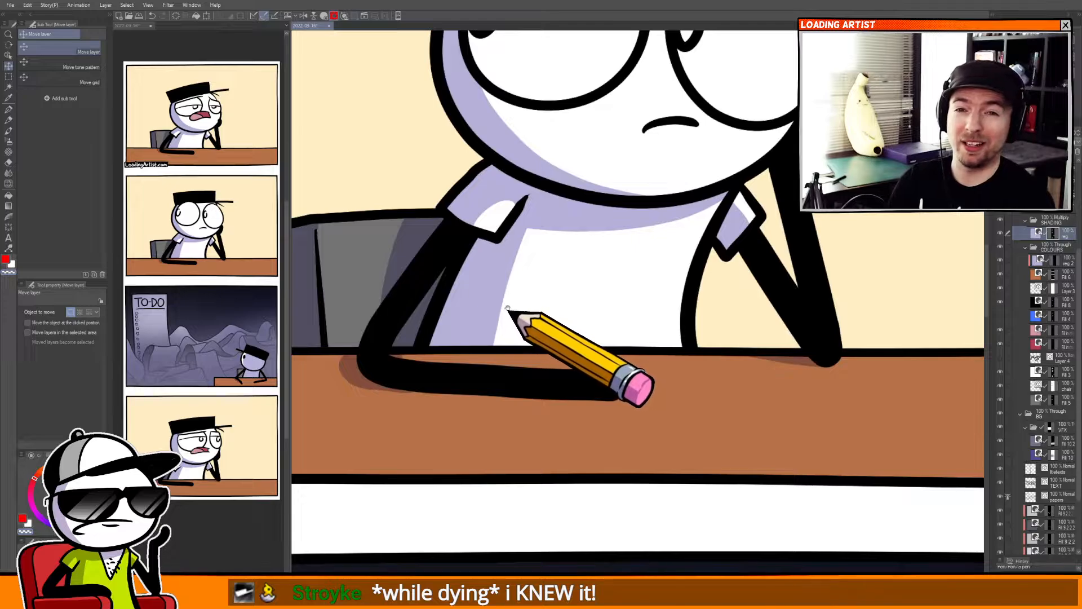
{"action": "left_click_drag", "start_coordinate": [506, 339], "coordinate": [520, 320]}
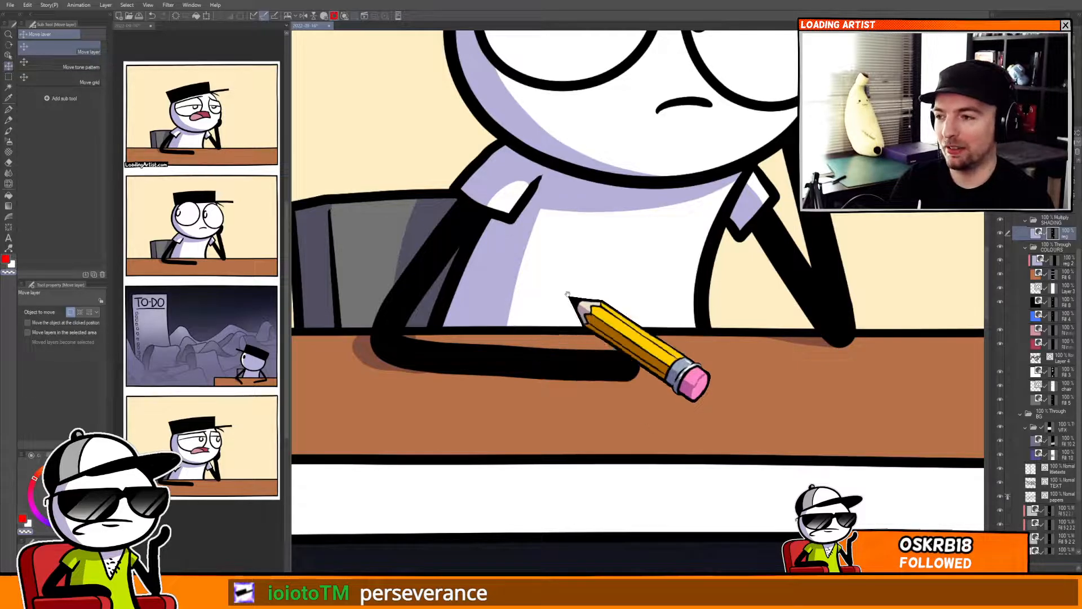
{"action": "left_click_drag", "start_coordinate": [514, 326], "coordinate": [511, 444]}
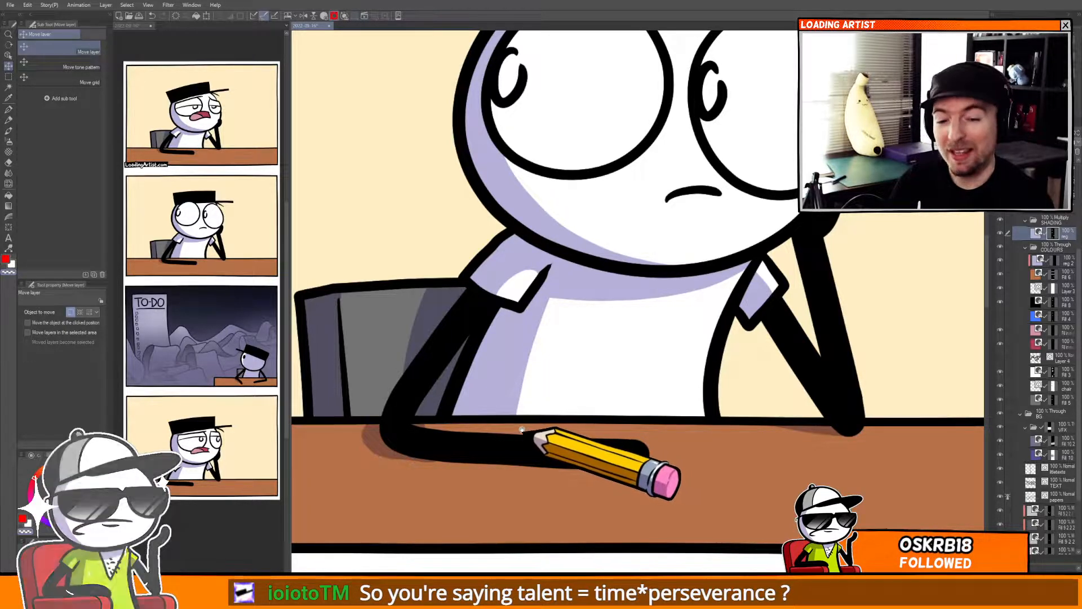
{"action": "scroll", "coordinate": [527, 432], "scroll_direction": "down", "scroll_amount": 5}
{"action": "left_click_drag", "start_coordinate": [519, 443], "coordinate": [554, 425]}
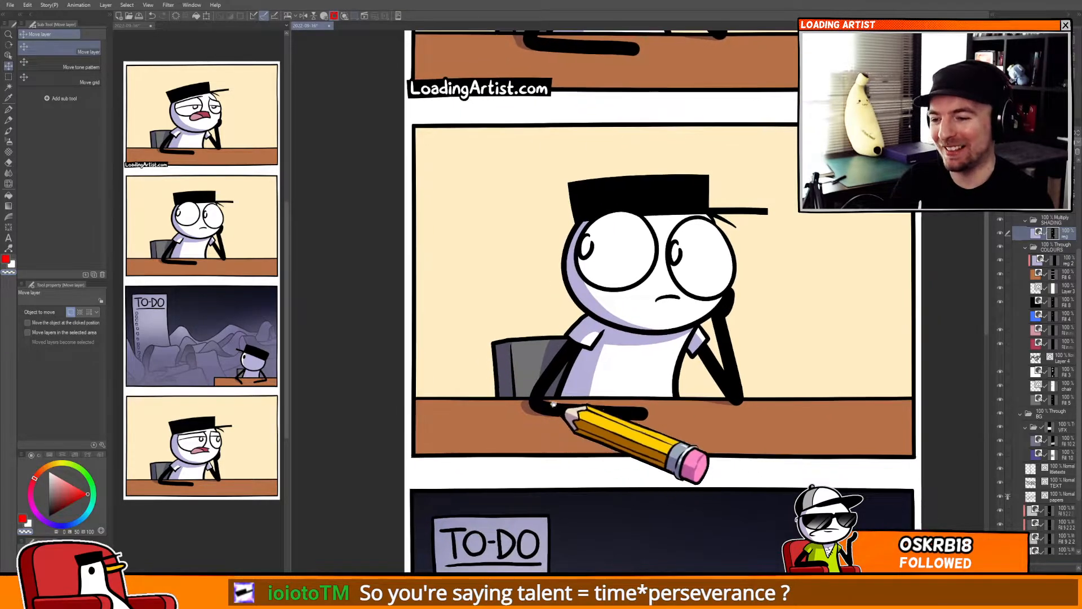
{"action": "left_click_drag", "start_coordinate": [580, 303], "coordinate": [519, 521]}
{"action": "left_click_drag", "start_coordinate": [540, 414], "coordinate": [553, 531]}
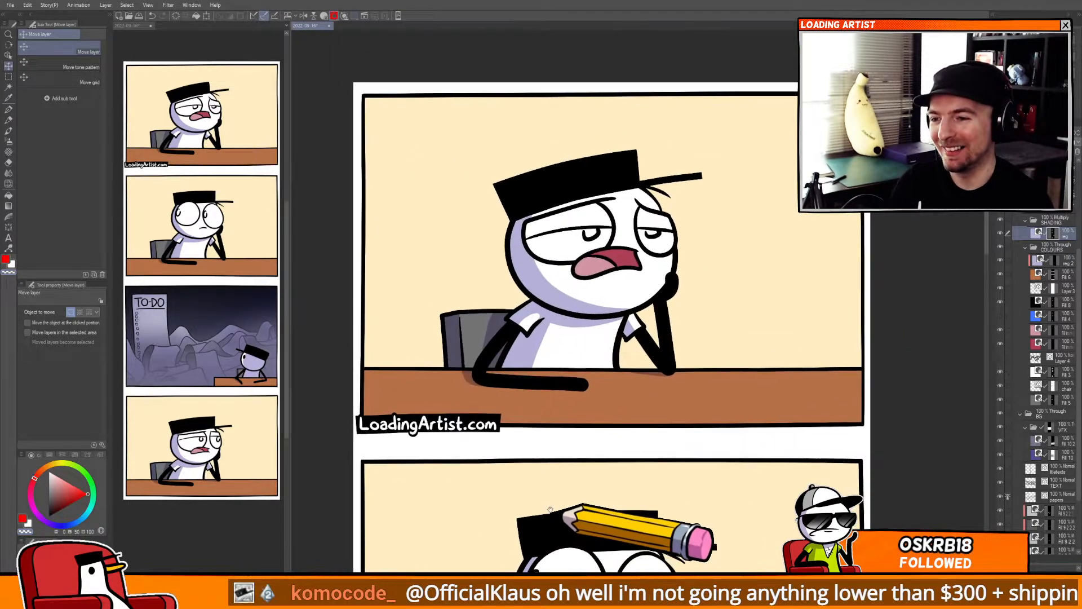
{"action": "left_click_drag", "start_coordinate": [551, 492], "coordinate": [549, 495]}
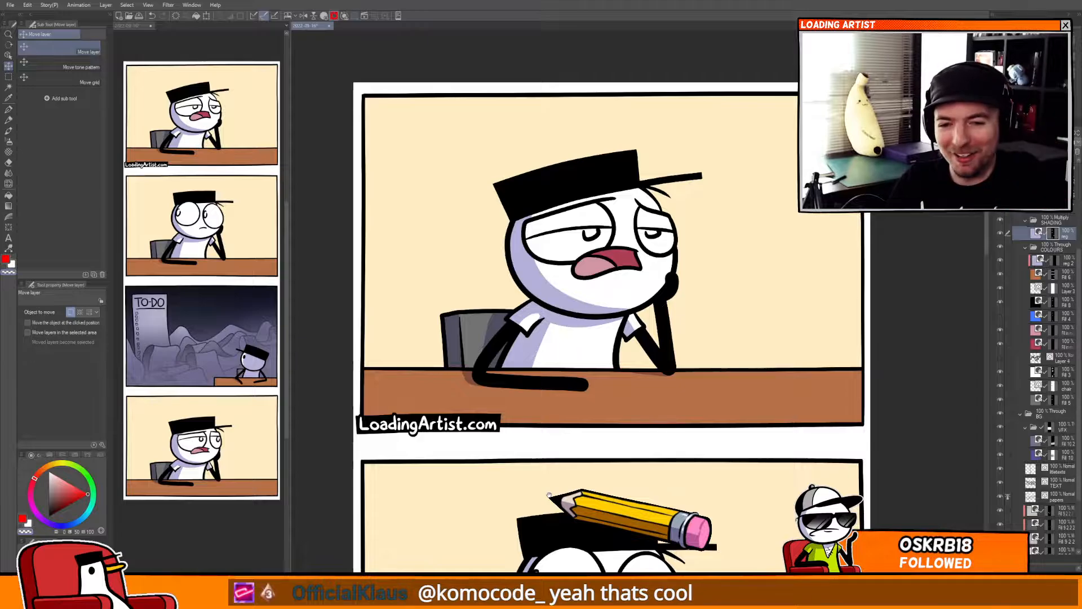
{"action": "scroll", "coordinate": [507, 338], "scroll_direction": "down", "scroll_amount": 4}
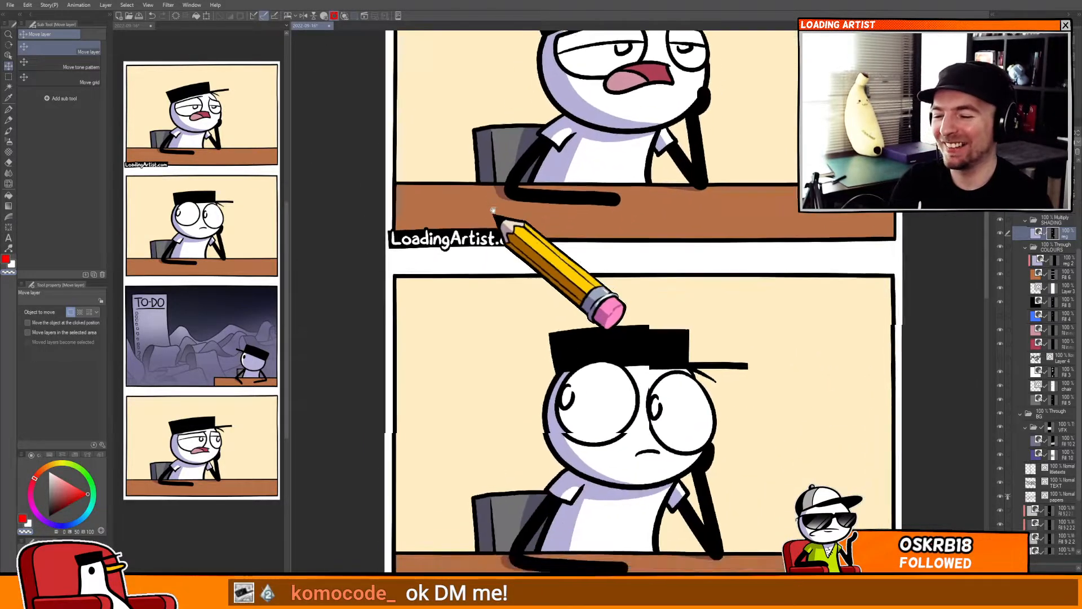
{"action": "scroll", "coordinate": [491, 347], "scroll_direction": "down", "scroll_amount": 7}
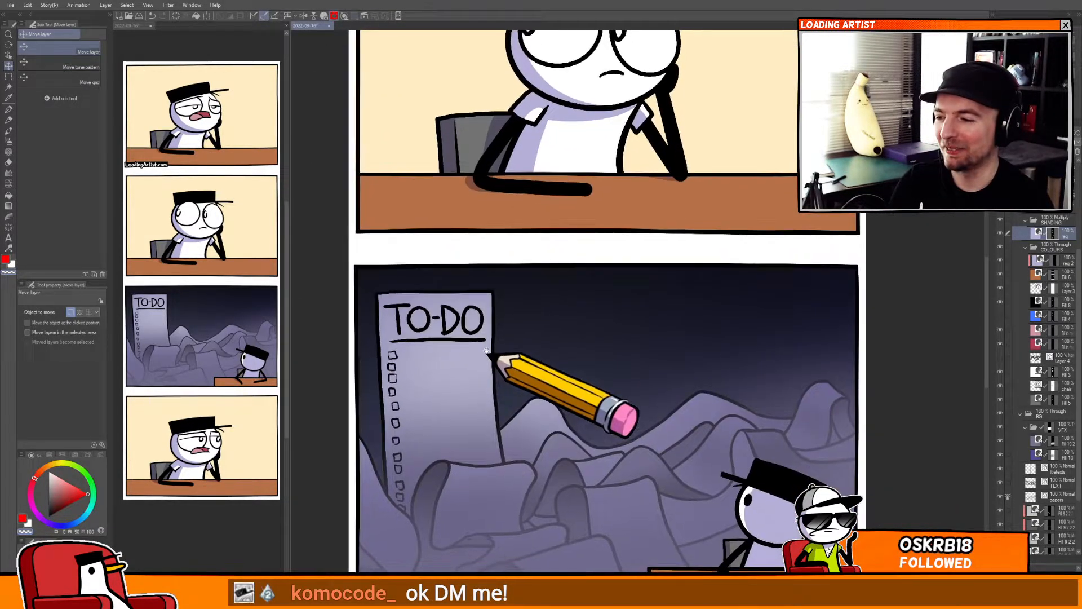
{"action": "scroll", "coordinate": [490, 341], "scroll_direction": "down", "scroll_amount": 5}
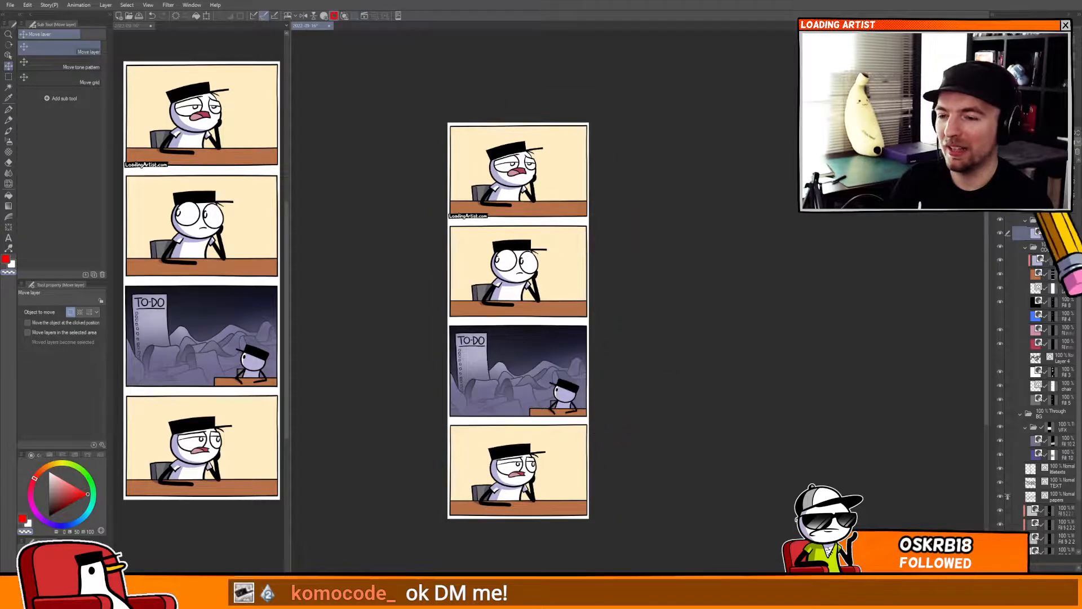
{"action": "scroll", "coordinate": [1012, 217], "scroll_direction": "up", "scroll_amount": 4}
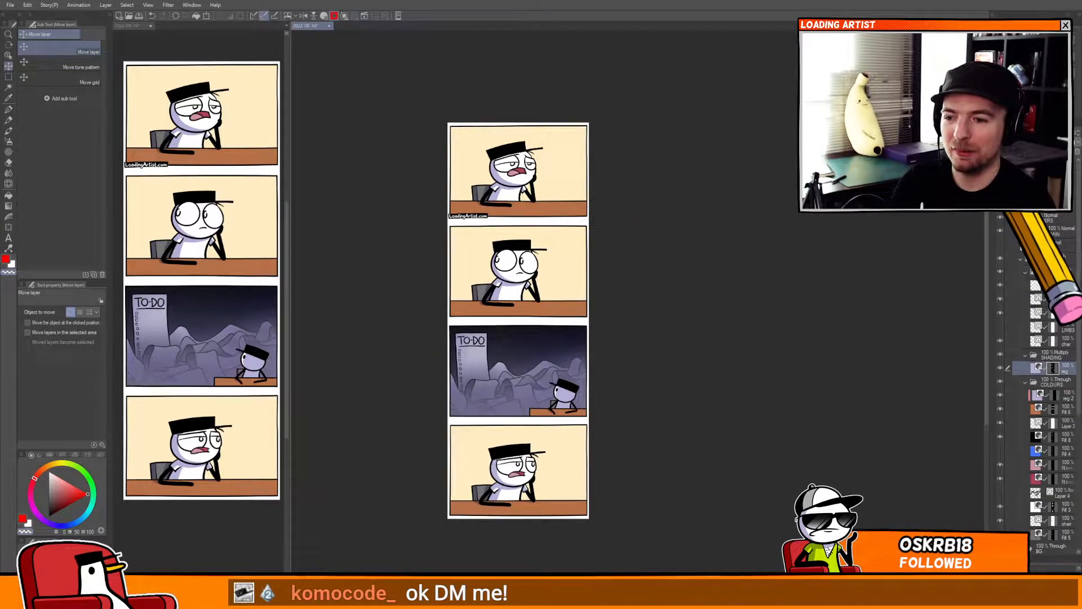
Show the dialogue layer folder so the speech text appears, and expand it in the layer list.
{"action": "left_click", "coordinate": [1000, 190]}
{"action": "left_click", "coordinate": [1036, 245]}
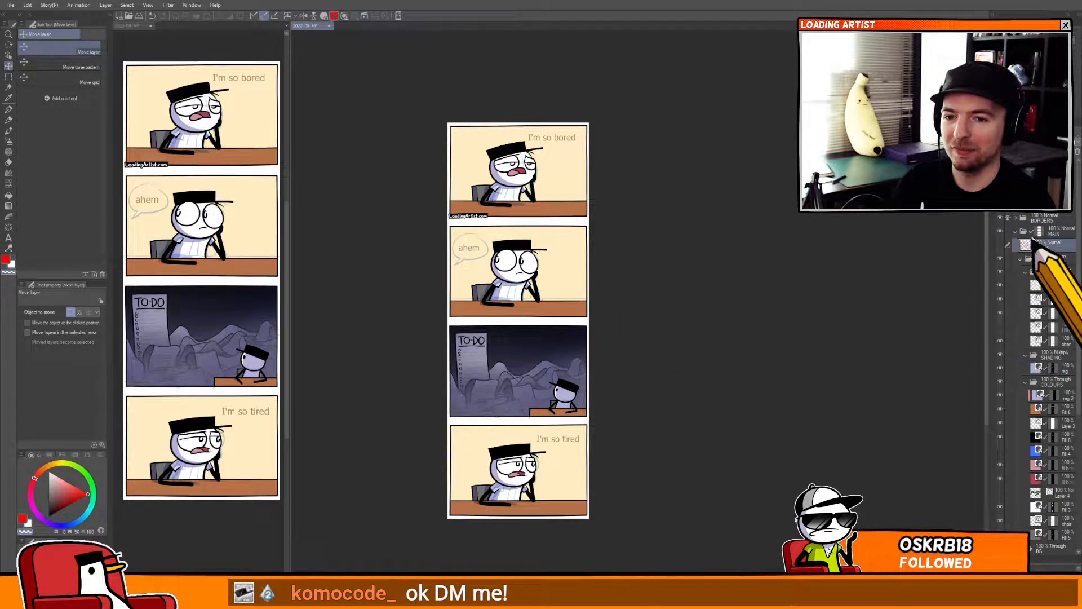
{"action": "left_click", "coordinate": [1024, 152]}
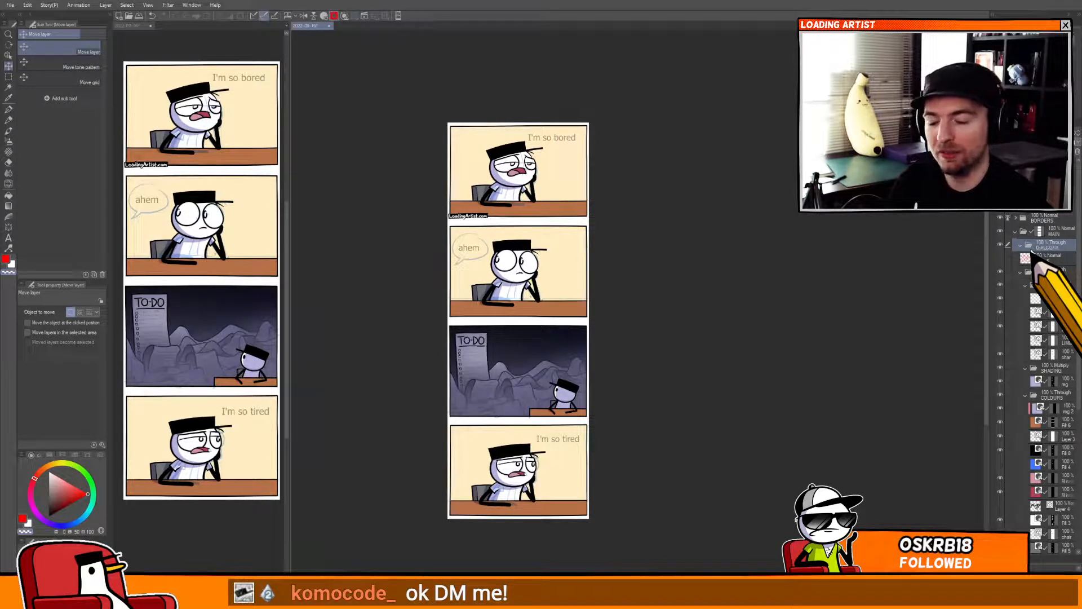
Add a new lettering layer in the dialogue folder and fade the artwork beneath with a 53% white overlay layer.
{"action": "key", "text": "ctrl+shift+n"}
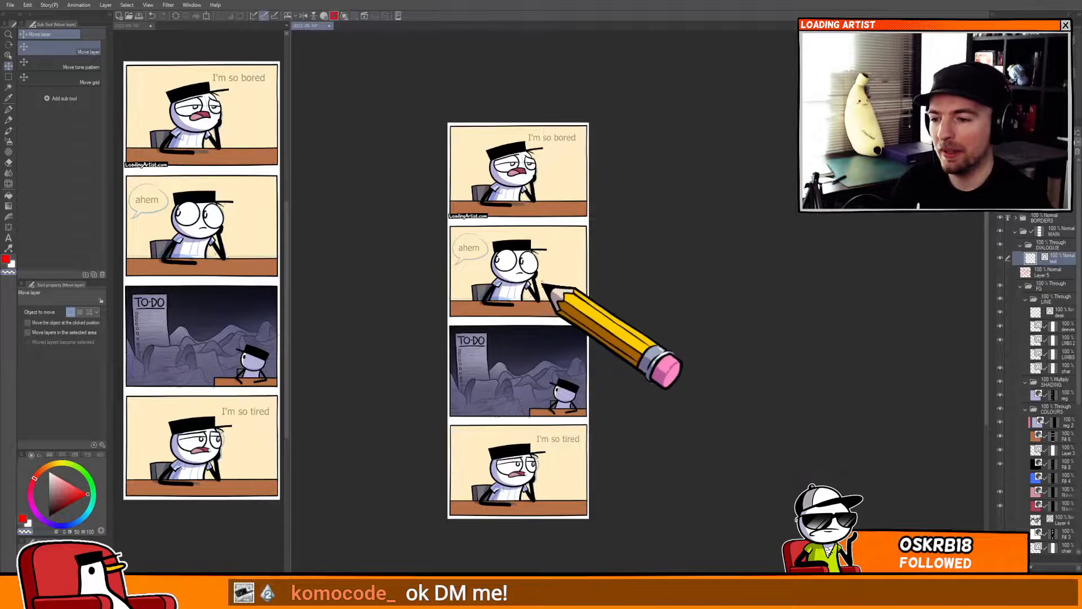
{"action": "left_click", "coordinate": [995, 141]}
{"action": "left_click_drag", "start_coordinate": [1071, 133], "coordinate": [1057, 133]}
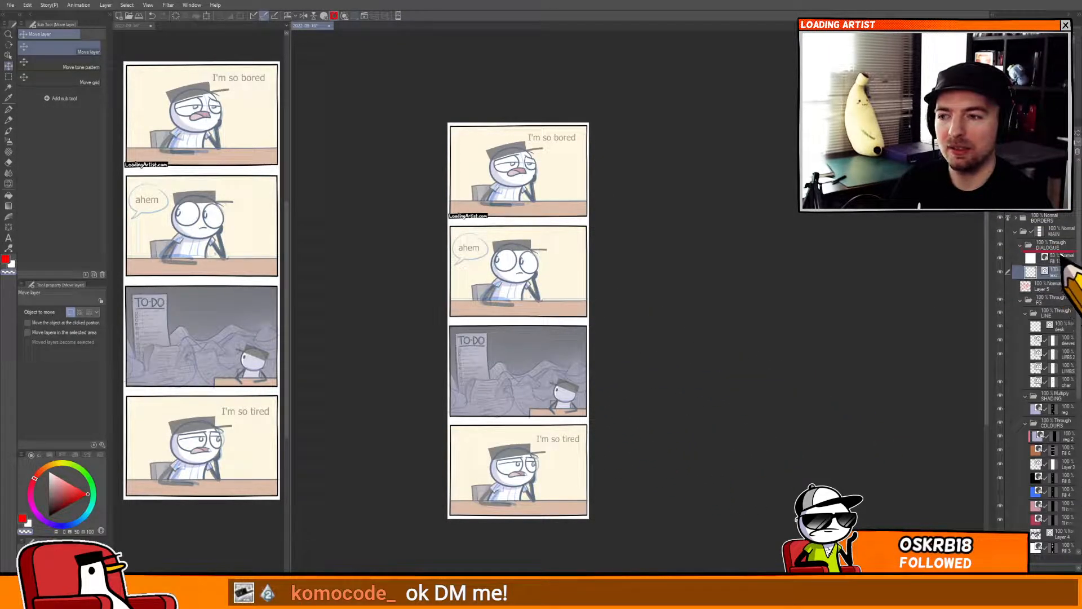
Hand-letter "I'm" with the pen over the typed guide text in the first panel.
{"action": "scroll", "coordinate": [614, 141], "scroll_direction": "up", "scroll_amount": 5}
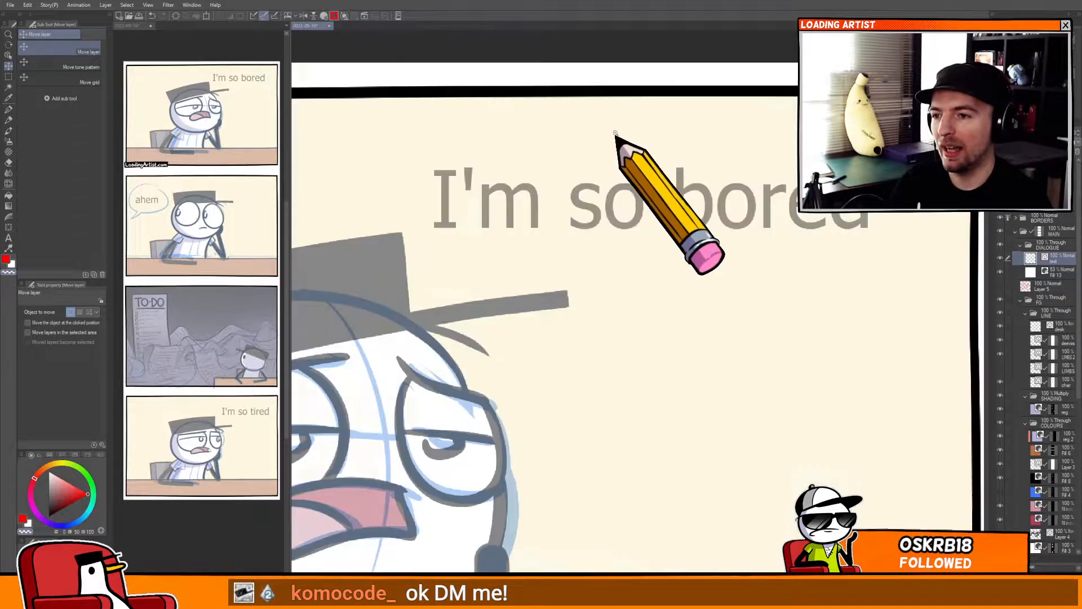
{"action": "left_click_drag", "start_coordinate": [577, 236], "coordinate": [721, 129]}
{"action": "left_click_drag", "start_coordinate": [635, 239], "coordinate": [769, 317]}
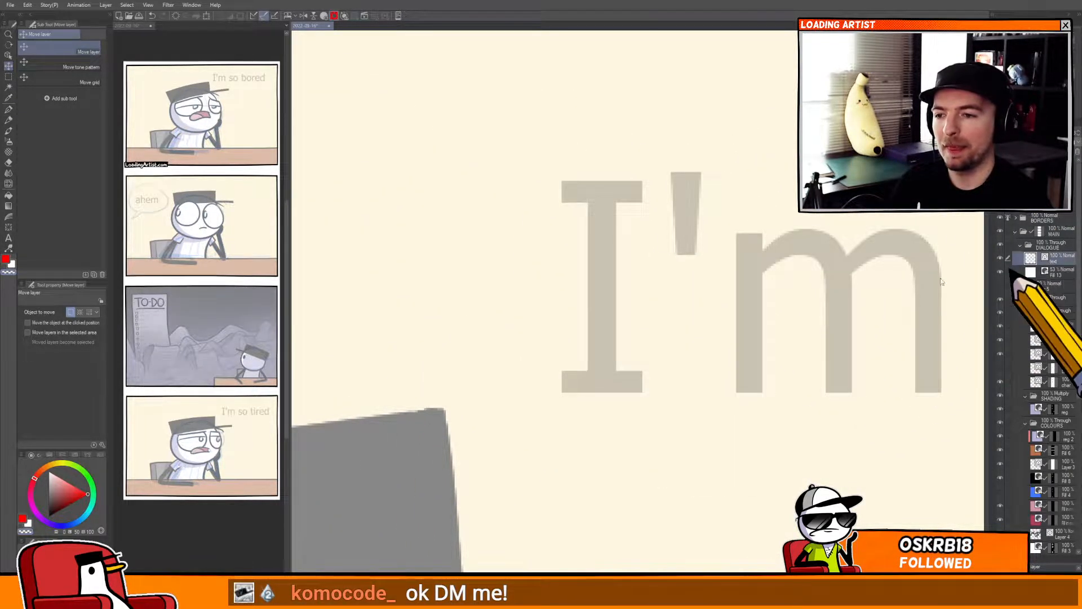
{"action": "key", "text": "p"}
{"action": "key", "text": "bracketleft"}
{"action": "key", "text": "bracketleft"}
{"action": "key", "text": "bracketleft"}
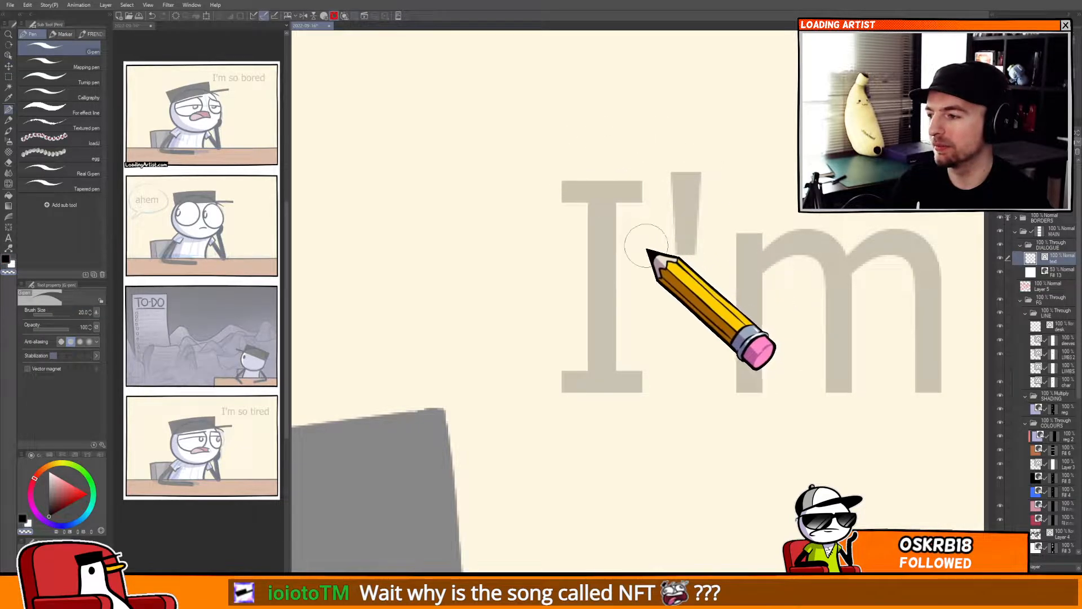
{"action": "mouse_move", "coordinate": [547, 192]}
{"action": "left_mouse_down"}
{"action": "mouse_move", "coordinate": [632, 200]}
{"action": "mouse_move", "coordinate": [634, 184]}
{"action": "mouse_move", "coordinate": [608, 305]}
{"action": "mouse_move", "coordinate": [606, 338]}
{"action": "left_mouse_up"}
{"action": "key", "text": "ctrl+z"}
{"action": "mouse_move", "coordinate": [599, 206]}
{"action": "left_mouse_down"}
{"action": "mouse_move", "coordinate": [602, 382]}
{"action": "mouse_move", "coordinate": [630, 377]}
{"action": "mouse_move", "coordinate": [601, 342]}
{"action": "left_mouse_up"}
{"action": "key", "text": "ctrl+z"}
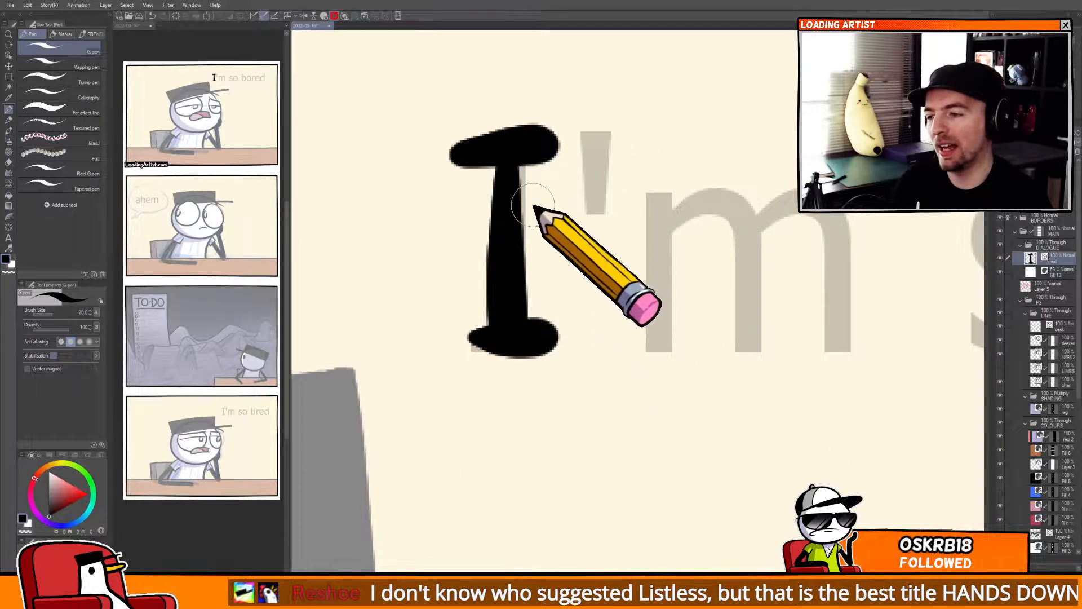
{"action": "left_click_drag", "start_coordinate": [599, 138], "coordinate": [586, 204]}
{"action": "mouse_move", "coordinate": [645, 220]}
{"action": "left_mouse_down"}
{"action": "mouse_move", "coordinate": [783, 194]}
{"action": "mouse_move", "coordinate": [800, 340]}
{"action": "left_mouse_up"}
{"action": "left_click_drag", "start_coordinate": [802, 312], "coordinate": [650, 293]}
{"action": "key", "text": "y"}
{"action": "mouse_move", "coordinate": [575, 261]}
{"action": "left_mouse_down"}
{"action": "mouse_move", "coordinate": [612, 265]}
{"action": "mouse_move", "coordinate": [575, 270]}
{"action": "left_mouse_up"}
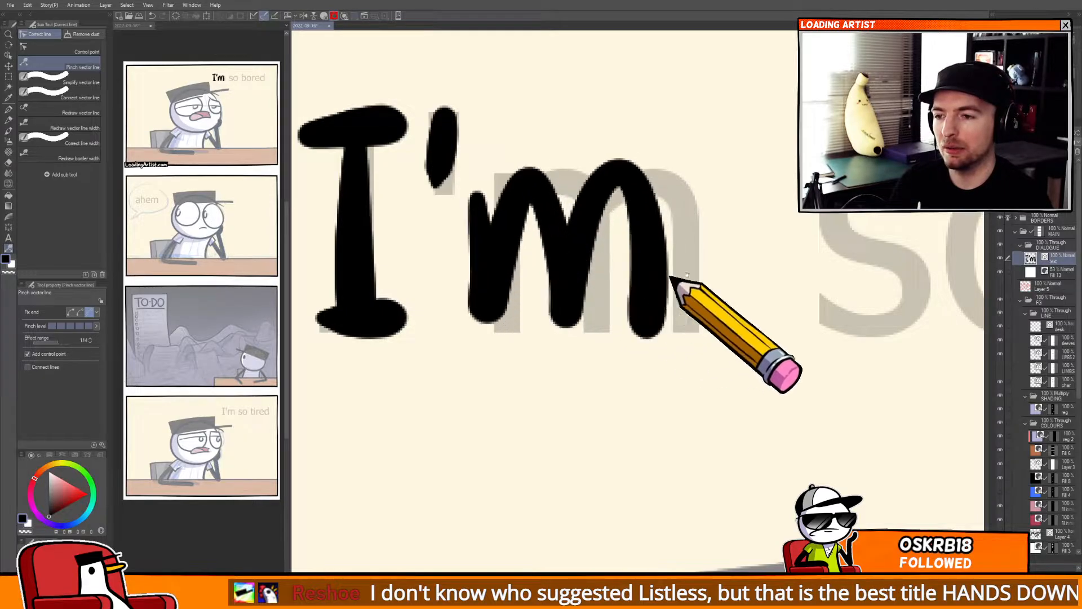
{"action": "left_click_drag", "start_coordinate": [687, 274], "coordinate": [503, 294]}
Hand-letter the words "so bored" over the guide text in the first panel.
{"action": "key", "text": "p"}
{"action": "left_click_drag", "start_coordinate": [650, 271], "coordinate": [807, 287]}
{"action": "key", "text": "ctrl+z"}
{"action": "left_click_drag", "start_coordinate": [720, 202], "coordinate": [718, 201]}
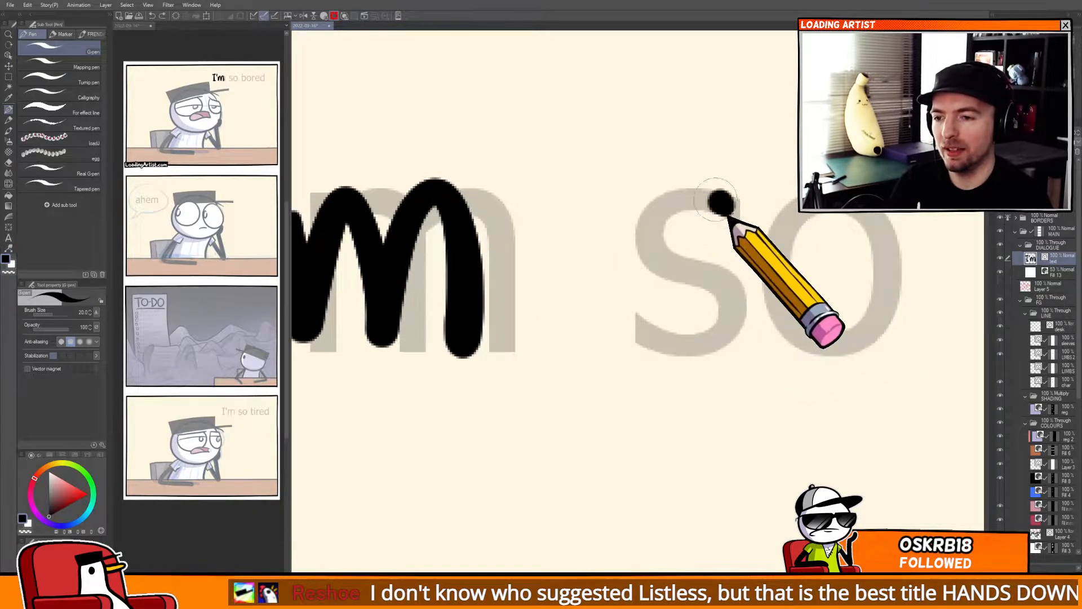
{"action": "left_click_drag", "start_coordinate": [835, 258], "coordinate": [684, 263]}
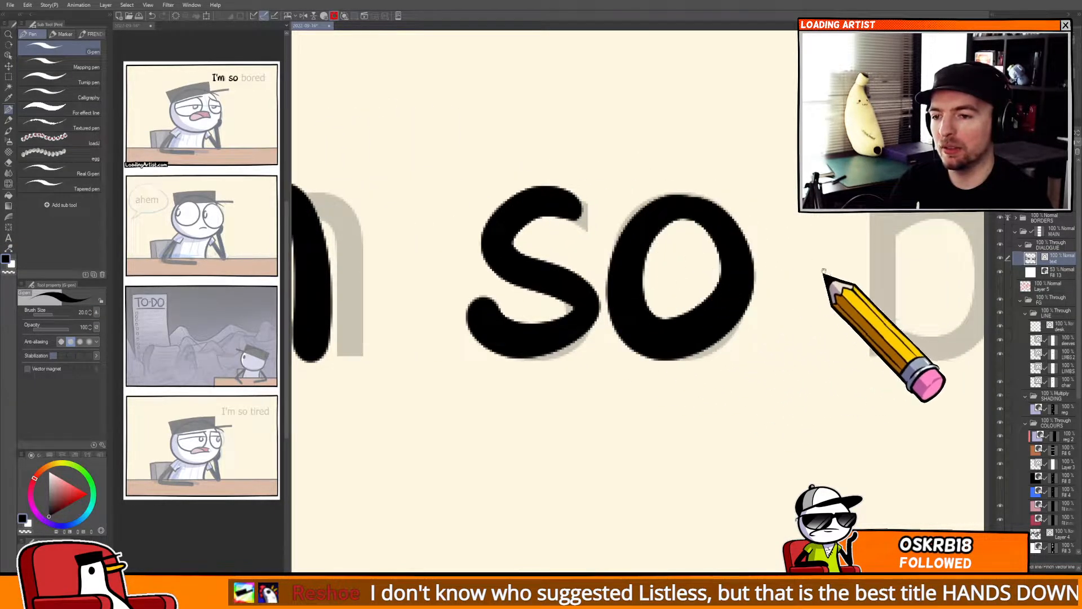
{"action": "left_click_drag", "start_coordinate": [846, 289], "coordinate": [625, 315]}
{"action": "mouse_move", "coordinate": [642, 141]}
{"action": "left_mouse_down"}
{"action": "mouse_move", "coordinate": [647, 374]}
{"action": "mouse_move", "coordinate": [766, 319]}
{"action": "mouse_move", "coordinate": [662, 372]}
{"action": "left_mouse_up"}
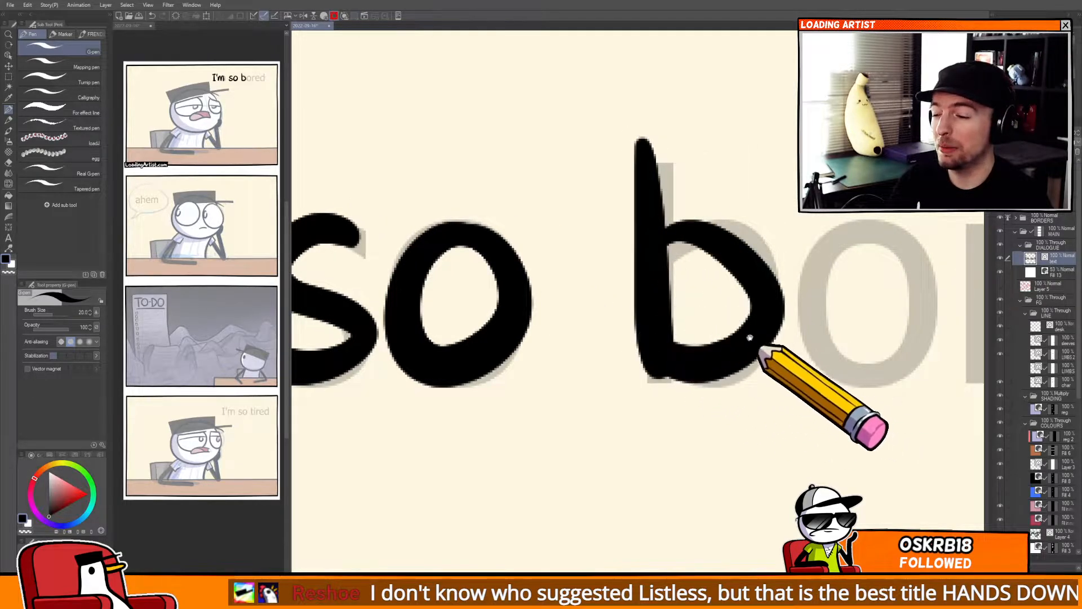
{"action": "left_click_drag", "start_coordinate": [762, 346], "coordinate": [551, 337]}
{"action": "left_click_drag", "start_coordinate": [773, 278], "coordinate": [643, 267]}
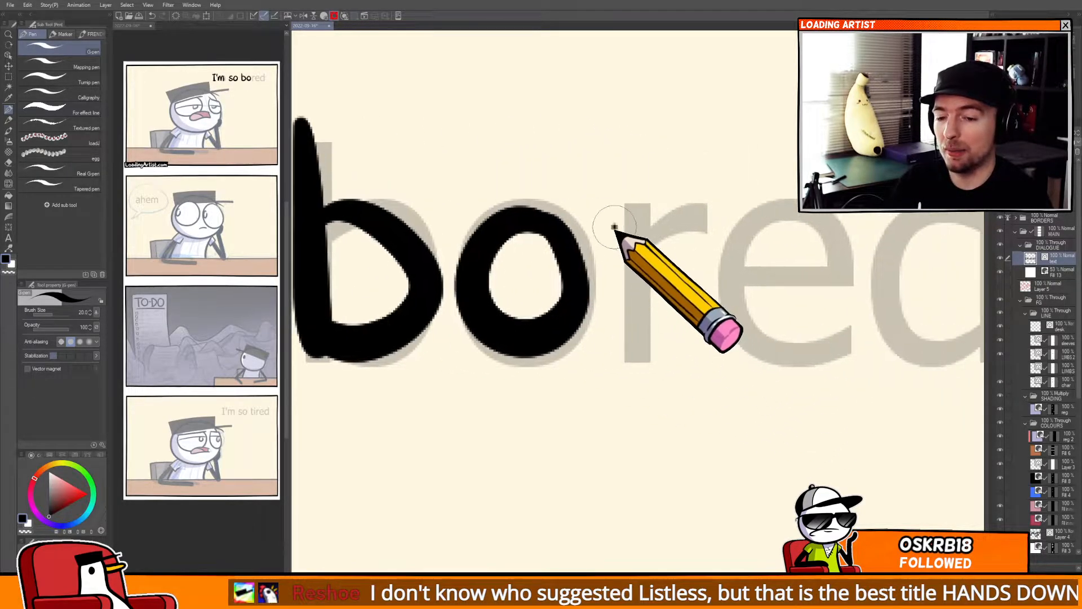
{"action": "left_click_drag", "start_coordinate": [589, 223], "coordinate": [679, 211]}
{"action": "mouse_move", "coordinate": [648, 276]}
{"action": "left_mouse_down"}
{"action": "mouse_move", "coordinate": [606, 264]}
{"action": "mouse_move", "coordinate": [675, 217]}
{"action": "mouse_move", "coordinate": [727, 309]}
{"action": "left_mouse_up"}
{"action": "left_click_drag", "start_coordinate": [736, 260], "coordinate": [585, 245]}
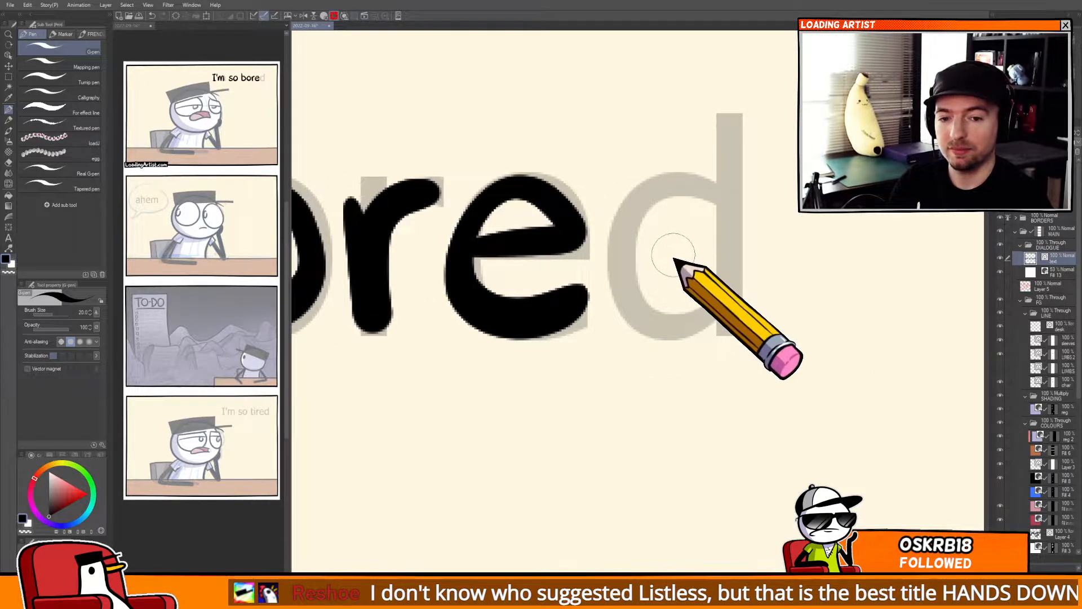
{"action": "left_click_drag", "start_coordinate": [668, 264], "coordinate": [709, 265]}
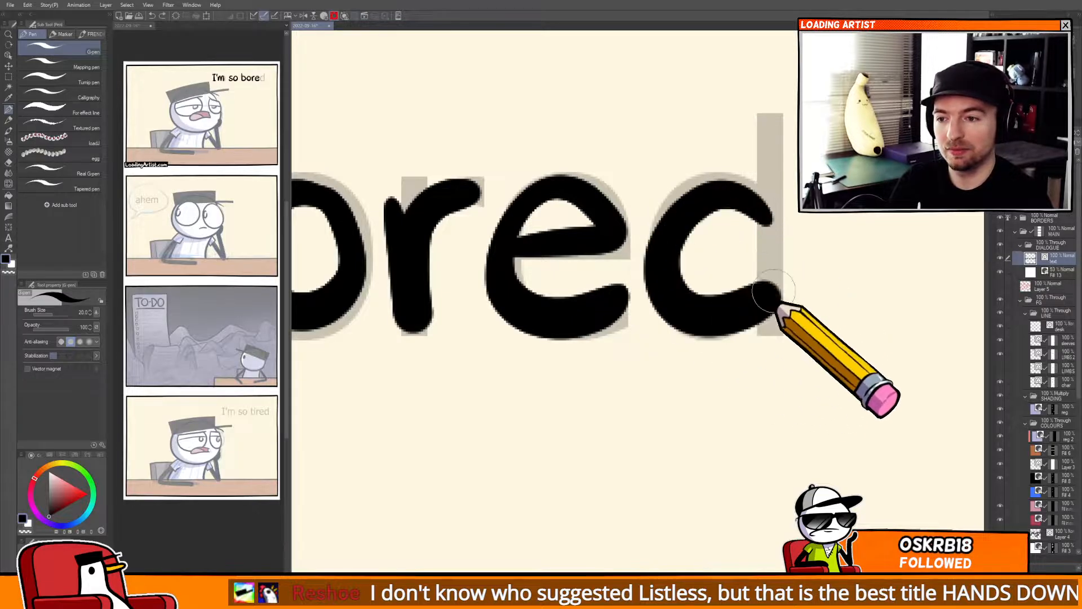
{"action": "left_click_drag", "start_coordinate": [763, 78], "coordinate": [780, 289]}
{"action": "left_click_drag", "start_coordinate": [782, 339], "coordinate": [742, 353]}
{"action": "left_click_drag", "start_coordinate": [710, 389], "coordinate": [755, 214]}
{"action": "left_click_drag", "start_coordinate": [680, 476], "coordinate": [728, 214]}
{"action": "left_click_drag", "start_coordinate": [685, 539], "coordinate": [716, 192]}
{"action": "left_click_drag", "start_coordinate": [659, 507], "coordinate": [745, 220]}
{"action": "mouse_move", "coordinate": [618, 394]}
{"action": "left_mouse_down"}
{"action": "mouse_move", "coordinate": [787, 273]}
{"action": "mouse_move", "coordinate": [782, 300]}
{"action": "left_mouse_up"}
{"action": "left_click_drag", "start_coordinate": [703, 317], "coordinate": [763, 412]}
{"action": "left_click_drag", "start_coordinate": [640, 434], "coordinate": [744, 355]}
{"action": "mouse_move", "coordinate": [724, 241]}
{"action": "left_mouse_down"}
{"action": "mouse_move", "coordinate": [549, 360]}
{"action": "mouse_move", "coordinate": [840, 391]}
{"action": "left_mouse_up"}
{"action": "left_click_drag", "start_coordinate": [529, 248], "coordinate": [661, 349]}
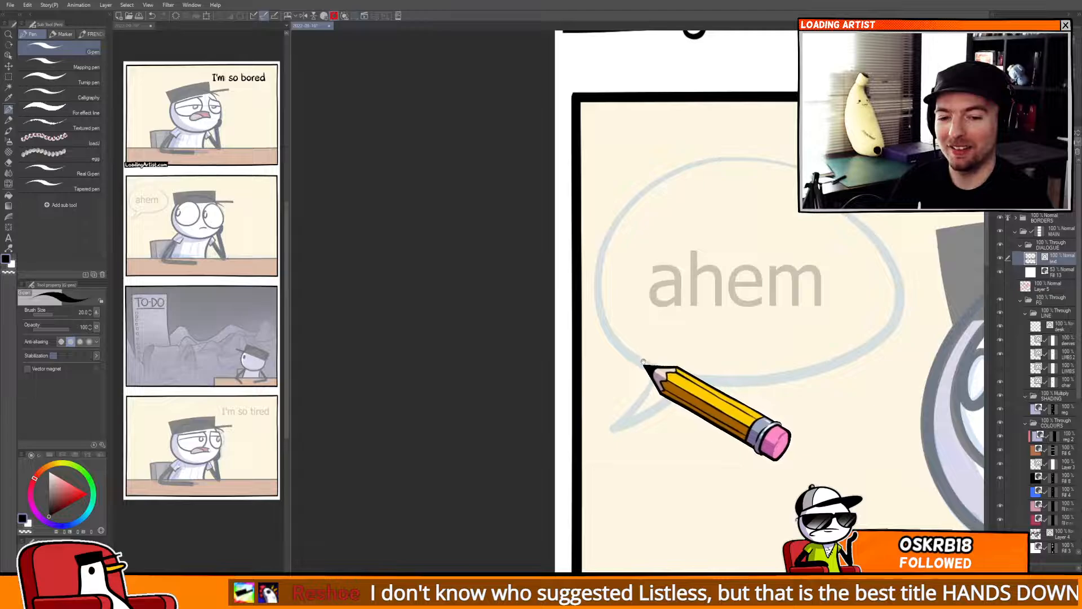
Hand-letter "ahem" over the guide text in the second panel's speech bubble.
{"action": "scroll", "coordinate": [649, 276], "scroll_direction": "up", "scroll_amount": 3}
{"action": "left_click_drag", "start_coordinate": [665, 285], "coordinate": [717, 257]}
{"action": "scroll", "coordinate": [564, 284], "scroll_direction": "up", "scroll_amount": 3}
{"action": "scroll", "coordinate": [715, 272], "scroll_direction": "down", "scroll_amount": 2}
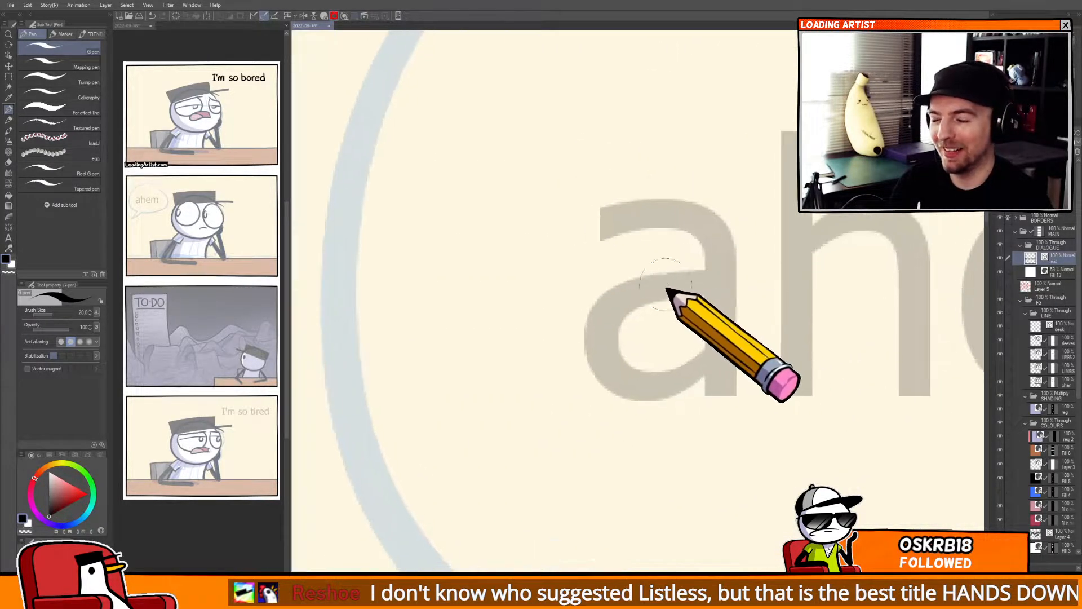
{"action": "mouse_move", "coordinate": [611, 234]}
{"action": "left_mouse_down"}
{"action": "mouse_move", "coordinate": [714, 231]}
{"action": "mouse_move", "coordinate": [739, 316]}
{"action": "mouse_move", "coordinate": [617, 230]}
{"action": "mouse_move", "coordinate": [738, 388]}
{"action": "left_mouse_up"}
{"action": "key", "text": "ctrl+z"}
{"action": "left_click_drag", "start_coordinate": [725, 287], "coordinate": [730, 362]}
{"action": "left_click_drag", "start_coordinate": [759, 291], "coordinate": [546, 284]}
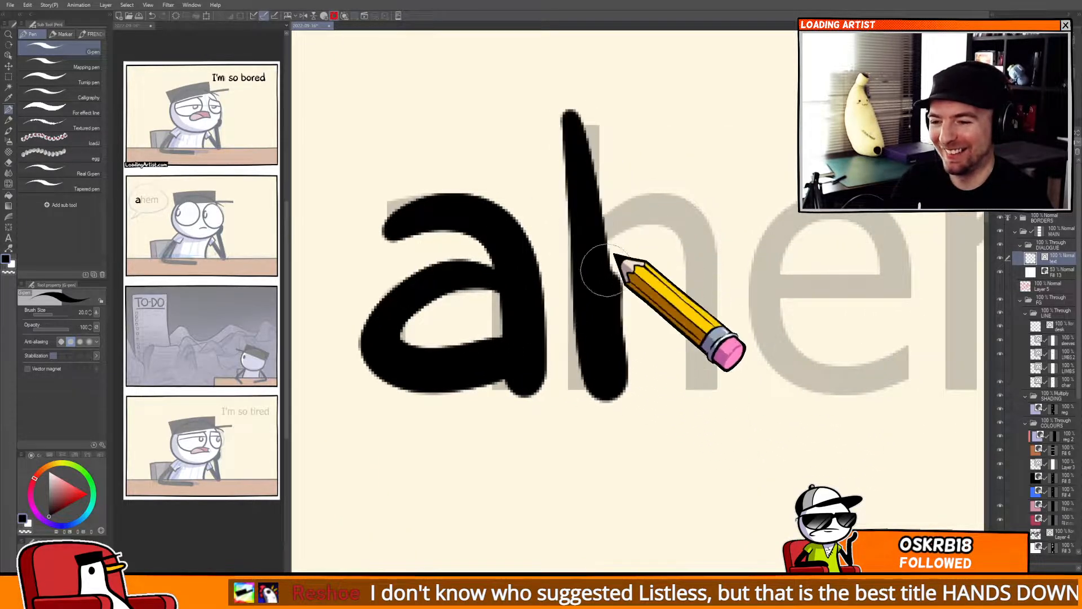
{"action": "left_click_drag", "start_coordinate": [607, 271], "coordinate": [734, 390]}
{"action": "key", "text": "ctrl+z"}
{"action": "mouse_move", "coordinate": [571, 111]}
{"action": "left_mouse_down"}
{"action": "mouse_move", "coordinate": [581, 251]}
{"action": "mouse_move", "coordinate": [717, 339]}
{"action": "mouse_move", "coordinate": [715, 386]}
{"action": "left_mouse_up"}
{"action": "key", "text": "y"}
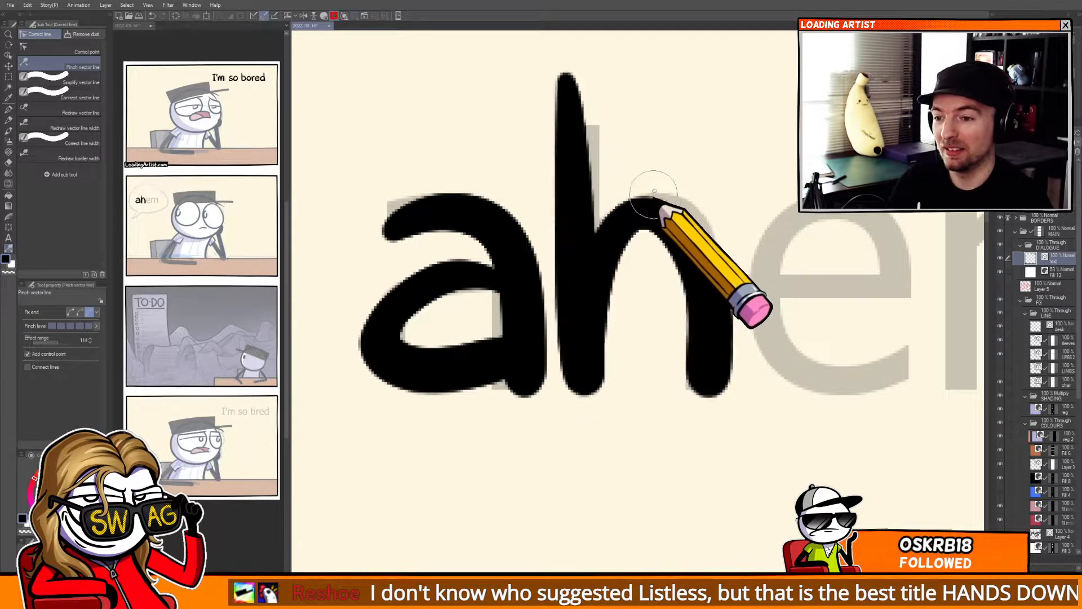
{"action": "left_click_drag", "start_coordinate": [789, 276], "coordinate": [666, 268]}
{"action": "key", "text": "p"}
{"action": "left_click_drag", "start_coordinate": [779, 255], "coordinate": [779, 356]}
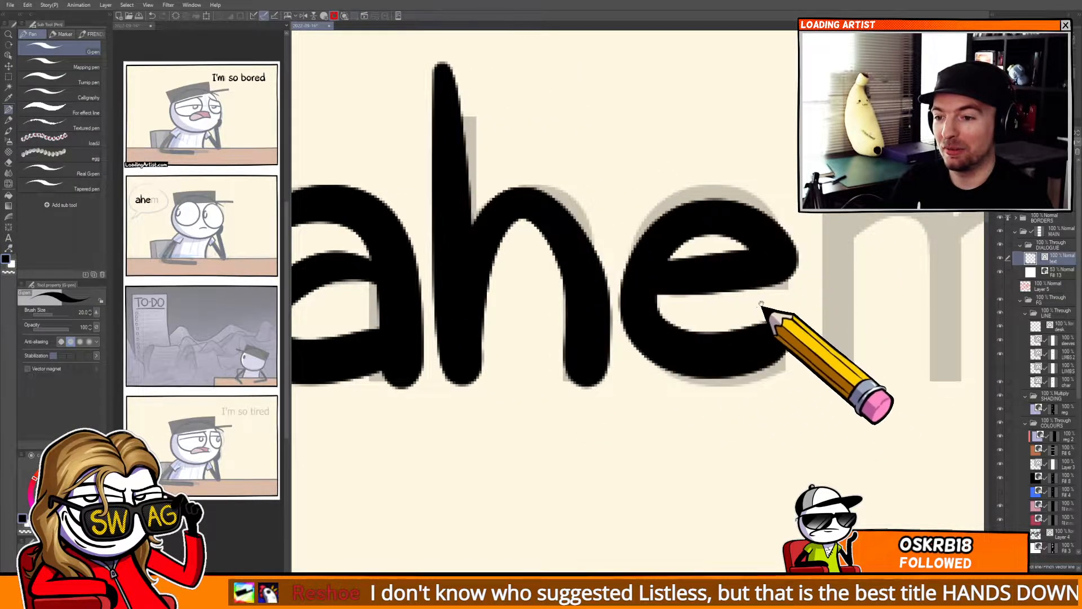
{"action": "key", "text": "ctrl+z"}
{"action": "left_click_drag", "start_coordinate": [761, 304], "coordinate": [640, 320]}
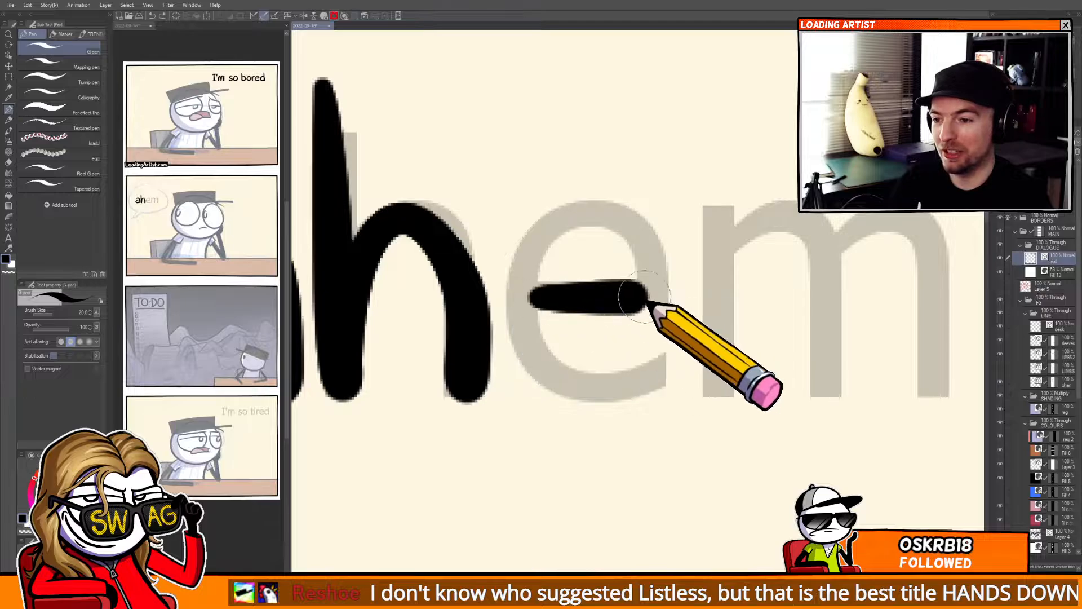
{"action": "left_click_drag", "start_coordinate": [654, 355], "coordinate": [508, 386]}
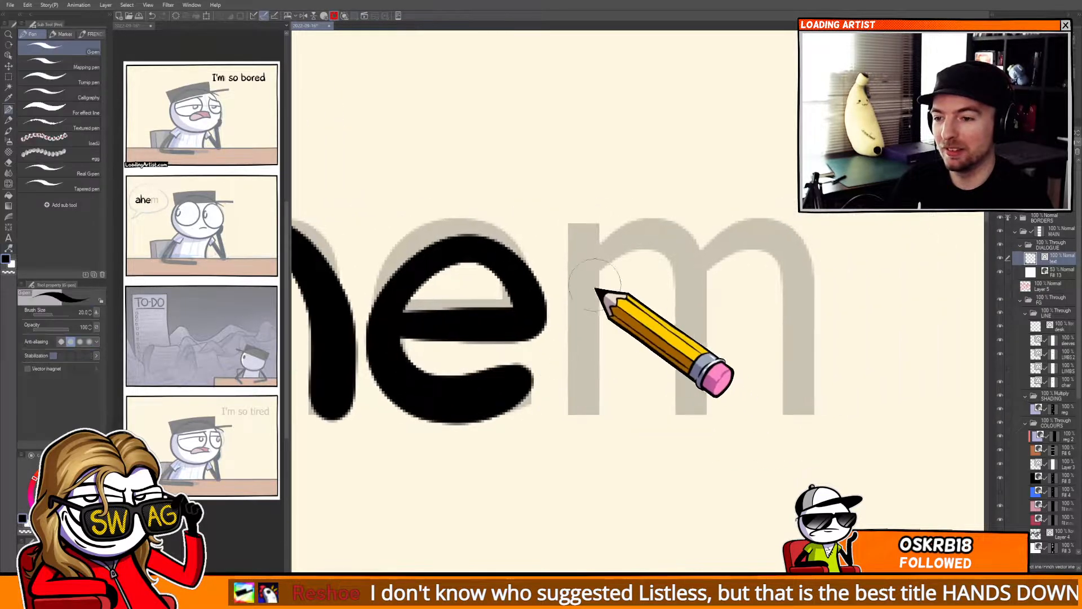
{"action": "mouse_move", "coordinate": [575, 243]}
{"action": "left_mouse_down"}
{"action": "mouse_move", "coordinate": [693, 389]}
{"action": "mouse_move", "coordinate": [786, 401]}
{"action": "left_mouse_up"}
{"action": "mouse_move", "coordinate": [742, 342]}
{"action": "left_mouse_down"}
{"action": "mouse_move", "coordinate": [677, 383]}
{"action": "mouse_move", "coordinate": [703, 404]}
{"action": "left_mouse_up"}
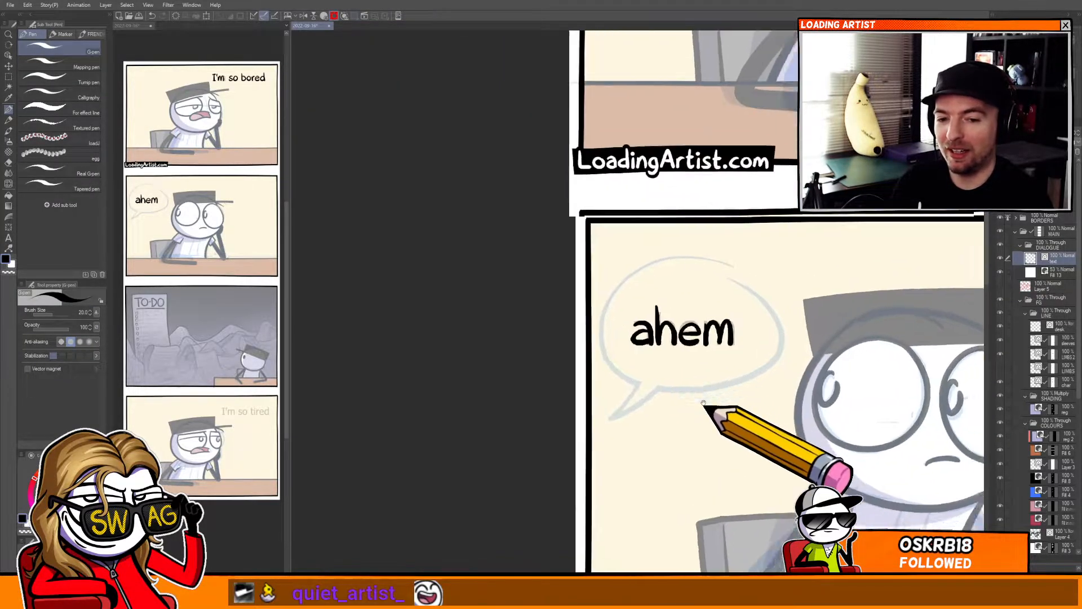
Hand-letter the capital I of the fourth panel's dialogue over its guide text.
{"action": "mouse_move", "coordinate": [733, 468]}
{"action": "left_mouse_down"}
{"action": "mouse_move", "coordinate": [595, 324]}
{"action": "mouse_move", "coordinate": [484, 285]}
{"action": "left_mouse_up"}
{"action": "left_click_drag", "start_coordinate": [578, 475], "coordinate": [527, 274]}
{"action": "mouse_move", "coordinate": [542, 404]}
{"action": "left_mouse_down"}
{"action": "mouse_move", "coordinate": [493, 381]}
{"action": "mouse_move", "coordinate": [509, 361]}
{"action": "left_mouse_up"}
{"action": "left_click_drag", "start_coordinate": [512, 457], "coordinate": [512, 376]}
{"action": "mouse_move", "coordinate": [531, 441]}
{"action": "left_mouse_down"}
{"action": "mouse_move", "coordinate": [522, 345]}
{"action": "mouse_move", "coordinate": [697, 287]}
{"action": "mouse_move", "coordinate": [607, 112]}
{"action": "left_mouse_up"}
{"action": "mouse_move", "coordinate": [623, 456]}
{"action": "left_mouse_down"}
{"action": "mouse_move", "coordinate": [565, 278]}
{"action": "mouse_move", "coordinate": [550, 266]}
{"action": "left_mouse_up"}
{"action": "mouse_move", "coordinate": [633, 435]}
{"action": "left_mouse_down"}
{"action": "mouse_move", "coordinate": [580, 396]}
{"action": "mouse_move", "coordinate": [528, 390]}
{"action": "left_mouse_up"}
{"action": "left_click_drag", "start_coordinate": [639, 318], "coordinate": [659, 337]}
{"action": "left_click_drag", "start_coordinate": [677, 258], "coordinate": [725, 254]}
{"action": "left_click_drag", "start_coordinate": [616, 285], "coordinate": [902, 479]}
{"action": "left_click_drag", "start_coordinate": [628, 297], "coordinate": [811, 234]}
{"action": "left_click_drag", "start_coordinate": [558, 115], "coordinate": [682, 93]}
{"action": "left_click_drag", "start_coordinate": [590, 417], "coordinate": [685, 409]}
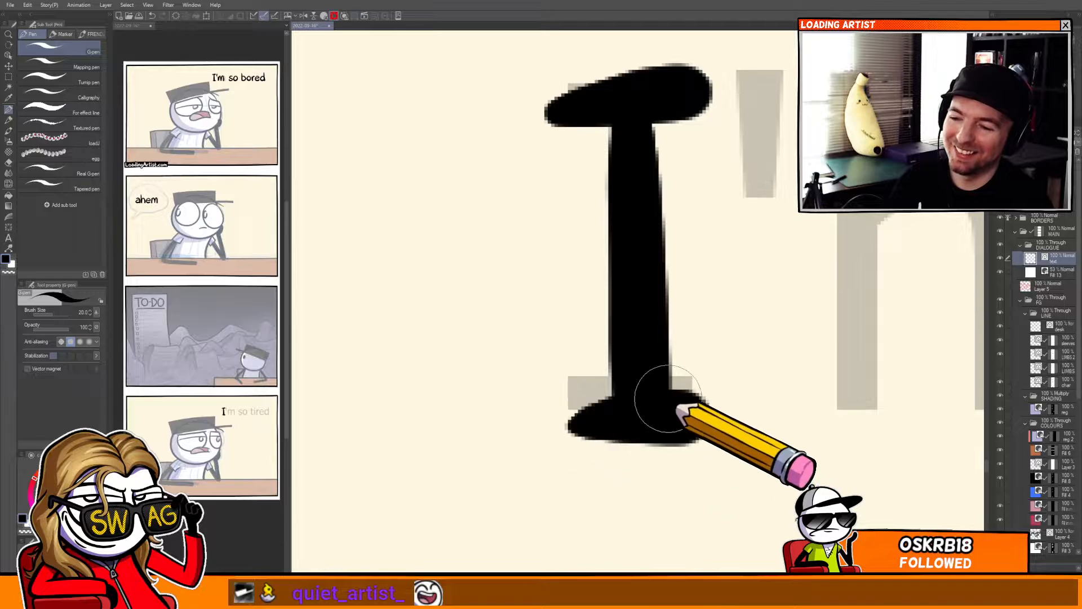
{"action": "key", "text": "y"}
{"action": "left_click_drag", "start_coordinate": [644, 378], "coordinate": [640, 387]}
Add the apostrophe and m to complete "I'm" in the fourth panel.
{"action": "key", "text": "p"}
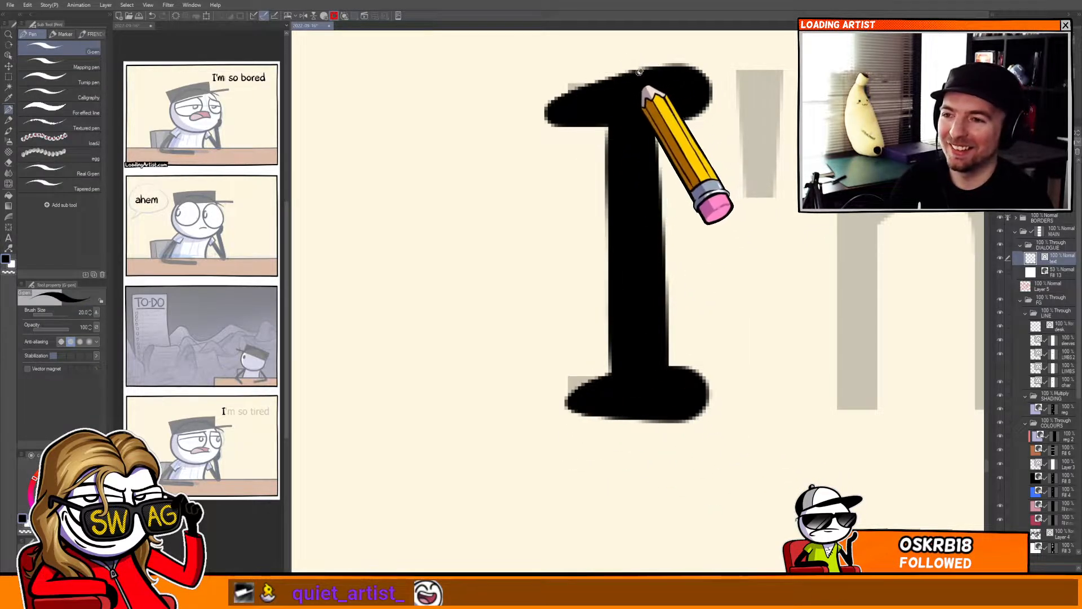
{"action": "left_click_drag", "start_coordinate": [714, 158], "coordinate": [563, 188]}
{"action": "mouse_move", "coordinate": [619, 118]}
{"action": "left_mouse_down"}
{"action": "mouse_move", "coordinate": [598, 234]}
{"action": "mouse_move", "coordinate": [601, 181]}
{"action": "left_mouse_up"}
{"action": "key", "text": "ctrl+z"}
{"action": "left_click_drag", "start_coordinate": [741, 349], "coordinate": [605, 326]}
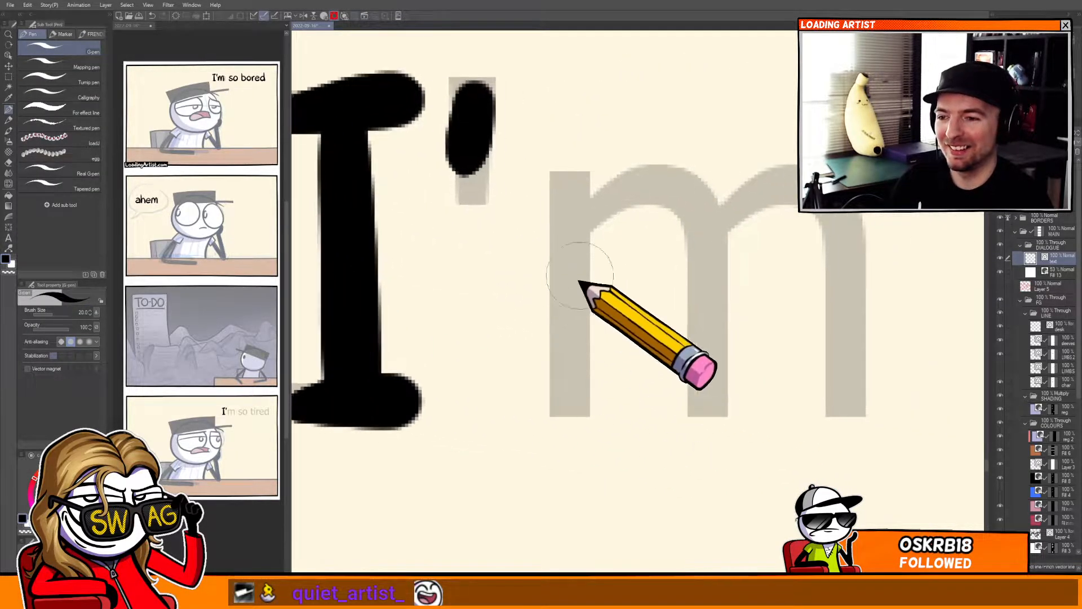
{"action": "mouse_move", "coordinate": [565, 244]}
{"action": "left_mouse_down"}
{"action": "mouse_move", "coordinate": [684, 293]}
{"action": "mouse_move", "coordinate": [819, 393]}
{"action": "left_mouse_up"}
{"action": "mouse_move", "coordinate": [791, 355]}
{"action": "left_mouse_down"}
{"action": "mouse_move", "coordinate": [727, 376]}
{"action": "mouse_move", "coordinate": [825, 350]}
{"action": "left_mouse_up"}
{"action": "key", "text": "y"}
{"action": "left_click_drag", "start_coordinate": [761, 337], "coordinate": [642, 367]}
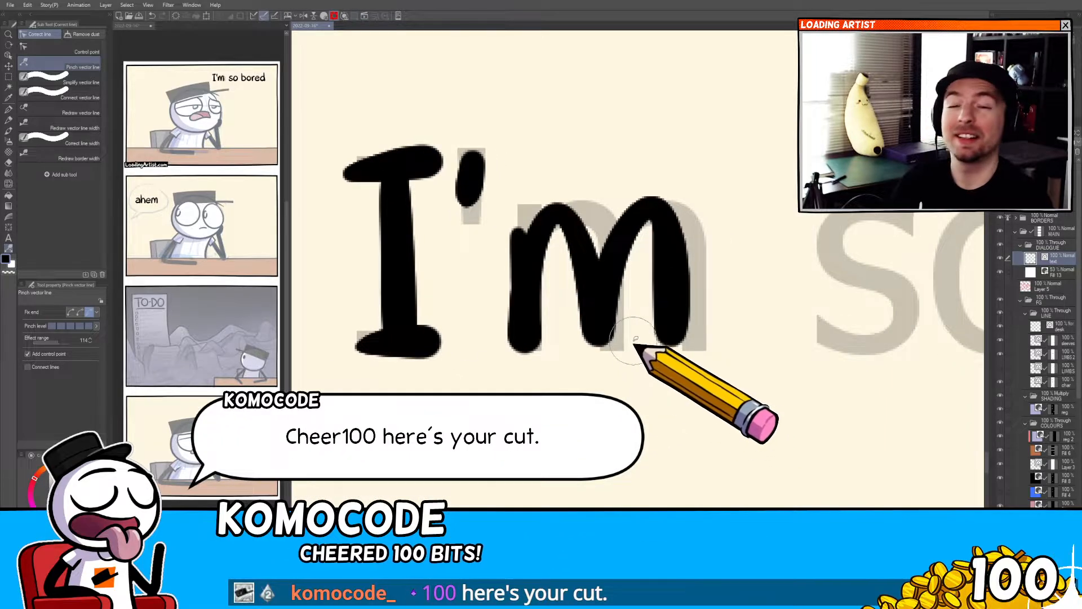
{"action": "mouse_move", "coordinate": [676, 287]}
{"action": "left_mouse_down"}
{"action": "mouse_move", "coordinate": [687, 298]}
{"action": "mouse_move", "coordinate": [680, 286]}
{"action": "mouse_move", "coordinate": [497, 287]}
{"action": "left_mouse_up"}
Hand-letter "so" after "I'm" in the fourth panel's dialogue.
{"action": "key", "text": "p"}
{"action": "mouse_move", "coordinate": [702, 208]}
{"action": "left_mouse_down"}
{"action": "mouse_move", "coordinate": [701, 332]}
{"action": "mouse_move", "coordinate": [641, 312]}
{"action": "left_mouse_up"}
{"action": "key", "text": "ctrl+z"}
{"action": "mouse_move", "coordinate": [704, 209]}
{"action": "left_mouse_down"}
{"action": "mouse_move", "coordinate": [673, 208]}
{"action": "mouse_move", "coordinate": [638, 311]}
{"action": "mouse_move", "coordinate": [690, 340]}
{"action": "mouse_move", "coordinate": [636, 312]}
{"action": "left_mouse_up"}
{"action": "key", "text": "ctrl+z"}
{"action": "mouse_move", "coordinate": [816, 210]}
{"action": "left_mouse_down"}
{"action": "mouse_move", "coordinate": [851, 309]}
{"action": "mouse_move", "coordinate": [813, 210]}
{"action": "left_mouse_up"}
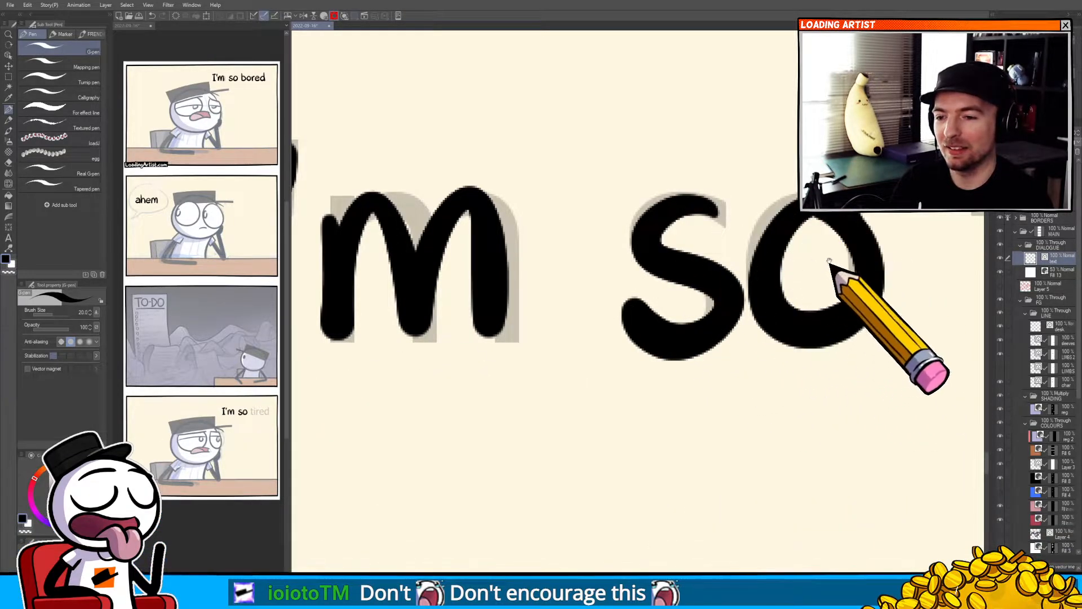
{"action": "left_click_drag", "start_coordinate": [830, 262], "coordinate": [610, 274]}
{"action": "key", "text": "y"}
{"action": "left_click_drag", "start_coordinate": [600, 218], "coordinate": [653, 237]}
{"action": "key", "text": "p"}
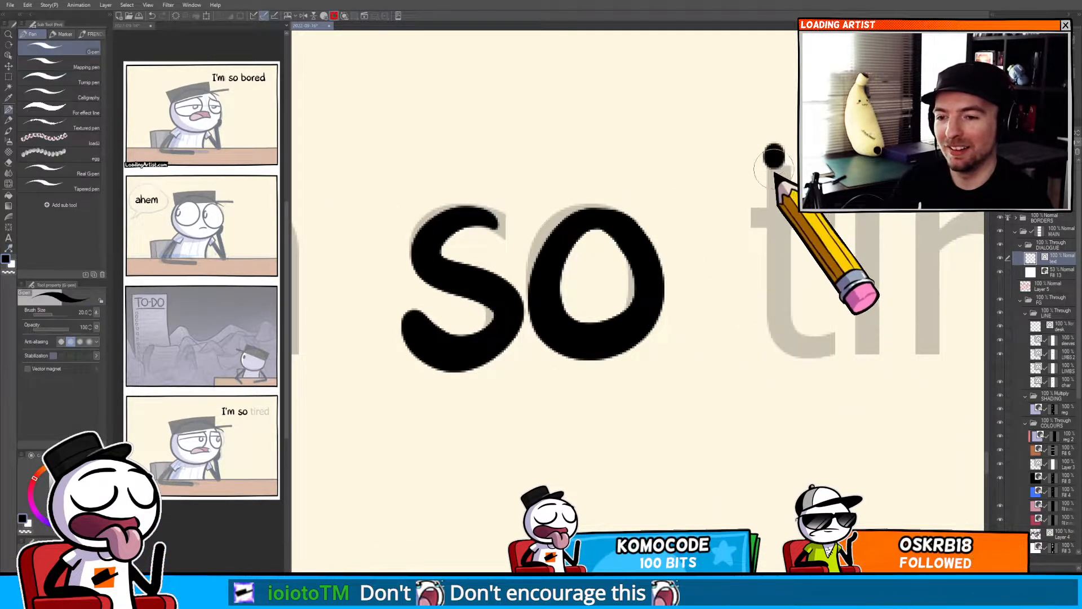
Hand-letter "tired" to finish the fourth panel's dialogue line.
{"action": "left_click_drag", "start_coordinate": [767, 149], "coordinate": [797, 314]}
{"action": "left_click_drag", "start_coordinate": [789, 276], "coordinate": [593, 273]}
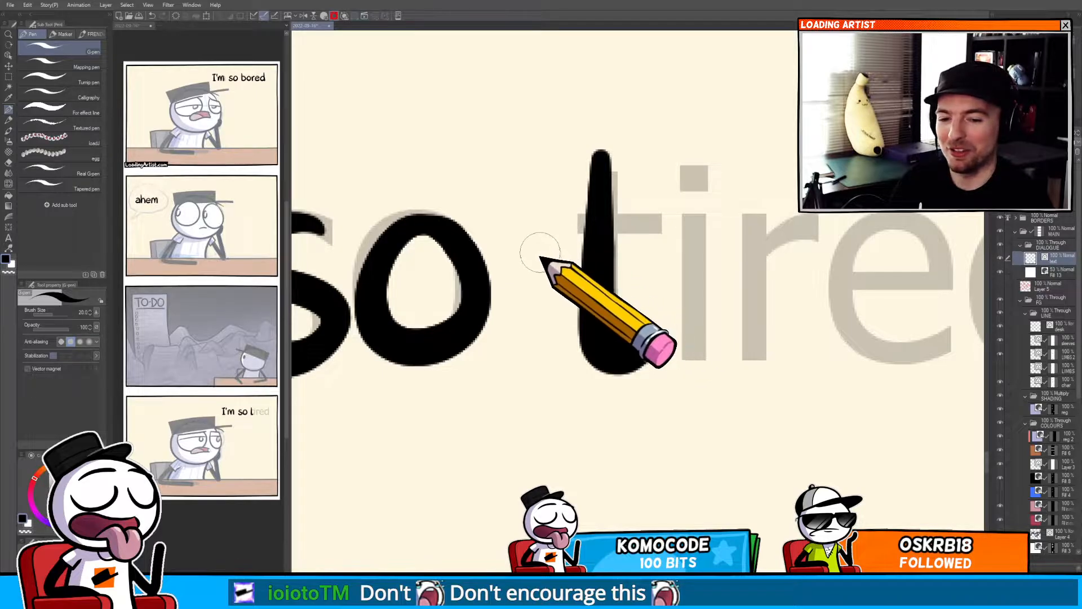
{"action": "left_click_drag", "start_coordinate": [558, 236], "coordinate": [665, 236]}
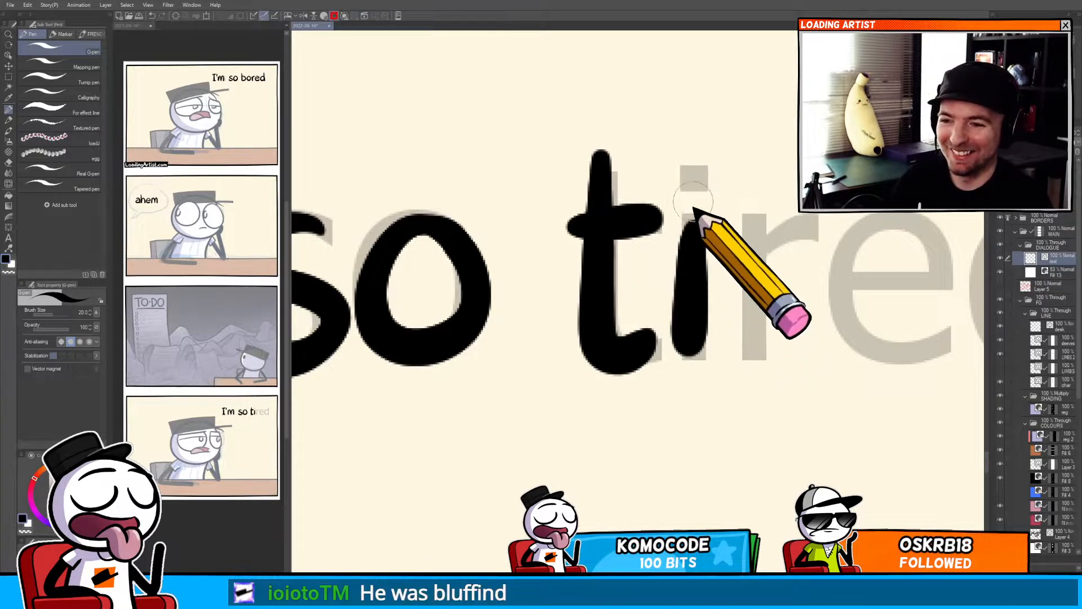
{"action": "key", "text": "ctrl+z"}
{"action": "left_click_drag", "start_coordinate": [697, 166], "coordinate": [690, 170]}
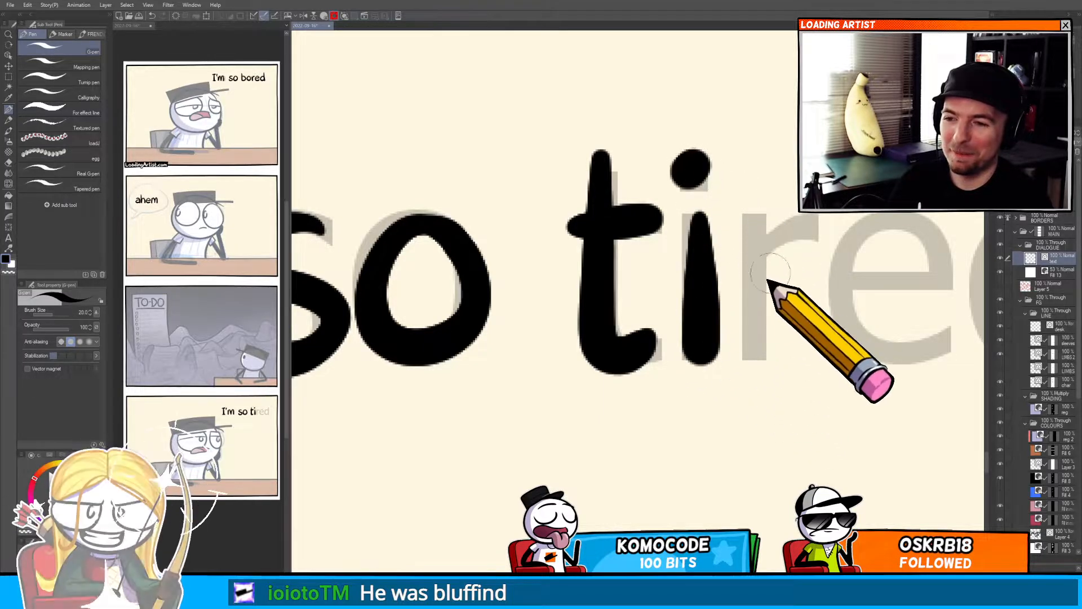
{"action": "left_click_drag", "start_coordinate": [743, 232], "coordinate": [809, 228]}
{"action": "left_click_drag", "start_coordinate": [782, 272], "coordinate": [619, 261]}
{"action": "mouse_move", "coordinate": [754, 237]}
{"action": "left_mouse_down"}
{"action": "mouse_move", "coordinate": [775, 234]}
{"action": "mouse_move", "coordinate": [713, 228]}
{"action": "left_mouse_up"}
{"action": "left_click_drag", "start_coordinate": [763, 275], "coordinate": [611, 263]}
{"action": "key", "text": "y"}
{"action": "left_click_drag", "start_coordinate": [692, 276], "coordinate": [596, 272]}
{"action": "key", "text": "p"}
{"action": "mouse_move", "coordinate": [686, 223]}
{"action": "left_mouse_down"}
{"action": "mouse_move", "coordinate": [702, 295]}
{"action": "mouse_move", "coordinate": [629, 207]}
{"action": "mouse_move", "coordinate": [706, 296]}
{"action": "left_mouse_up"}
{"action": "key", "text": "ctrl+z"}
{"action": "key", "text": "ctrl+z"}
{"action": "left_click_drag", "start_coordinate": [690, 105], "coordinate": [700, 334]}
{"action": "key", "text": "ctrl+z"}
{"action": "left_click_drag", "start_coordinate": [694, 102], "coordinate": [709, 333]}
{"action": "mouse_move", "coordinate": [612, 315]}
{"action": "left_mouse_down"}
{"action": "mouse_move", "coordinate": [557, 386]}
{"action": "mouse_move", "coordinate": [688, 307]}
{"action": "mouse_move", "coordinate": [652, 429]}
{"action": "mouse_move", "coordinate": [607, 409]}
{"action": "mouse_move", "coordinate": [620, 374]}
{"action": "left_mouse_up"}
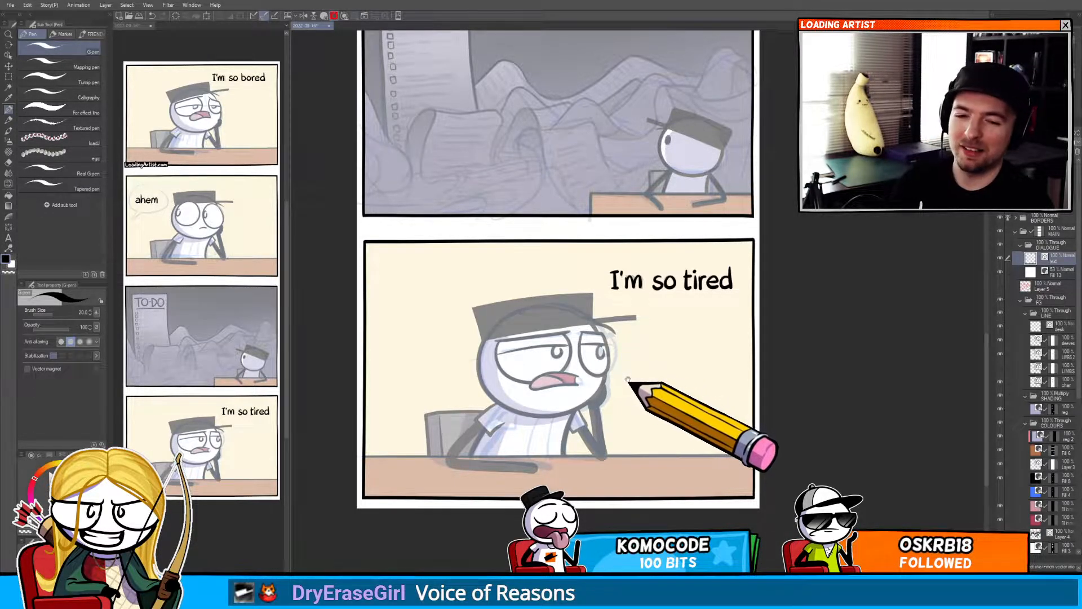
Zoom out and review the hand-lettered dialogue in the third and fourth panels.
{"action": "left_click_drag", "start_coordinate": [628, 381], "coordinate": [622, 359]}
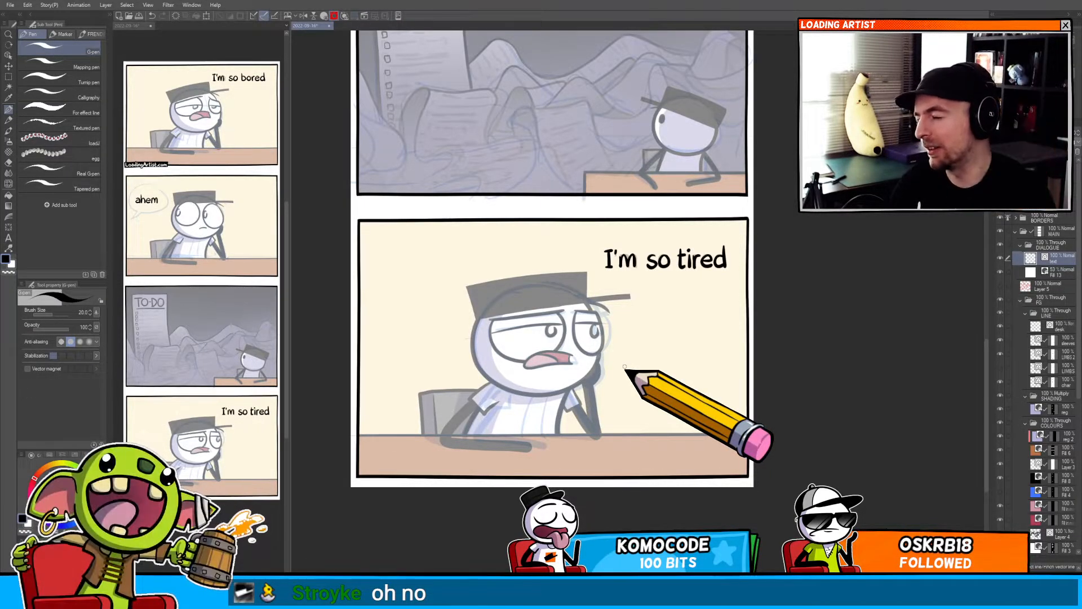
{"action": "left_click_drag", "start_coordinate": [620, 450], "coordinate": [586, 393]}
{"action": "scroll", "coordinate": [609, 431], "scroll_direction": "up", "scroll_amount": 2}
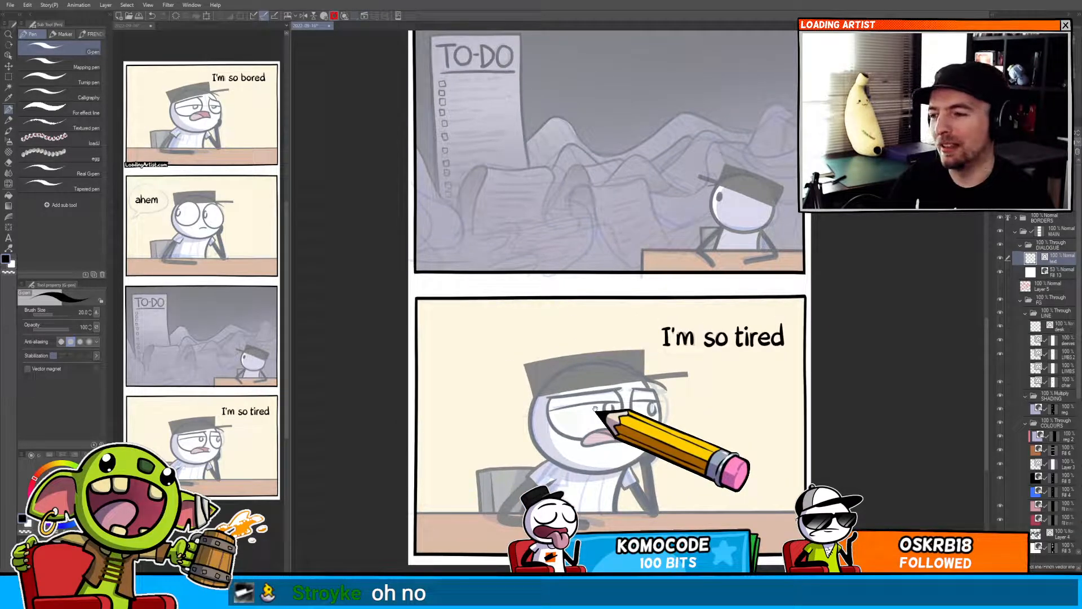
{"action": "left_click_drag", "start_coordinate": [596, 196], "coordinate": [612, 325]}
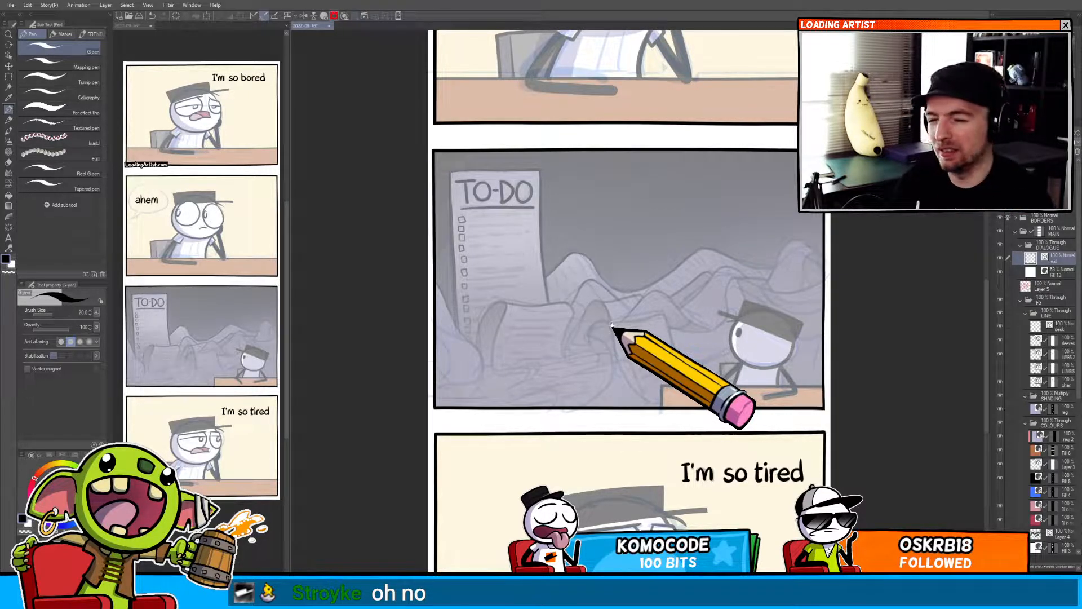
{"action": "scroll", "coordinate": [507, 338], "scroll_direction": "down", "scroll_amount": 2}
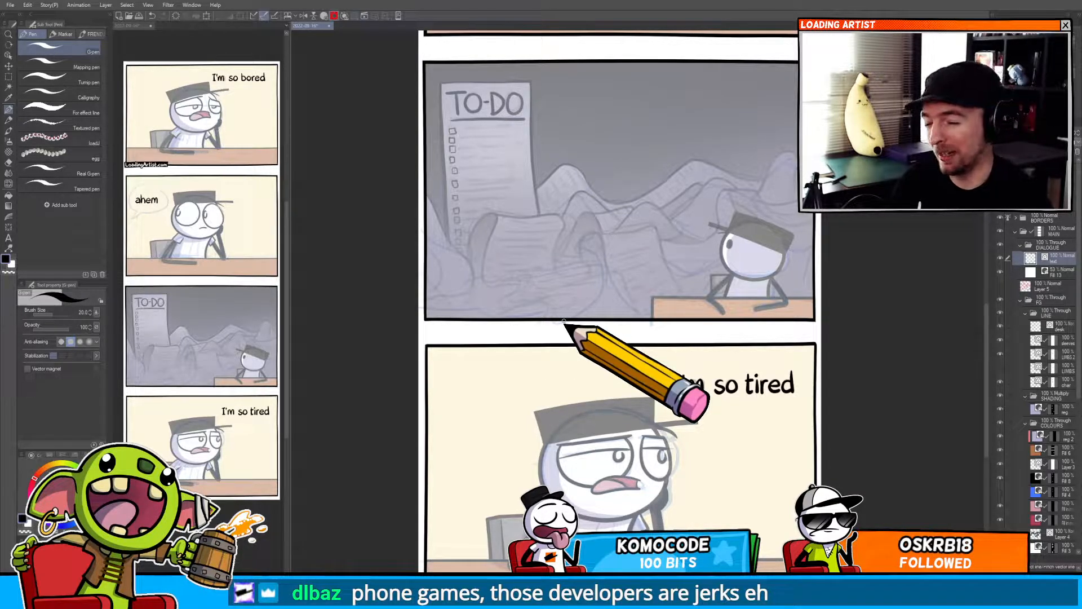
Zoom in and examine the fourth panel character's face and brow lines.
{"action": "scroll", "coordinate": [564, 324], "scroll_direction": "down", "scroll_amount": 1}
{"action": "left_click_drag", "start_coordinate": [558, 355], "coordinate": [534, 371]}
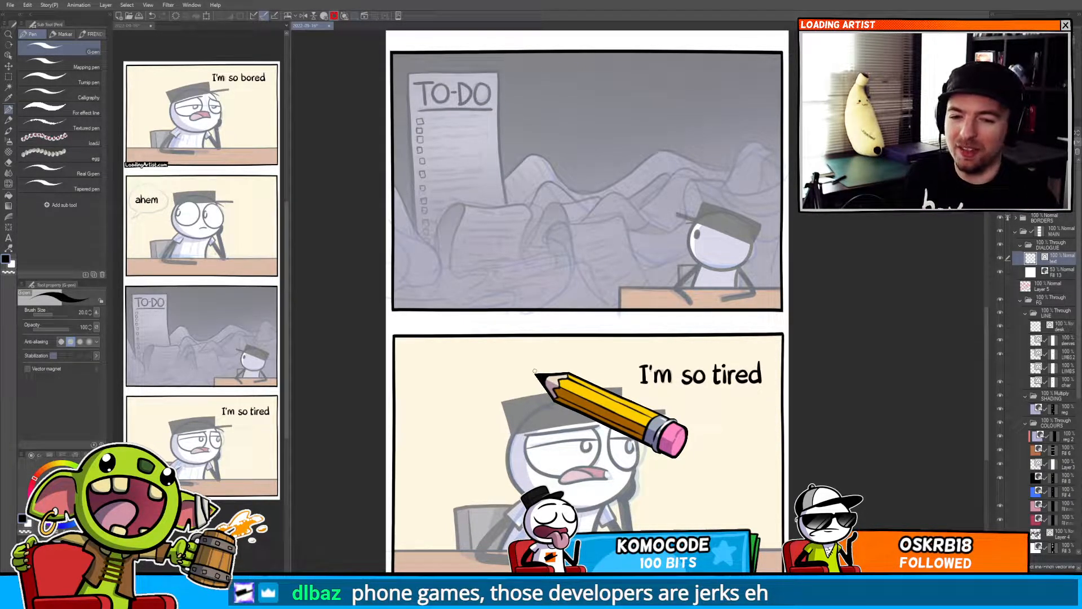
{"action": "left_click_drag", "start_coordinate": [551, 439], "coordinate": [571, 363]}
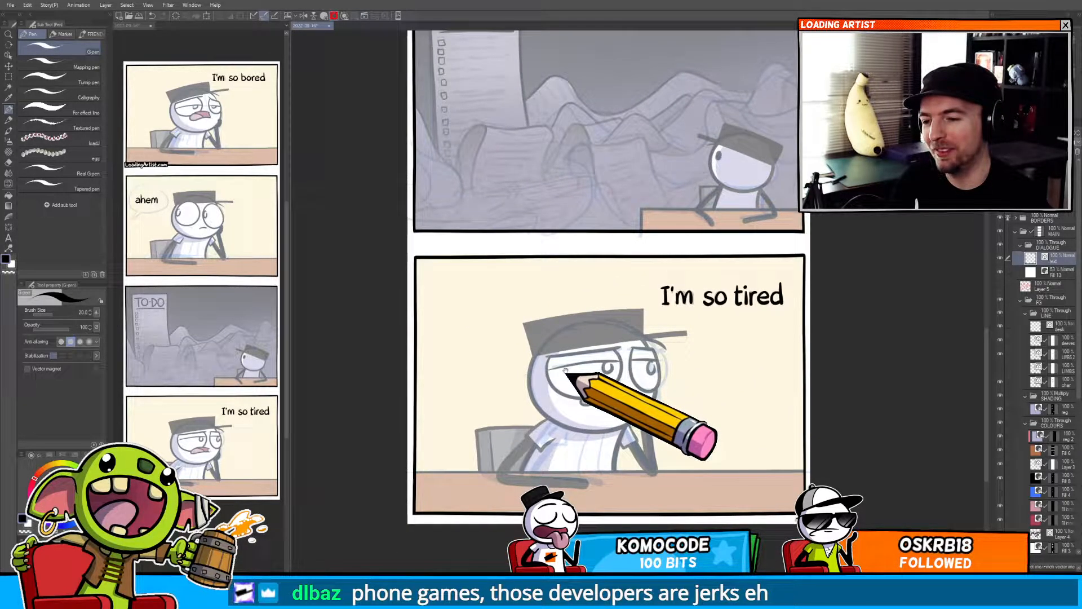
{"action": "left_click_drag", "start_coordinate": [623, 343], "coordinate": [655, 336]}
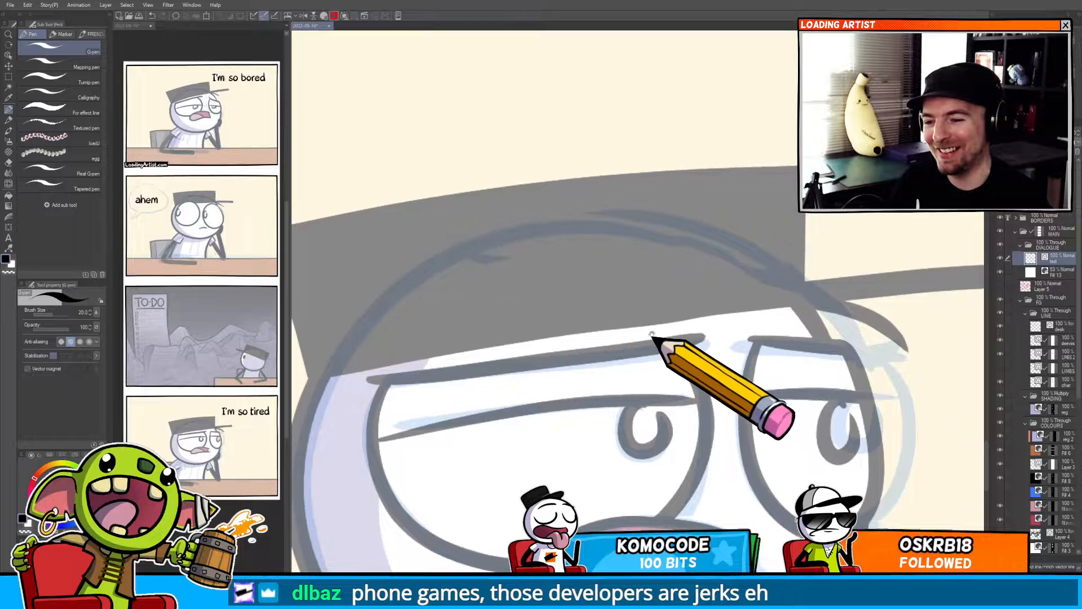
{"action": "key", "text": "ctrl"}
{"action": "left_click", "coordinate": [658, 323]}
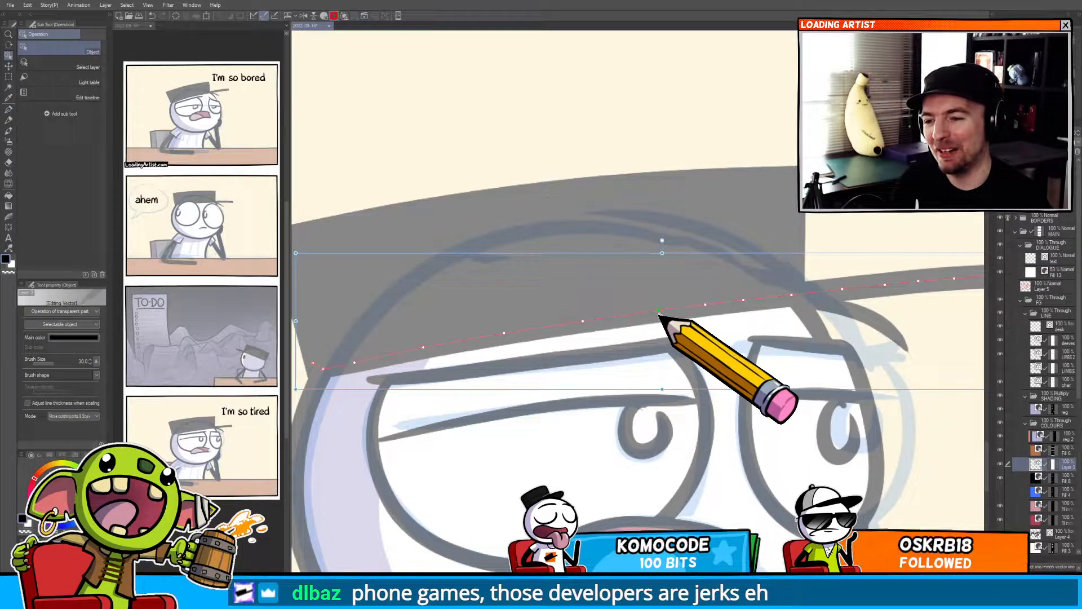
{"action": "key", "text": "k"}
{"action": "left_click_drag", "start_coordinate": [655, 319], "coordinate": [612, 344]}
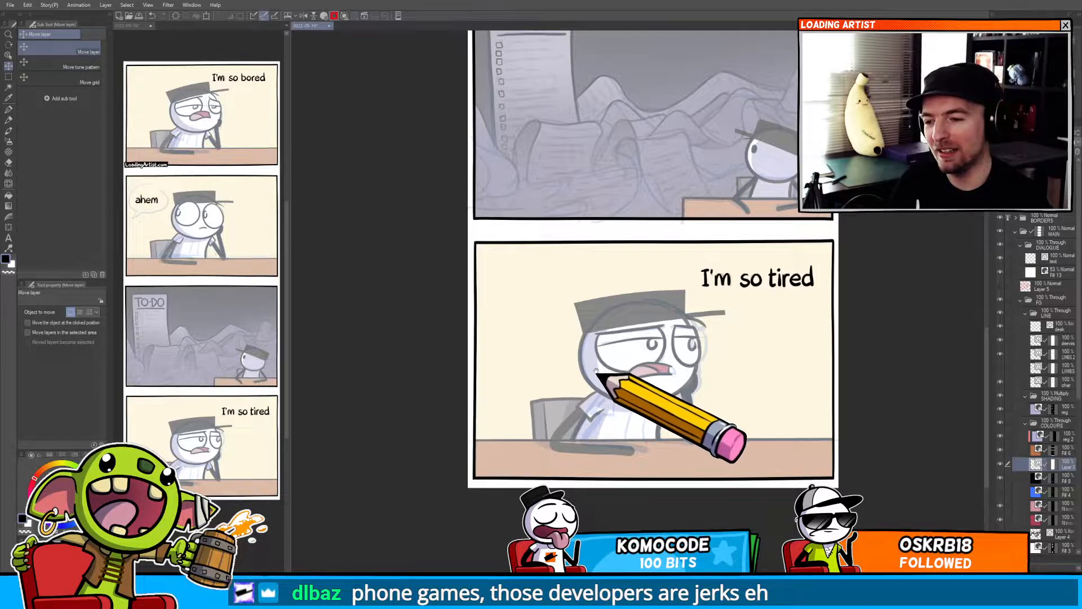
{"action": "left_click_drag", "start_coordinate": [596, 371], "coordinate": [550, 387]}
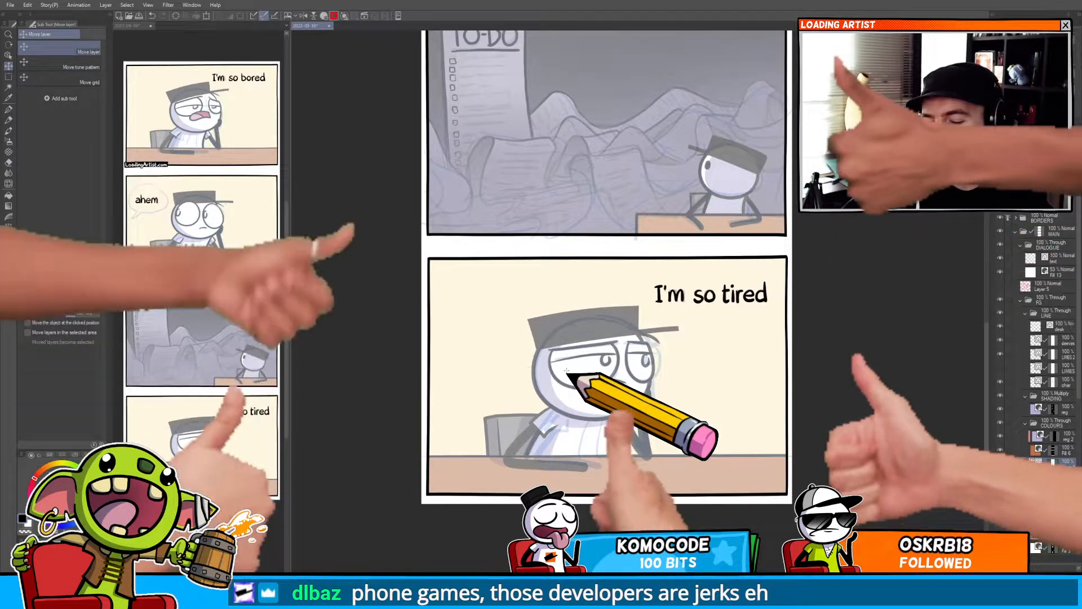
{"action": "scroll", "coordinate": [720, 415], "scroll_direction": "up", "scroll_amount": 5}
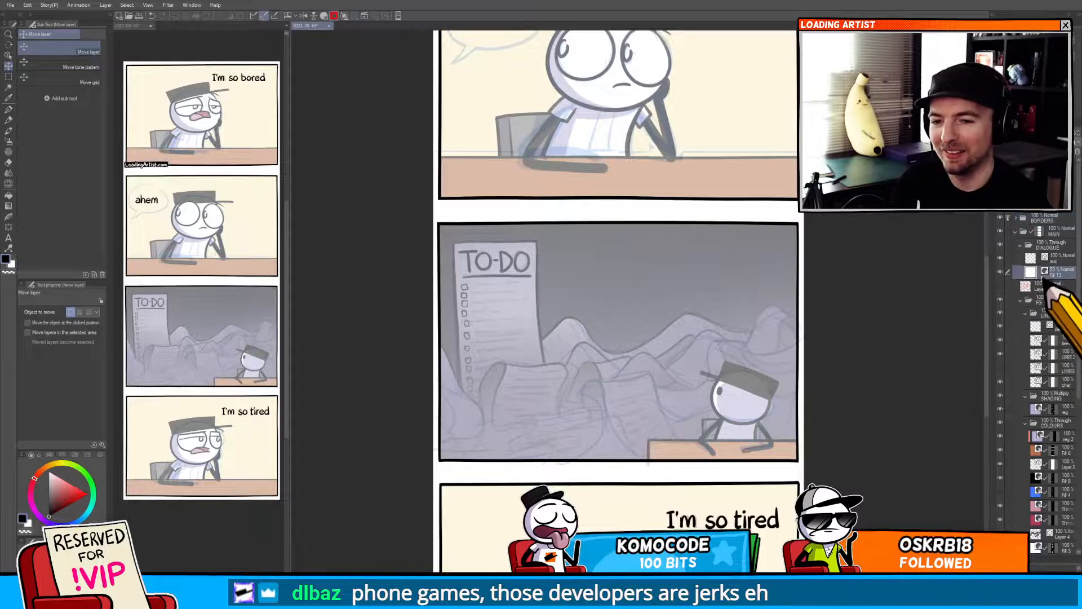
Delete the semi-transparent grey overlay layer covering the comic pages.
{"action": "left_click_drag", "start_coordinate": [778, 385], "coordinate": [827, 352]}
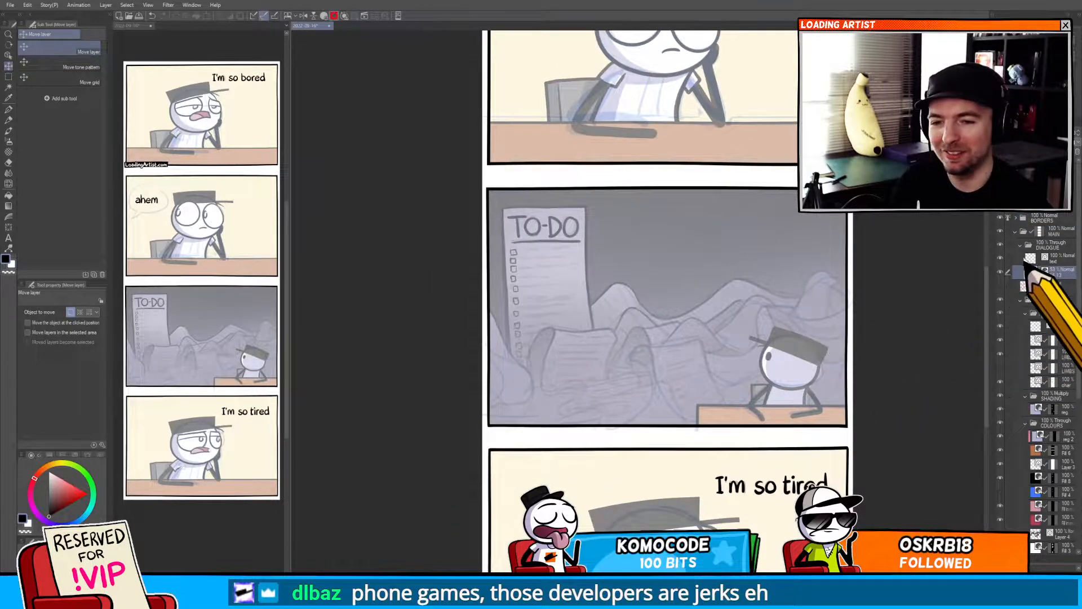
{"action": "key", "text": "Delete"}
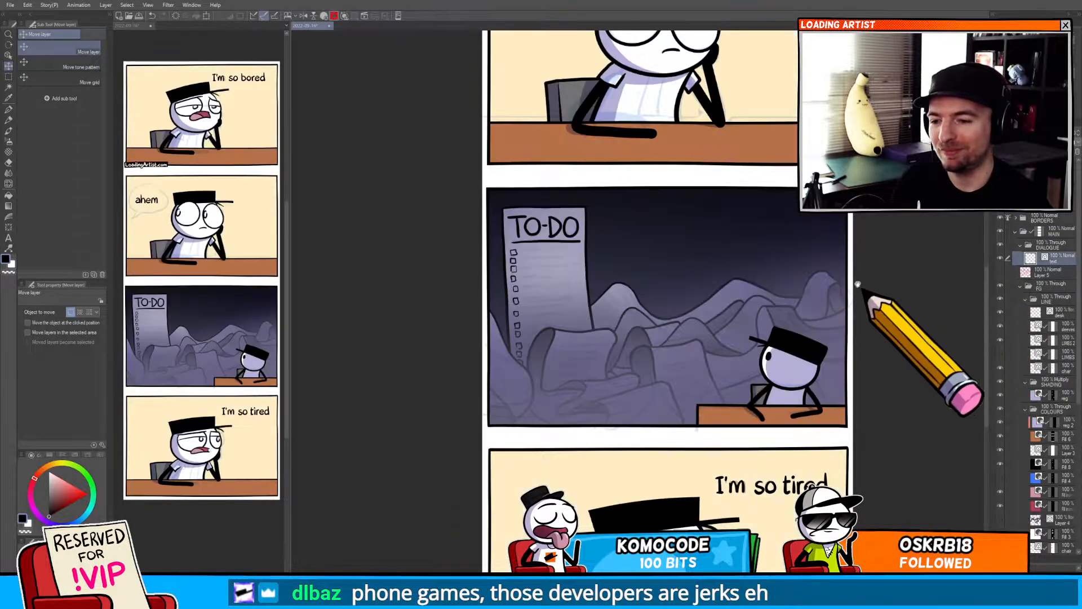
Draw a rounded speech balloon around "I'm so bored" in the first panel.
{"action": "left_click_drag", "start_coordinate": [835, 77], "coordinate": [759, 402]}
{"action": "key", "text": "t"}
{"action": "key", "text": "t"}
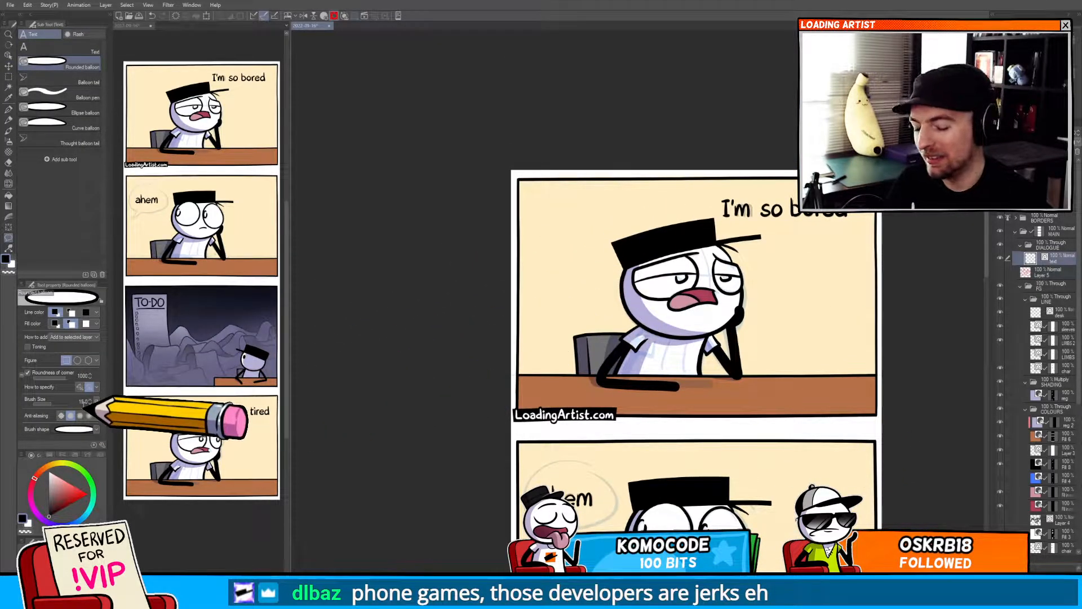
{"action": "left_click_drag", "start_coordinate": [820, 233], "coordinate": [627, 256]}
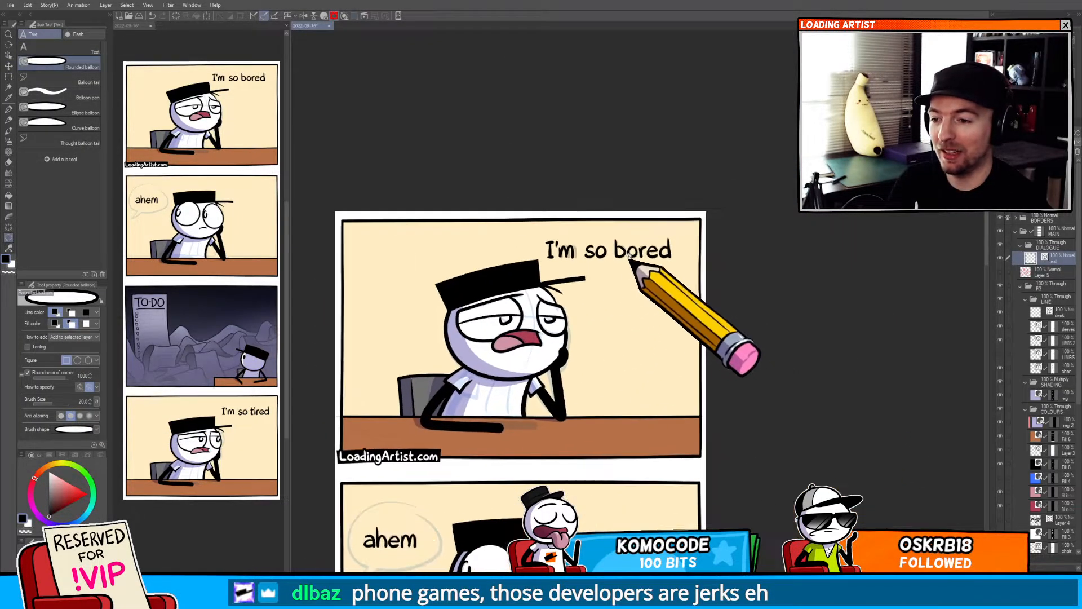
{"action": "scroll", "coordinate": [626, 253], "scroll_direction": "up", "scroll_amount": 3}
{"action": "left_click_drag", "start_coordinate": [466, 200], "coordinate": [734, 288]}
{"action": "key", "text": "y"}
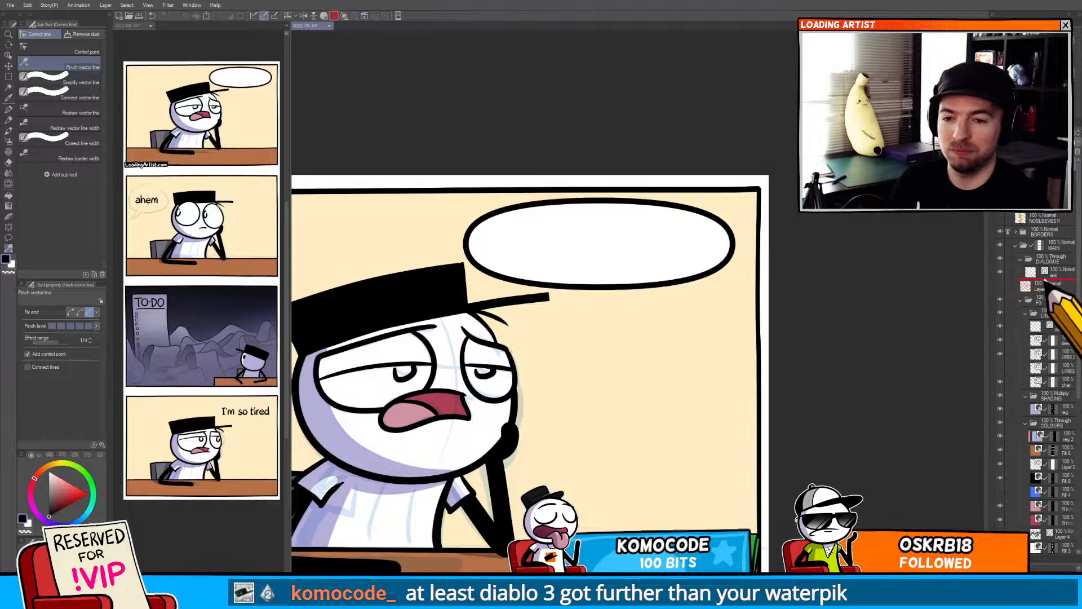
Reshape the first panel's balloon outline with the Pinch vector line tool to fit the text snugly.
{"action": "left_click_drag", "start_coordinate": [661, 292], "coordinate": [744, 300]}
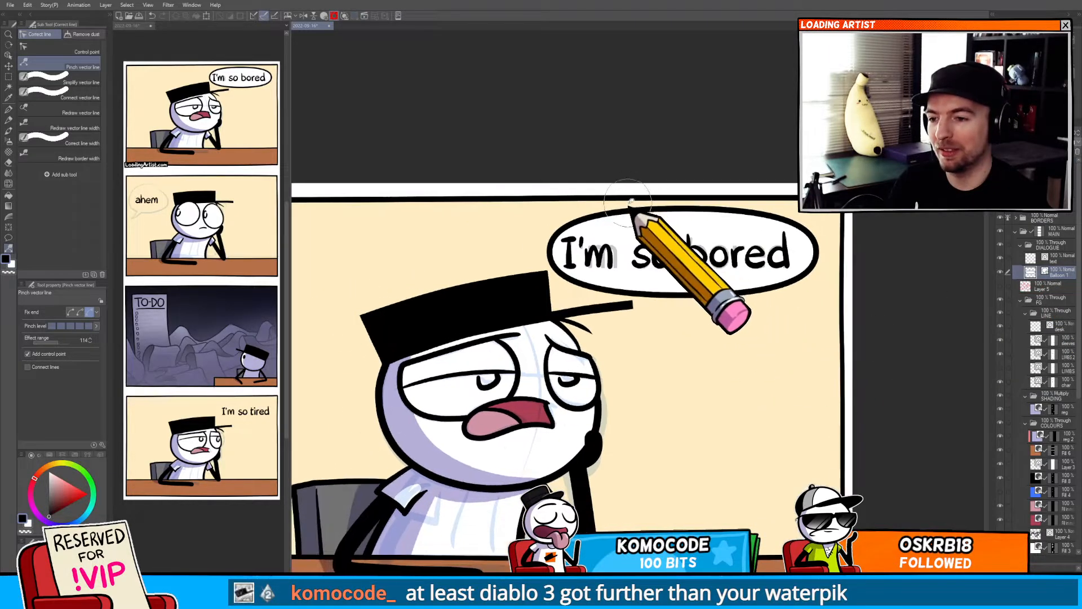
{"action": "mouse_move", "coordinate": [628, 206]}
{"action": "left_mouse_down"}
{"action": "mouse_move", "coordinate": [613, 221]}
{"action": "mouse_move", "coordinate": [640, 215]}
{"action": "left_mouse_up"}
{"action": "mouse_move", "coordinate": [654, 295]}
{"action": "left_mouse_down"}
{"action": "mouse_move", "coordinate": [620, 291]}
{"action": "mouse_move", "coordinate": [630, 295]}
{"action": "left_mouse_up"}
{"action": "left_click_drag", "start_coordinate": [739, 290], "coordinate": [768, 296]}
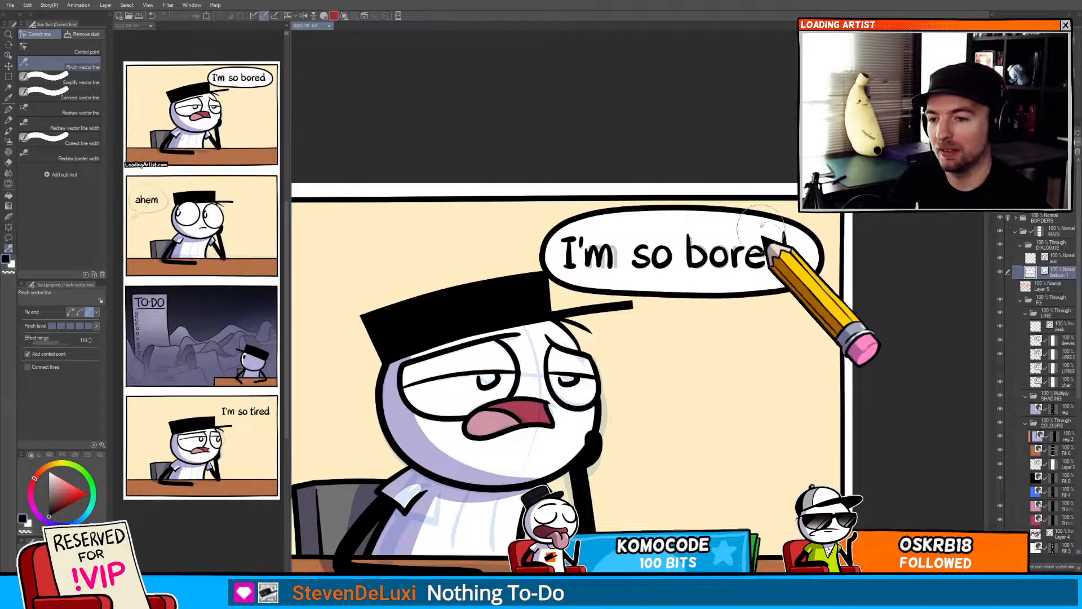
{"action": "left_click_drag", "start_coordinate": [750, 212], "coordinate": [772, 212]}
{"action": "mouse_move", "coordinate": [664, 209]}
{"action": "left_mouse_down"}
{"action": "mouse_move", "coordinate": [627, 214]}
{"action": "mouse_move", "coordinate": [648, 213]}
{"action": "left_mouse_up"}
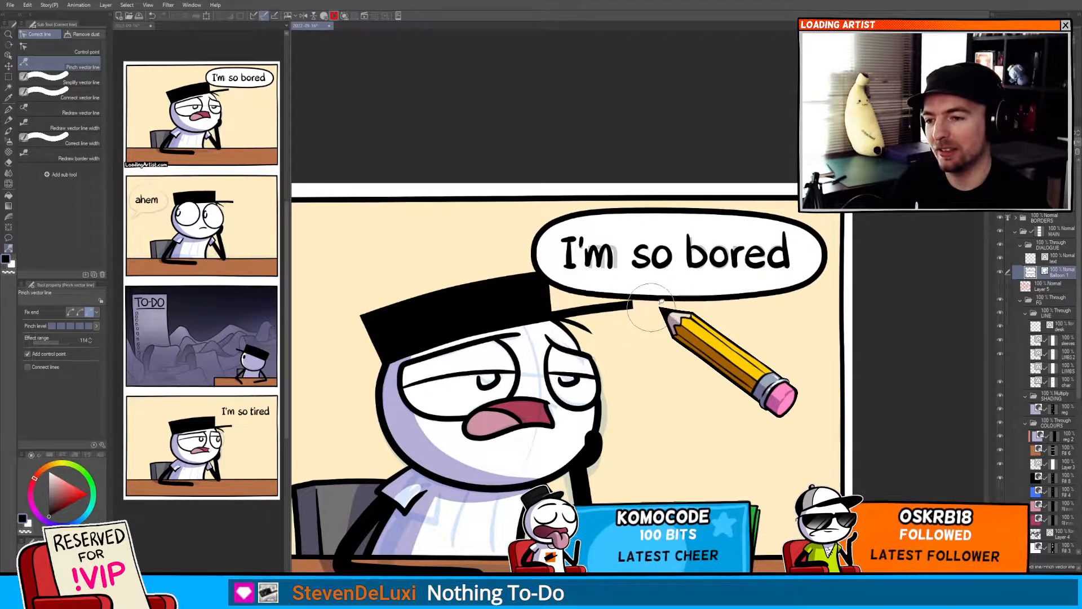
{"action": "left_click_drag", "start_coordinate": [653, 305], "coordinate": [637, 307]}
{"action": "left_click_drag", "start_coordinate": [602, 223], "coordinate": [585, 225]}
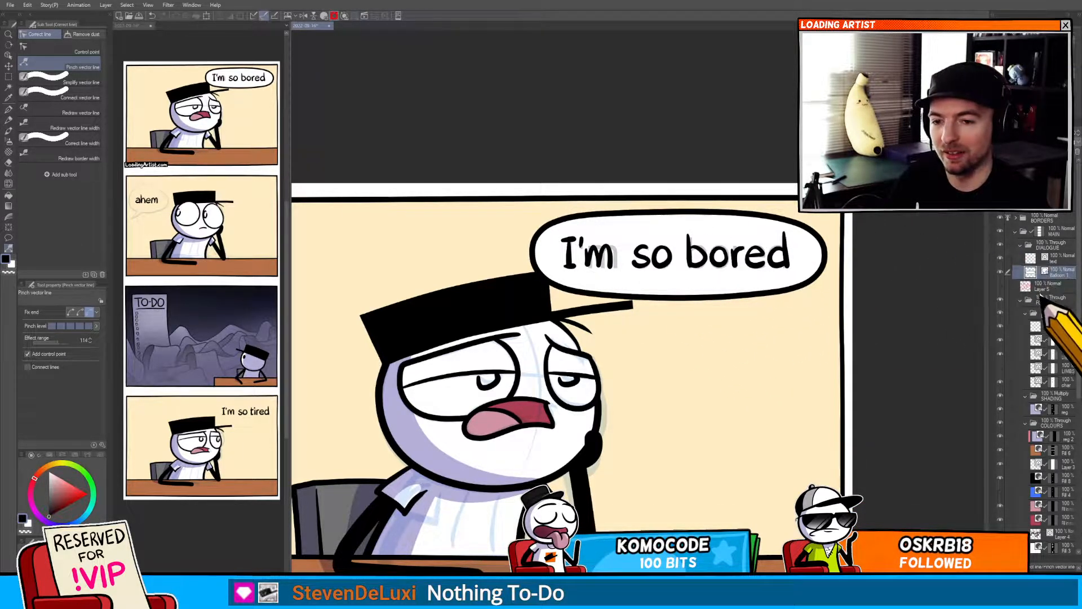
Draw a rounded speech balloon around "ahem" in the second panel.
{"action": "left_click", "coordinate": [1022, 301]}
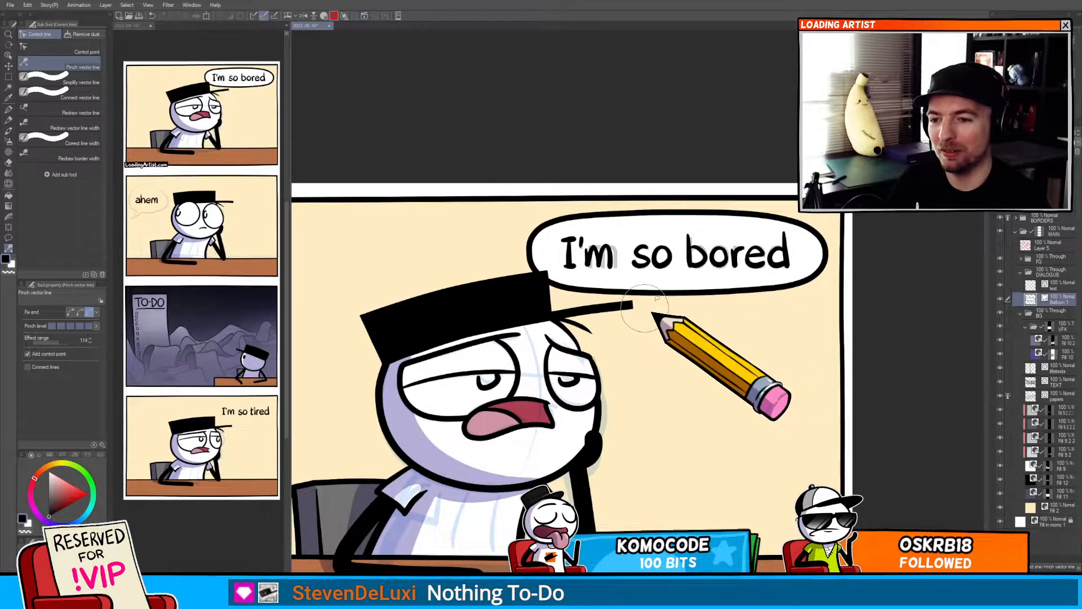
{"action": "left_click_drag", "start_coordinate": [709, 340], "coordinate": [738, 259]}
{"action": "left_click_drag", "start_coordinate": [706, 338], "coordinate": [742, 197]}
{"action": "left_click_drag", "start_coordinate": [654, 479], "coordinate": [738, 225]}
{"action": "mouse_move", "coordinate": [648, 423]}
{"action": "left_mouse_down"}
{"action": "mouse_move", "coordinate": [681, 326]}
{"action": "mouse_move", "coordinate": [775, 345]}
{"action": "mouse_move", "coordinate": [733, 378]}
{"action": "mouse_move", "coordinate": [872, 334]}
{"action": "left_mouse_up"}
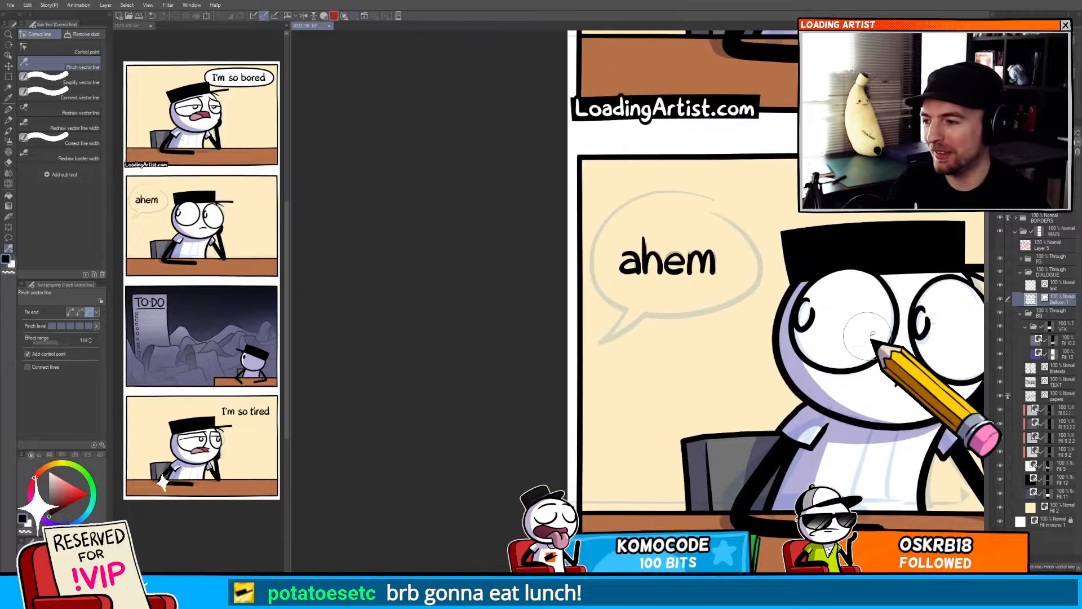
{"action": "key", "text": "t"}
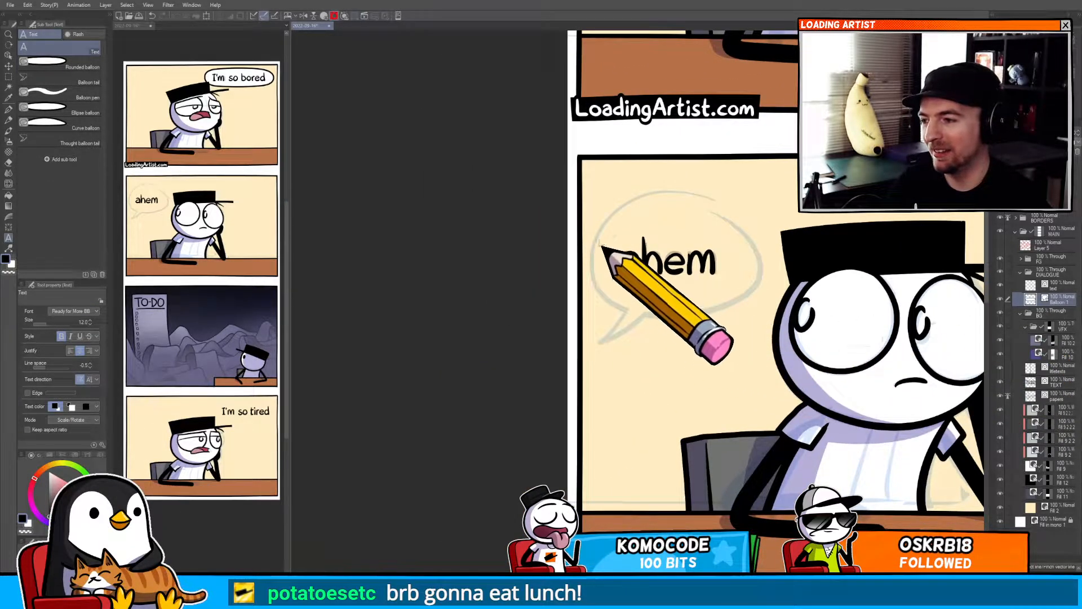
{"action": "key", "text": "t"}
{"action": "left_click_drag", "start_coordinate": [600, 213], "coordinate": [758, 320]}
{"action": "key", "text": "y"}
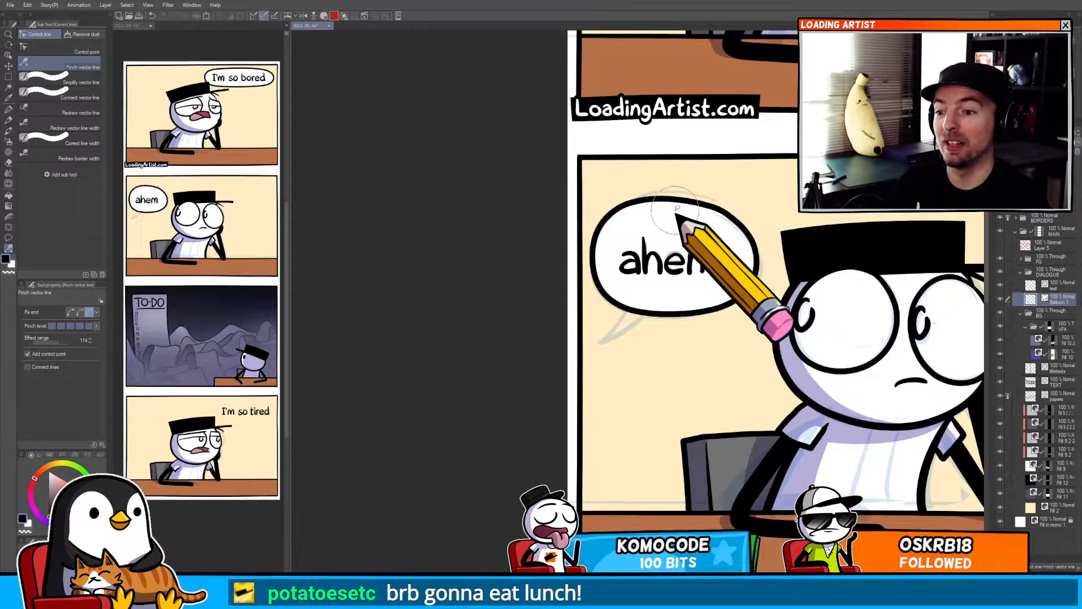
Draw a rounded speech balloon around "I'm so tired" in the fourth panel.
{"action": "scroll", "coordinate": [682, 274], "scroll_direction": "down", "scroll_amount": 1}
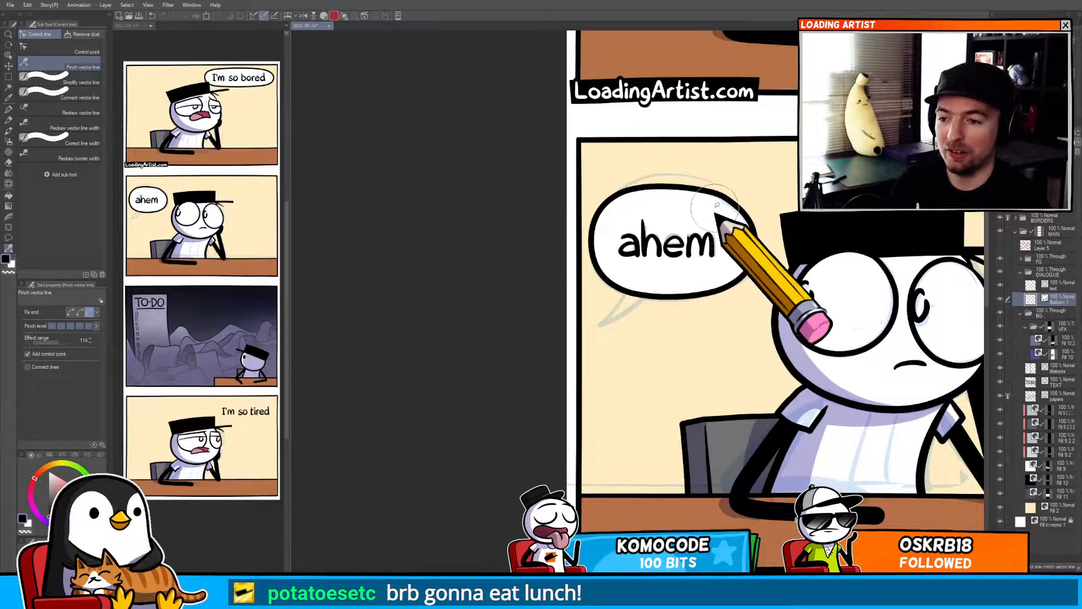
{"action": "left_click_drag", "start_coordinate": [699, 274], "coordinate": [653, 141]}
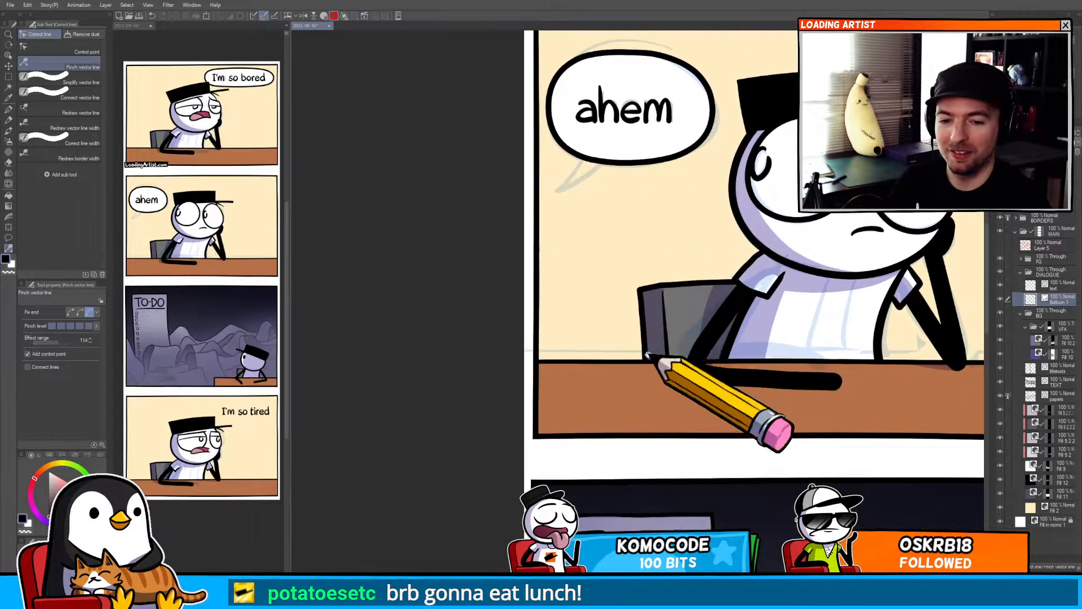
{"action": "left_click_drag", "start_coordinate": [655, 330], "coordinate": [488, 156]}
{"action": "left_click_drag", "start_coordinate": [540, 319], "coordinate": [508, 177]}
{"action": "left_click_drag", "start_coordinate": [567, 530], "coordinate": [497, 188]}
{"action": "mouse_move", "coordinate": [699, 345]}
{"action": "left_mouse_down"}
{"action": "mouse_move", "coordinate": [573, 234]}
{"action": "mouse_move", "coordinate": [636, 290]}
{"action": "mouse_move", "coordinate": [786, 294]}
{"action": "left_mouse_up"}
{"action": "key", "text": "t"}
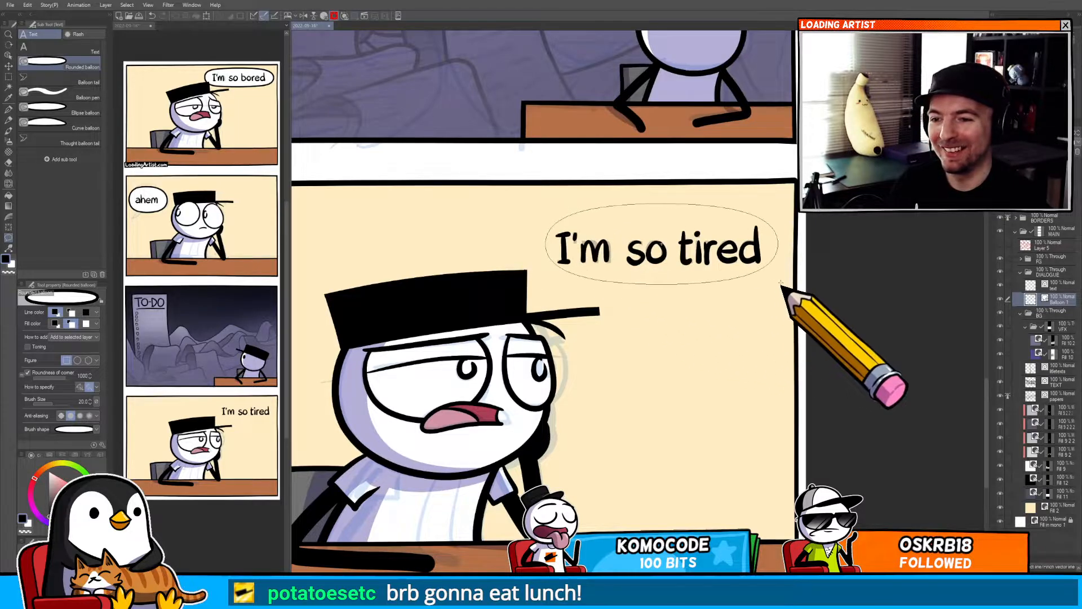
{"action": "key", "text": "y"}
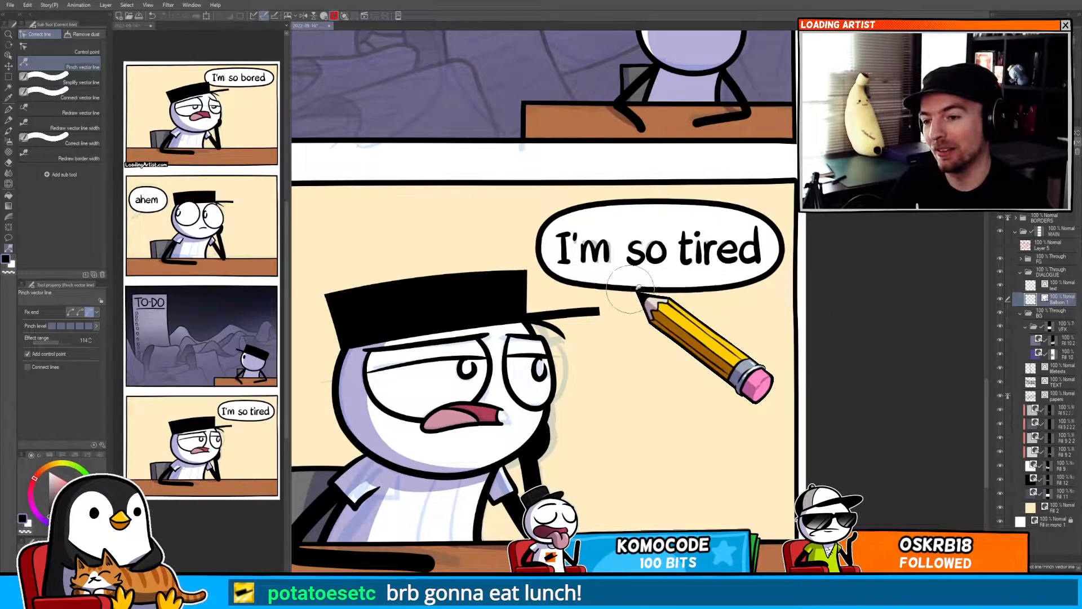
Refine the fourth panel balloon's outline with the Pinch vector line tool.
{"action": "left_click_drag", "start_coordinate": [665, 317], "coordinate": [727, 277]}
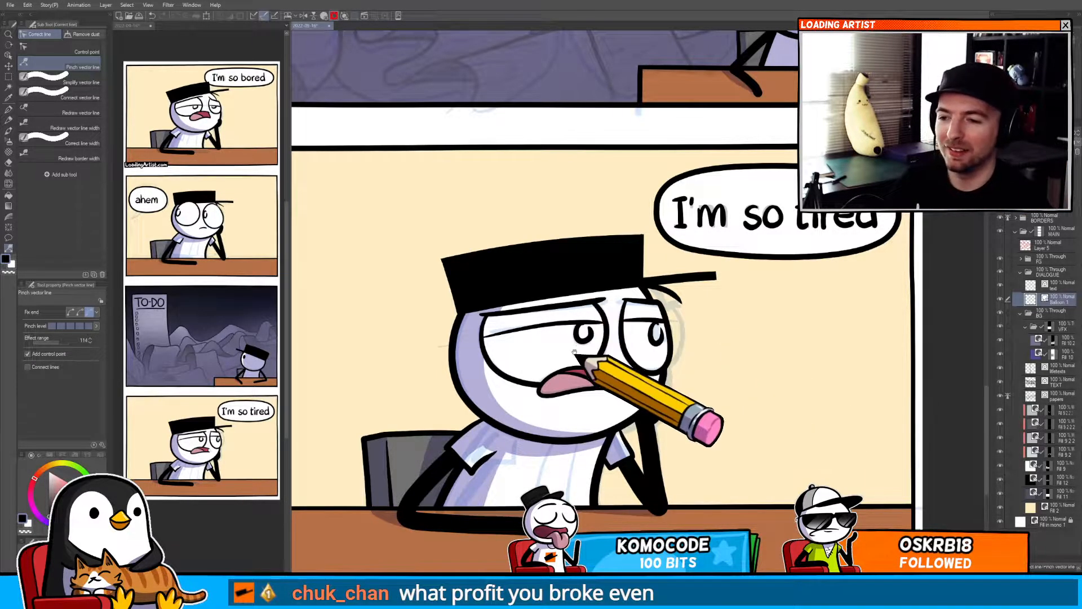
{"action": "left_click_drag", "start_coordinate": [599, 367], "coordinate": [623, 383]}
{"action": "left_click_drag", "start_coordinate": [632, 347], "coordinate": [621, 372]}
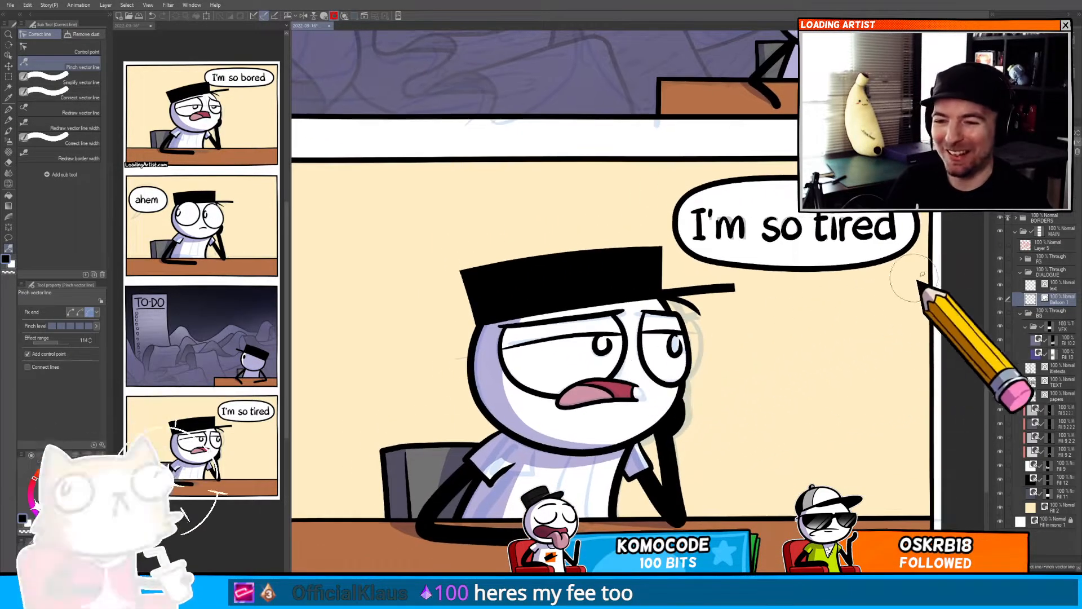
Add a curved balloon tail from the first panel's speech balloon down toward the character's mouth.
{"action": "key", "text": "t"}
{"action": "key", "text": "t"}
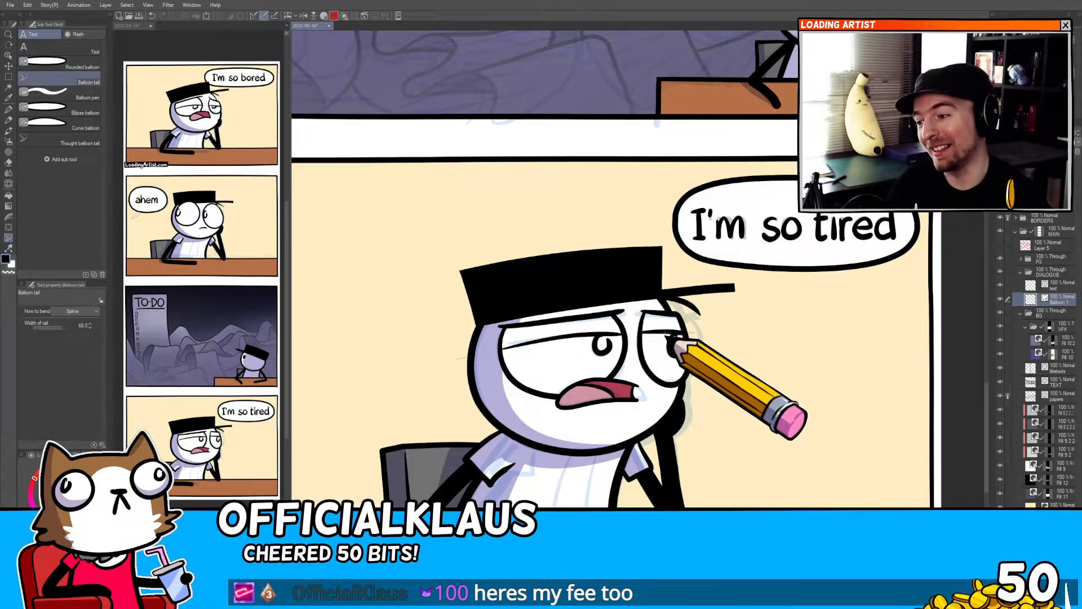
{"action": "key", "text": "t"}
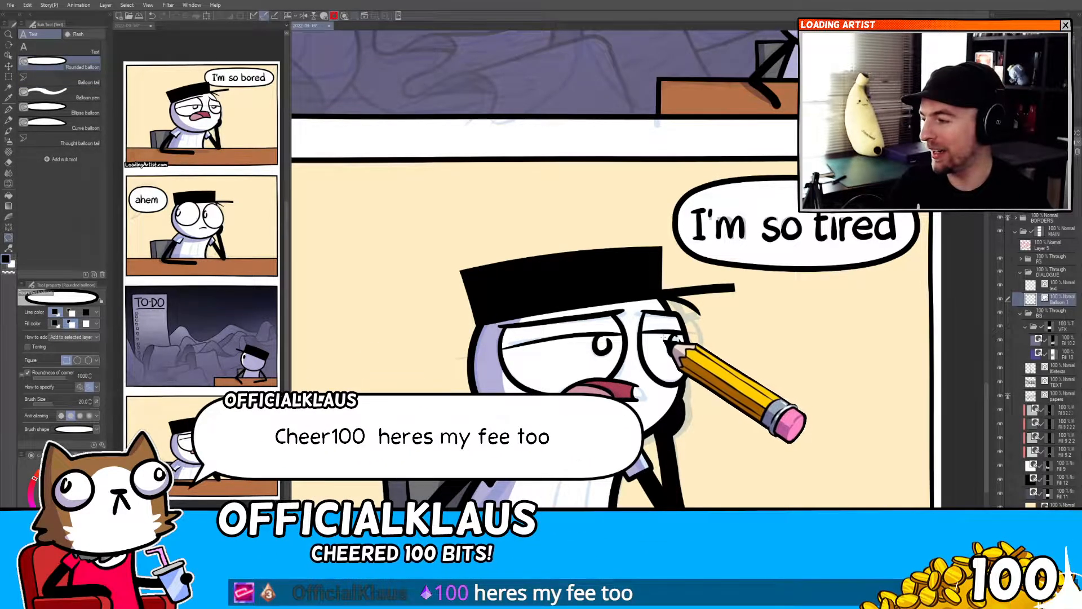
{"action": "left_click", "coordinate": [685, 294]}
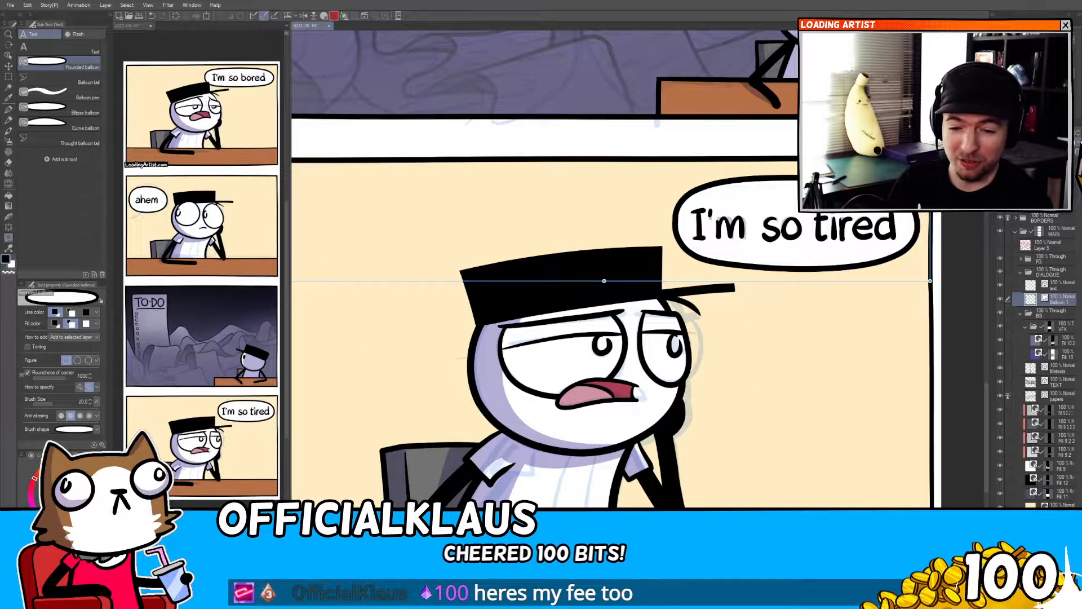
{"action": "mouse_move", "coordinate": [641, 327]}
{"action": "left_mouse_down"}
{"action": "mouse_move", "coordinate": [565, 384]}
{"action": "mouse_move", "coordinate": [567, 456]}
{"action": "left_mouse_up"}
{"action": "scroll", "coordinate": [565, 385], "scroll_direction": "down", "scroll_amount": 2}
{"action": "left_click_drag", "start_coordinate": [553, 375], "coordinate": [568, 522]}
{"action": "left_click_drag", "start_coordinate": [552, 403], "coordinate": [565, 510]}
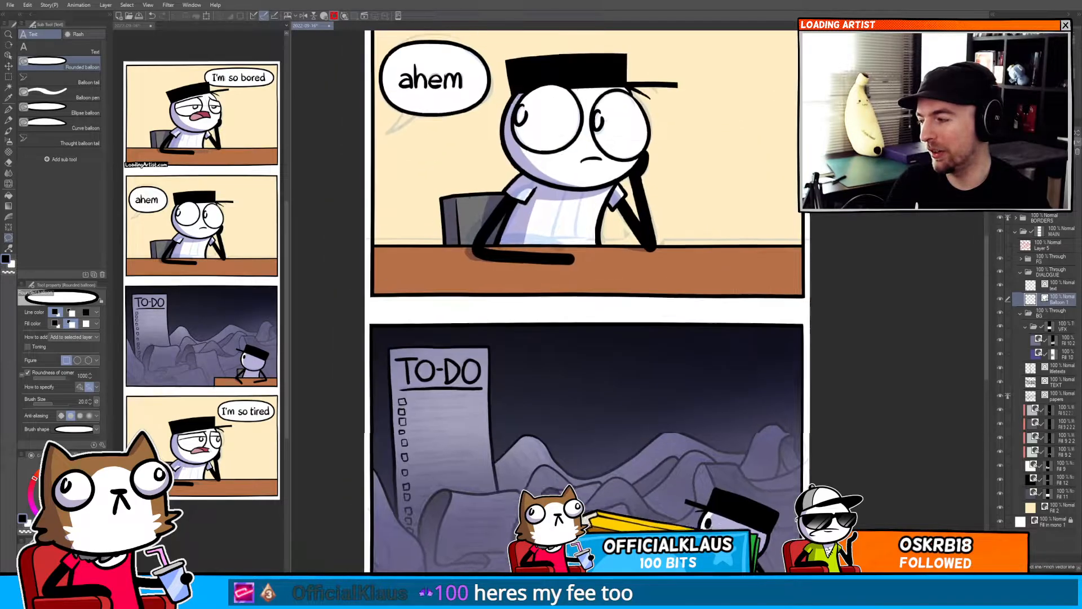
{"action": "left_click_drag", "start_coordinate": [564, 265], "coordinate": [585, 496]}
{"action": "left_click_drag", "start_coordinate": [569, 454], "coordinate": [596, 507]}
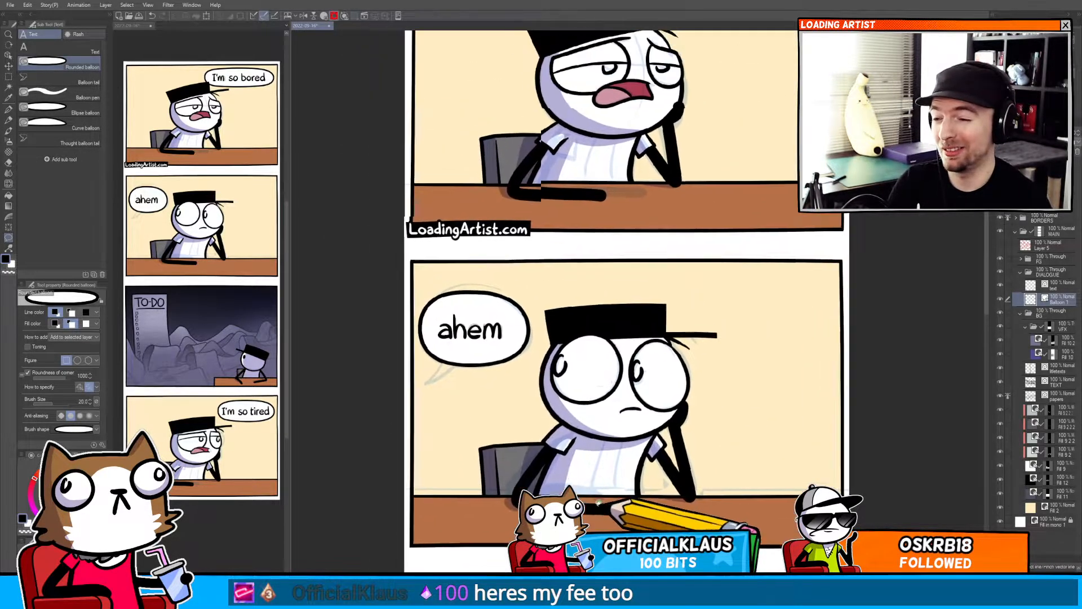
{"action": "left_click_drag", "start_coordinate": [583, 276], "coordinate": [579, 494]}
{"action": "left_click_drag", "start_coordinate": [589, 412], "coordinate": [617, 291]}
{"action": "key", "text": "t"}
{"action": "key", "text": "t"}
{"action": "key", "text": "t"}
{"action": "key", "text": "t"}
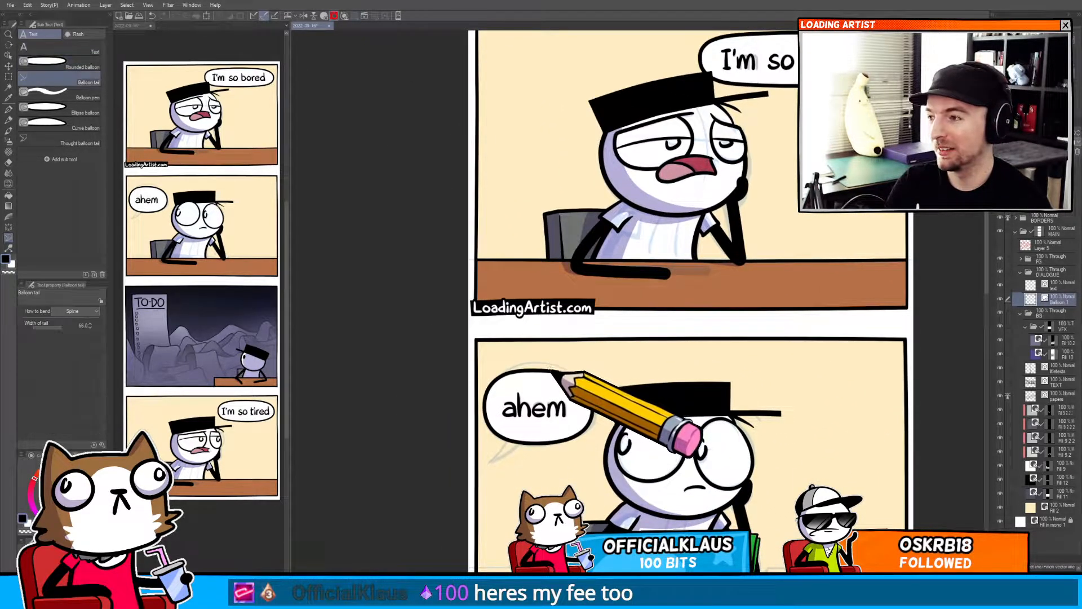
{"action": "left_click_drag", "start_coordinate": [779, 142], "coordinate": [682, 275]}
{"action": "scroll", "coordinate": [684, 242], "scroll_direction": "up", "scroll_amount": 4}
{"action": "left_click", "coordinate": [713, 172]}
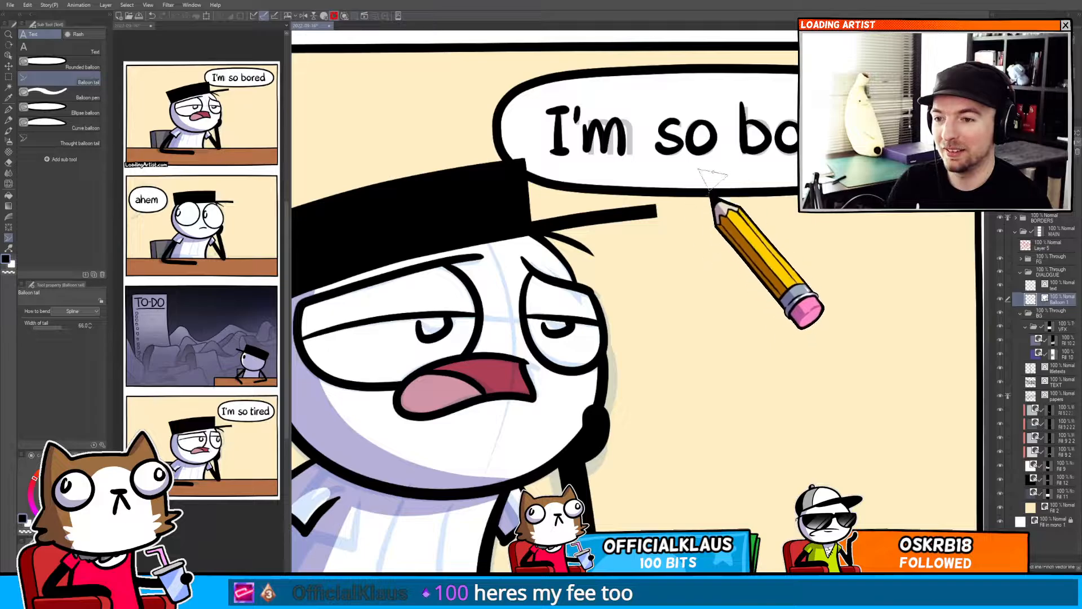
{"action": "left_click", "coordinate": [711, 240]}
{"action": "left_click", "coordinate": [678, 304]}
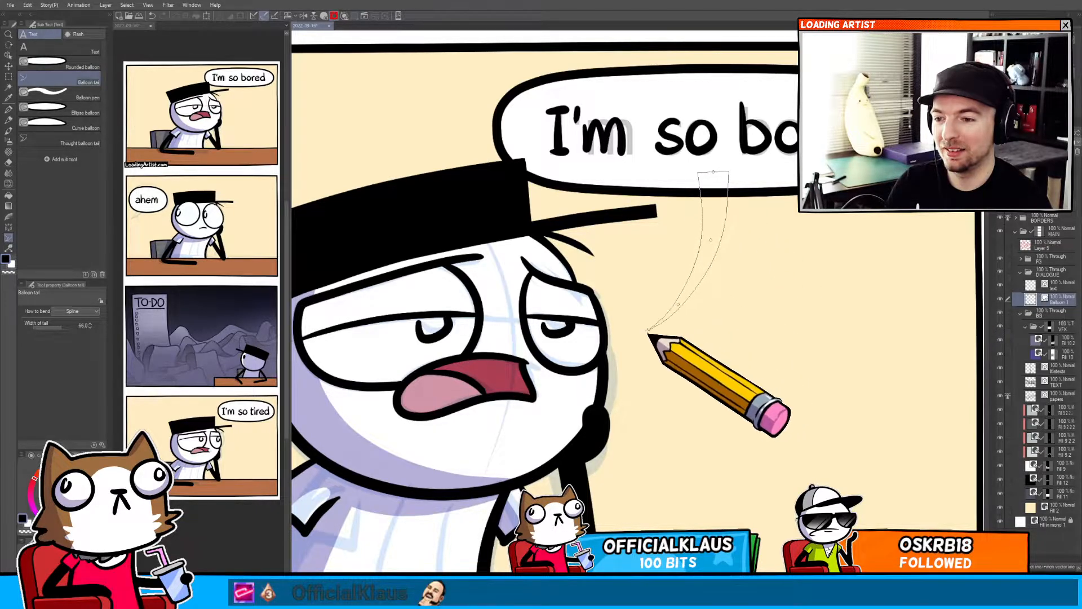
{"action": "double_click", "coordinate": [649, 332]}
Add a curved balloon tail from the "ahem" balloon down toward the character in the second panel.
{"action": "scroll", "coordinate": [651, 395], "scroll_direction": "down", "scroll_amount": 4}
{"action": "left_click_drag", "start_coordinate": [652, 435], "coordinate": [702, 182]}
{"action": "scroll", "coordinate": [625, 276], "scroll_direction": "up", "scroll_amount": 4}
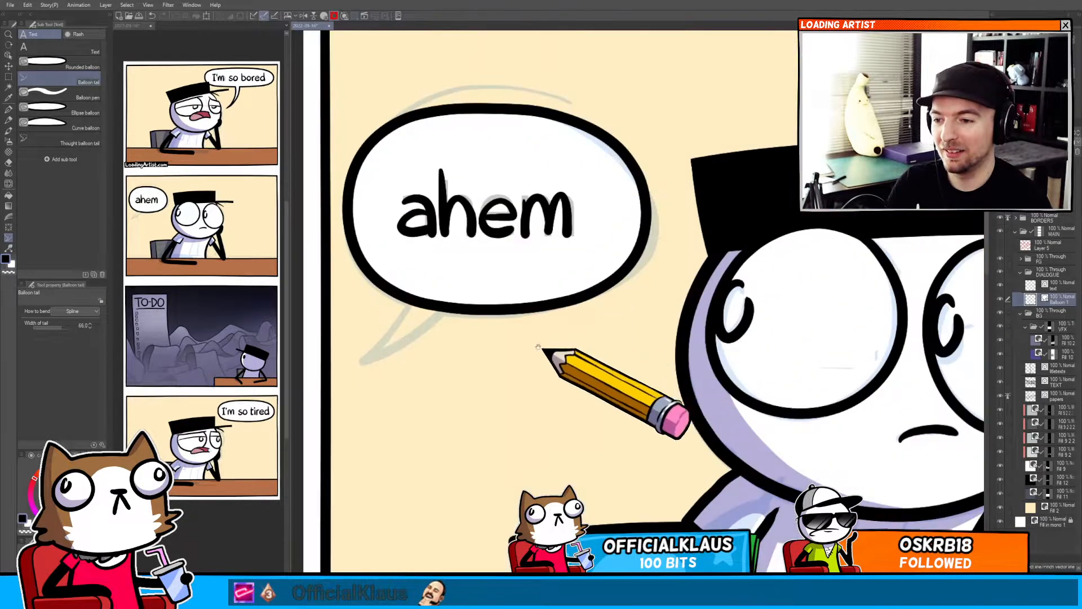
{"action": "left_click_drag", "start_coordinate": [541, 348], "coordinate": [766, 213]}
{"action": "left_click", "coordinate": [745, 176]}
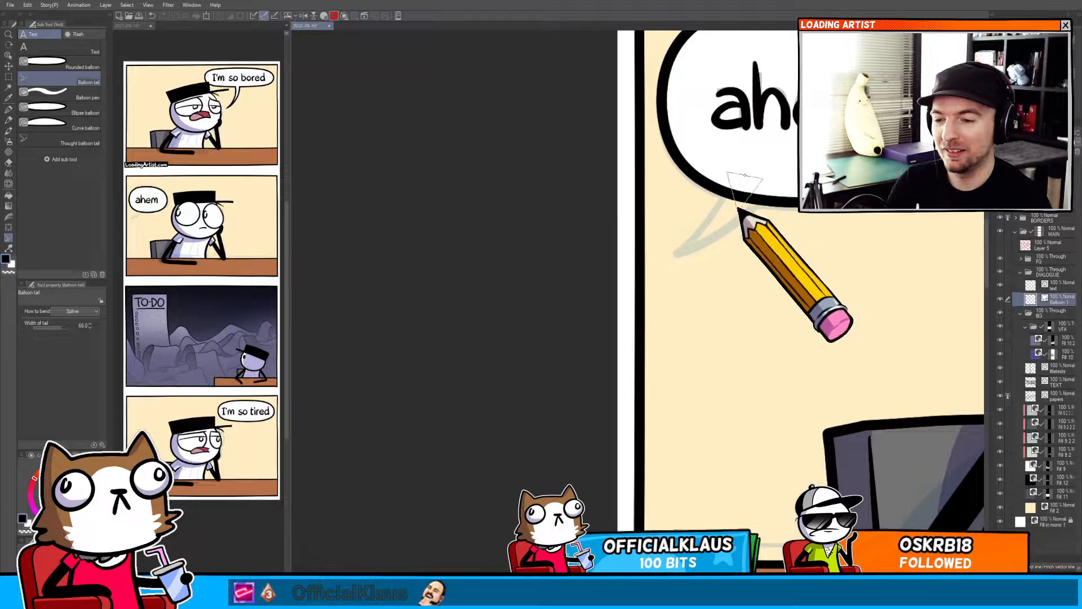
{"action": "double_click", "coordinate": [671, 278]}
Add a curved balloon tail from the "I'm so tired" balloon toward the character in the fourth panel.
{"action": "scroll", "coordinate": [720, 285], "scroll_direction": "down", "scroll_amount": 4}
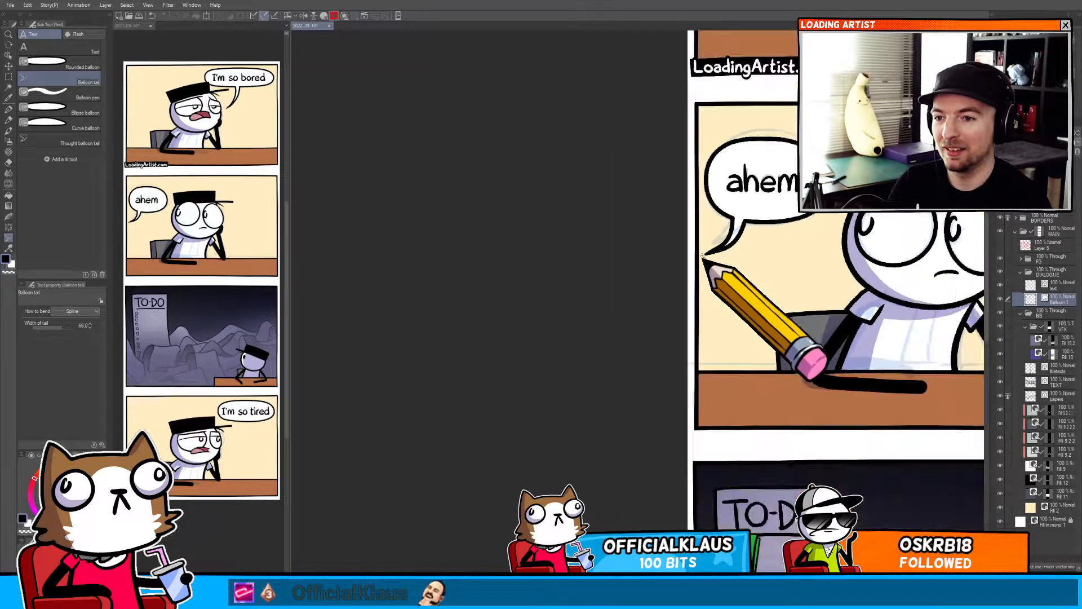
{"action": "left_click_drag", "start_coordinate": [700, 258], "coordinate": [653, 45]}
{"action": "scroll", "coordinate": [763, 258], "scroll_direction": "up", "scroll_amount": 4}
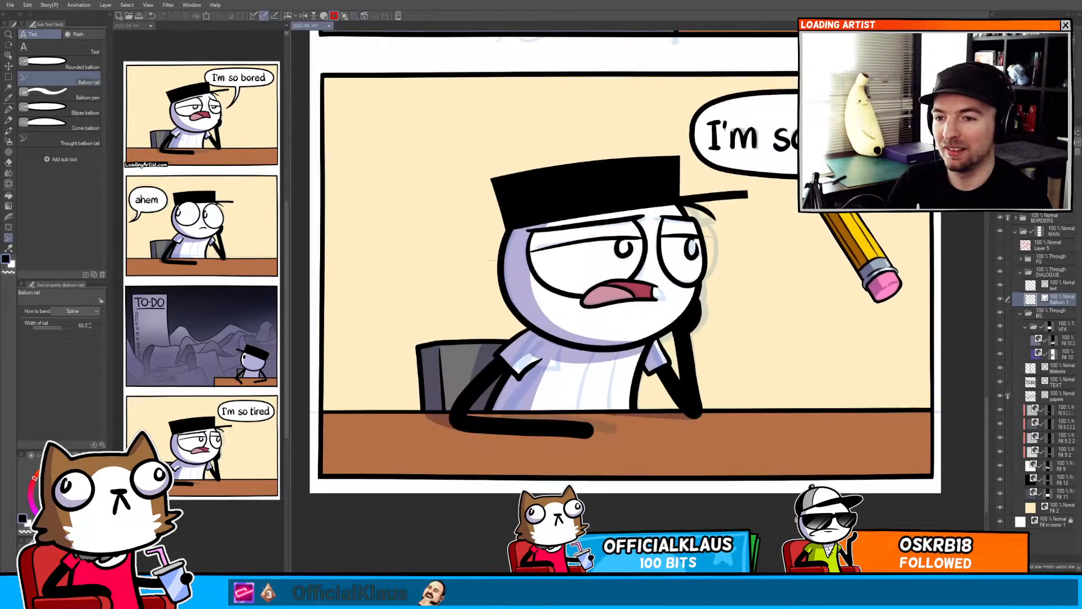
{"action": "left_click", "coordinate": [795, 168]}
{"action": "left_click", "coordinate": [788, 222]}
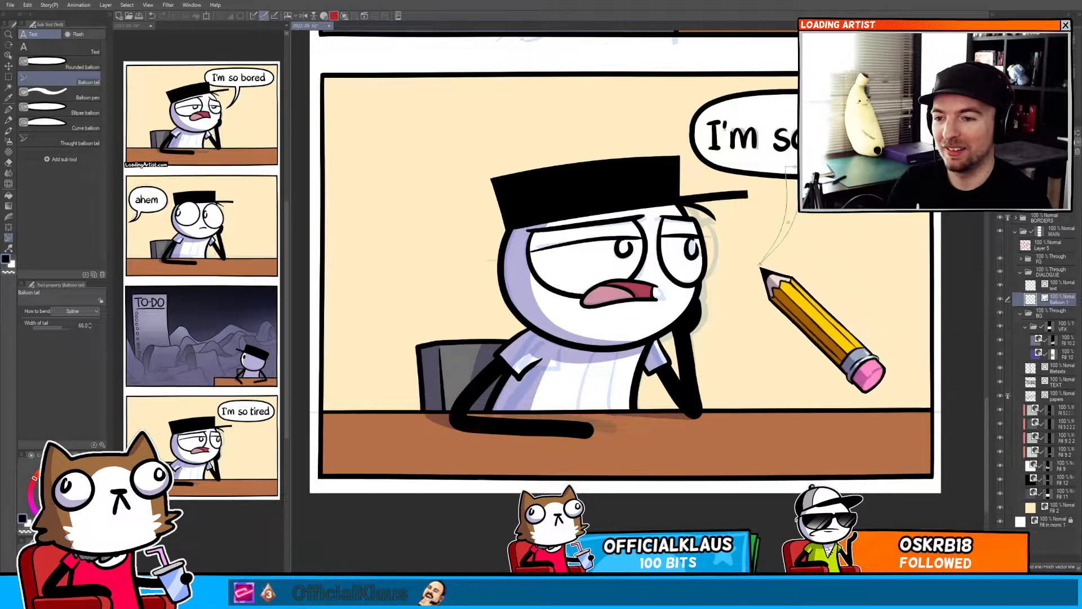
{"action": "double_click", "coordinate": [730, 279]}
Redraw the fourth panel balloon's tail so it points toward the character's head.
{"action": "scroll", "coordinate": [730, 282], "scroll_direction": "down", "scroll_amount": 5}
{"action": "scroll", "coordinate": [750, 288], "scroll_direction": "up", "scroll_amount": 4}
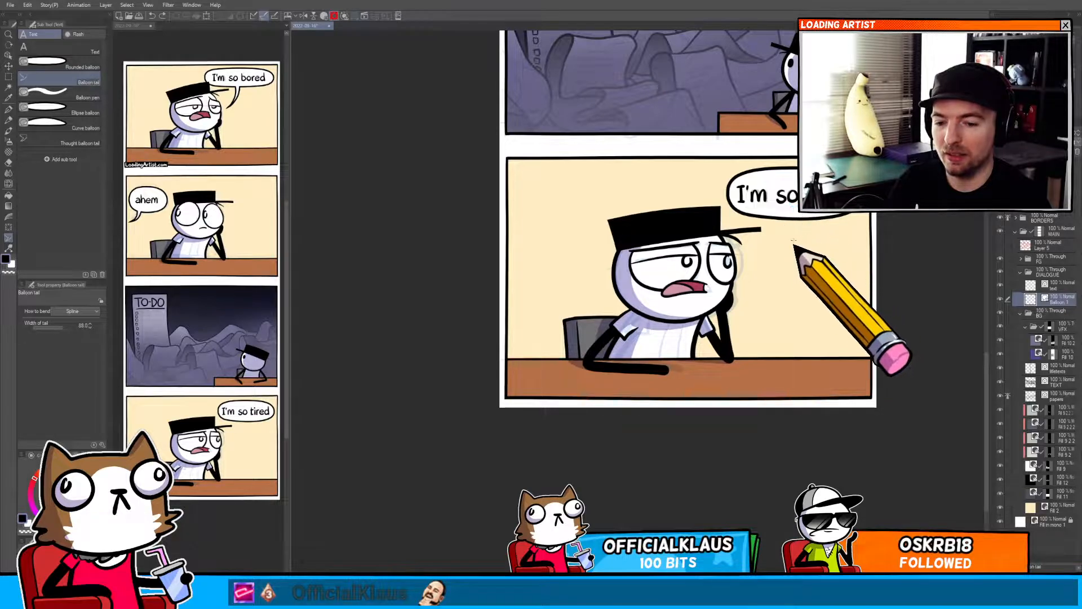
{"action": "mouse_move", "coordinate": [792, 208]}
{"action": "left_mouse_down"}
{"action": "mouse_move", "coordinate": [788, 240]}
{"action": "mouse_move", "coordinate": [758, 271]}
{"action": "left_mouse_up"}
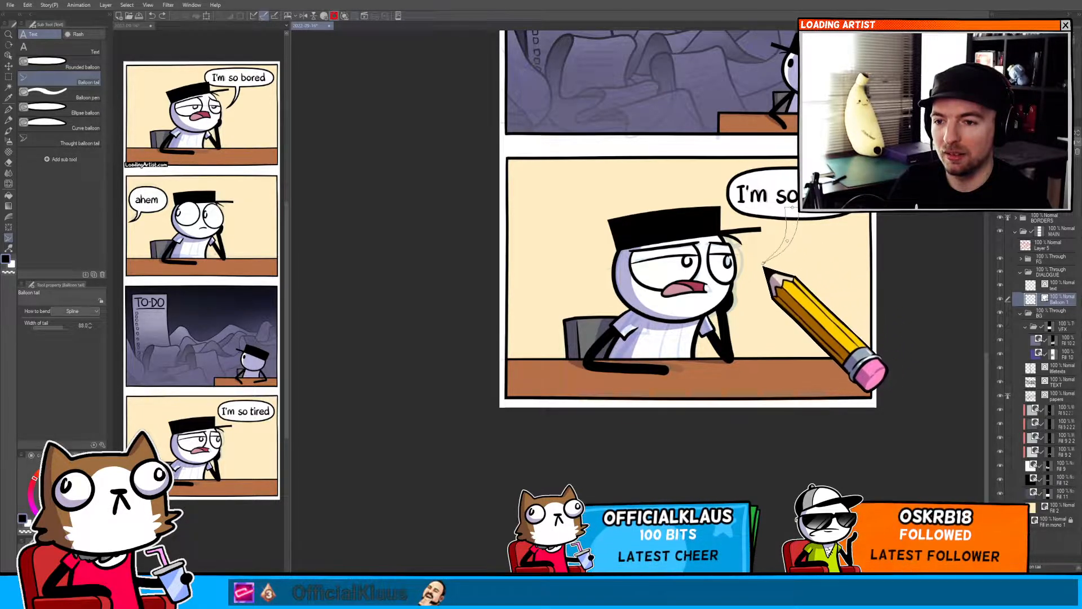
{"action": "key", "text": "o"}
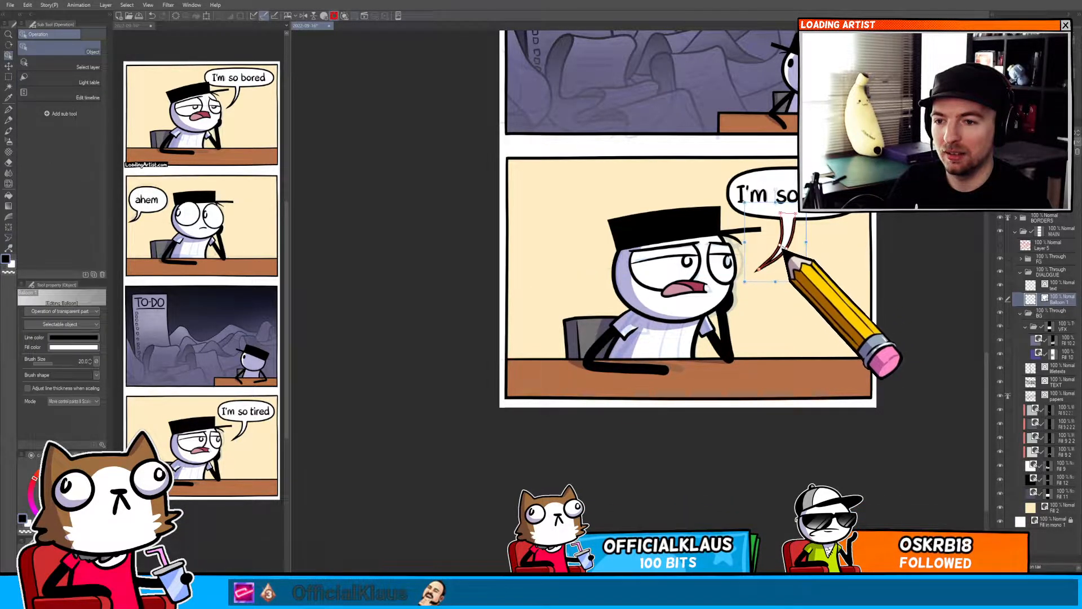
{"action": "key", "text": "k"}
{"action": "scroll", "coordinate": [778, 271], "scroll_direction": "down", "scroll_amount": 5}
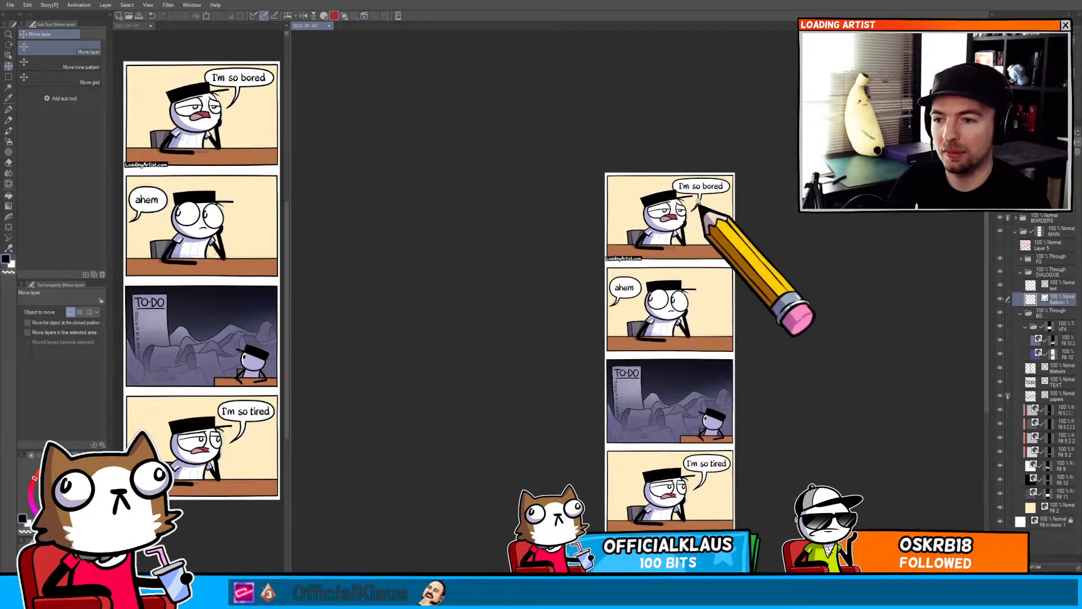
{"action": "scroll", "coordinate": [698, 202], "scroll_direction": "up", "scroll_amount": 5}
{"action": "key", "text": "o"}
{"action": "key", "text": "t"}
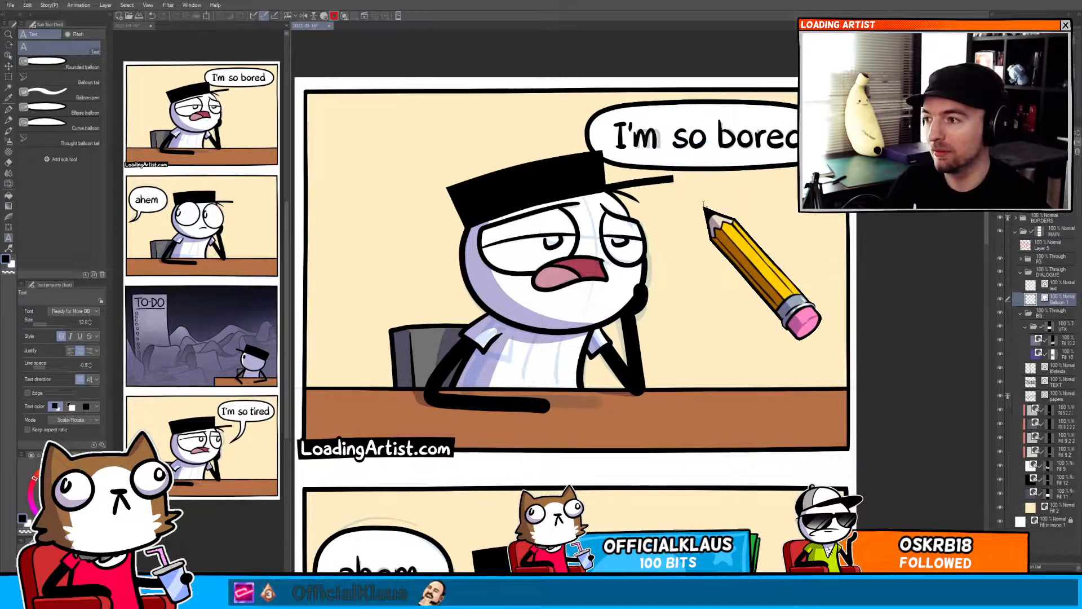
Add a short balloon tail from the "I'm so bored" balloon toward the character in the first panel.
{"action": "left_click", "coordinate": [704, 160]}
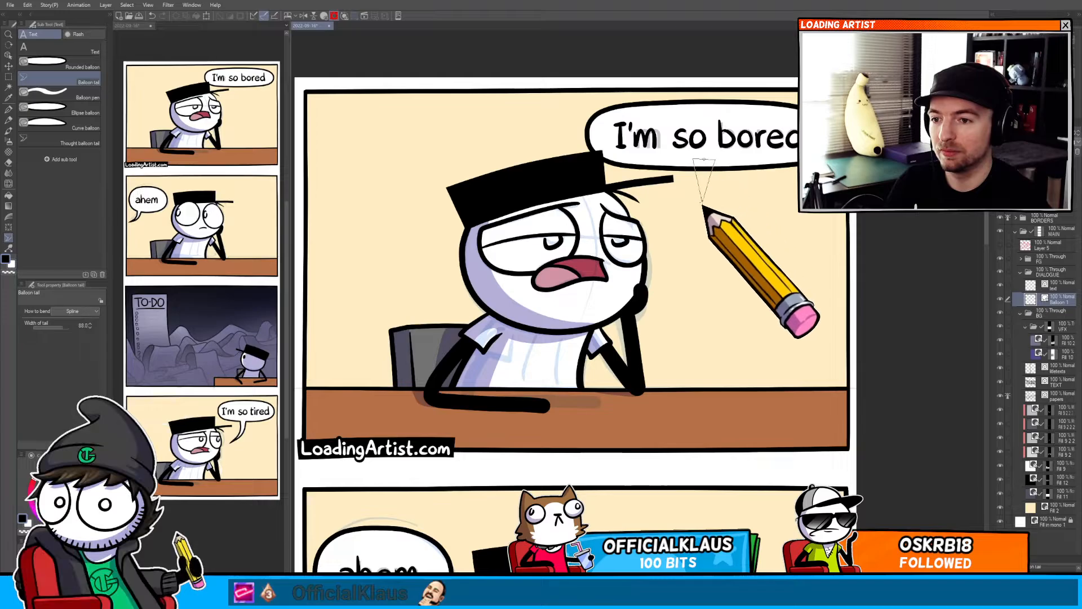
{"action": "left_click", "coordinate": [703, 202]}
{"action": "scroll", "coordinate": [680, 239], "scroll_direction": "down", "scroll_amount": 5}
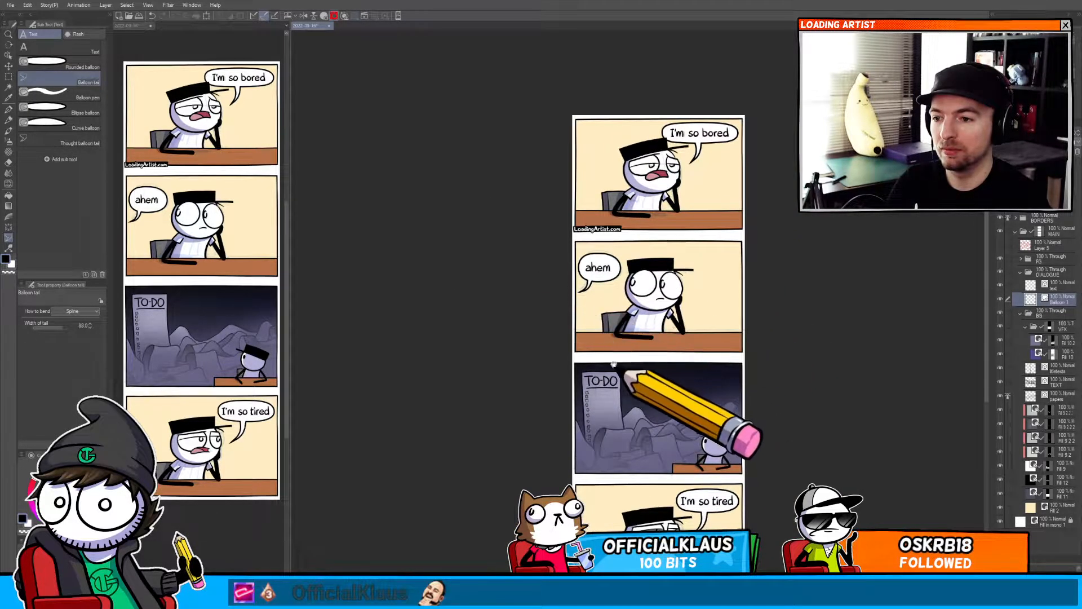
Pinch the "I'm so tired" balloon outline at several points with the Pinch vector line tool.
{"action": "left_click_drag", "start_coordinate": [619, 385], "coordinate": [570, 291]}
{"action": "left_click_drag", "start_coordinate": [602, 350], "coordinate": [621, 279]}
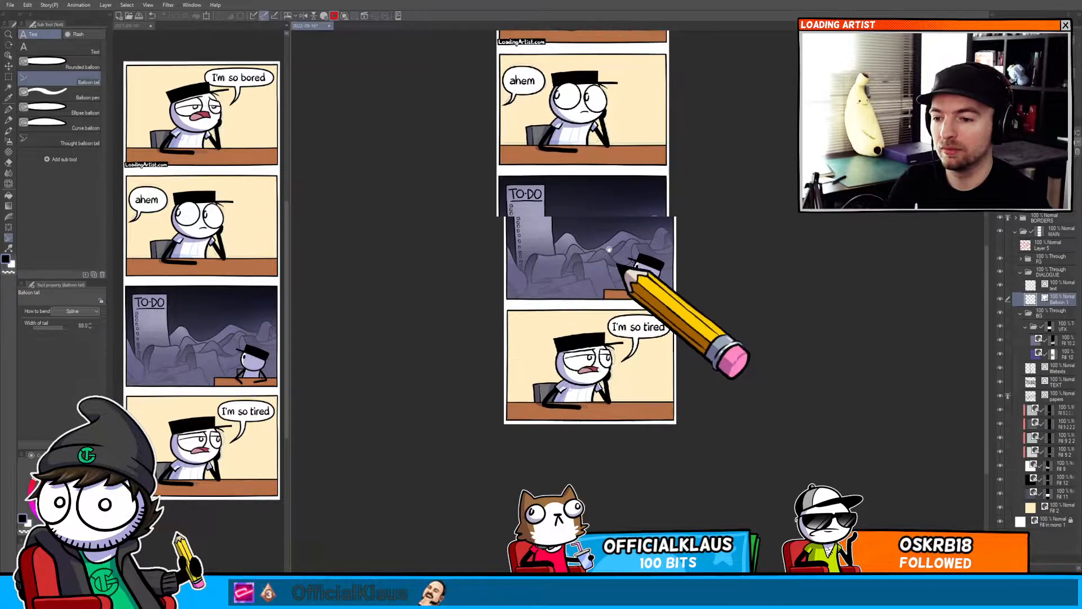
{"action": "scroll", "coordinate": [620, 279], "scroll_direction": "up", "scroll_amount": 5}
{"action": "key", "text": "y"}
{"action": "left_click_drag", "start_coordinate": [466, 281], "coordinate": [460, 283]}
{"action": "left_click_drag", "start_coordinate": [488, 203], "coordinate": [616, 197]}
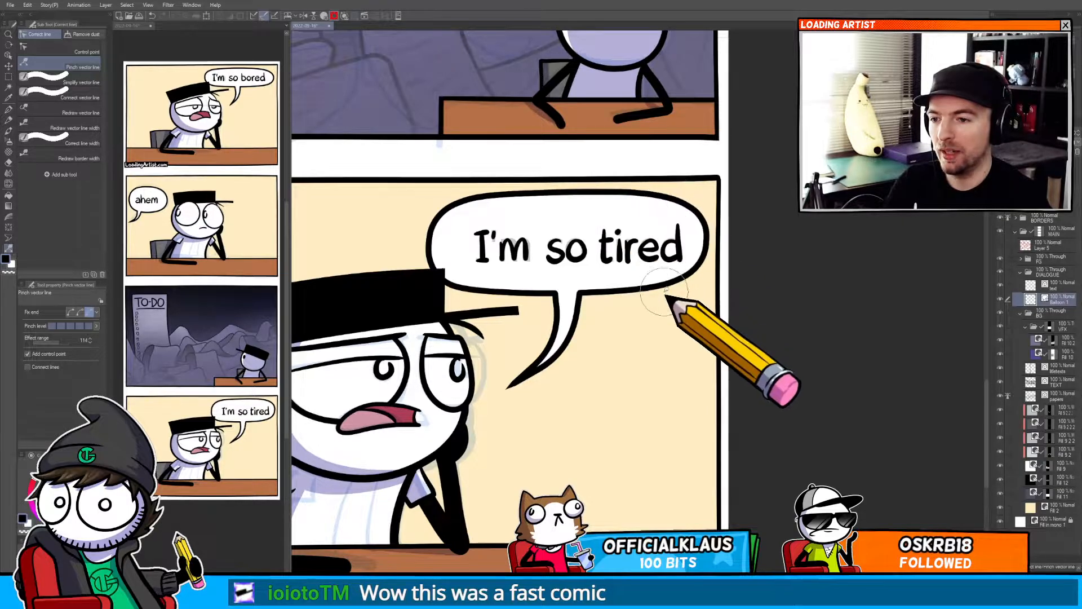
{"action": "left_click_drag", "start_coordinate": [652, 298], "coordinate": [693, 211]}
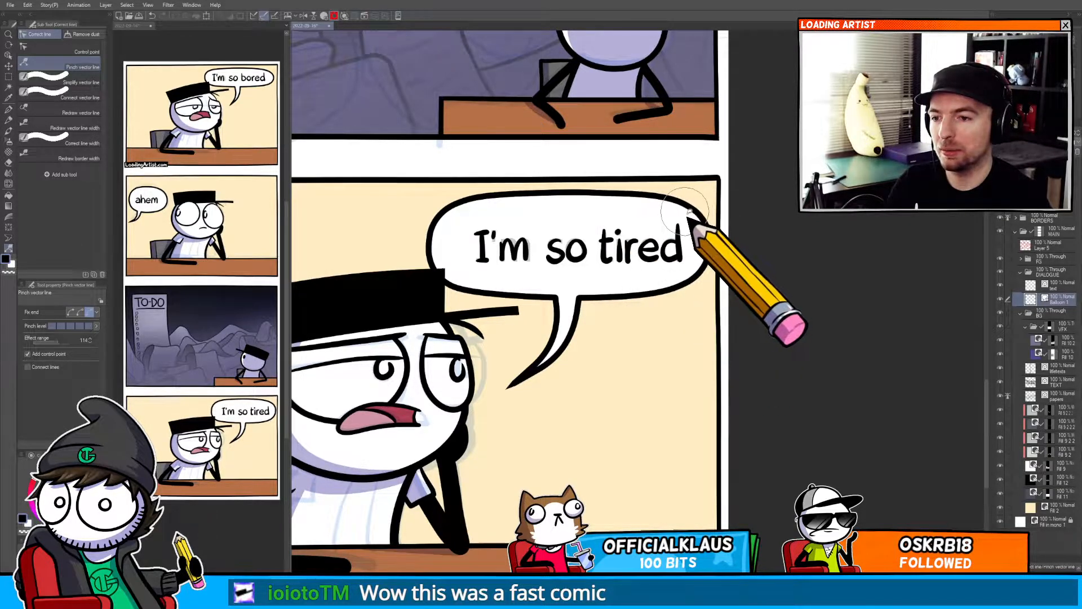
Select the "I'm so tired" lettering and shift it leftward inside its balloon.
{"action": "key", "text": "o"}
{"action": "left_click", "coordinate": [675, 246]}
{"action": "key", "text": "m"}
{"action": "left_click_drag", "start_coordinate": [401, 320], "coordinate": [727, 192]}
{"action": "key", "text": "k"}
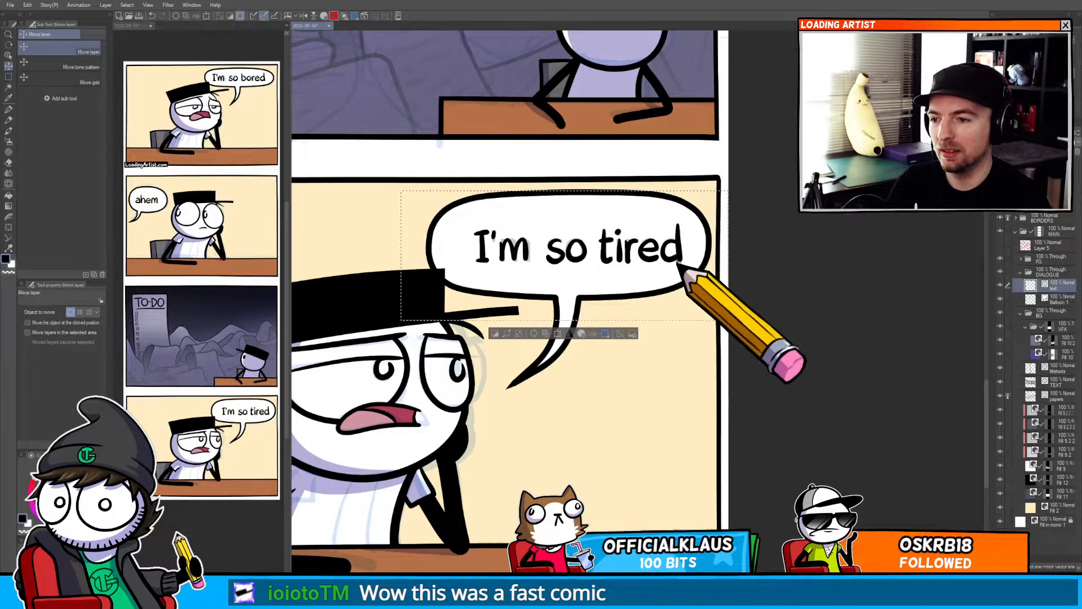
{"action": "left_click_drag", "start_coordinate": [677, 262], "coordinate": [600, 272]}
{"action": "key", "text": "ctrl+d"}
Pinch the "I'm so bored" balloon outline at several points along its top edge.
{"action": "left_click_drag", "start_coordinate": [607, 226], "coordinate": [575, 341]}
{"action": "left_click_drag", "start_coordinate": [594, 188], "coordinate": [699, 182]}
{"action": "key", "text": "y"}
{"action": "left_click", "coordinate": [490, 179], "text": "ctrl+shift"}
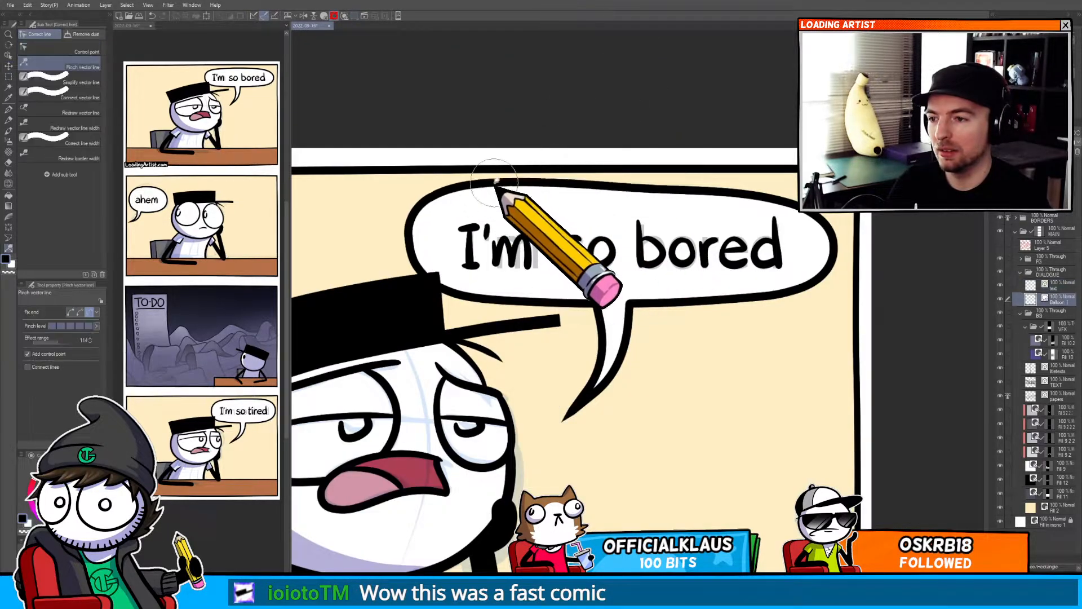
{"action": "left_click_drag", "start_coordinate": [496, 179], "coordinate": [503, 185]}
{"action": "left_click_drag", "start_coordinate": [584, 183], "coordinate": [585, 189]}
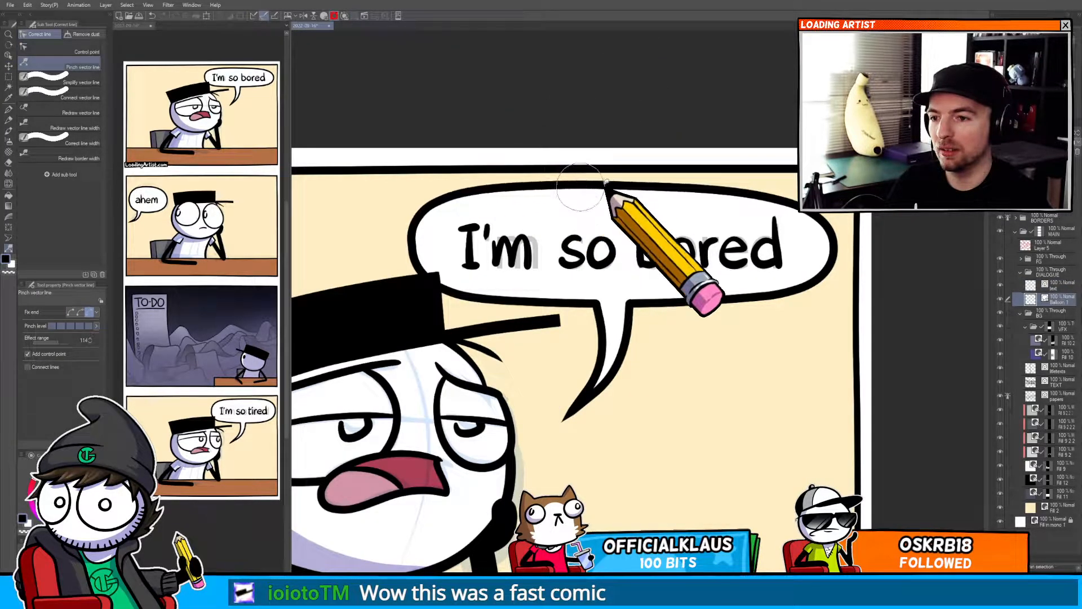
{"action": "left_click_drag", "start_coordinate": [734, 189], "coordinate": [745, 184]}
{"action": "left_click_drag", "start_coordinate": [801, 209], "coordinate": [804, 207]}
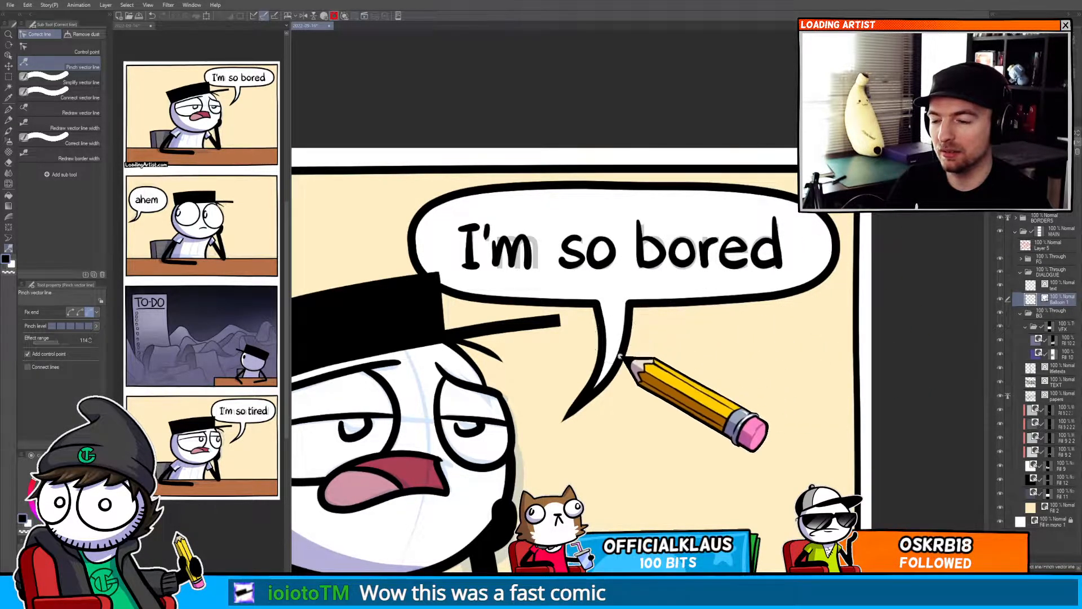
Select the "I'm so bored" lettering and nudge it slightly within its balloon.
{"action": "scroll", "coordinate": [622, 361], "scroll_direction": "down", "scroll_amount": 5}
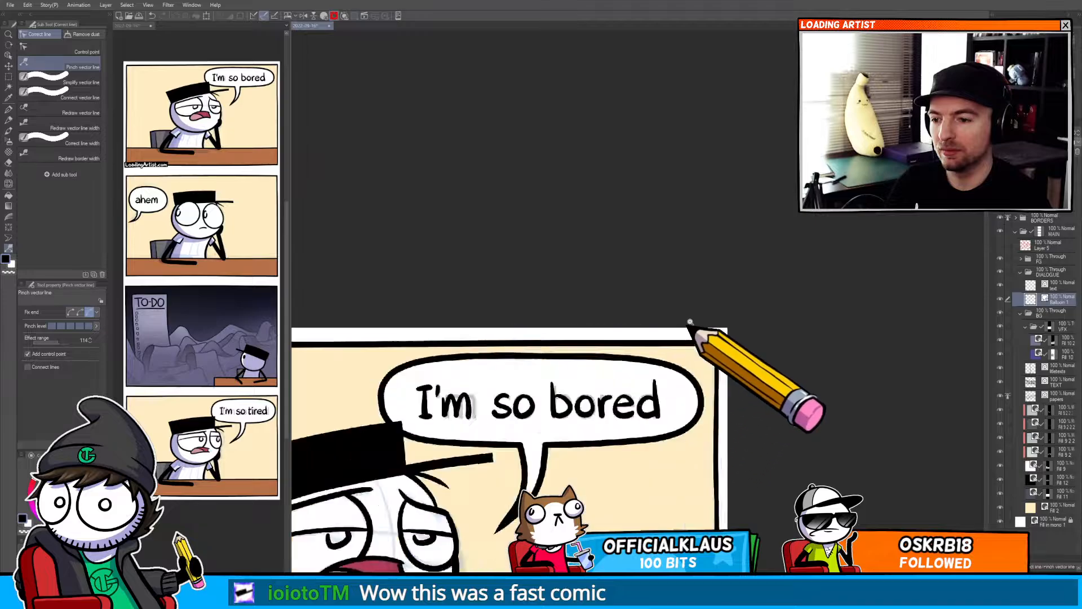
{"action": "scroll", "coordinate": [616, 405], "scroll_direction": "up", "scroll_amount": 5}
{"action": "key", "text": "k"}
{"action": "left_click_drag", "start_coordinate": [642, 439], "coordinate": [833, 298]}
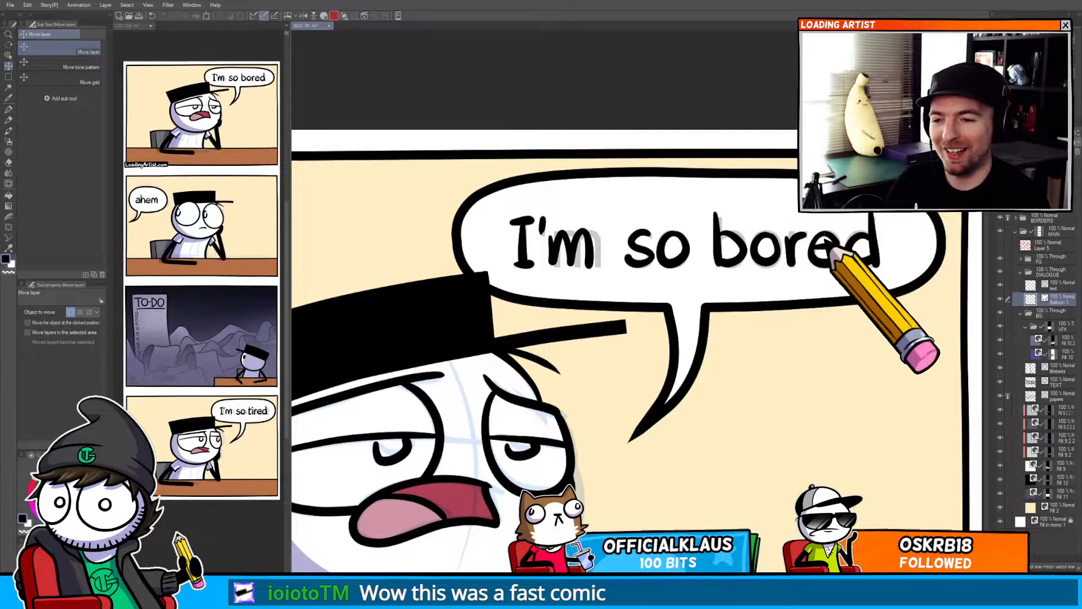
{"action": "left_click", "coordinate": [787, 239], "text": "ctrl+shift"}
{"action": "key", "text": "m"}
{"action": "mouse_move", "coordinate": [471, 336]}
{"action": "left_mouse_down"}
{"action": "mouse_move", "coordinate": [698, 218]}
{"action": "mouse_move", "coordinate": [909, 167]}
{"action": "left_mouse_up"}
{"action": "key", "text": "k"}
{"action": "left_click_drag", "start_coordinate": [754, 270], "coordinate": [758, 258]}
{"action": "key", "text": "ctrl+d"}
{"action": "left_click_drag", "start_coordinate": [747, 299], "coordinate": [716, 299]}
On the third panel's to-do list layer, scribble text lines beside the top checkboxes with the pen.
{"action": "scroll", "coordinate": [712, 356], "scroll_direction": "down", "scroll_amount": 5}
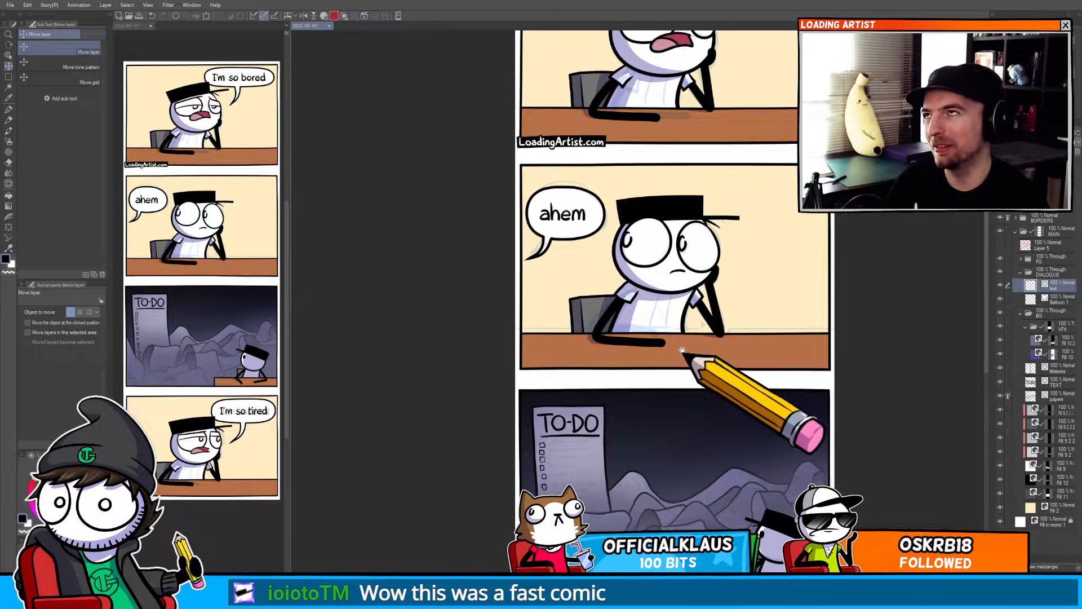
{"action": "scroll", "coordinate": [678, 365], "scroll_direction": "down", "scroll_amount": 8}
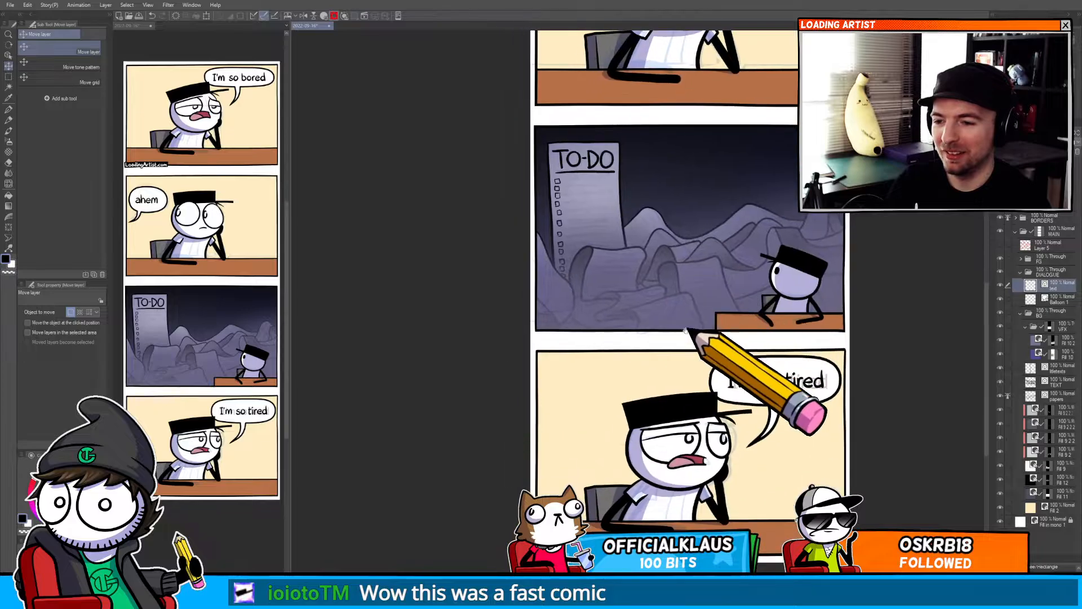
{"action": "left_click_drag", "start_coordinate": [654, 303], "coordinate": [643, 277]}
{"action": "left_click_drag", "start_coordinate": [651, 354], "coordinate": [672, 374]}
{"action": "left_click_drag", "start_coordinate": [699, 291], "coordinate": [670, 445]}
{"action": "left_click_drag", "start_coordinate": [671, 397], "coordinate": [681, 388]}
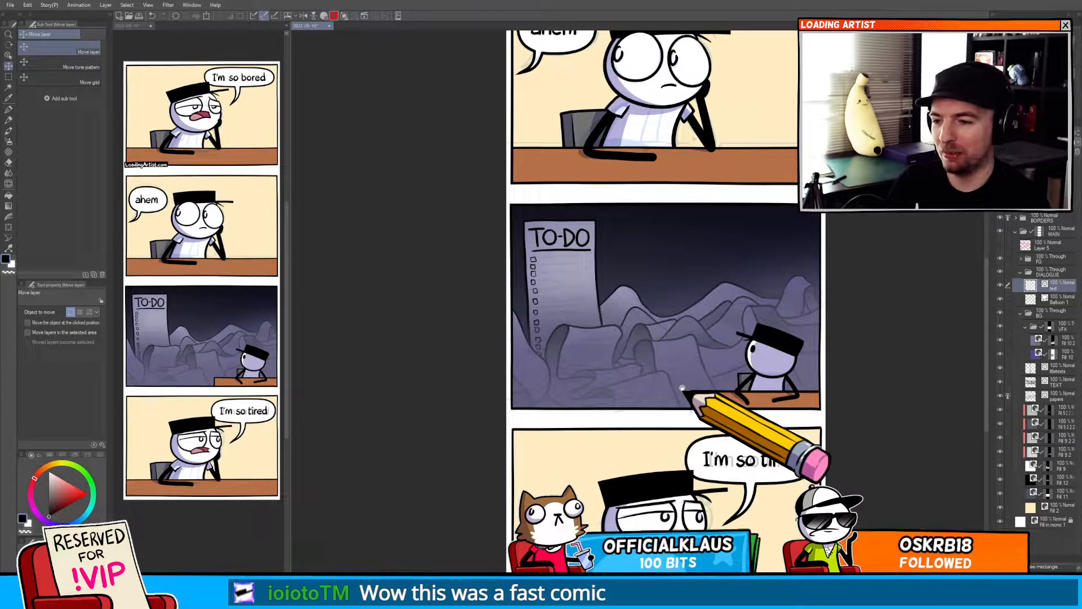
{"action": "left_click_drag", "start_coordinate": [682, 388], "coordinate": [624, 405]}
{"action": "scroll", "coordinate": [604, 303], "scroll_direction": "up", "scroll_amount": 5}
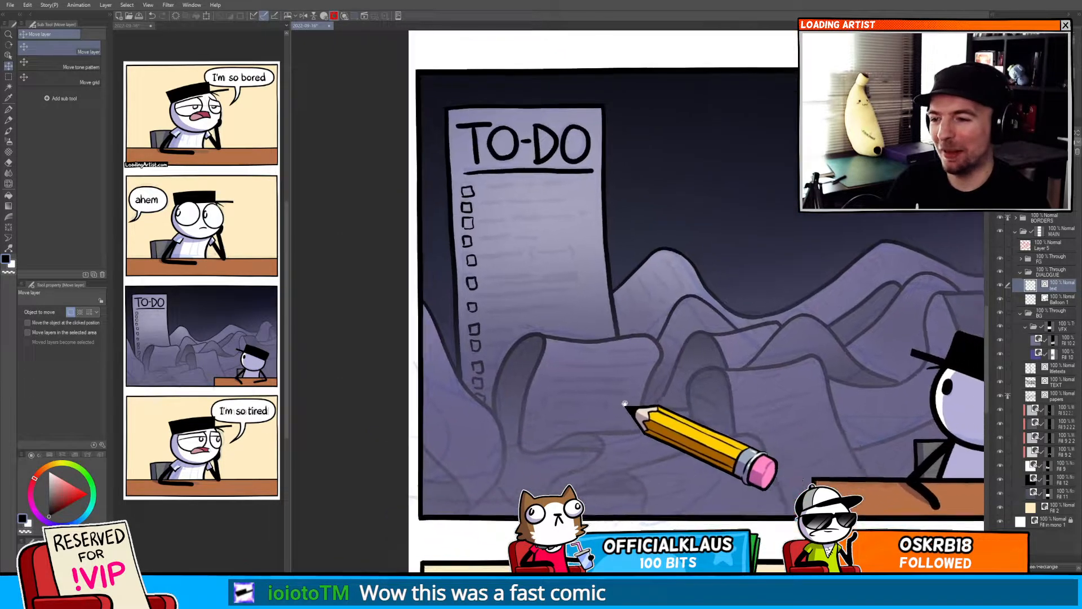
{"action": "left_click", "coordinate": [1042, 302]}
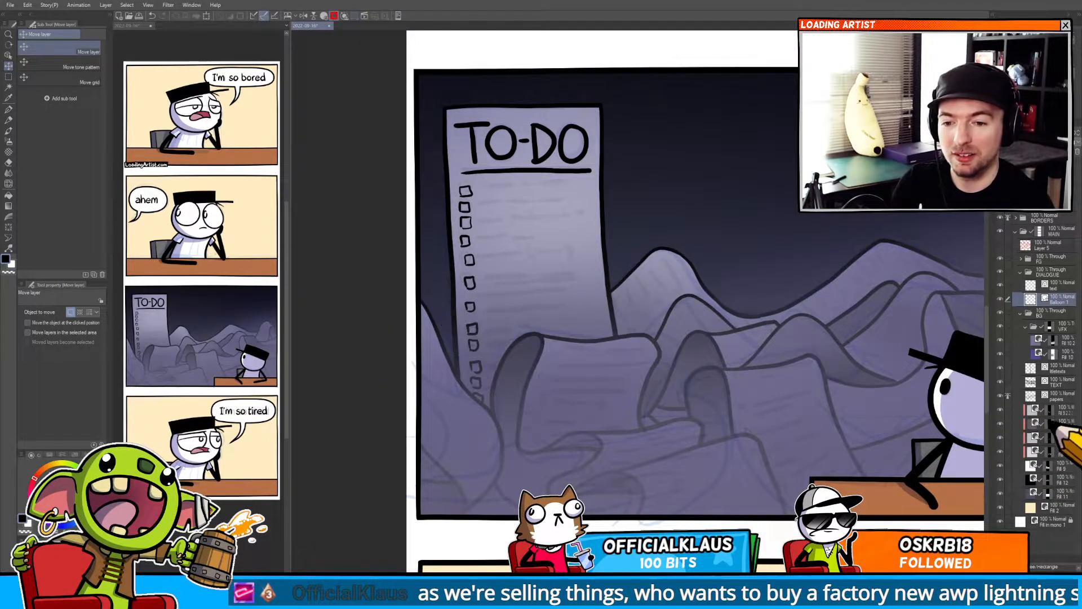
{"action": "left_click", "coordinate": [1048, 465]}
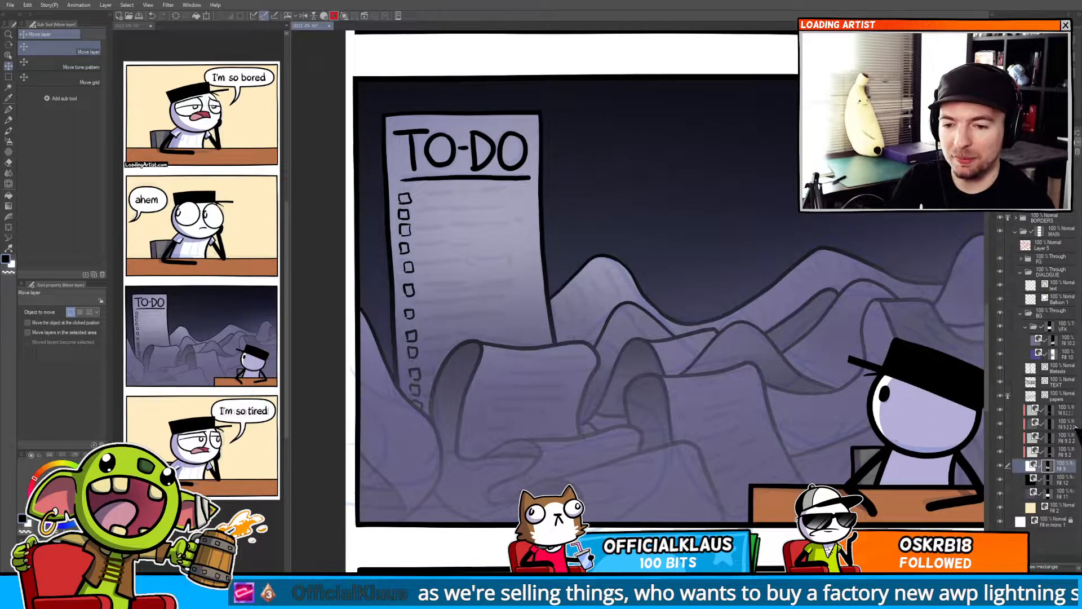
{"action": "left_click_drag", "start_coordinate": [608, 411], "coordinate": [667, 388]}
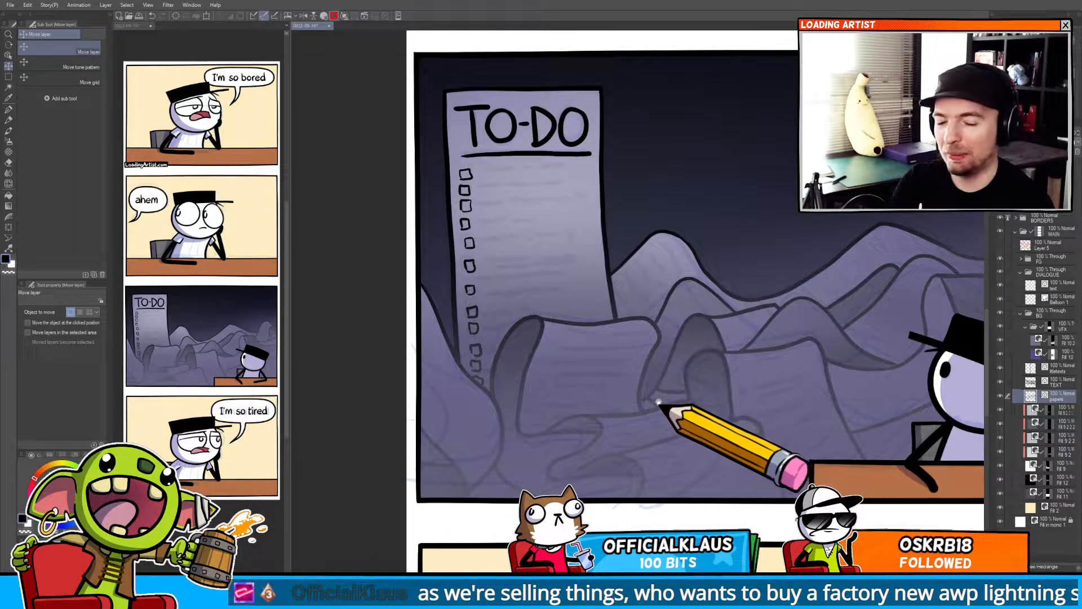
{"action": "mouse_move", "coordinate": [603, 408]}
{"action": "left_mouse_down"}
{"action": "mouse_move", "coordinate": [642, 420]}
{"action": "mouse_move", "coordinate": [620, 388]}
{"action": "left_mouse_up"}
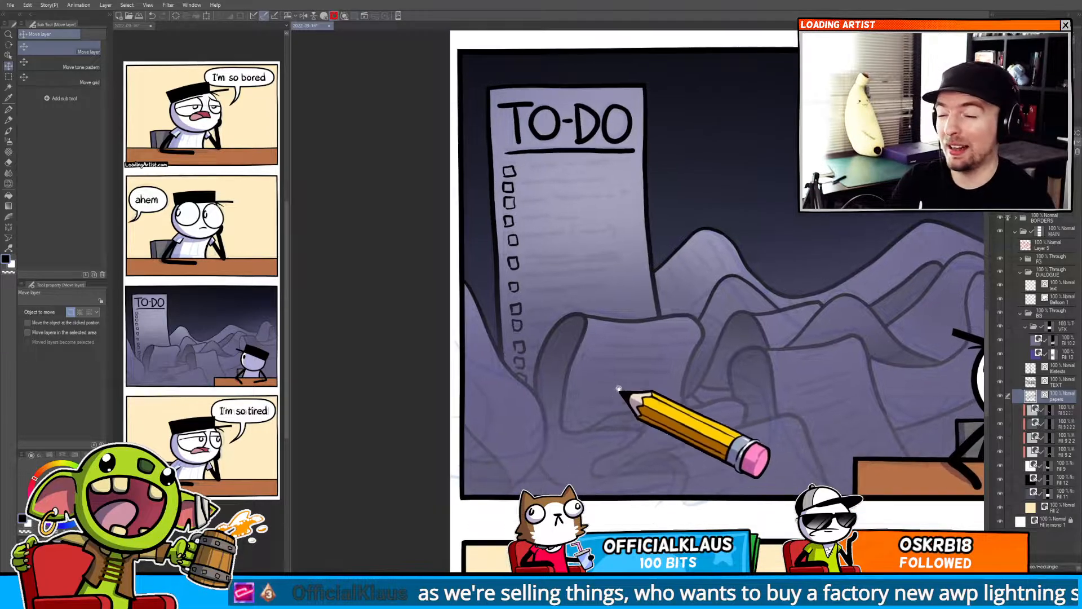
{"action": "left_click_drag", "start_coordinate": [630, 347], "coordinate": [661, 392]}
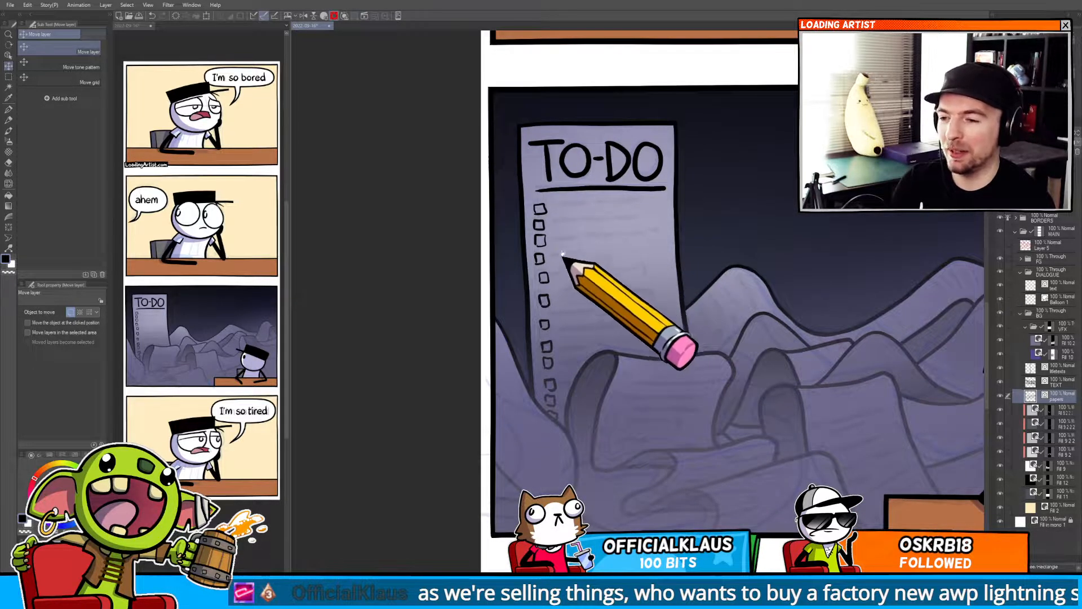
{"action": "mouse_move", "coordinate": [568, 285]}
{"action": "left_mouse_down"}
{"action": "mouse_move", "coordinate": [556, 281]}
{"action": "mouse_move", "coordinate": [573, 262]}
{"action": "left_mouse_up"}
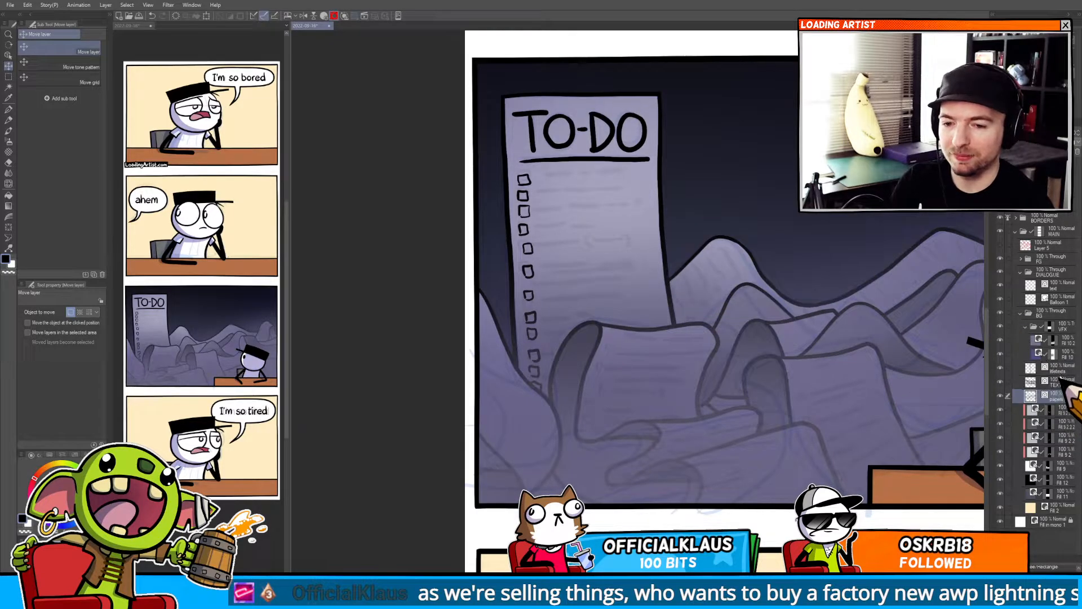
{"action": "scroll", "coordinate": [562, 184], "scroll_direction": "up", "scroll_amount": 5}
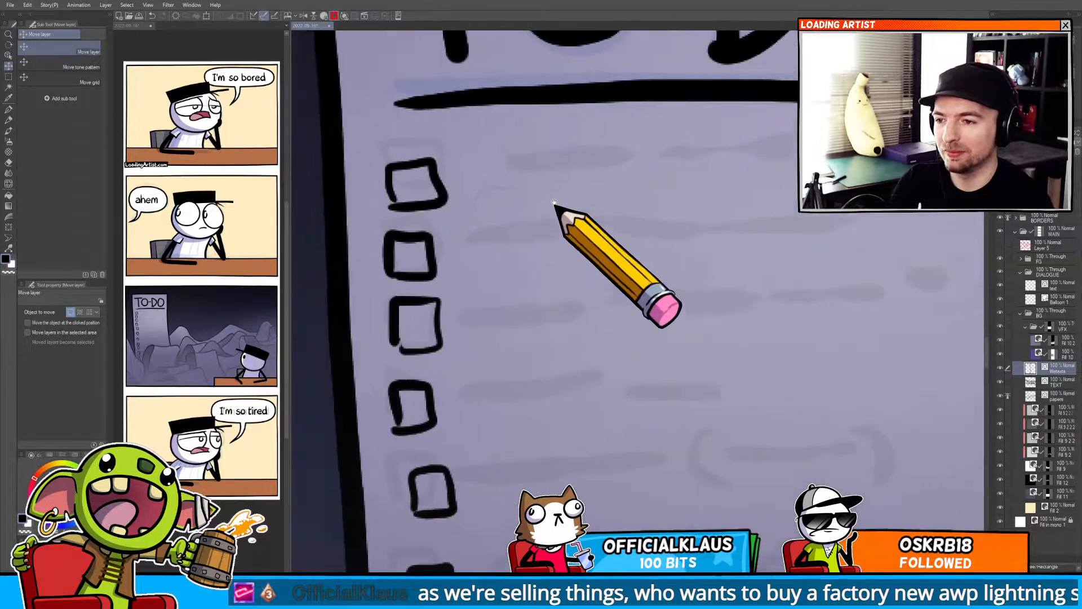
{"action": "key", "text": "p"}
{"action": "left_click_drag", "start_coordinate": [540, 197], "coordinate": [657, 182]}
{"action": "mouse_move", "coordinate": [667, 182]}
{"action": "left_mouse_down"}
{"action": "mouse_move", "coordinate": [931, 180]}
{"action": "mouse_move", "coordinate": [783, 167]}
{"action": "left_mouse_up"}
{"action": "left_click_drag", "start_coordinate": [375, 238], "coordinate": [476, 237]}
{"action": "left_click_drag", "start_coordinate": [496, 231], "coordinate": [558, 234]}
{"action": "mouse_move", "coordinate": [570, 240]}
{"action": "left_mouse_down"}
{"action": "mouse_move", "coordinate": [713, 217]}
{"action": "mouse_move", "coordinate": [843, 222]}
{"action": "left_mouse_up"}
{"action": "left_click_drag", "start_coordinate": [664, 295], "coordinate": [736, 220]}
{"action": "left_click_drag", "start_coordinate": [445, 235], "coordinate": [668, 223]}
{"action": "left_click", "coordinate": [694, 221]}
Scribble more text lines beside the lower to-do checkboxes, including a bracketed note.
{"action": "left_click_drag", "start_coordinate": [465, 307], "coordinate": [754, 298]}
{"action": "left_click_drag", "start_coordinate": [785, 298], "coordinate": [811, 295]}
{"action": "left_click_drag", "start_coordinate": [842, 297], "coordinate": [887, 297]}
{"action": "left_click_drag", "start_coordinate": [752, 352], "coordinate": [730, 275]}
{"action": "left_click_drag", "start_coordinate": [437, 310], "coordinate": [524, 313]}
{"action": "left_click_drag", "start_coordinate": [541, 309], "coordinate": [651, 308]}
{"action": "left_click_drag", "start_coordinate": [712, 261], "coordinate": [717, 338]}
{"action": "left_click_drag", "start_coordinate": [710, 308], "coordinate": [808, 298]}
{"action": "mouse_move", "coordinate": [813, 262]}
{"action": "left_mouse_down"}
{"action": "mouse_move", "coordinate": [844, 288]}
{"action": "mouse_move", "coordinate": [842, 318]}
{"action": "left_mouse_up"}
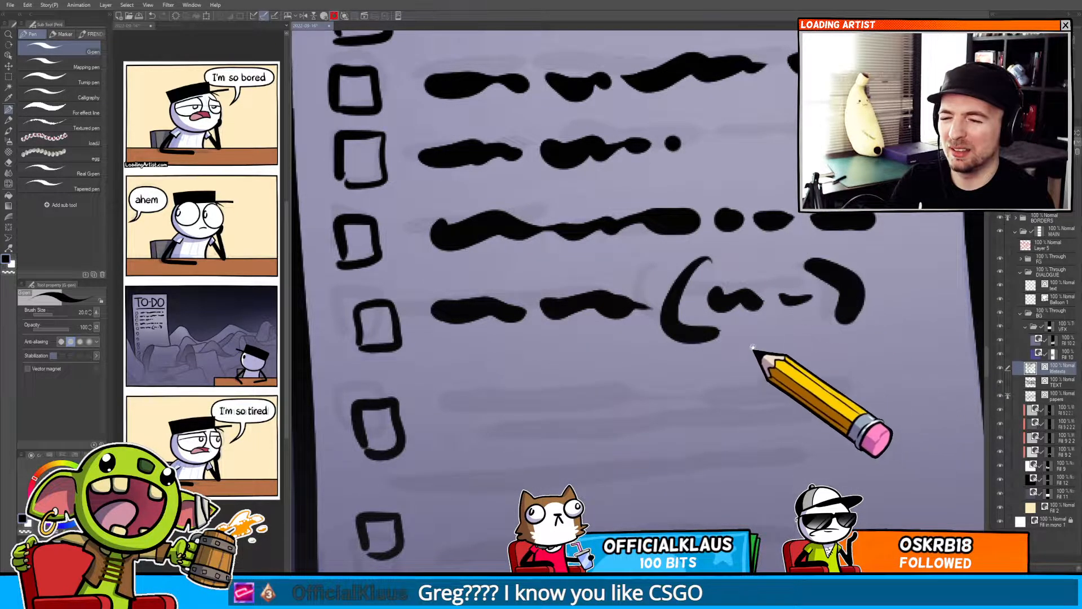
{"action": "left_click_drag", "start_coordinate": [746, 342], "coordinate": [790, 235]}
{"action": "mouse_move", "coordinate": [514, 296]}
{"action": "left_mouse_down"}
{"action": "mouse_move", "coordinate": [596, 296]}
{"action": "mouse_move", "coordinate": [856, 280]}
{"action": "left_mouse_up"}
{"action": "left_click", "coordinate": [886, 282]}
{"action": "left_click_drag", "start_coordinate": [924, 282], "coordinate": [947, 281]}
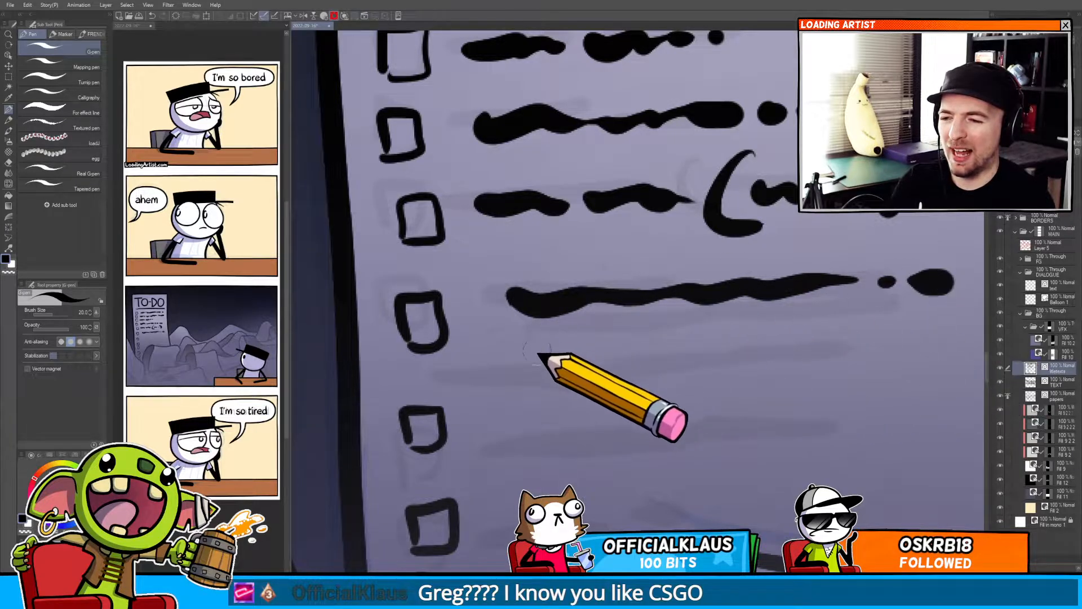
{"action": "left_click_drag", "start_coordinate": [521, 345], "coordinate": [626, 341]}
{"action": "left_click_drag", "start_coordinate": [646, 337], "coordinate": [781, 329]}
{"action": "left_click_drag", "start_coordinate": [811, 329], "coordinate": [937, 316]}
{"action": "left_click_drag", "start_coordinate": [533, 384], "coordinate": [676, 379]}
{"action": "left_click", "coordinate": [593, 385]}
{"action": "mouse_move", "coordinate": [692, 376]}
{"action": "left_mouse_down"}
{"action": "mouse_move", "coordinate": [706, 374]}
{"action": "mouse_move", "coordinate": [678, 399]}
{"action": "left_mouse_up"}
{"action": "scroll", "coordinate": [677, 399], "scroll_direction": "down", "scroll_amount": 5}
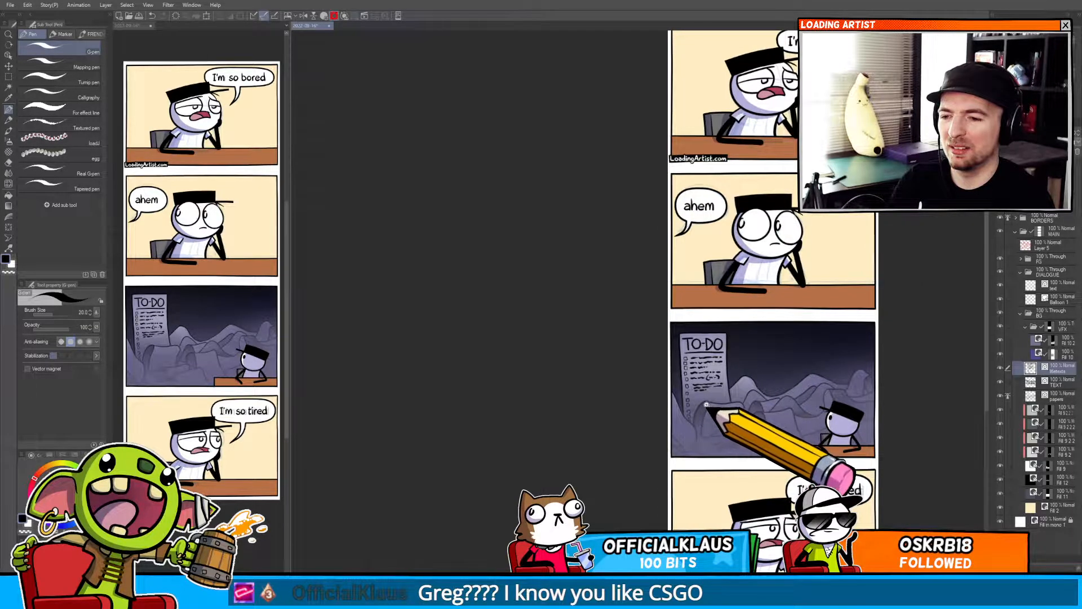
Scribble text lines beside the lowest checkboxes of the upright to-do sheet, redrawing one short line.
{"action": "scroll", "coordinate": [713, 389], "scroll_direction": "up", "scroll_amount": 5}
{"action": "mouse_move", "coordinate": [585, 280]}
{"action": "left_mouse_down"}
{"action": "mouse_move", "coordinate": [586, 302]}
{"action": "mouse_move", "coordinate": [624, 293]}
{"action": "left_mouse_up"}
{"action": "scroll", "coordinate": [581, 303], "scroll_direction": "up", "scroll_amount": 2}
{"action": "left_click", "coordinate": [574, 305]}
{"action": "left_click", "coordinate": [678, 277]}
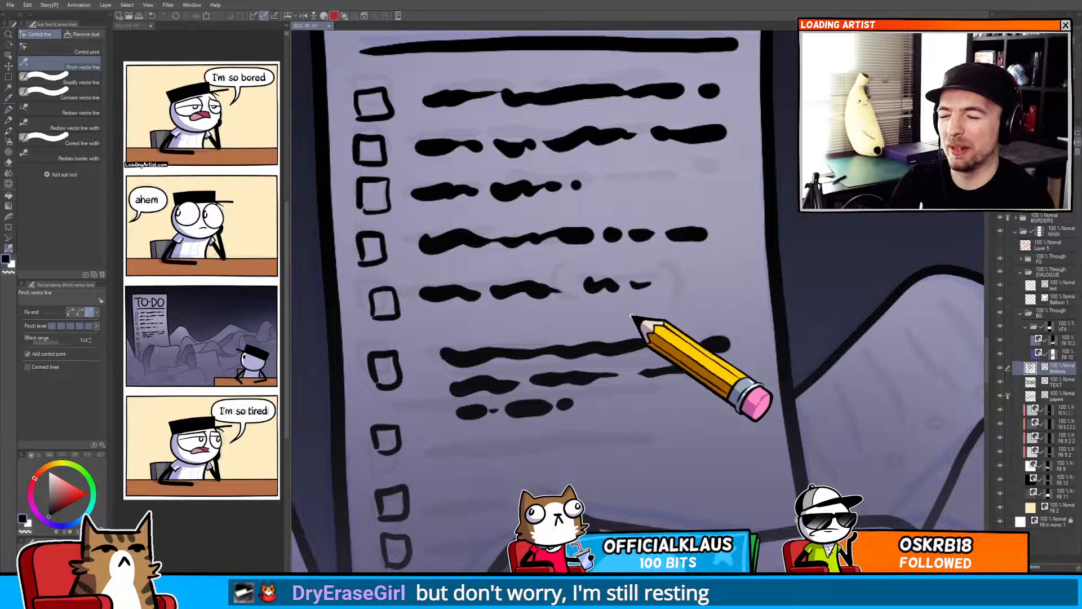
{"action": "left_click_drag", "start_coordinate": [607, 338], "coordinate": [649, 179]}
{"action": "left_click_drag", "start_coordinate": [493, 295], "coordinate": [618, 277]}
{"action": "key", "text": "ctrl+z"}
{"action": "left_click_drag", "start_coordinate": [496, 342], "coordinate": [578, 339]}
{"action": "left_click_drag", "start_coordinate": [589, 339], "coordinate": [795, 322]}
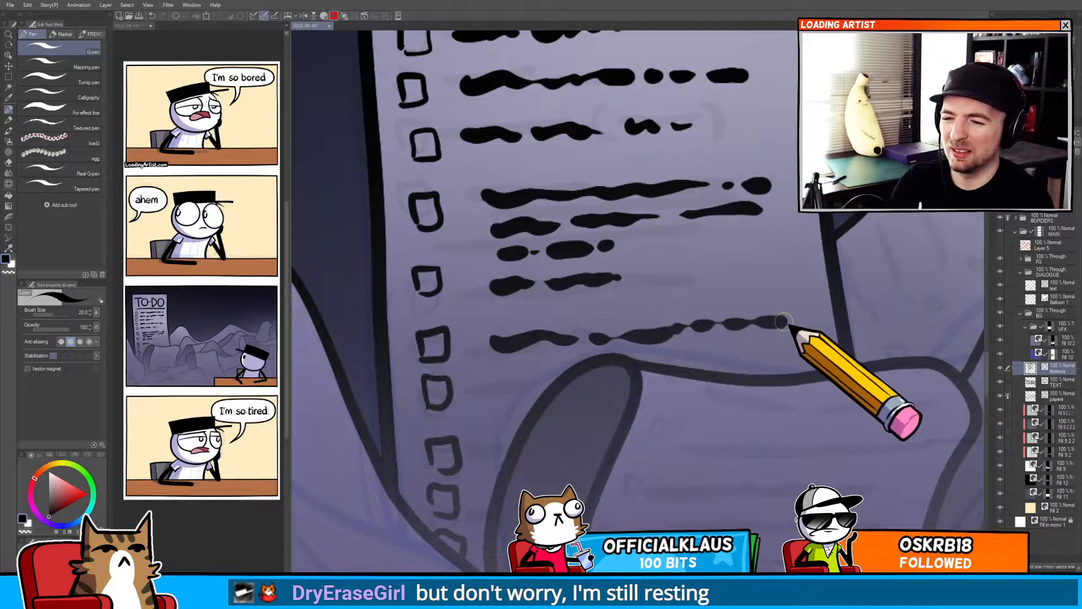
{"action": "left_click_drag", "start_coordinate": [494, 389], "coordinate": [600, 376]}
{"action": "key", "text": "c"}
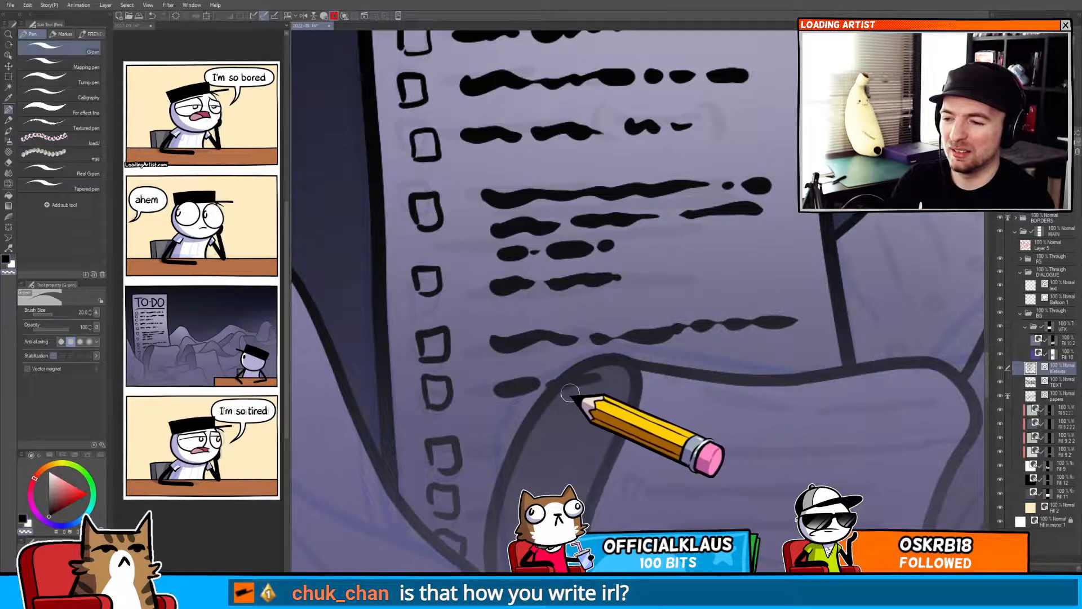
{"action": "key", "text": "ctrl+z"}
{"action": "key", "text": "ctrl+z"}
{"action": "key", "text": "c"}
{"action": "left_click_drag", "start_coordinate": [501, 383], "coordinate": [555, 382]}
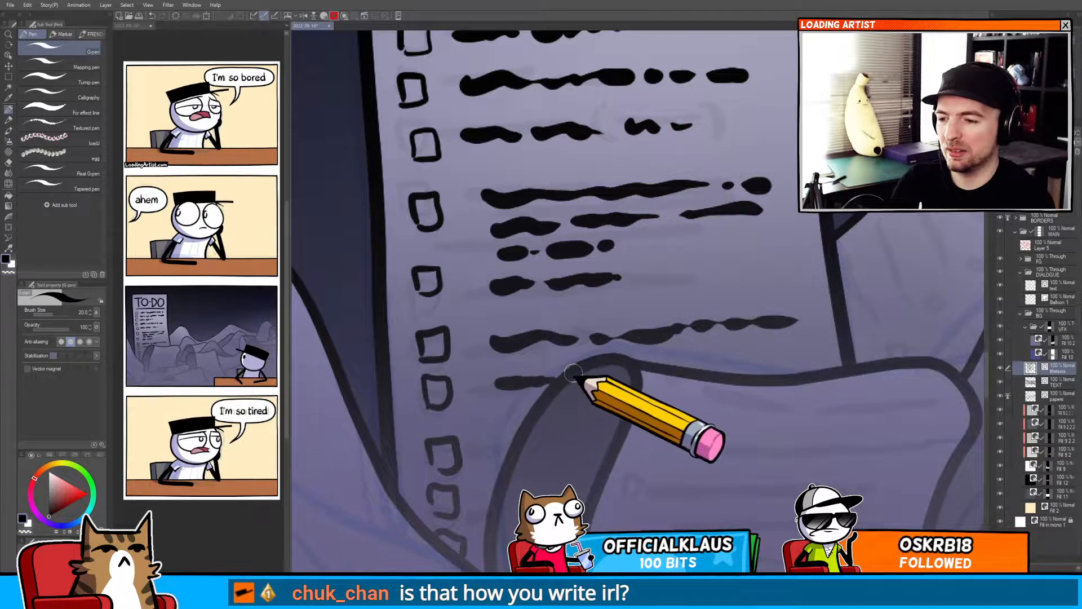
Reduce the pen size and draw small checkboxes down the left edge of the curled paper below the sheet.
{"action": "left_click_drag", "start_coordinate": [712, 370], "coordinate": [745, 366]}
{"action": "left_click_drag", "start_coordinate": [759, 366], "coordinate": [768, 248]}
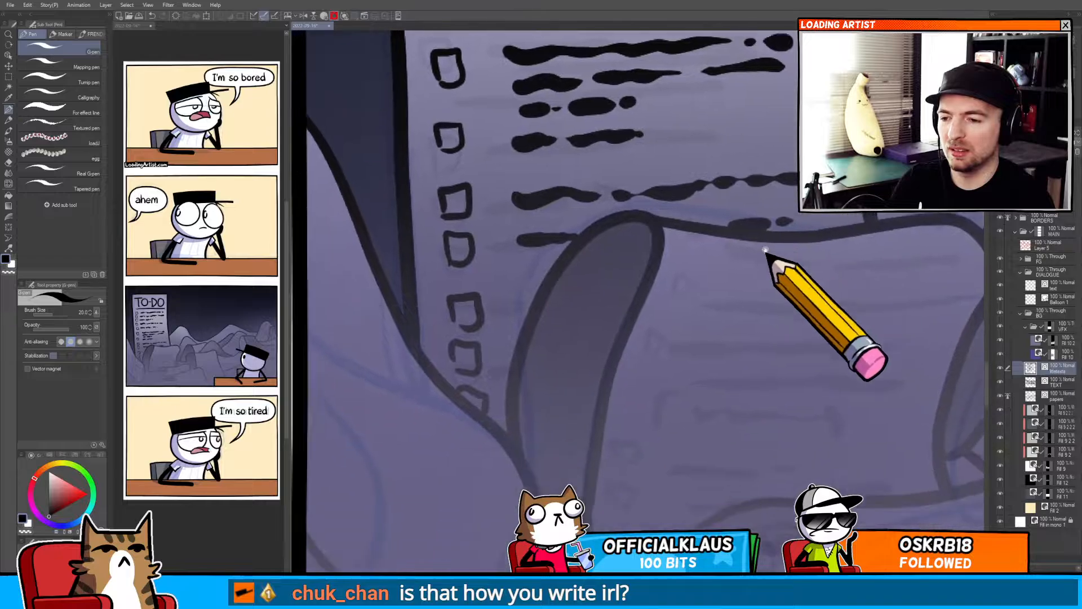
{"action": "left_click_drag", "start_coordinate": [524, 294], "coordinate": [540, 286]}
{"action": "left_click_drag", "start_coordinate": [591, 369], "coordinate": [479, 363]}
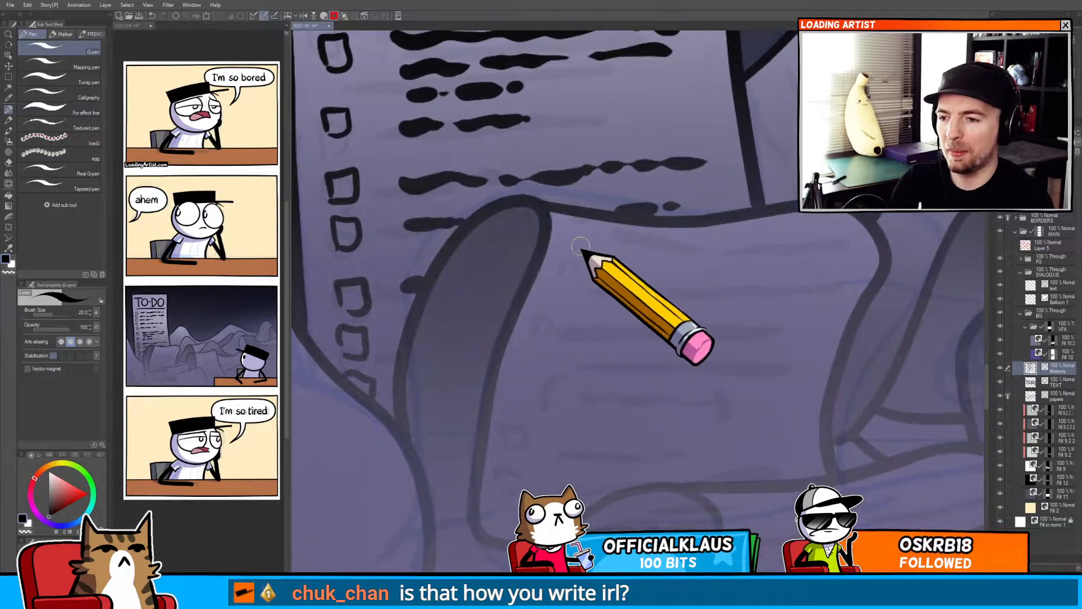
{"action": "mouse_move", "coordinate": [576, 234]}
{"action": "left_mouse_down"}
{"action": "mouse_move", "coordinate": [614, 238]}
{"action": "mouse_move", "coordinate": [674, 280]}
{"action": "mouse_move", "coordinate": [654, 268]}
{"action": "mouse_move", "coordinate": [663, 276]}
{"action": "mouse_move", "coordinate": [642, 319]}
{"action": "left_mouse_up"}
{"action": "key", "text": "ctrl+z"}
{"action": "key", "text": "bracketleft"}
{"action": "key", "text": "bracketleft"}
{"action": "key", "text": "ctrl+z"}
{"action": "key", "text": "ctrl+z"}
{"action": "mouse_move", "coordinate": [645, 296]}
{"action": "left_mouse_down"}
{"action": "mouse_move", "coordinate": [661, 307]}
{"action": "mouse_move", "coordinate": [642, 321]}
{"action": "left_mouse_up"}
{"action": "left_click_drag", "start_coordinate": [615, 356], "coordinate": [613, 371]}
{"action": "mouse_move", "coordinate": [616, 356]}
{"action": "left_mouse_down"}
{"action": "mouse_move", "coordinate": [634, 362]}
{"action": "mouse_move", "coordinate": [615, 377]}
{"action": "left_mouse_up"}
{"action": "left_click_drag", "start_coordinate": [588, 456], "coordinate": [589, 482]}
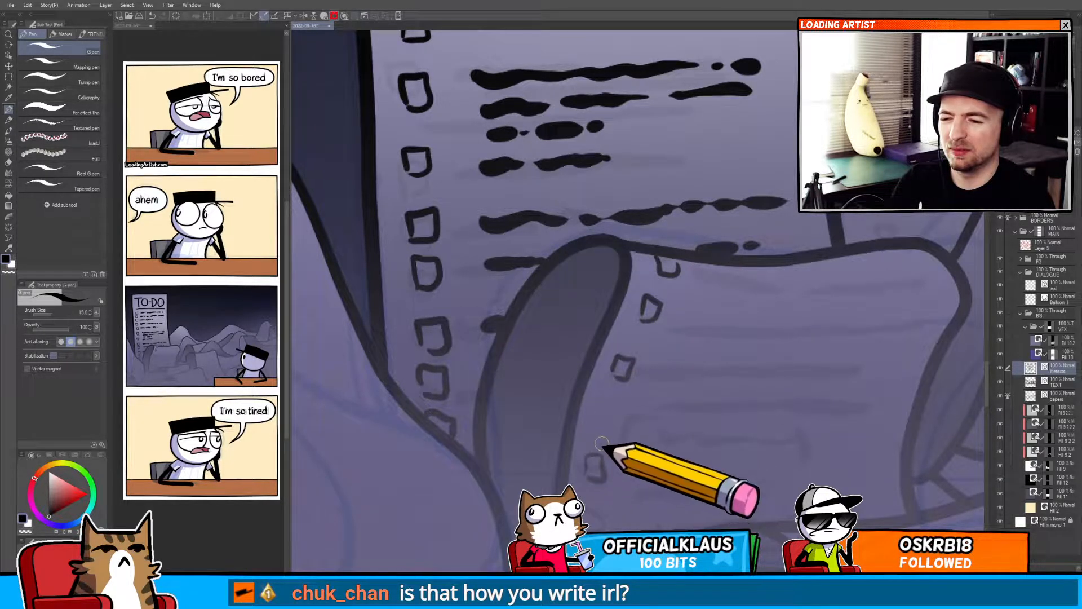
{"action": "left_click_drag", "start_coordinate": [599, 404], "coordinate": [599, 424]}
{"action": "left_click_drag", "start_coordinate": [600, 403], "coordinate": [604, 424]}
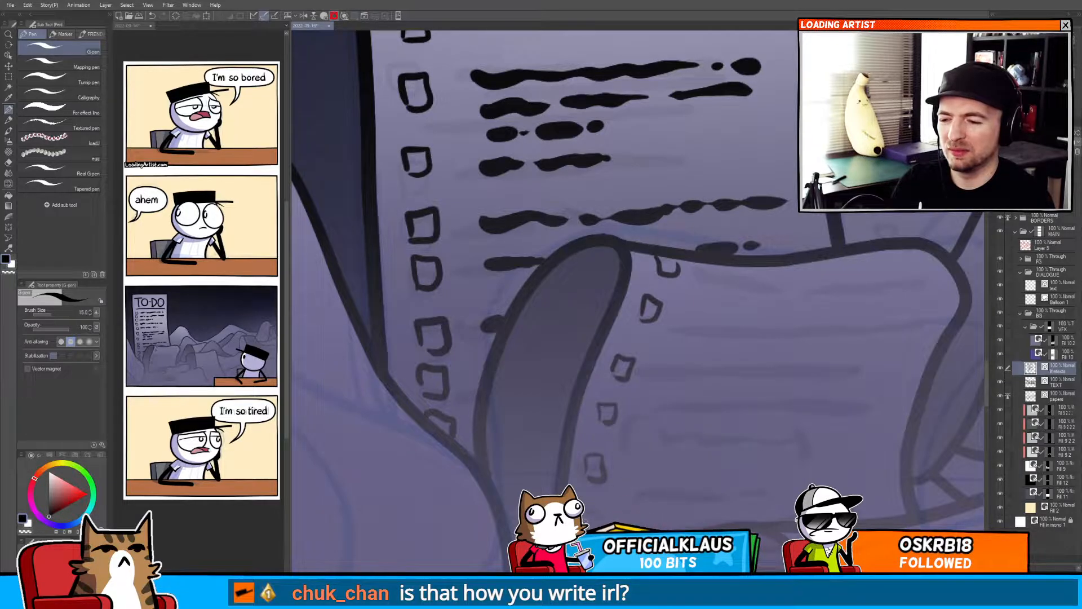
{"action": "left_click_drag", "start_coordinate": [602, 526], "coordinate": [584, 530]}
{"action": "mouse_move", "coordinate": [602, 563]}
{"action": "left_mouse_down"}
{"action": "mouse_move", "coordinate": [580, 454]}
{"action": "mouse_move", "coordinate": [722, 465]}
{"action": "mouse_move", "coordinate": [717, 422]}
{"action": "left_mouse_up"}
{"action": "key", "text": "ctrl+z"}
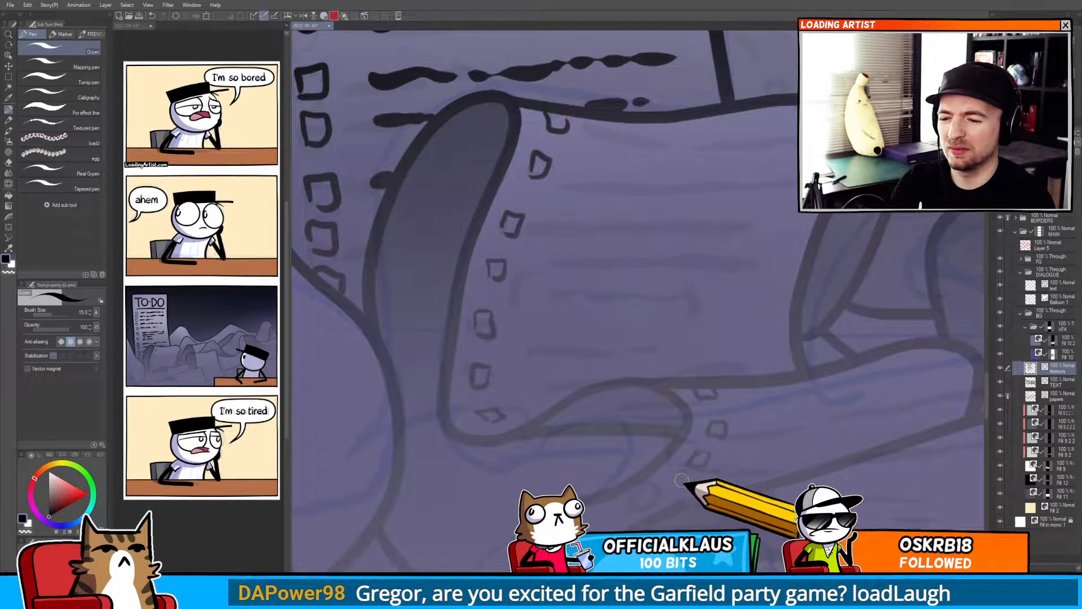
Draw more small checkboxes along the edges of the lower curled pages in the pile.
{"action": "left_click_drag", "start_coordinate": [700, 459], "coordinate": [677, 445]}
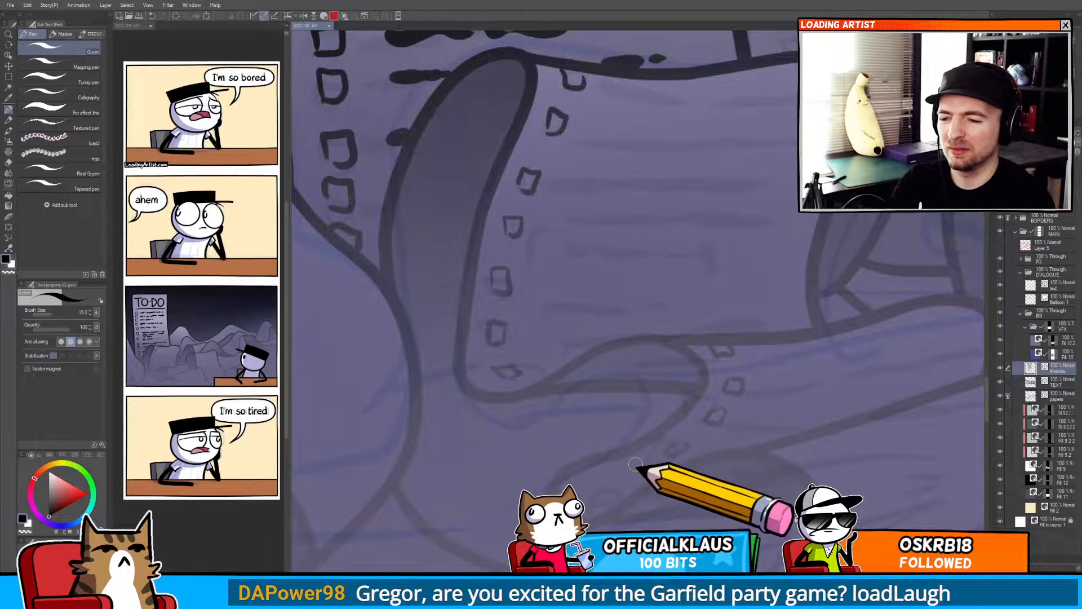
{"action": "left_click_drag", "start_coordinate": [611, 479], "coordinate": [570, 430]}
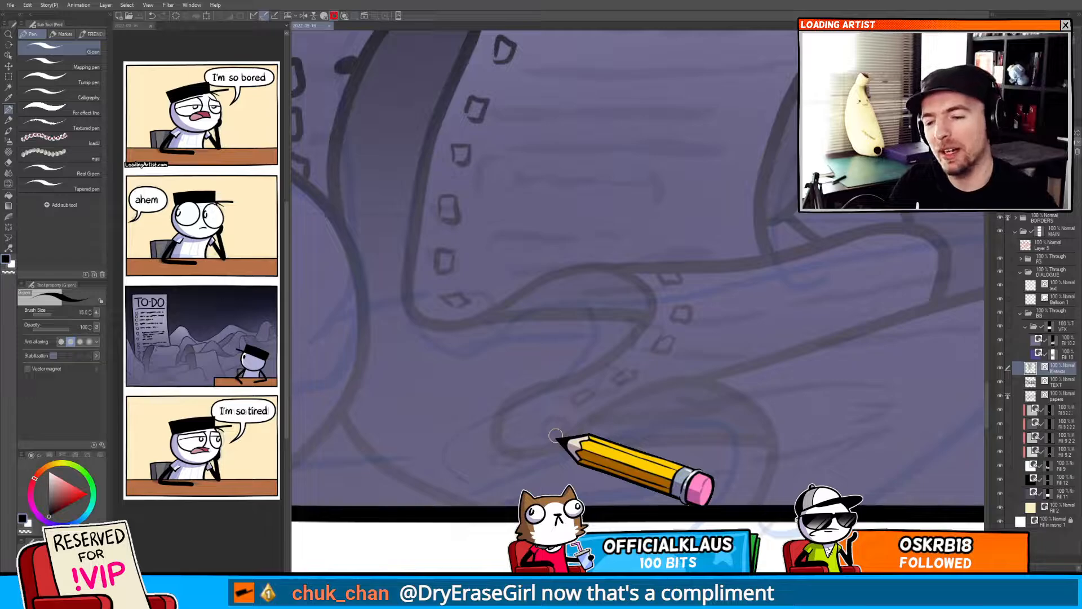
{"action": "left_click_drag", "start_coordinate": [556, 436], "coordinate": [676, 316]}
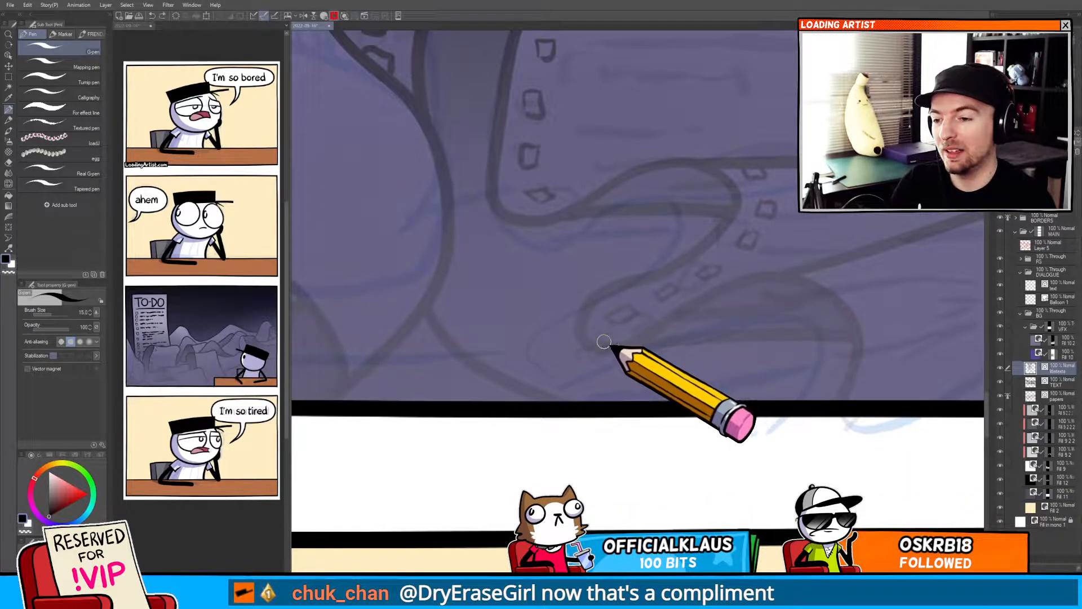
{"action": "key", "text": "y"}
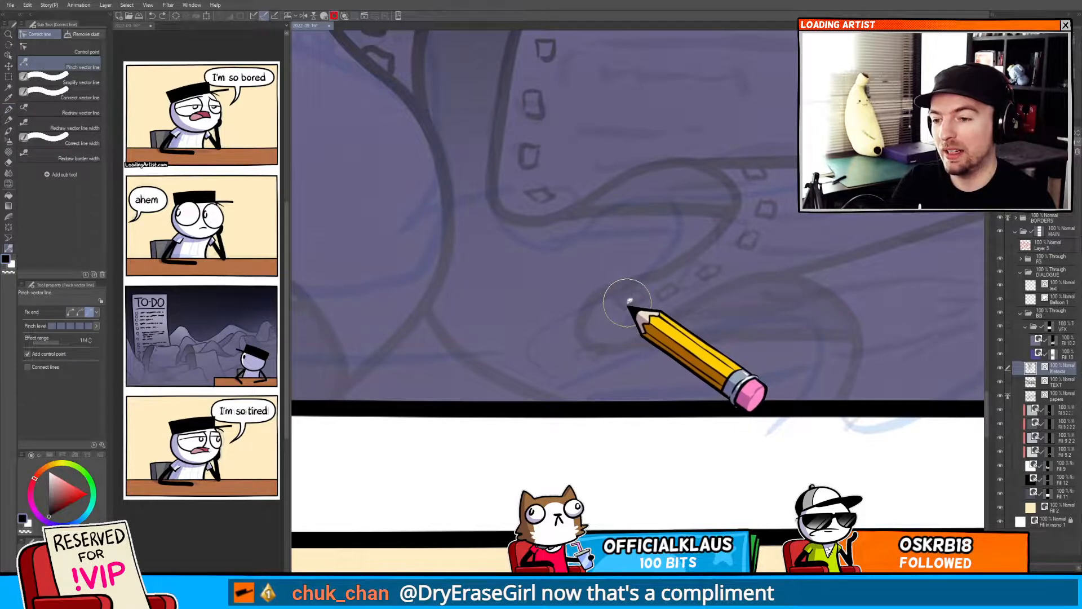
{"action": "key", "text": "p"}
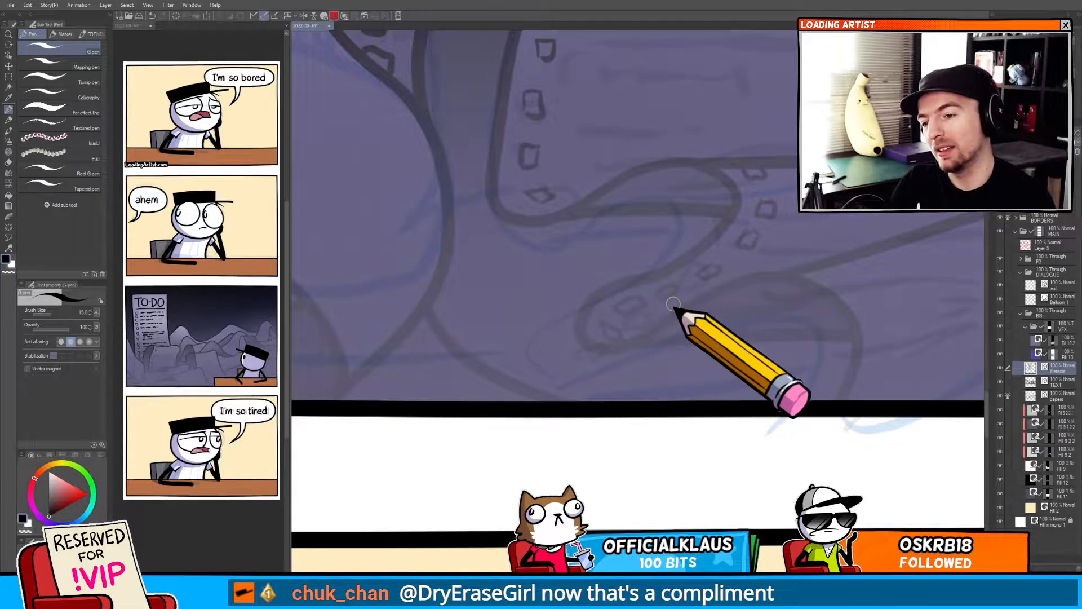
{"action": "left_click_drag", "start_coordinate": [685, 325], "coordinate": [627, 327]}
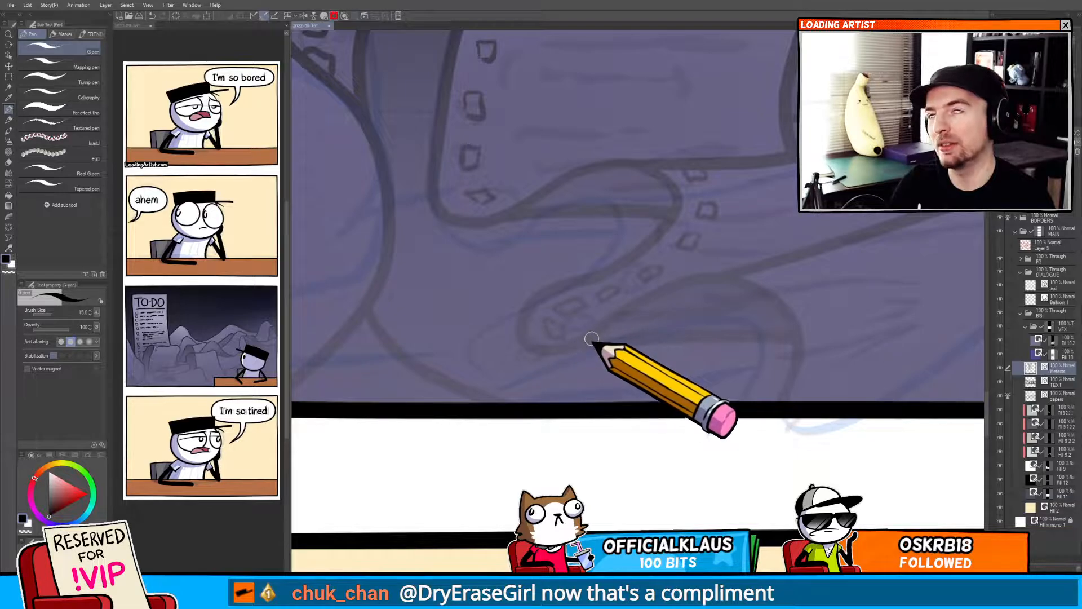
{"action": "left_click_drag", "start_coordinate": [601, 337], "coordinate": [502, 307]}
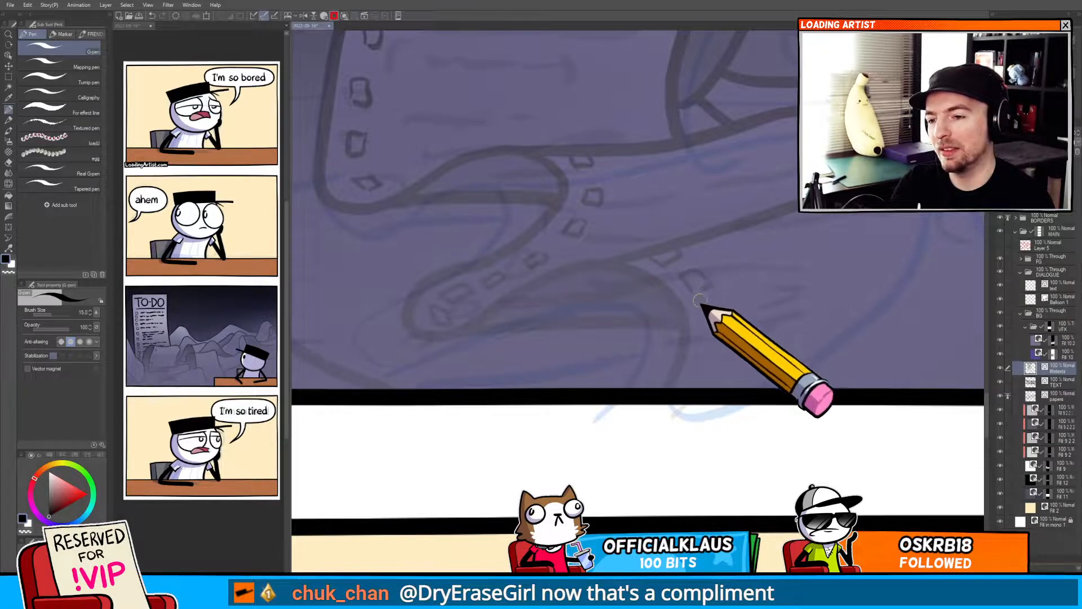
{"action": "left_click_drag", "start_coordinate": [713, 329], "coordinate": [686, 297]}
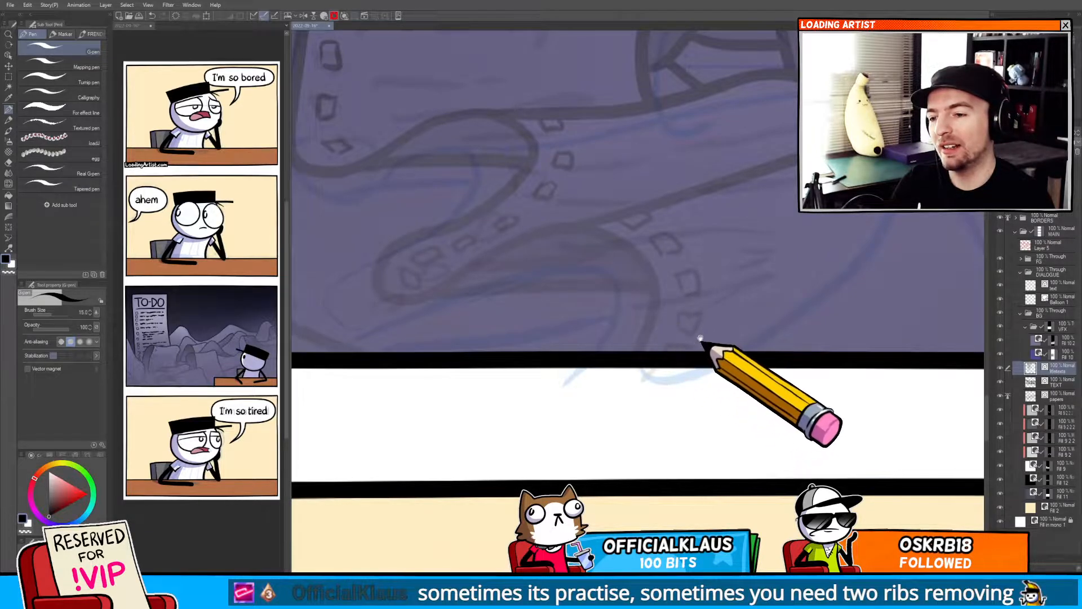
{"action": "mouse_move", "coordinate": [701, 346]}
{"action": "left_mouse_down"}
{"action": "mouse_move", "coordinate": [594, 366]}
{"action": "mouse_move", "coordinate": [626, 311]}
{"action": "mouse_move", "coordinate": [665, 302]}
{"action": "mouse_move", "coordinate": [660, 363]}
{"action": "left_mouse_up"}
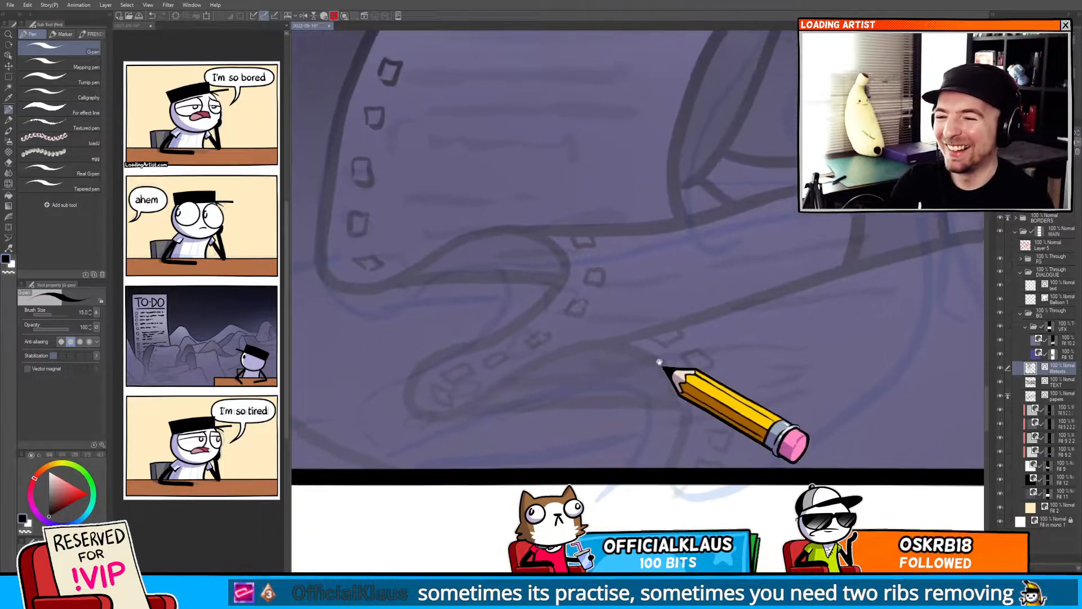
Scribble text lines beside the checkboxes on the curled page just under the main sheet.
{"action": "mouse_move", "coordinate": [599, 244]}
{"action": "left_mouse_down"}
{"action": "mouse_move", "coordinate": [760, 356]}
{"action": "mouse_move", "coordinate": [752, 390]}
{"action": "left_mouse_up"}
{"action": "left_click_drag", "start_coordinate": [619, 121], "coordinate": [715, 120]}
{"action": "key", "text": "ctrl+z"}
{"action": "left_click_drag", "start_coordinate": [623, 121], "coordinate": [809, 114]}
{"action": "left_click_drag", "start_coordinate": [590, 168], "coordinate": [716, 167]}
{"action": "left_click_drag", "start_coordinate": [727, 167], "coordinate": [801, 166]}
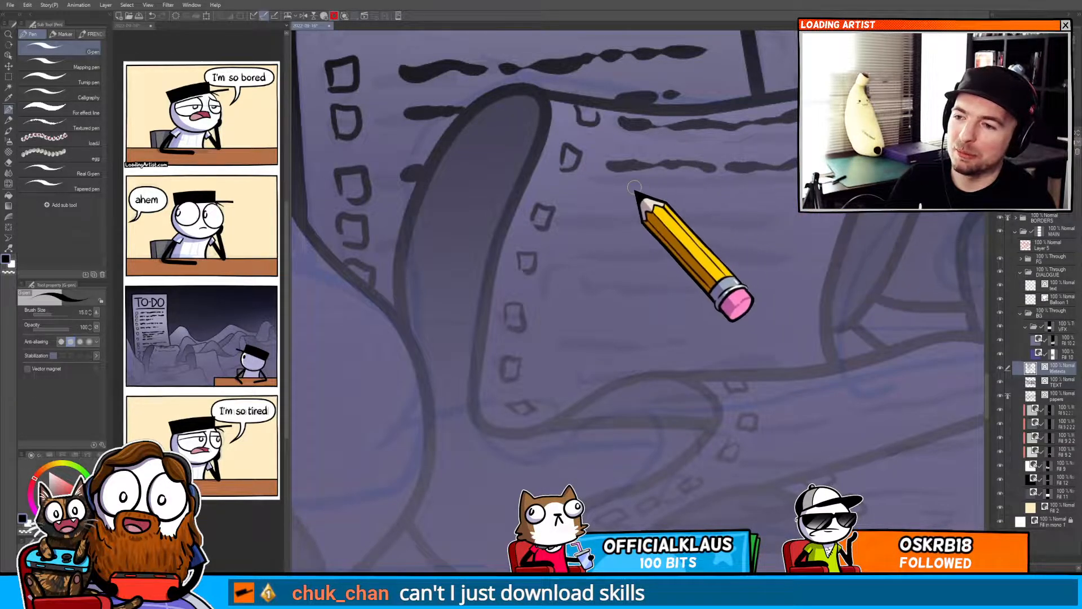
{"action": "mouse_move", "coordinate": [598, 186]}
{"action": "left_mouse_down"}
{"action": "mouse_move", "coordinate": [737, 187]}
{"action": "mouse_move", "coordinate": [721, 197]}
{"action": "mouse_move", "coordinate": [729, 190]}
{"action": "left_mouse_up"}
{"action": "left_click_drag", "start_coordinate": [601, 203], "coordinate": [797, 201]}
{"action": "mouse_move", "coordinate": [599, 217]}
{"action": "left_mouse_down"}
{"action": "mouse_move", "coordinate": [692, 219]}
{"action": "mouse_move", "coordinate": [654, 221]}
{"action": "mouse_move", "coordinate": [633, 238]}
{"action": "mouse_move", "coordinate": [675, 244]}
{"action": "mouse_move", "coordinate": [812, 244]}
{"action": "left_mouse_up"}
{"action": "key", "text": "y"}
{"action": "key", "text": "p"}
{"action": "scroll", "coordinate": [597, 243], "scroll_direction": "down", "scroll_amount": 2}
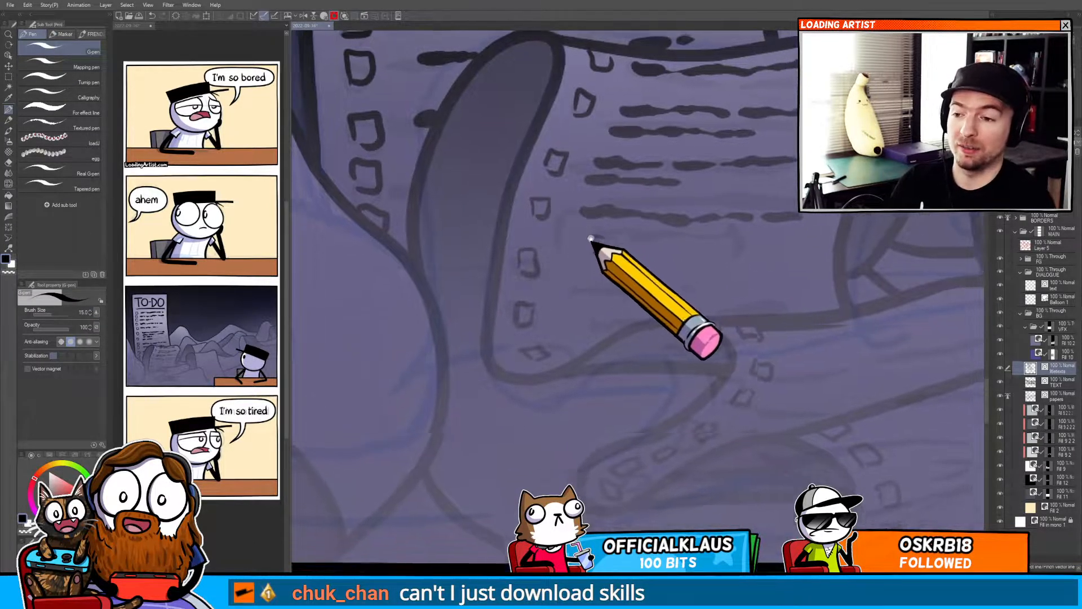
{"action": "left_click_drag", "start_coordinate": [589, 234], "coordinate": [750, 234]}
{"action": "left_click_drag", "start_coordinate": [570, 271], "coordinate": [793, 271]}
{"action": "left_click_drag", "start_coordinate": [569, 314], "coordinate": [664, 312]}
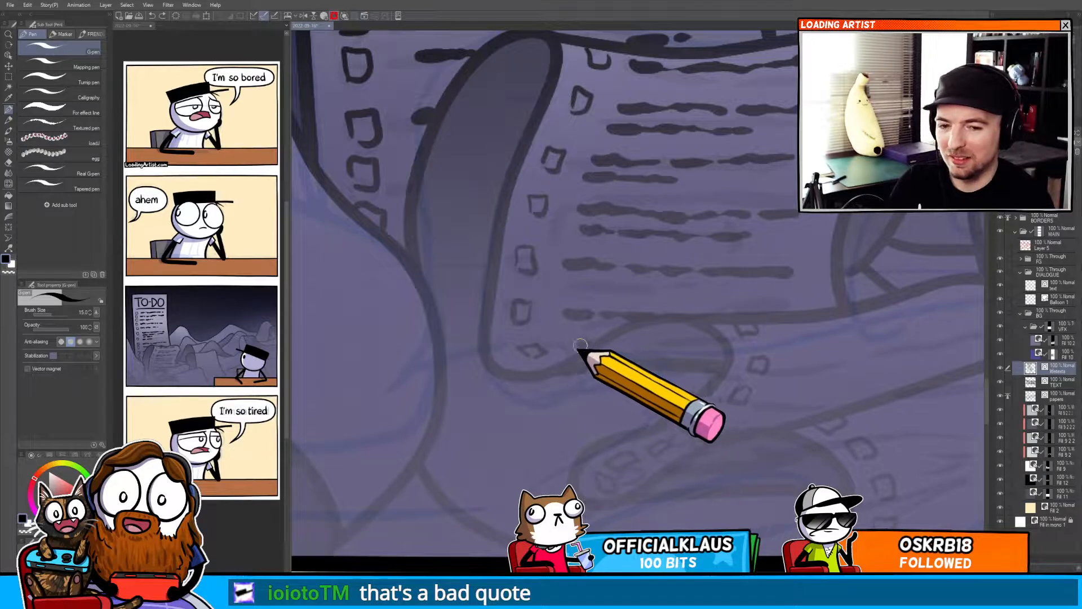
Scribble text lines on the next curled page further down the paper pile.
{"action": "mouse_move", "coordinate": [566, 348]}
{"action": "left_mouse_down"}
{"action": "mouse_move", "coordinate": [602, 342]}
{"action": "mouse_move", "coordinate": [483, 334]}
{"action": "left_mouse_up"}
{"action": "left_click_drag", "start_coordinate": [581, 330], "coordinate": [544, 419]}
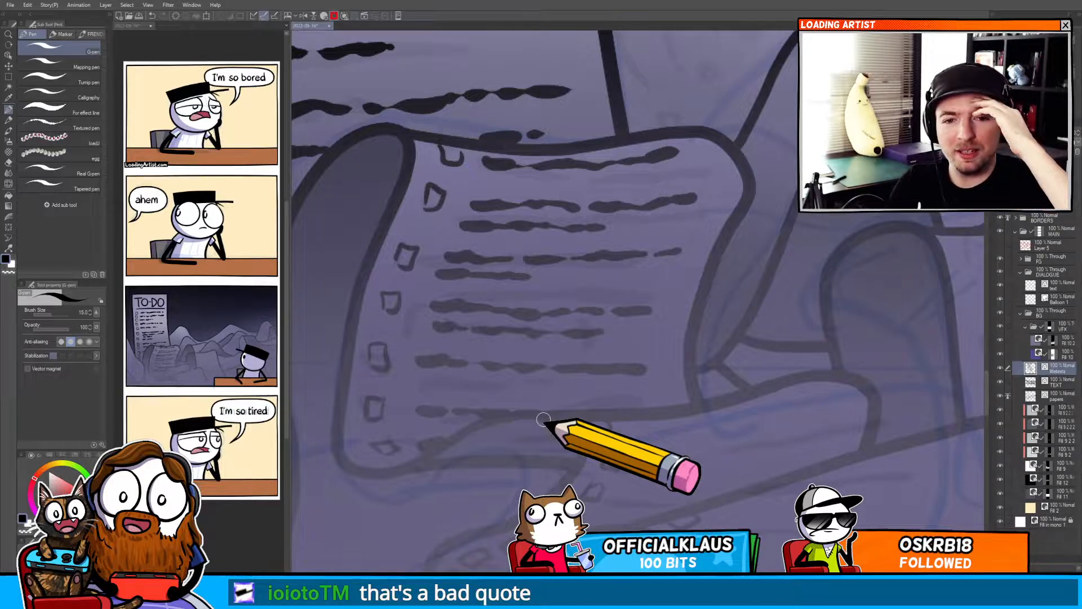
{"action": "key", "text": "k"}
{"action": "mouse_move", "coordinate": [543, 420]}
{"action": "left_mouse_down"}
{"action": "mouse_move", "coordinate": [557, 273]}
{"action": "mouse_move", "coordinate": [561, 297]}
{"action": "mouse_move", "coordinate": [588, 304]}
{"action": "mouse_move", "coordinate": [602, 293]}
{"action": "left_mouse_up"}
{"action": "key", "text": "y"}
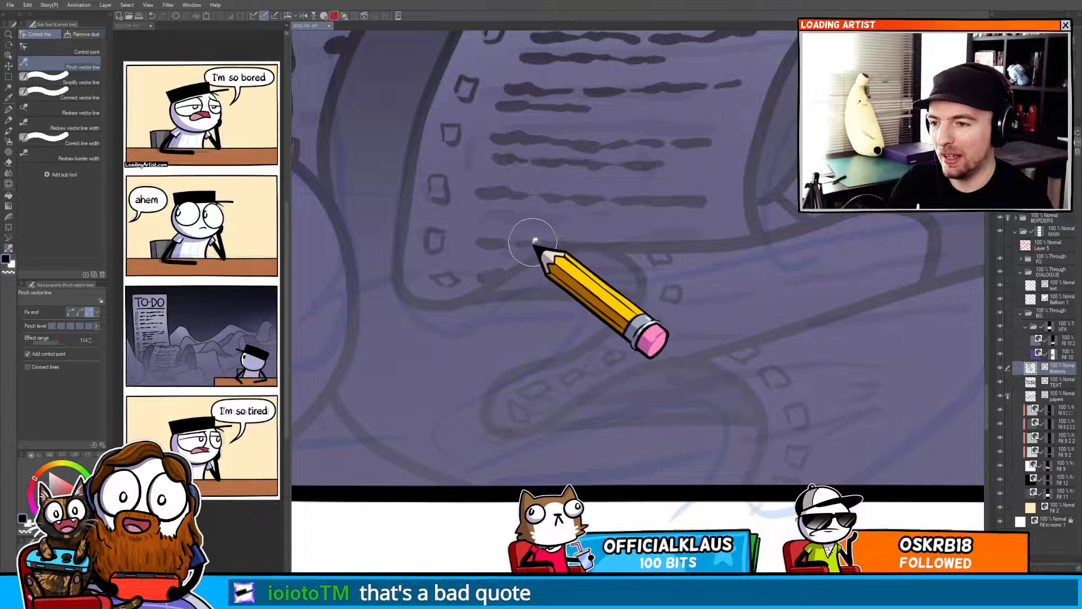
{"action": "key", "text": "p"}
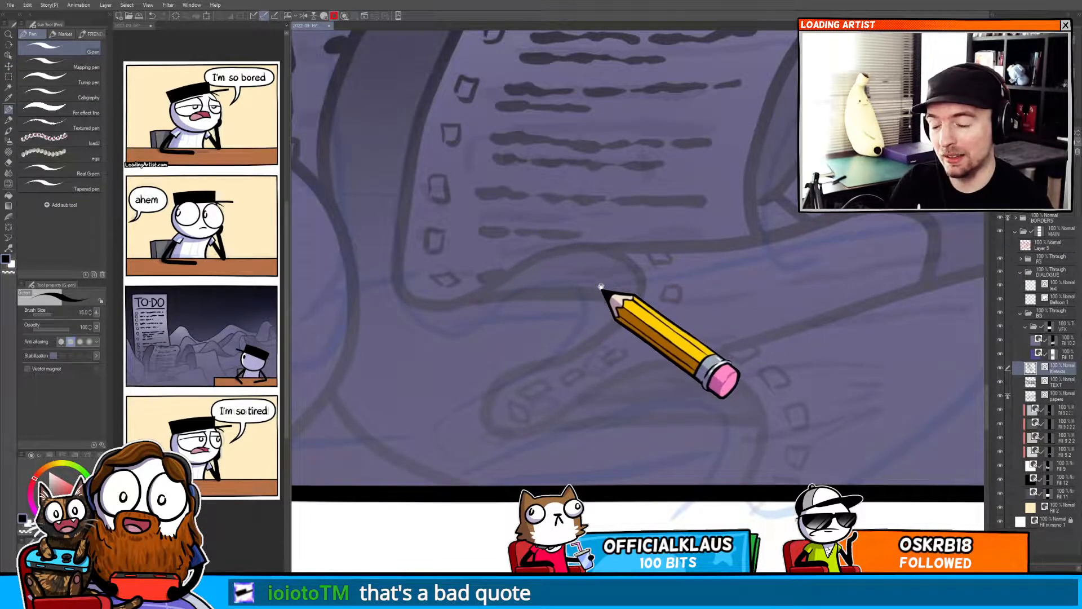
{"action": "mouse_move", "coordinate": [682, 332]}
{"action": "left_mouse_down"}
{"action": "mouse_move", "coordinate": [543, 302]}
{"action": "mouse_move", "coordinate": [597, 319]}
{"action": "left_mouse_up"}
{"action": "left_click_drag", "start_coordinate": [612, 248], "coordinate": [769, 219]}
{"action": "left_click_drag", "start_coordinate": [612, 275], "coordinate": [780, 255]}
{"action": "left_click_drag", "start_coordinate": [613, 285], "coordinate": [677, 282]}
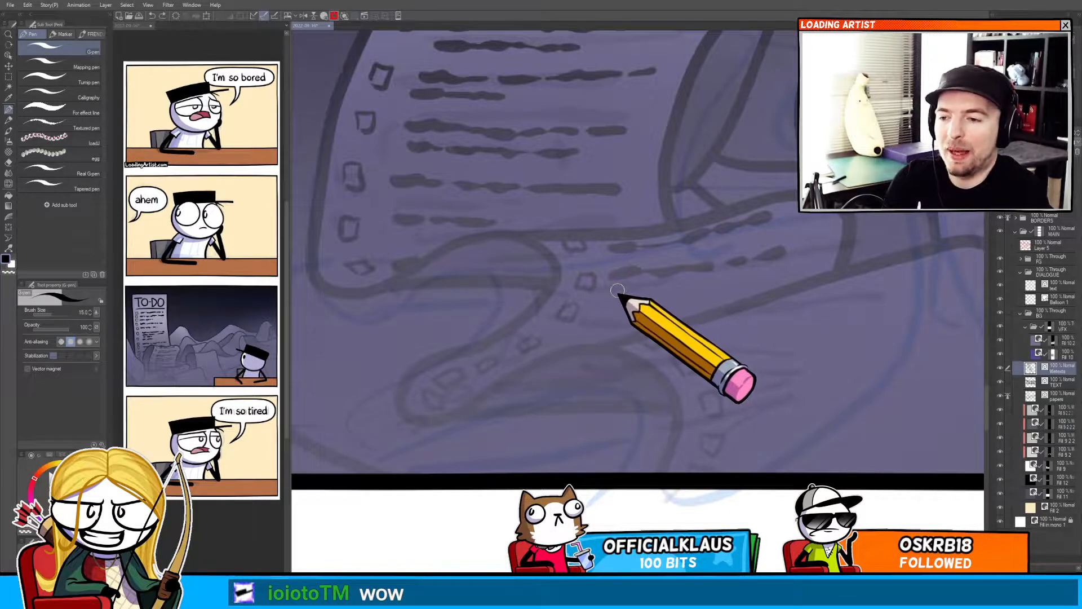
{"action": "left_click_drag", "start_coordinate": [591, 317], "coordinate": [690, 314]}
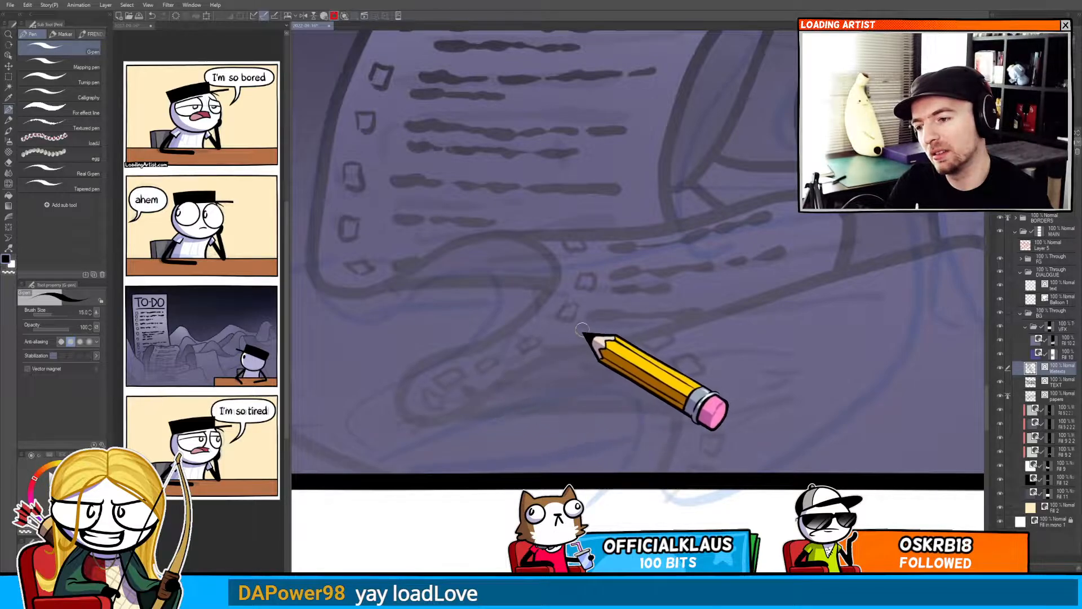
Enlarge the pen slightly and scribble longer text lines across the lowest curled page.
{"action": "mouse_move", "coordinate": [723, 351]}
{"action": "left_mouse_down"}
{"action": "mouse_move", "coordinate": [525, 338]}
{"action": "mouse_move", "coordinate": [587, 318]}
{"action": "left_mouse_up"}
{"action": "left_click_drag", "start_coordinate": [602, 312], "coordinate": [673, 291]}
{"action": "left_click_drag", "start_coordinate": [693, 283], "coordinate": [738, 270]}
{"action": "left_click_drag", "start_coordinate": [544, 359], "coordinate": [582, 348]}
{"action": "left_click_drag", "start_coordinate": [594, 343], "coordinate": [800, 279]}
{"action": "key", "text": "bracketright"}
{"action": "mouse_move", "coordinate": [569, 397]}
{"action": "left_mouse_down"}
{"action": "mouse_move", "coordinate": [669, 379]}
{"action": "mouse_move", "coordinate": [801, 320]}
{"action": "left_mouse_up"}
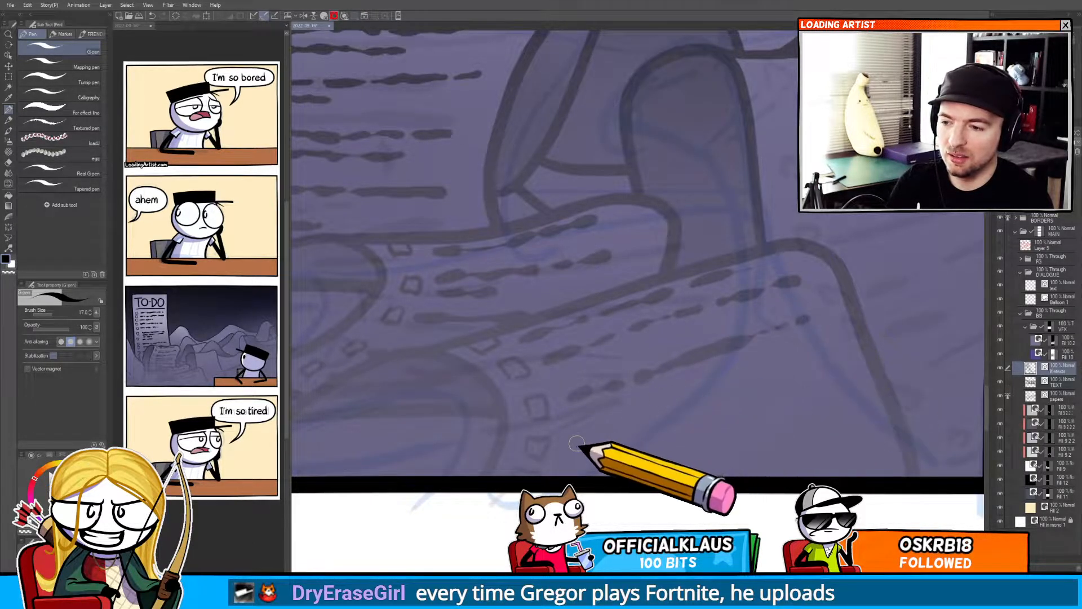
{"action": "left_click_drag", "start_coordinate": [581, 445], "coordinate": [825, 359]}
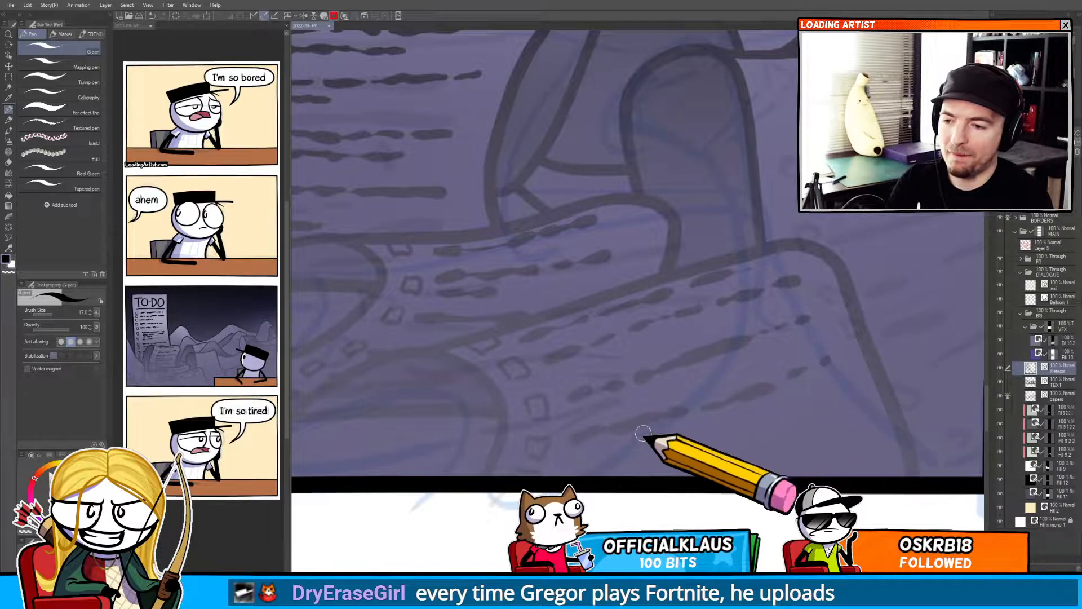
{"action": "key", "text": "ctrl+z"}
{"action": "mouse_move", "coordinate": [591, 472]}
{"action": "left_mouse_down"}
{"action": "mouse_move", "coordinate": [766, 444]}
{"action": "mouse_move", "coordinate": [844, 412]}
{"action": "left_mouse_up"}
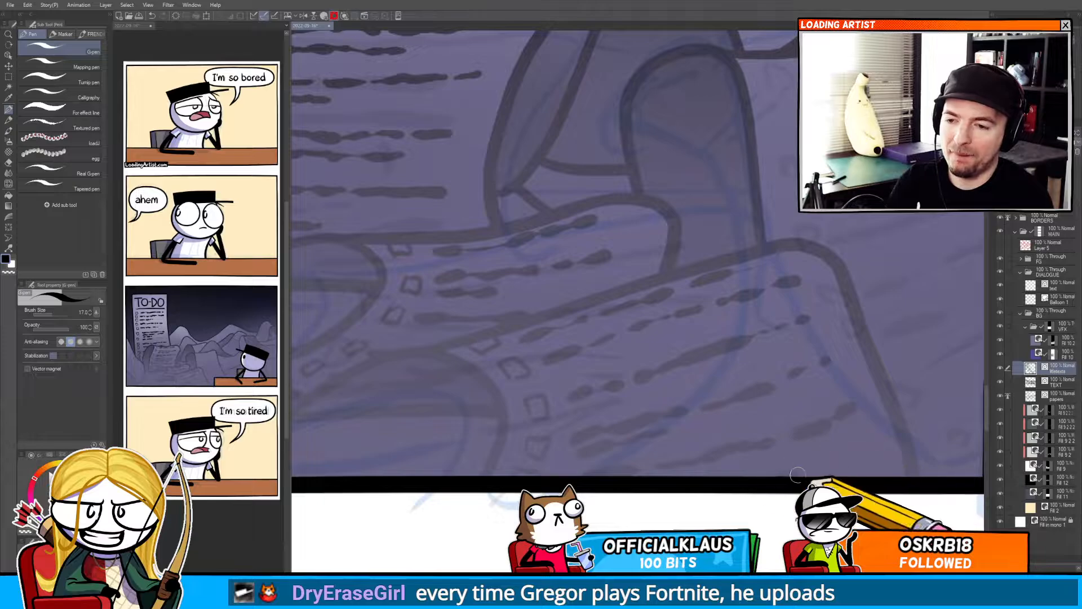
Zoom out and examine the finished to-do panel with its paper pile.
{"action": "scroll", "coordinate": [803, 480], "scroll_direction": "down", "scroll_amount": 3}
{"action": "scroll", "coordinate": [803, 480], "scroll_direction": "down", "scroll_amount": 4}
{"action": "left_click_drag", "start_coordinate": [792, 475], "coordinate": [639, 451]}
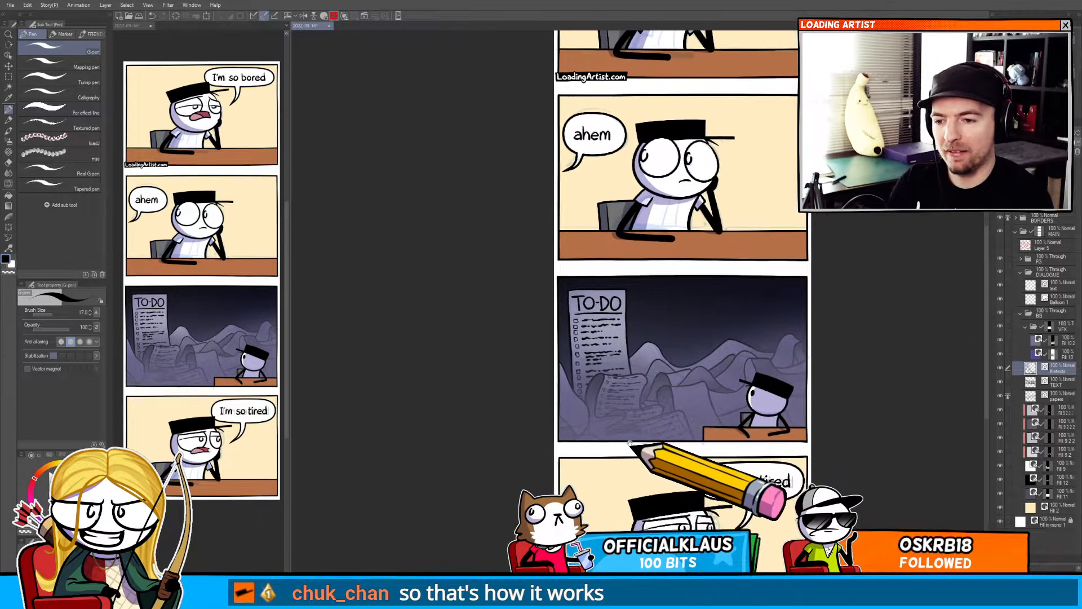
{"action": "scroll", "coordinate": [678, 417], "scroll_direction": "up", "scroll_amount": 3}
{"action": "left_click_drag", "start_coordinate": [680, 416], "coordinate": [598, 394]}
{"action": "scroll", "coordinate": [727, 361], "scroll_direction": "down", "scroll_amount": 2}
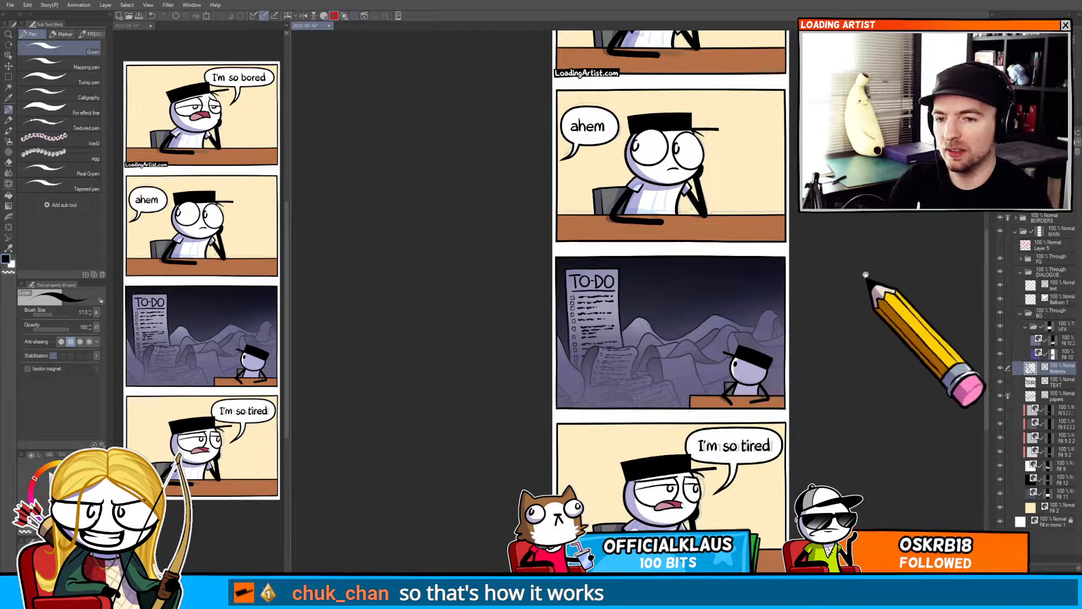
{"action": "scroll", "coordinate": [781, 290], "scroll_direction": "up", "scroll_amount": 2}
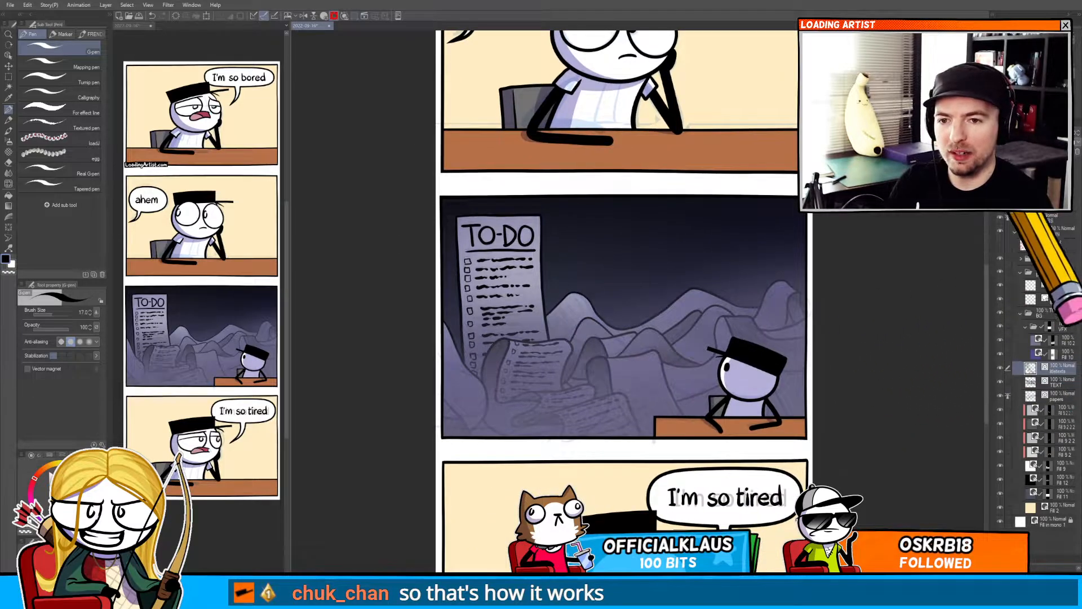
{"action": "key", "text": "o"}
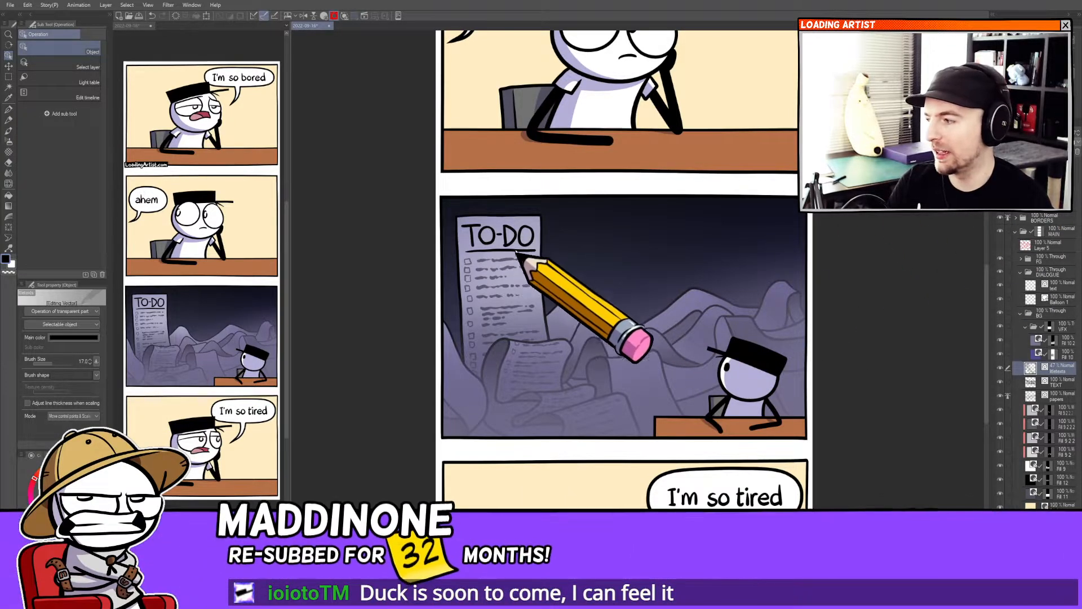
{"action": "left_click_drag", "start_coordinate": [537, 340], "coordinate": [483, 269]}
{"action": "left_click_drag", "start_coordinate": [510, 346], "coordinate": [517, 318]}
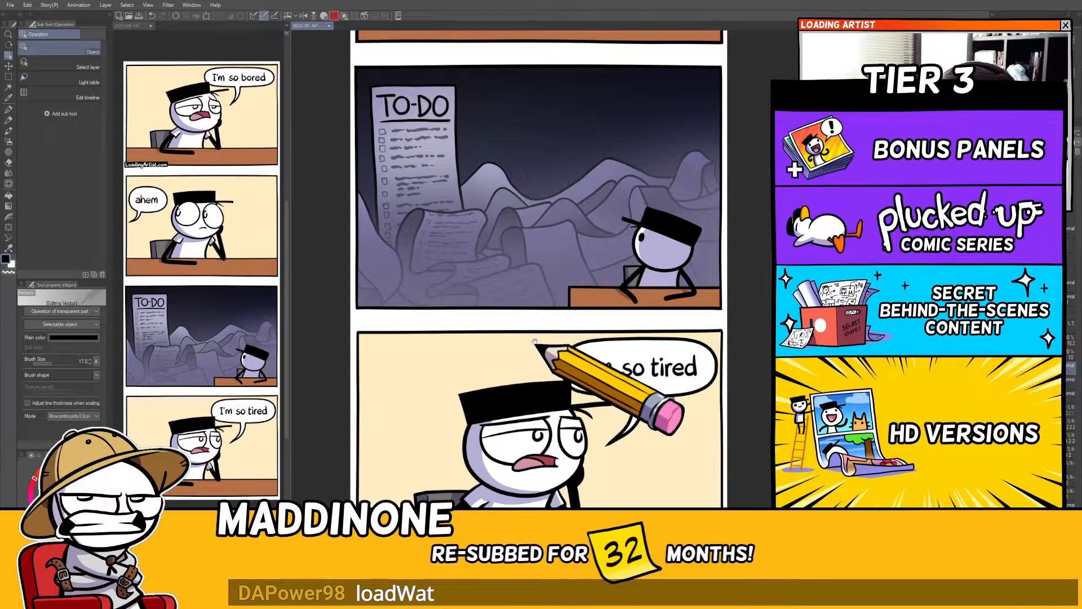
{"action": "left_click_drag", "start_coordinate": [535, 341], "coordinate": [535, 314]}
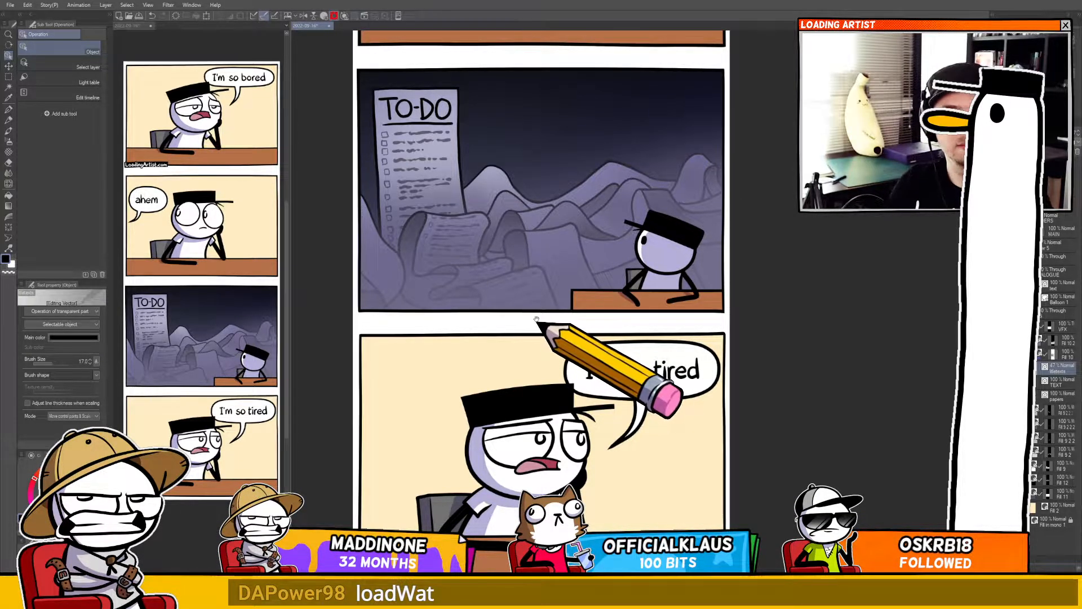
{"action": "left_click_drag", "start_coordinate": [536, 344], "coordinate": [538, 316]}
{"action": "left_click_drag", "start_coordinate": [539, 363], "coordinate": [538, 336]}
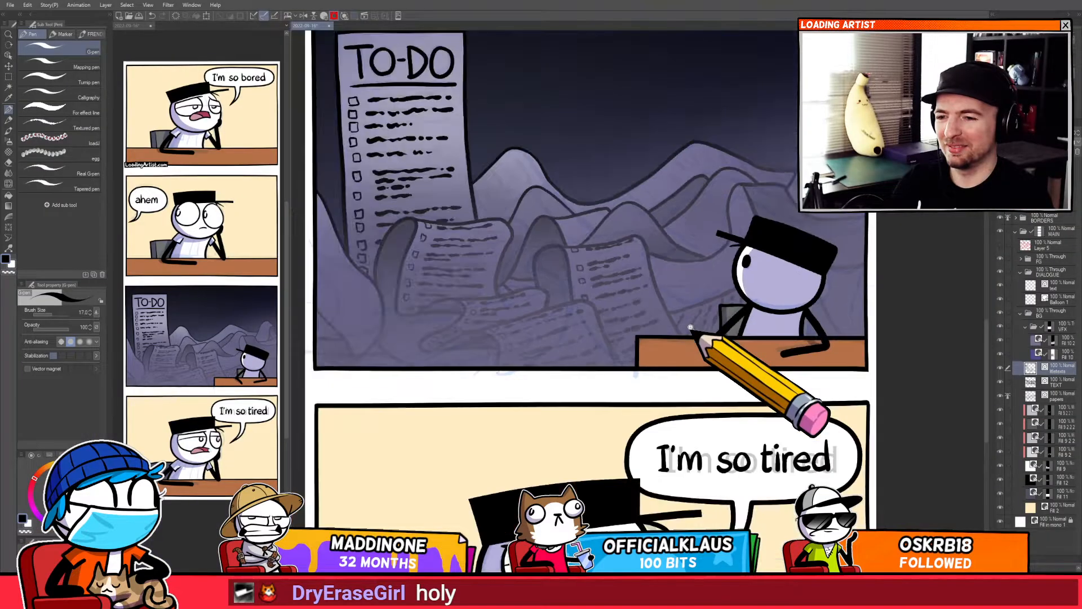
{"action": "left_click_drag", "start_coordinate": [691, 327], "coordinate": [597, 386]}
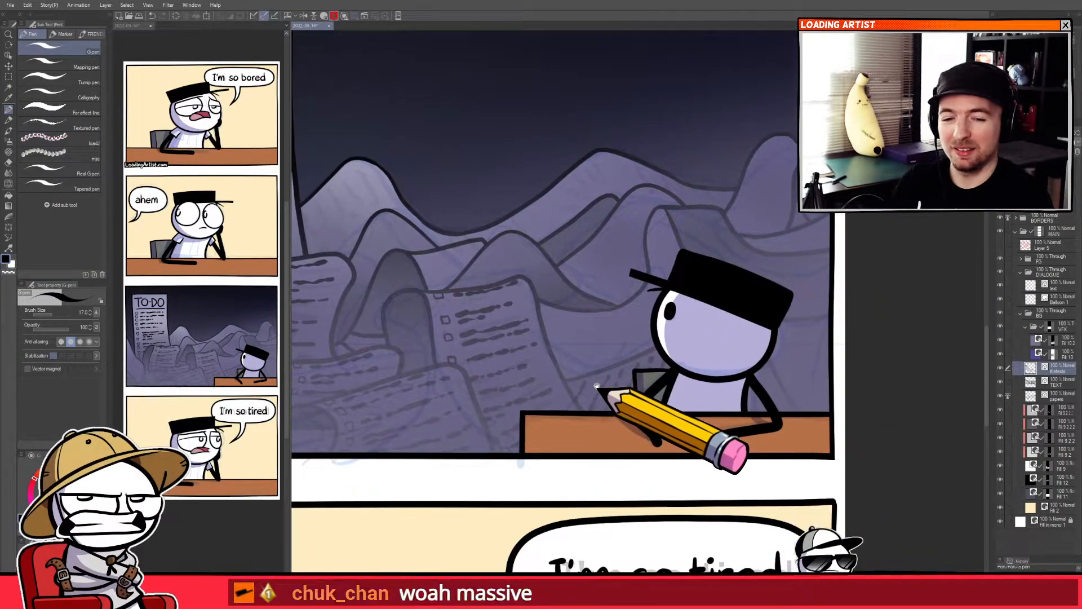
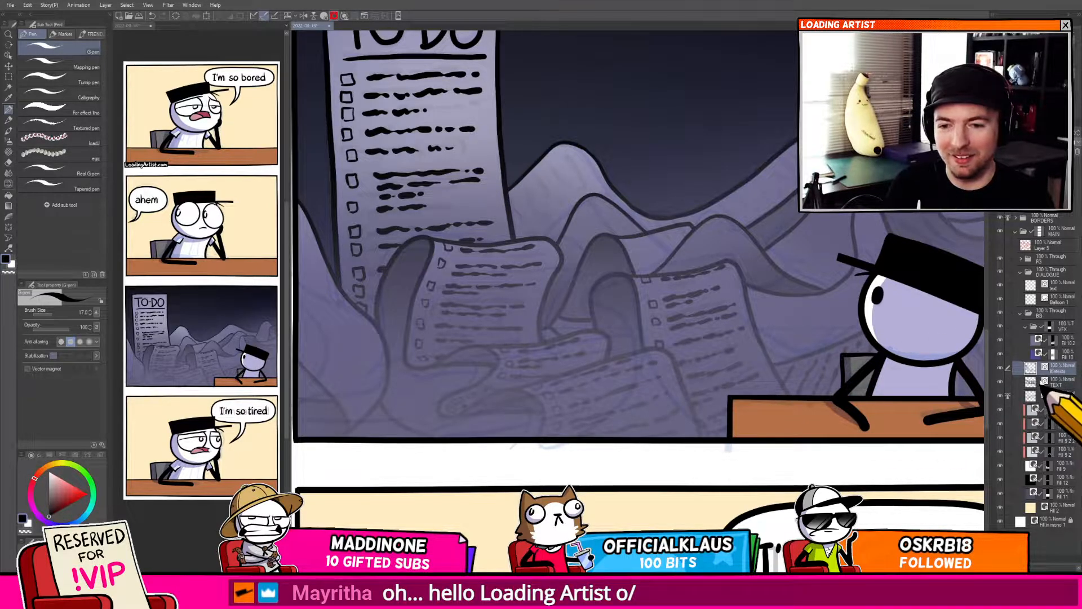
Zoom into the curled pages and draw a column of checkboxes down the fold of a curled page.
{"action": "left_click_drag", "start_coordinate": [675, 424], "coordinate": [631, 365]}
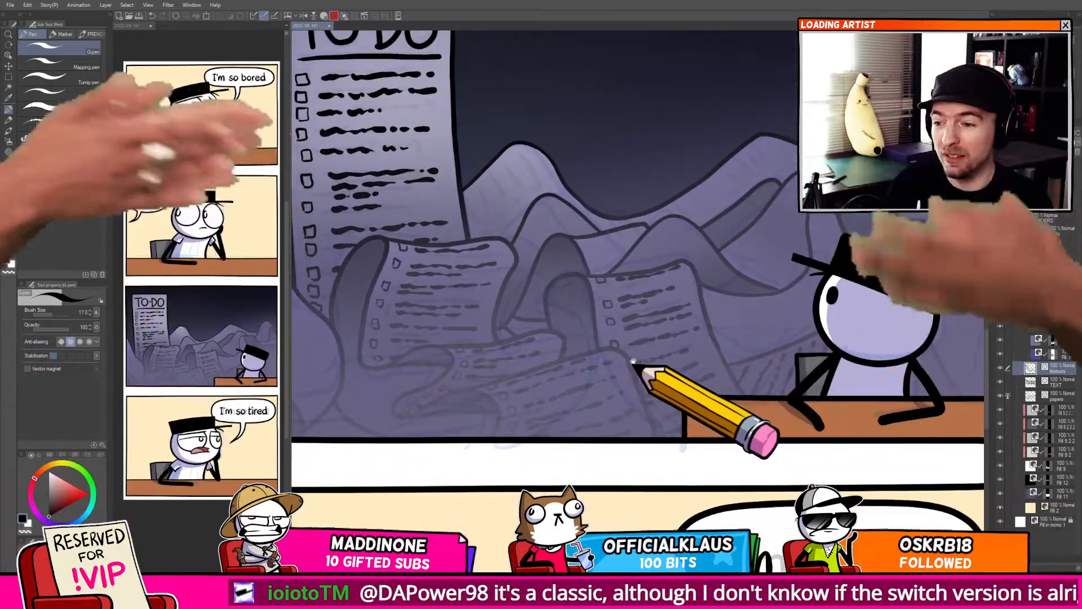
{"action": "scroll", "coordinate": [580, 230], "scroll_direction": "up", "scroll_amount": 4}
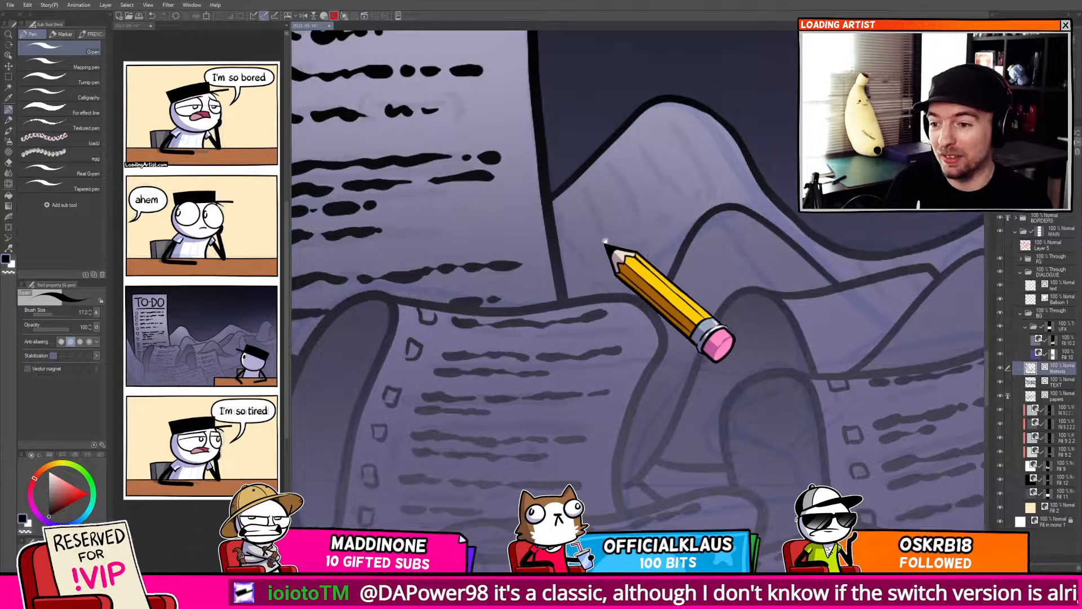
{"action": "scroll", "coordinate": [699, 361], "scroll_direction": "up", "scroll_amount": 6}
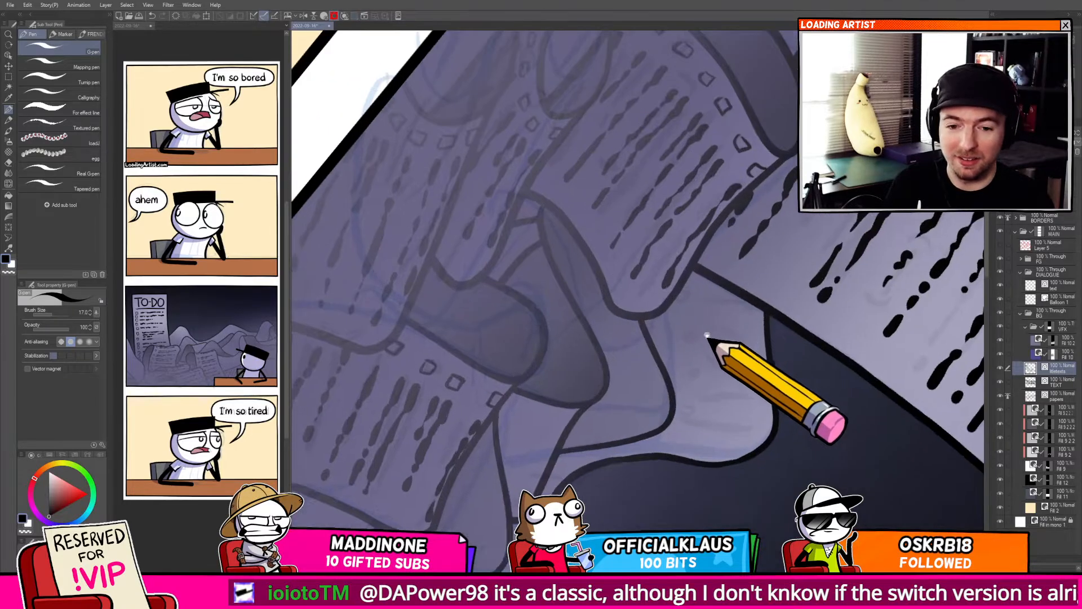
{"action": "scroll", "coordinate": [707, 336], "scroll_direction": "up", "scroll_amount": 4}
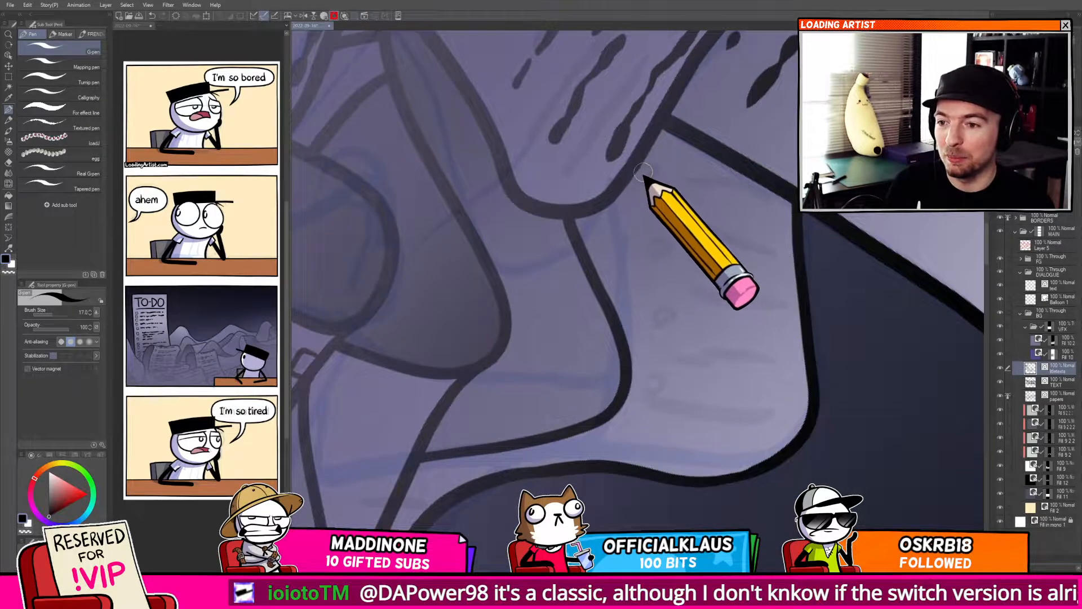
{"action": "left_click_drag", "start_coordinate": [644, 171], "coordinate": [726, 181]}
{"action": "key", "text": "ctrl+z"}
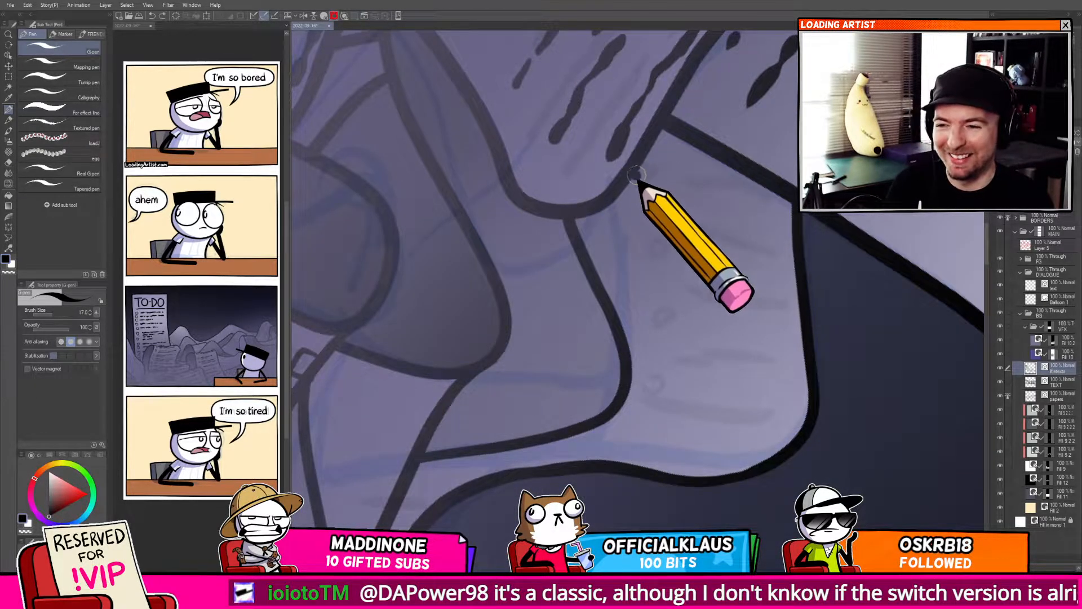
{"action": "left_click_drag", "start_coordinate": [635, 174], "coordinate": [751, 181]}
{"action": "left_click_drag", "start_coordinate": [680, 247], "coordinate": [694, 206]}
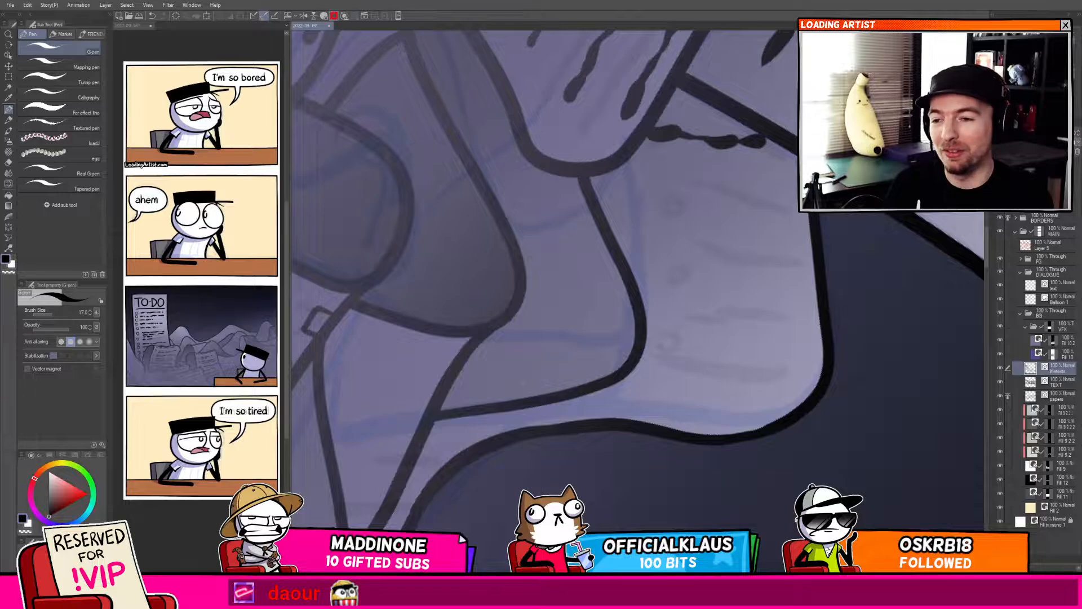
{"action": "left_click_drag", "start_coordinate": [778, 292], "coordinate": [774, 309]}
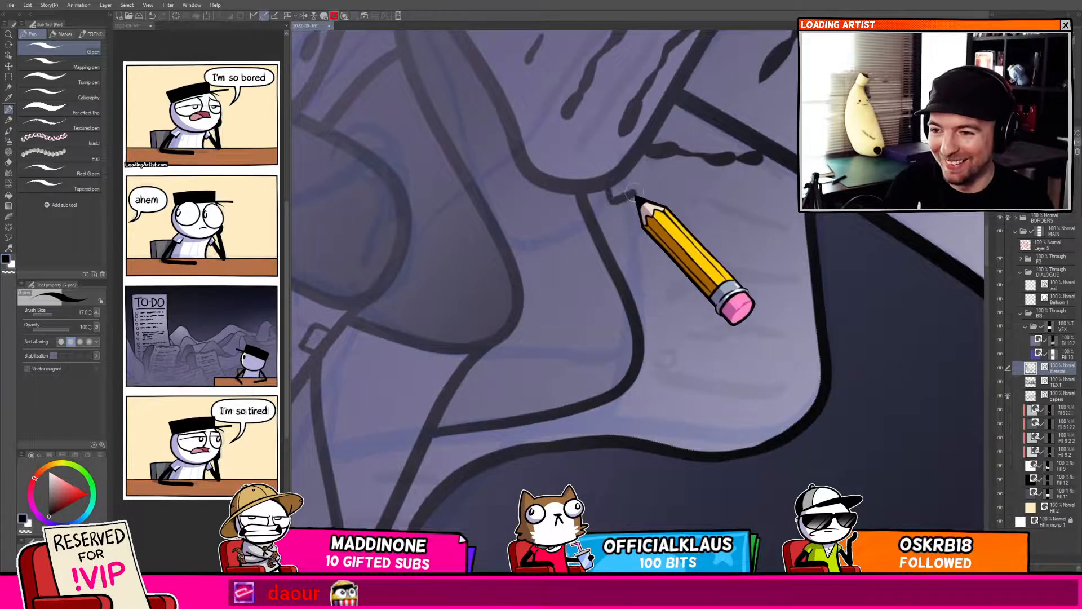
{"action": "left_click_drag", "start_coordinate": [609, 186], "coordinate": [611, 197]}
{"action": "mouse_move", "coordinate": [619, 219]}
{"action": "left_mouse_down"}
{"action": "mouse_move", "coordinate": [660, 303]}
{"action": "mouse_move", "coordinate": [671, 302]}
{"action": "mouse_move", "coordinate": [642, 390]}
{"action": "left_mouse_up"}
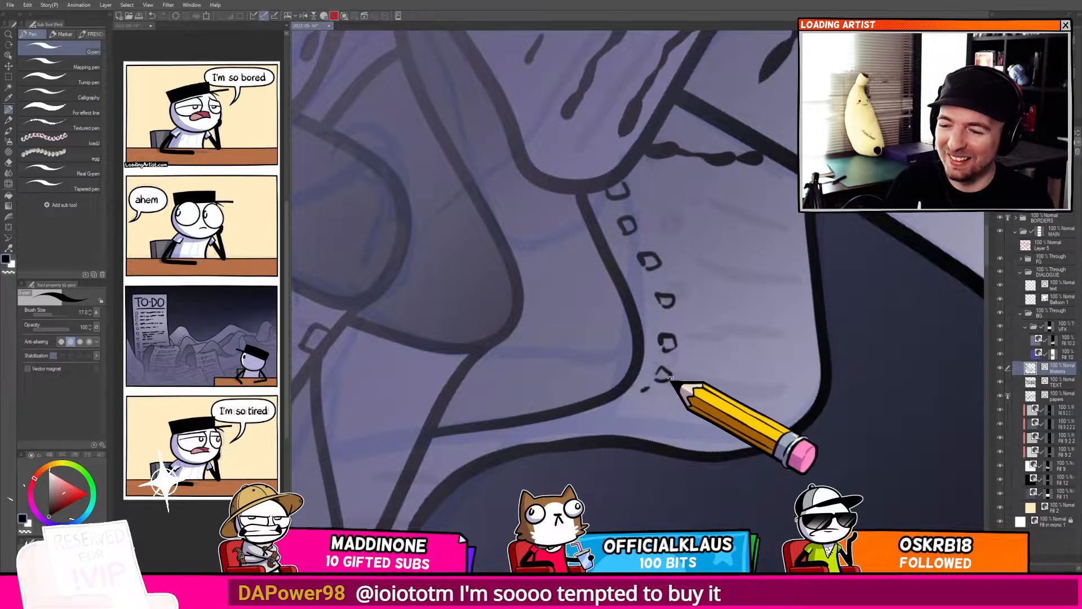
Draw text lines beside the checkboxes across the curving page.
{"action": "key", "text": "ctrl+@"}
{"action": "left_click_drag", "start_coordinate": [675, 329], "coordinate": [654, 338]}
{"action": "mouse_move", "coordinate": [680, 254]}
{"action": "left_mouse_down"}
{"action": "mouse_move", "coordinate": [721, 270]}
{"action": "mouse_move", "coordinate": [831, 372]}
{"action": "left_mouse_up"}
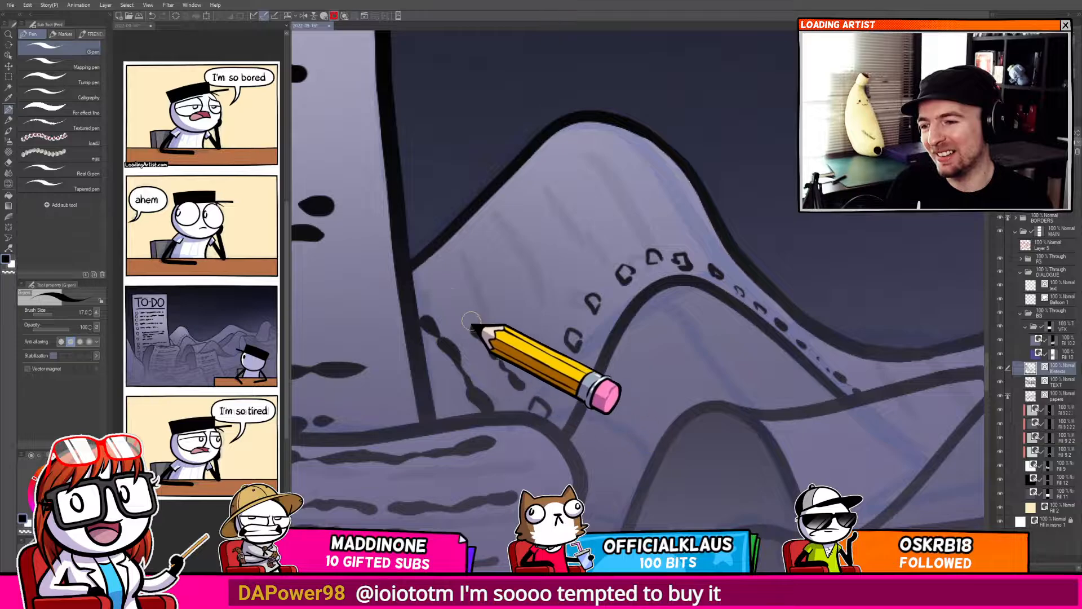
{"action": "mouse_move", "coordinate": [471, 321]}
{"action": "left_mouse_down"}
{"action": "mouse_move", "coordinate": [448, 276]}
{"action": "mouse_move", "coordinate": [482, 302]}
{"action": "mouse_move", "coordinate": [529, 374]}
{"action": "mouse_move", "coordinate": [526, 331]}
{"action": "mouse_move", "coordinate": [509, 311]}
{"action": "left_mouse_up"}
{"action": "left_click_drag", "start_coordinate": [562, 333], "coordinate": [484, 244]}
{"action": "left_click_drag", "start_coordinate": [580, 293], "coordinate": [510, 228]}
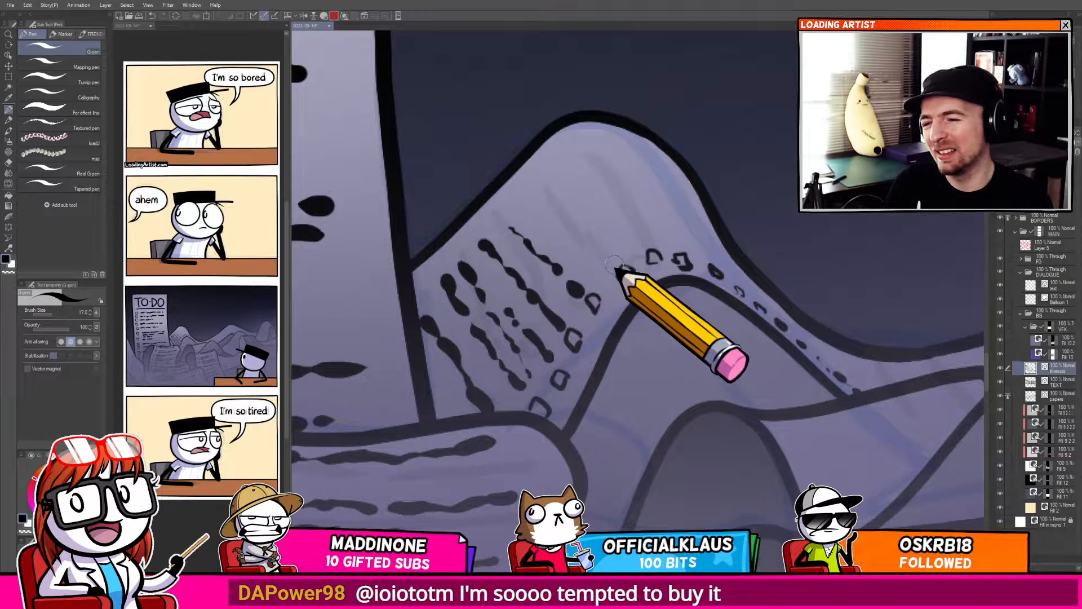
{"action": "left_click_drag", "start_coordinate": [615, 264], "coordinate": [535, 193]}
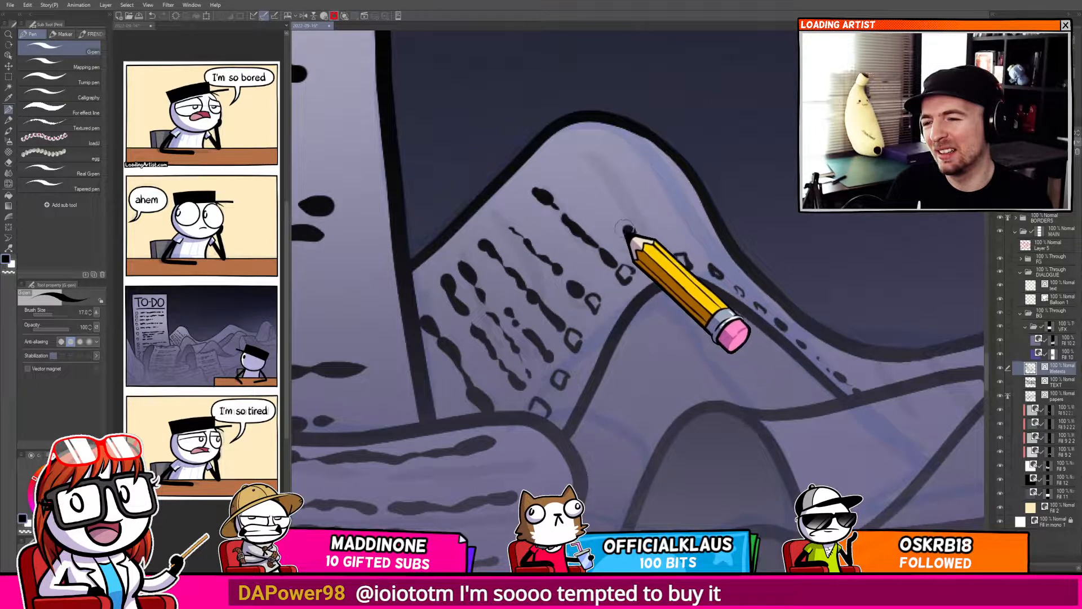
{"action": "left_click_drag", "start_coordinate": [625, 228], "coordinate": [603, 199]}
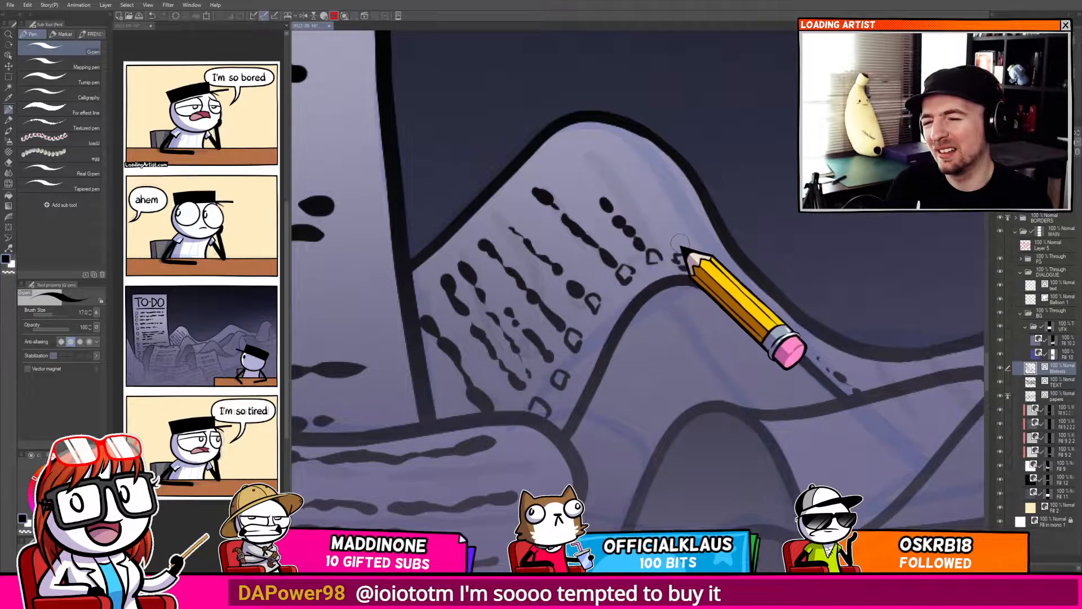
{"action": "left_click_drag", "start_coordinate": [674, 243], "coordinate": [596, 149]}
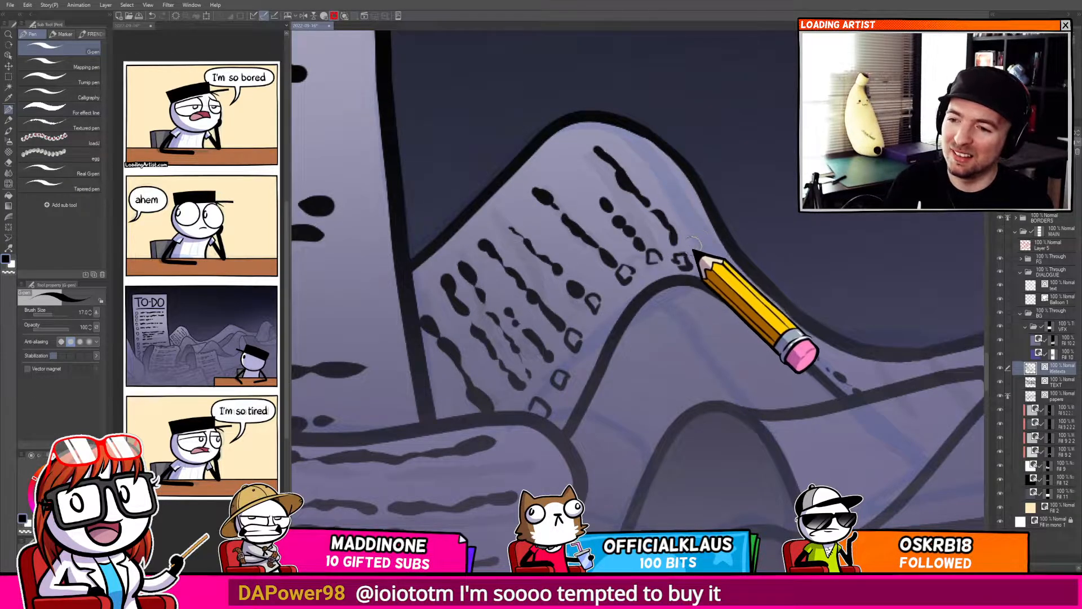
{"action": "left_click_drag", "start_coordinate": [696, 248], "coordinate": [649, 169]}
{"action": "left_click_drag", "start_coordinate": [712, 264], "coordinate": [722, 274]}
{"action": "left_click_drag", "start_coordinate": [711, 250], "coordinate": [695, 215]}
Undo the last stroke, reduce the pen size to 8 and add small checkboxes along the narrowing page.
{"action": "key", "text": "ctrl+z"}
{"action": "key", "text": "["}
{"action": "key", "text": "["}
{"action": "key", "text": "["}
{"action": "key", "text": "["}
{"action": "left_click_drag", "start_coordinate": [728, 265], "coordinate": [737, 281]}
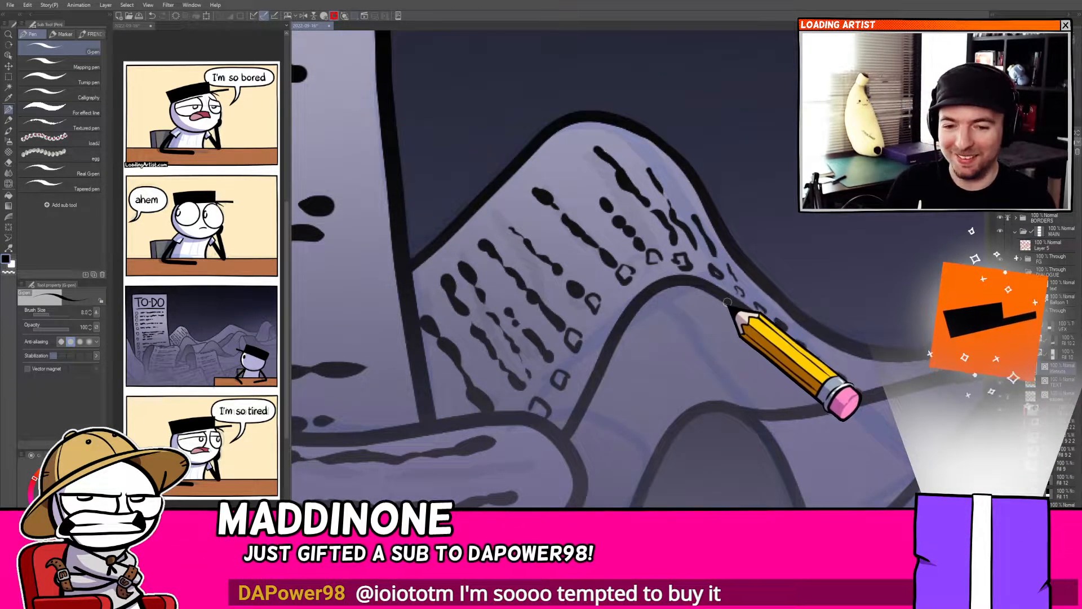
Scribble small text marks along the narrow strip of the curled page.
{"action": "mouse_move", "coordinate": [720, 313]}
{"action": "left_mouse_down"}
{"action": "mouse_move", "coordinate": [707, 304]}
{"action": "mouse_move", "coordinate": [672, 359]}
{"action": "mouse_move", "coordinate": [609, 370]}
{"action": "mouse_move", "coordinate": [660, 394]}
{"action": "mouse_move", "coordinate": [657, 366]}
{"action": "mouse_move", "coordinate": [667, 368]}
{"action": "left_mouse_up"}
{"action": "scroll", "coordinate": [644, 362], "scroll_direction": "up", "scroll_amount": 1}
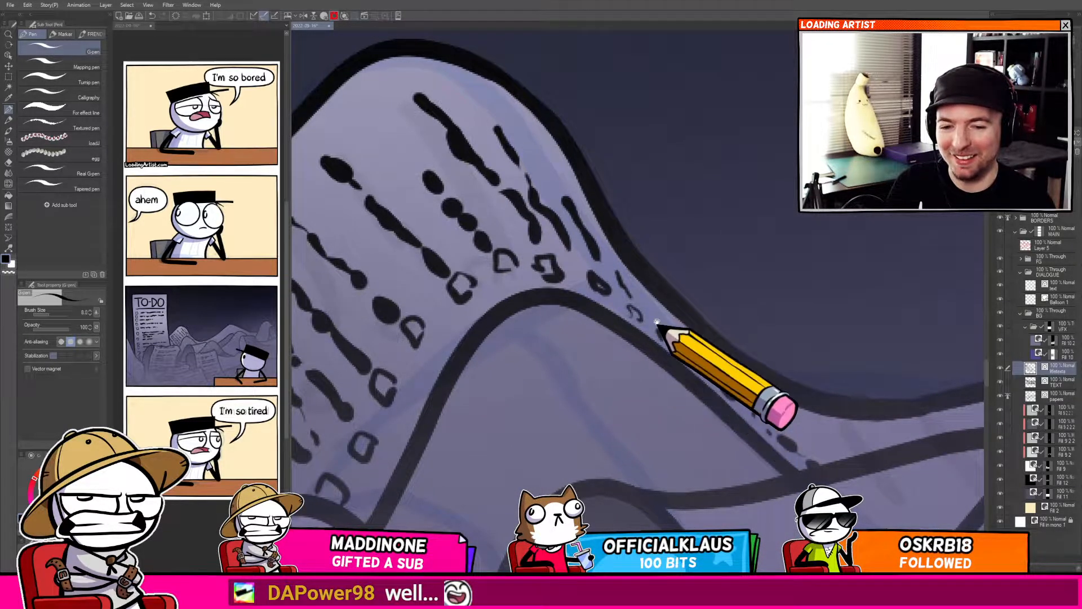
{"action": "mouse_move", "coordinate": [657, 322]}
{"action": "left_mouse_down"}
{"action": "mouse_move", "coordinate": [560, 352]}
{"action": "mouse_move", "coordinate": [582, 356]}
{"action": "mouse_move", "coordinate": [566, 351]}
{"action": "left_mouse_up"}
{"action": "key", "text": "ctrl+z"}
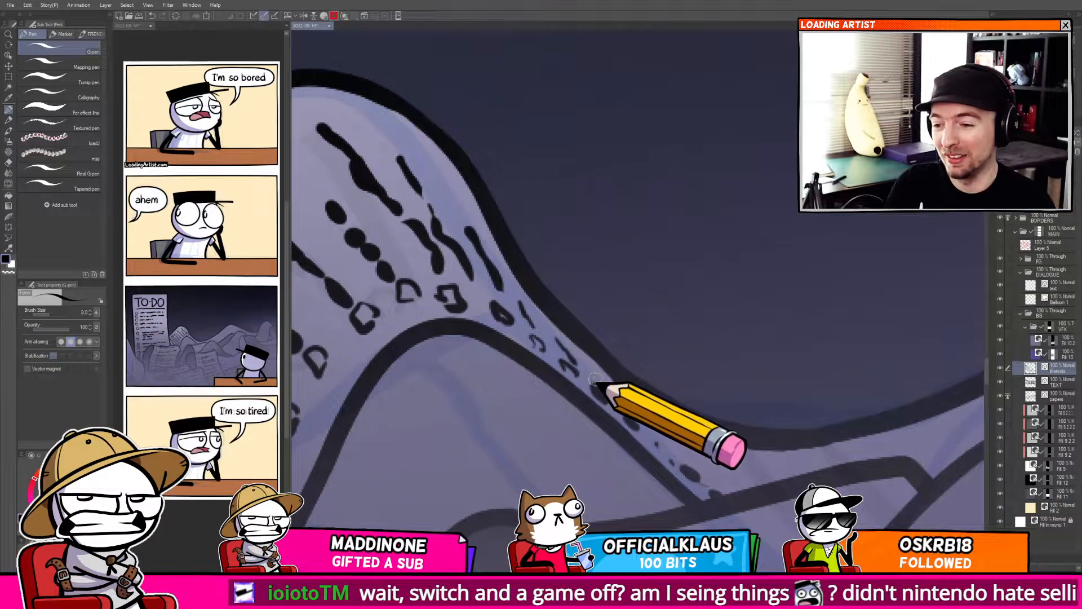
{"action": "left_click_drag", "start_coordinate": [654, 427], "coordinate": [552, 385]}
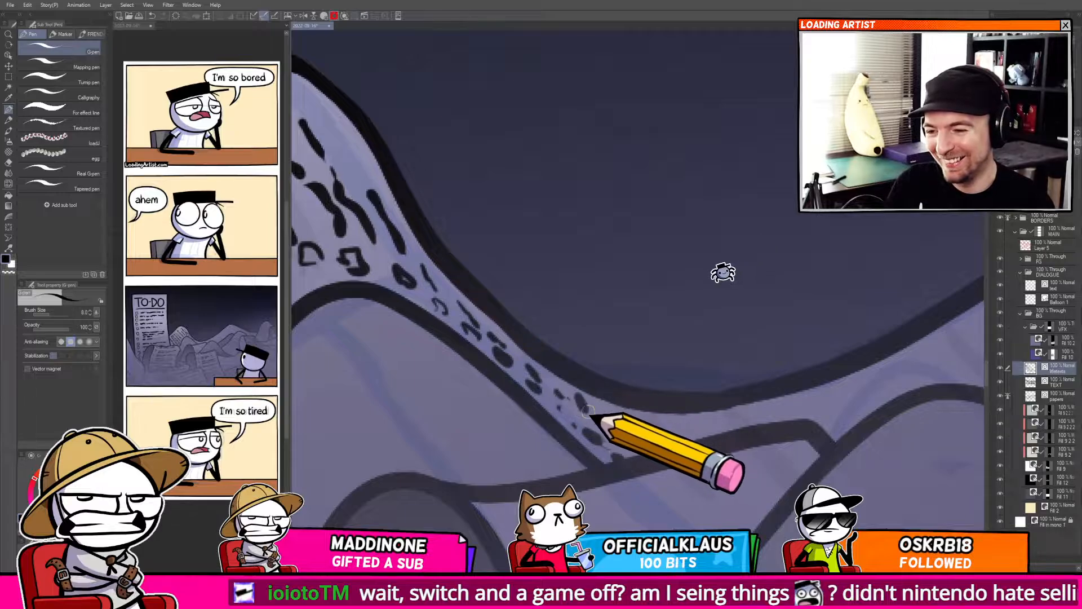
{"action": "left_click_drag", "start_coordinate": [633, 421], "coordinate": [645, 450]}
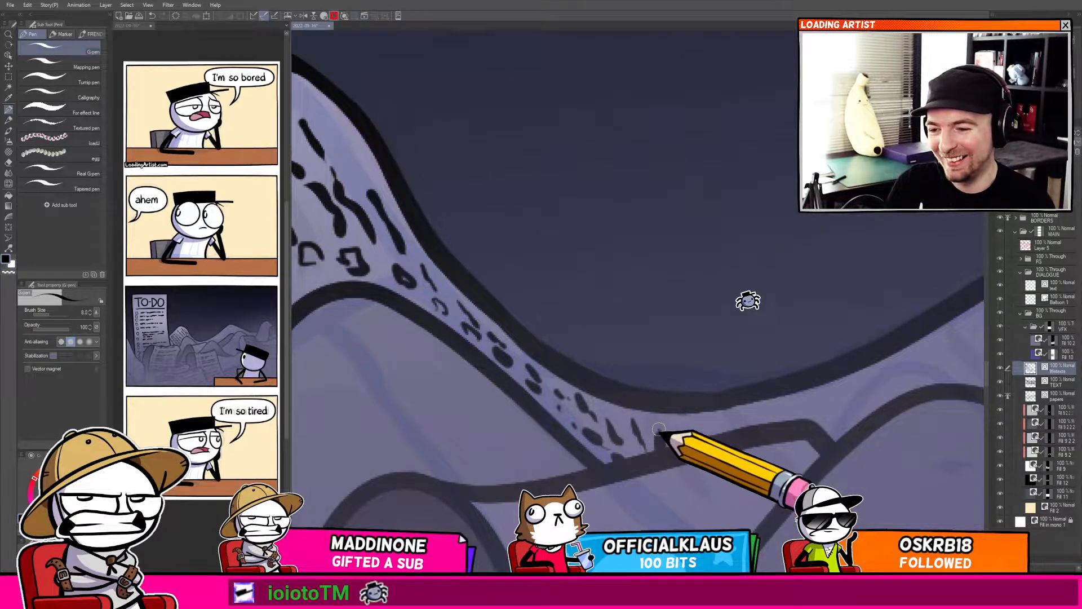
{"action": "mouse_move", "coordinate": [698, 421]}
{"action": "left_mouse_down"}
{"action": "mouse_move", "coordinate": [705, 436]}
{"action": "mouse_move", "coordinate": [620, 383]}
{"action": "mouse_move", "coordinate": [621, 335]}
{"action": "mouse_move", "coordinate": [681, 320]}
{"action": "mouse_move", "coordinate": [621, 363]}
{"action": "mouse_move", "coordinate": [724, 350]}
{"action": "left_mouse_up"}
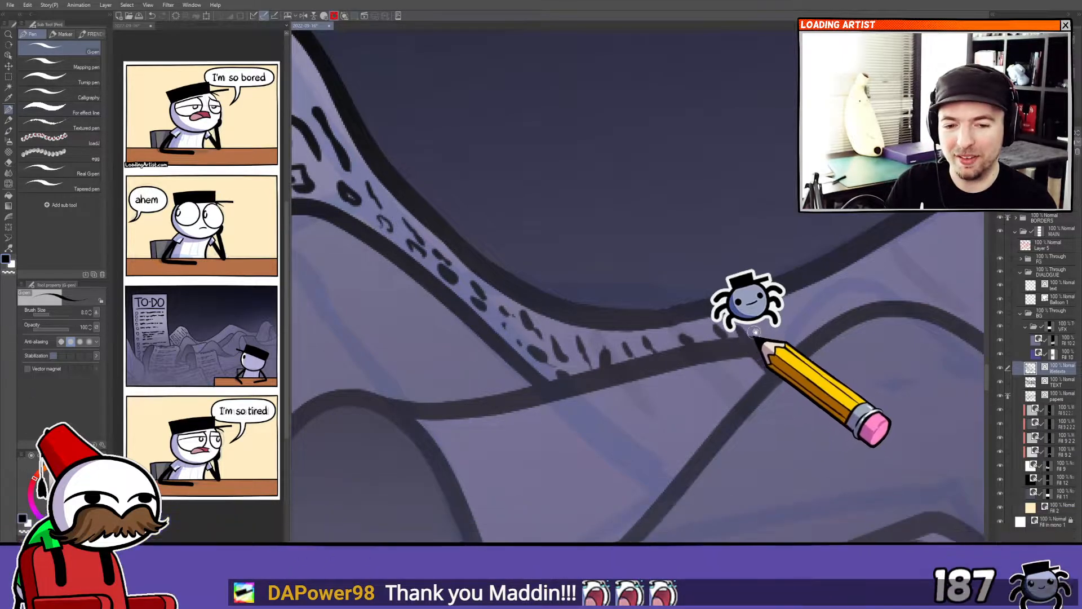
{"action": "left_click_drag", "start_coordinate": [756, 344], "coordinate": [697, 341]}
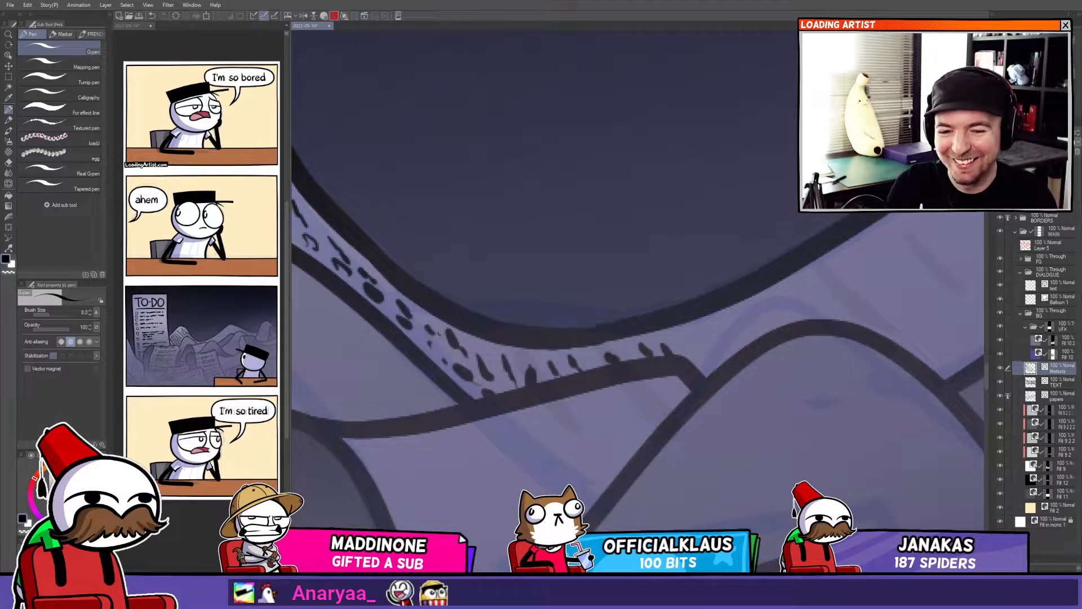
Draw wavy text lines on the next page section and dot a row of checkboxes along its edge.
{"action": "left_click_drag", "start_coordinate": [611, 303], "coordinate": [557, 293]}
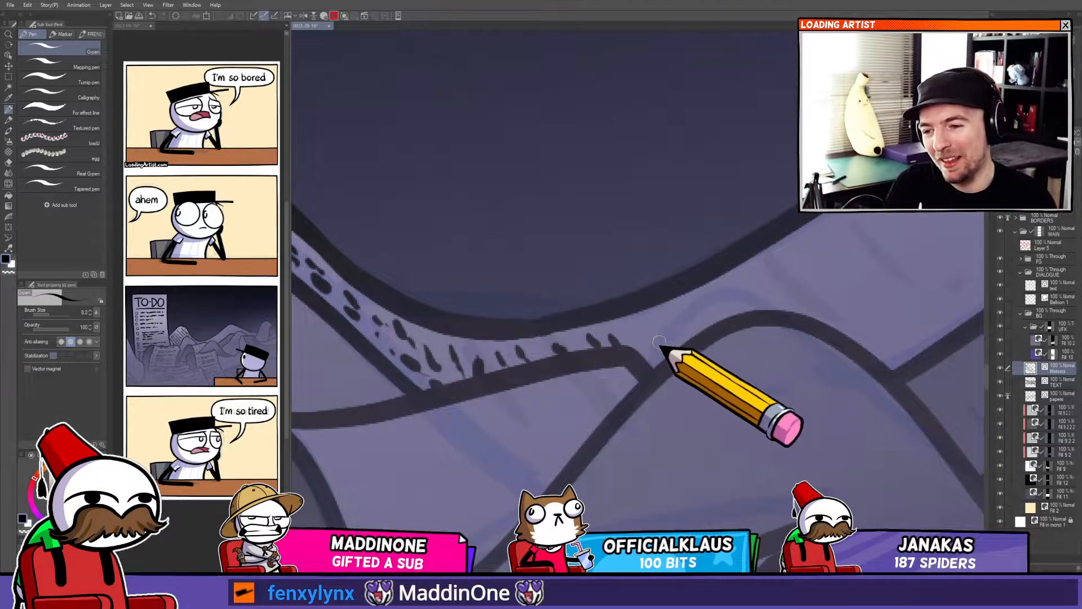
{"action": "left_click_drag", "start_coordinate": [648, 331], "coordinate": [665, 357]}
{"action": "mouse_move", "coordinate": [678, 317]}
{"action": "left_mouse_down"}
{"action": "mouse_move", "coordinate": [694, 338]}
{"action": "mouse_move", "coordinate": [724, 322]}
{"action": "mouse_move", "coordinate": [707, 308]}
{"action": "mouse_move", "coordinate": [729, 295]}
{"action": "mouse_move", "coordinate": [769, 313]}
{"action": "mouse_move", "coordinate": [678, 309]}
{"action": "mouse_move", "coordinate": [753, 369]}
{"action": "mouse_move", "coordinate": [669, 299]}
{"action": "mouse_move", "coordinate": [730, 342]}
{"action": "left_mouse_up"}
{"action": "left_click", "coordinate": [684, 407]}
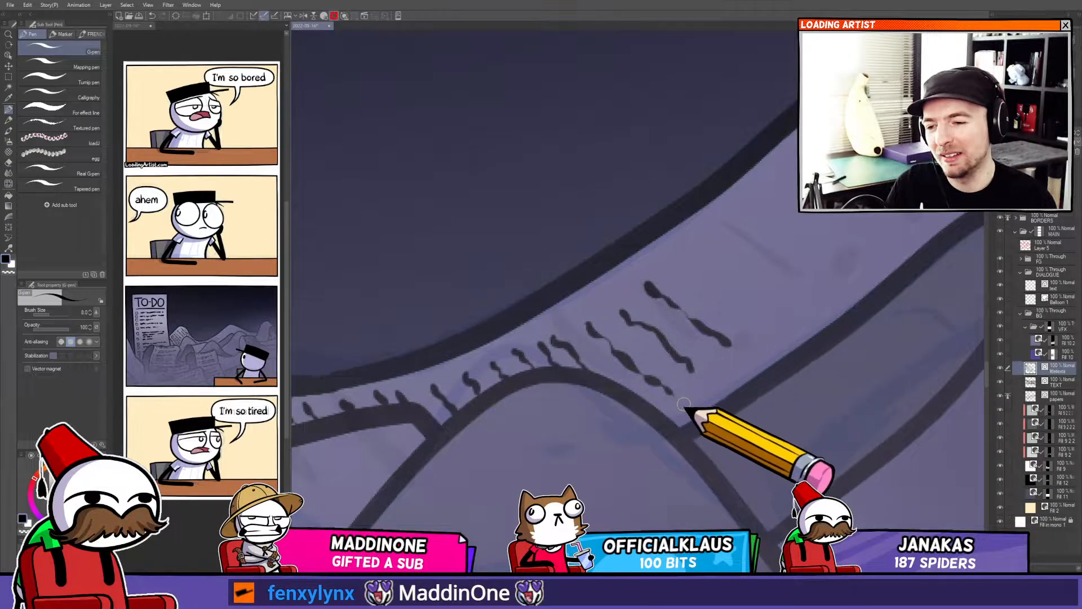
{"action": "left_click", "coordinate": [708, 387]}
{"action": "left_click", "coordinate": [736, 362]}
{"action": "left_click", "coordinate": [766, 338]}
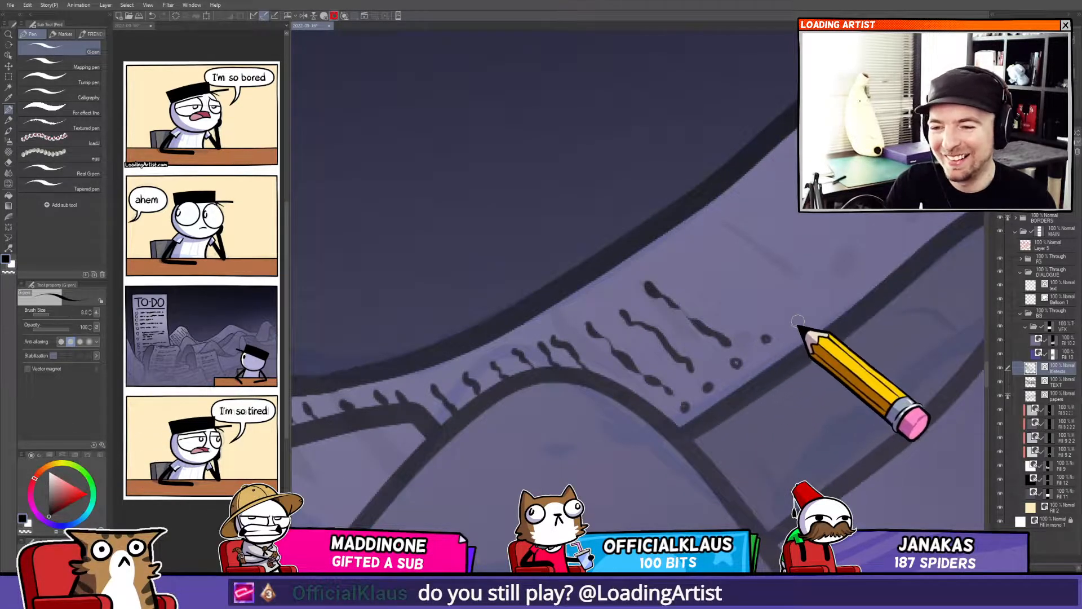
{"action": "left_click", "coordinate": [795, 319]}
{"action": "left_click", "coordinate": [825, 299]}
{"action": "left_click", "coordinate": [849, 280]}
{"action": "left_click", "coordinate": [875, 262]}
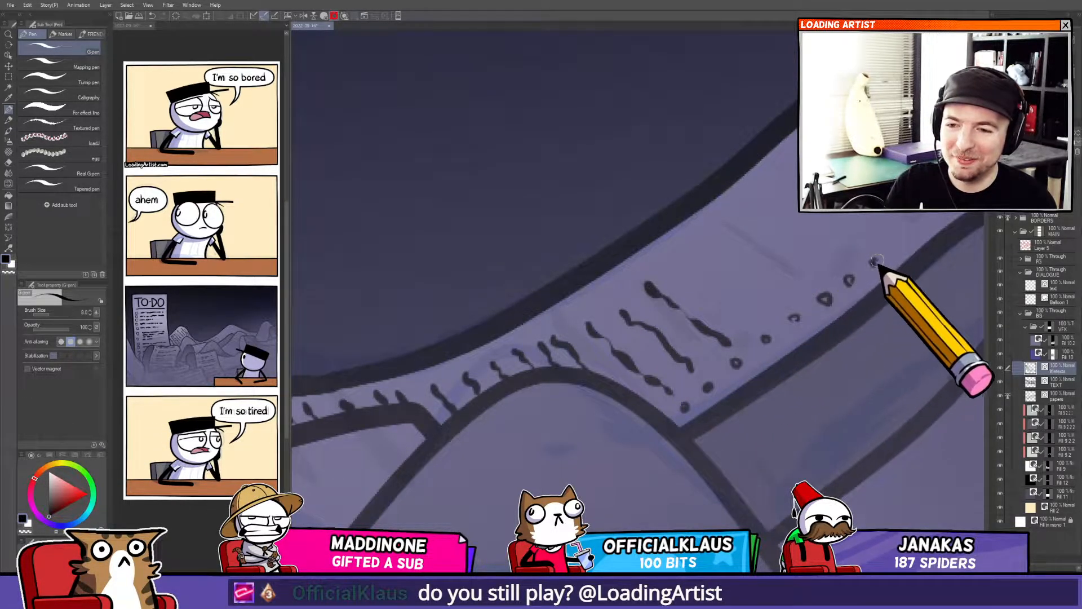
{"action": "left_click", "coordinate": [894, 250]}
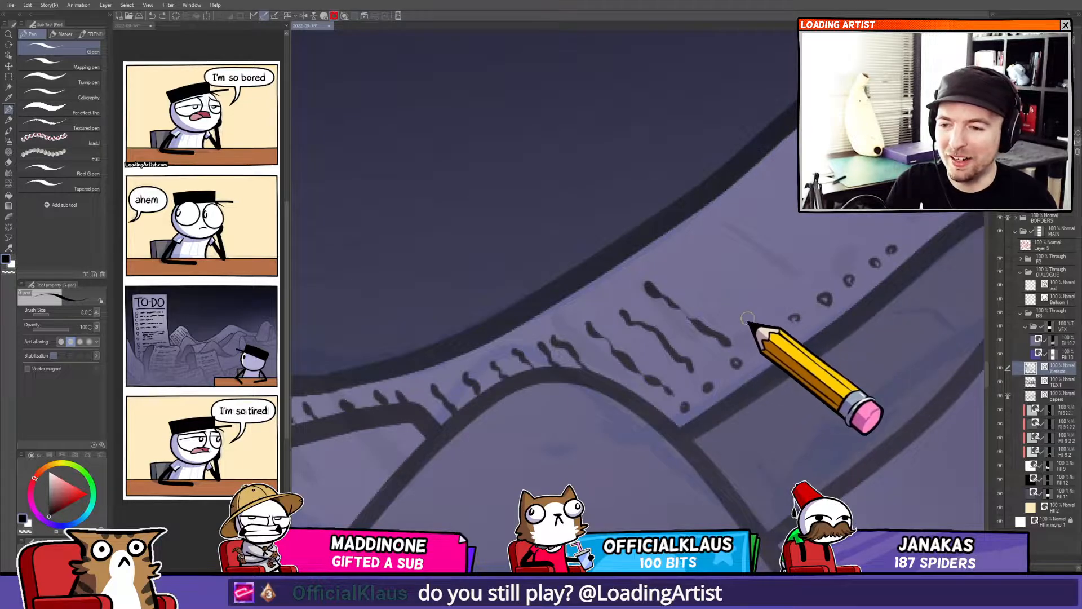
Scribble text lines beside the newly dotted checkboxes.
{"action": "left_click_drag", "start_coordinate": [722, 308], "coordinate": [706, 292]}
{"action": "left_click_drag", "start_coordinate": [778, 308], "coordinate": [734, 276]}
{"action": "left_click_drag", "start_coordinate": [812, 284], "coordinate": [751, 245]}
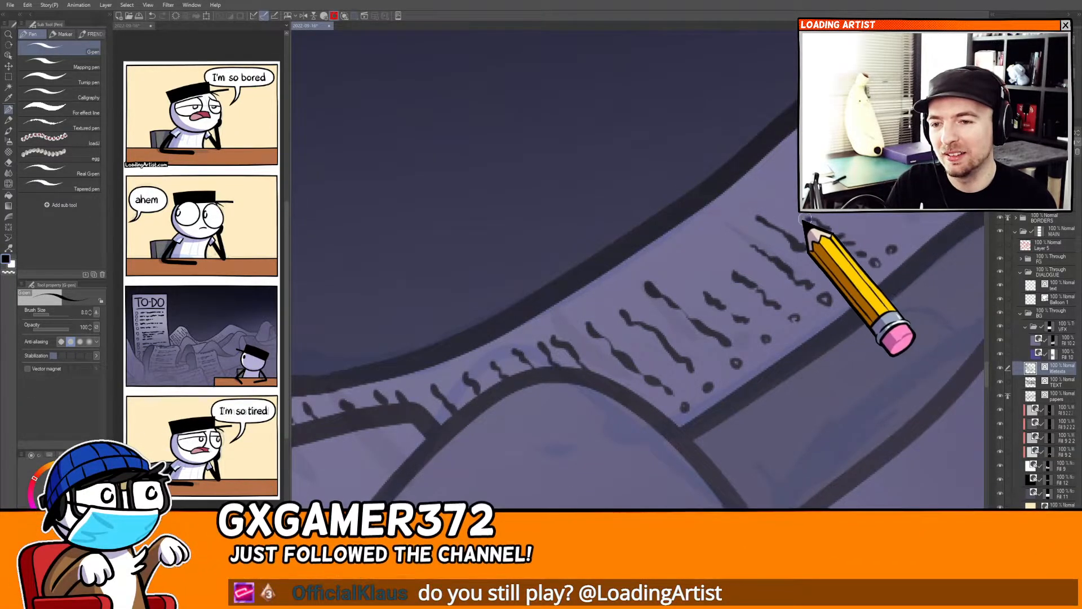
{"action": "left_click_drag", "start_coordinate": [805, 218], "coordinate": [773, 198]}
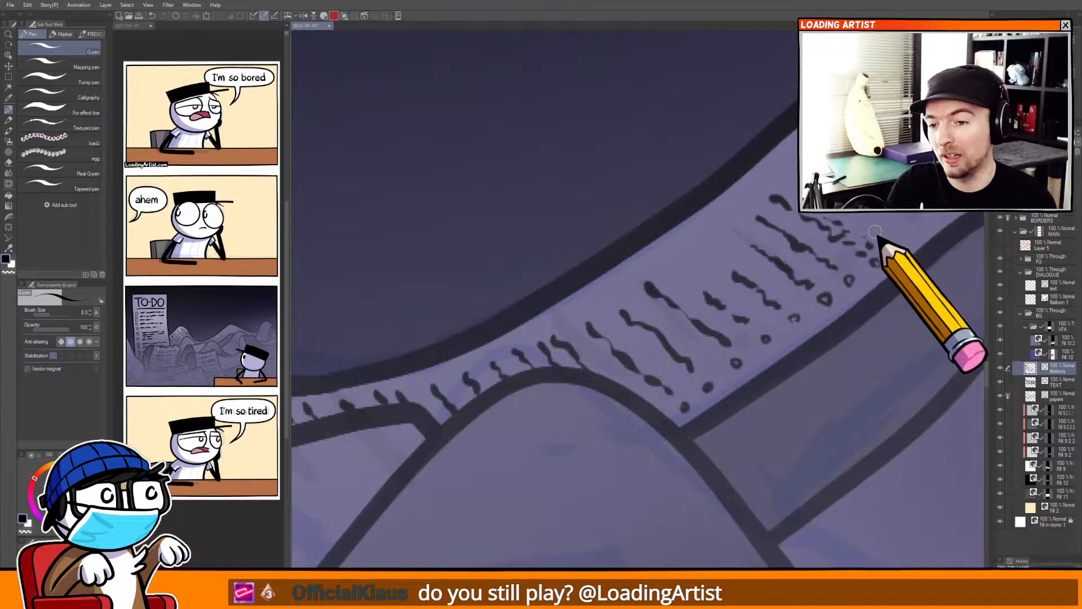
{"action": "left_click_drag", "start_coordinate": [885, 233], "coordinate": [799, 180]}
{"action": "left_click_drag", "start_coordinate": [909, 212], "coordinate": [761, 260]}
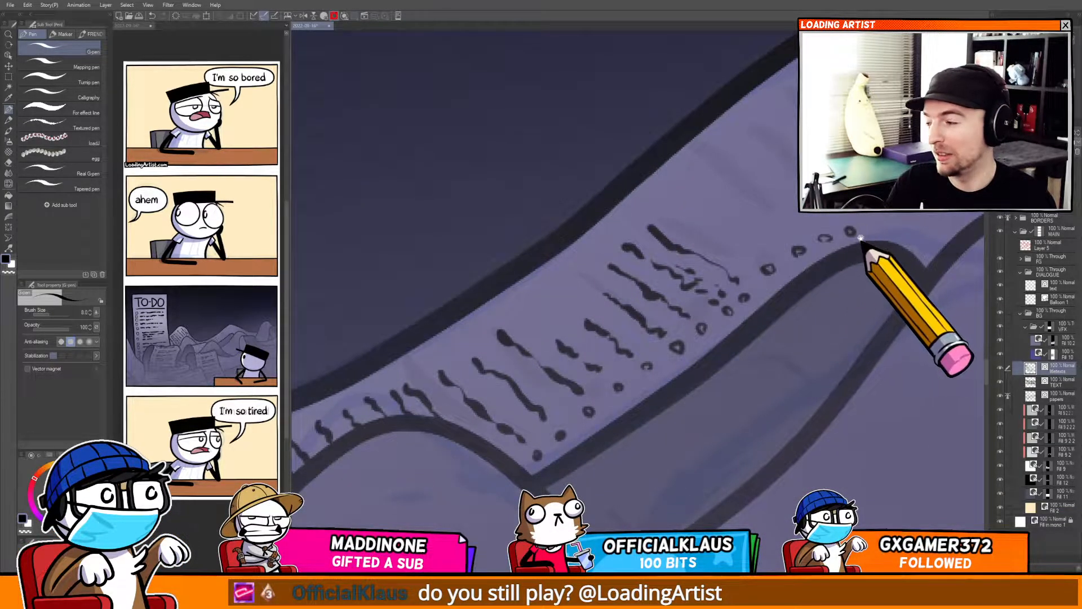
{"action": "mouse_move", "coordinate": [860, 239]}
{"action": "left_mouse_down"}
{"action": "mouse_move", "coordinate": [821, 254]}
{"action": "mouse_move", "coordinate": [782, 252]}
{"action": "mouse_move", "coordinate": [786, 240]}
{"action": "mouse_move", "coordinate": [832, 257]}
{"action": "mouse_move", "coordinate": [781, 277]}
{"action": "mouse_move", "coordinate": [818, 280]}
{"action": "left_mouse_up"}
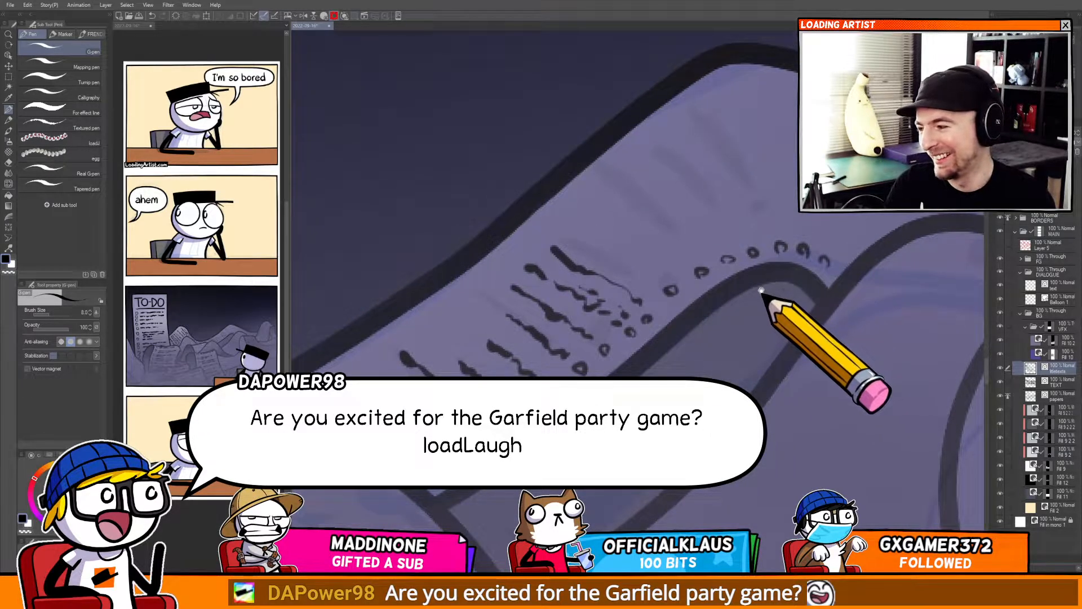
Add more wavy text lines to fill the rest of that page section.
{"action": "left_click_drag", "start_coordinate": [757, 299], "coordinate": [795, 309]}
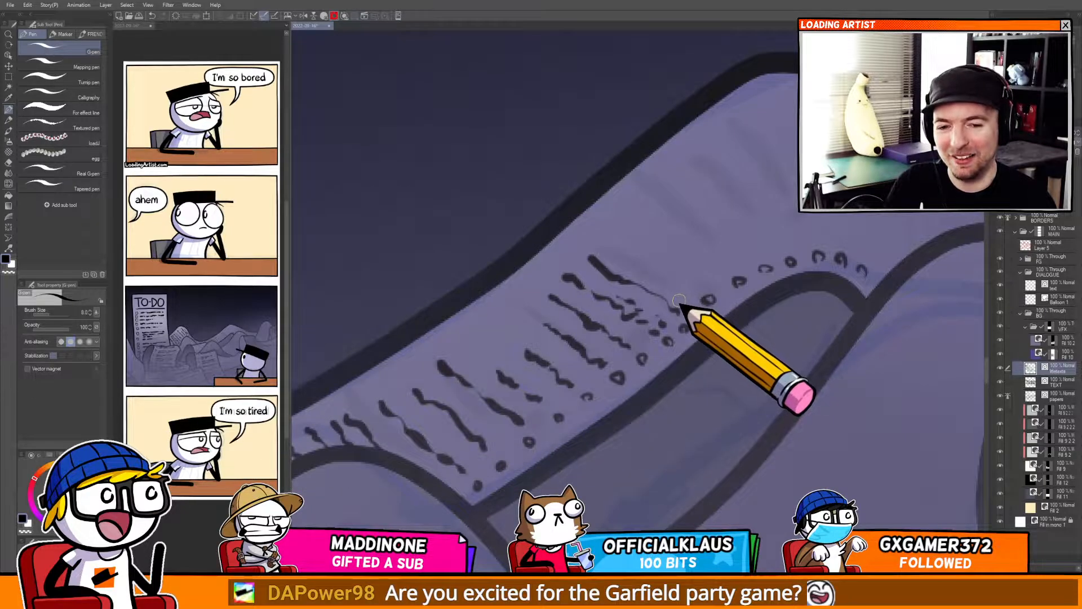
{"action": "mouse_move", "coordinate": [691, 278]}
{"action": "left_mouse_down"}
{"action": "mouse_move", "coordinate": [700, 312]}
{"action": "mouse_move", "coordinate": [690, 316]}
{"action": "mouse_move", "coordinate": [615, 266]}
{"action": "left_mouse_up"}
{"action": "left_click_drag", "start_coordinate": [735, 308], "coordinate": [639, 247]}
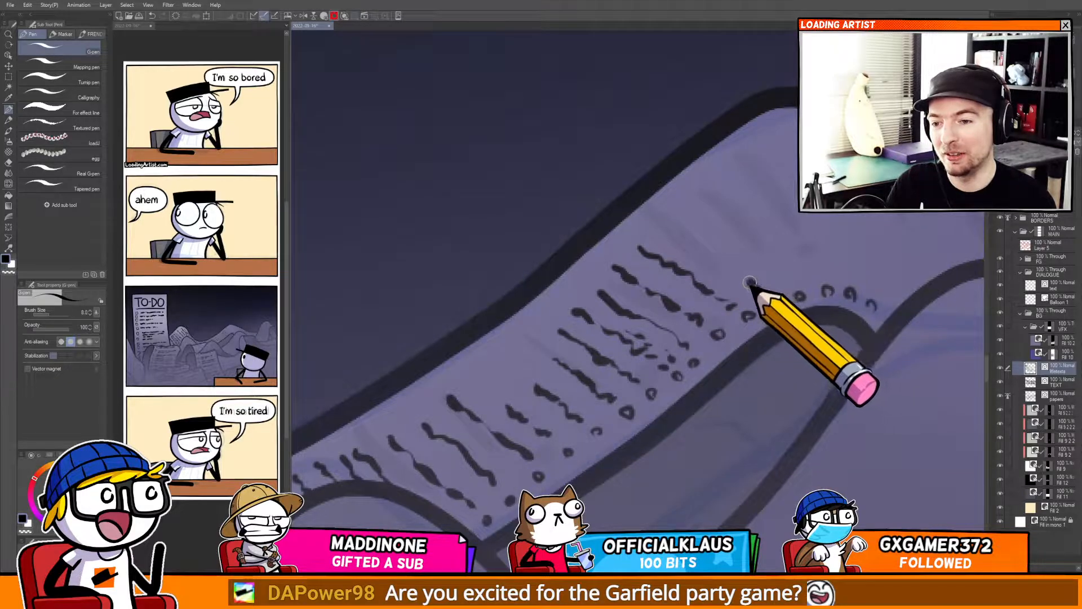
{"action": "left_click_drag", "start_coordinate": [706, 251], "coordinate": [698, 244]}
{"action": "left_click_drag", "start_coordinate": [678, 235], "coordinate": [664, 225]}
{"action": "left_click_drag", "start_coordinate": [532, 346], "coordinate": [526, 336]}
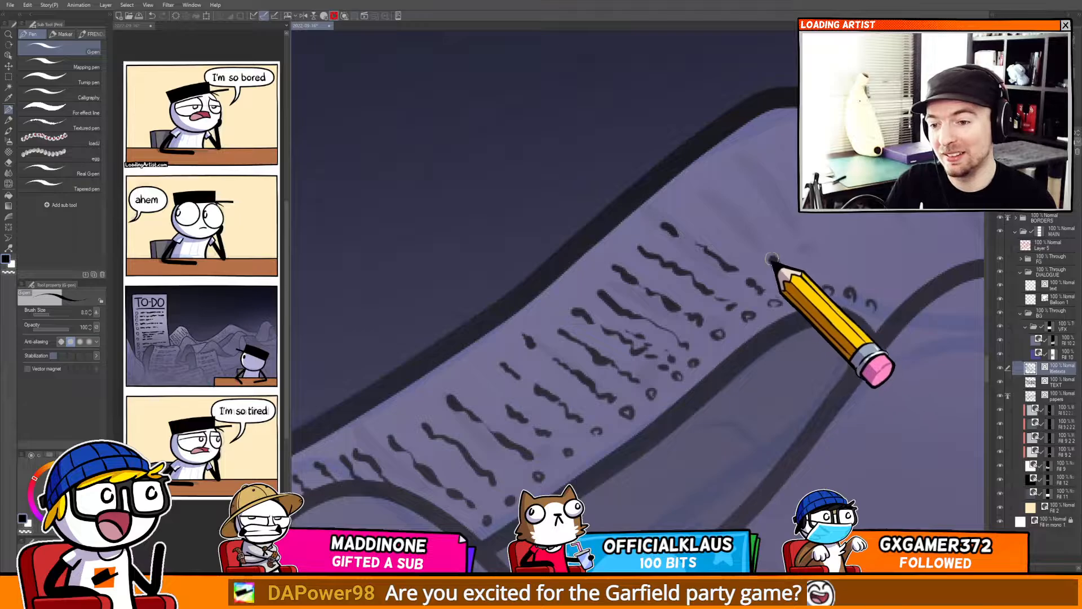
Scribble text lines on the rising page section further along the paper pile.
{"action": "mouse_move", "coordinate": [744, 232]}
{"action": "left_mouse_down"}
{"action": "mouse_move", "coordinate": [701, 206]}
{"action": "mouse_move", "coordinate": [749, 181]}
{"action": "mouse_move", "coordinate": [795, 224]}
{"action": "mouse_move", "coordinate": [826, 284]}
{"action": "mouse_move", "coordinate": [857, 294]}
{"action": "mouse_move", "coordinate": [811, 204]}
{"action": "left_mouse_up"}
{"action": "mouse_move", "coordinate": [782, 131]}
{"action": "left_mouse_down"}
{"action": "mouse_move", "coordinate": [862, 222]}
{"action": "mouse_move", "coordinate": [874, 289]}
{"action": "mouse_move", "coordinate": [738, 325]}
{"action": "mouse_move", "coordinate": [728, 268]}
{"action": "left_mouse_up"}
{"action": "mouse_move", "coordinate": [725, 252]}
{"action": "left_mouse_down"}
{"action": "mouse_move", "coordinate": [715, 207]}
{"action": "mouse_move", "coordinate": [756, 261]}
{"action": "mouse_move", "coordinate": [770, 324]}
{"action": "mouse_move", "coordinate": [798, 270]}
{"action": "mouse_move", "coordinate": [789, 239]}
{"action": "mouse_move", "coordinate": [693, 273]}
{"action": "mouse_move", "coordinate": [701, 285]}
{"action": "left_mouse_up"}
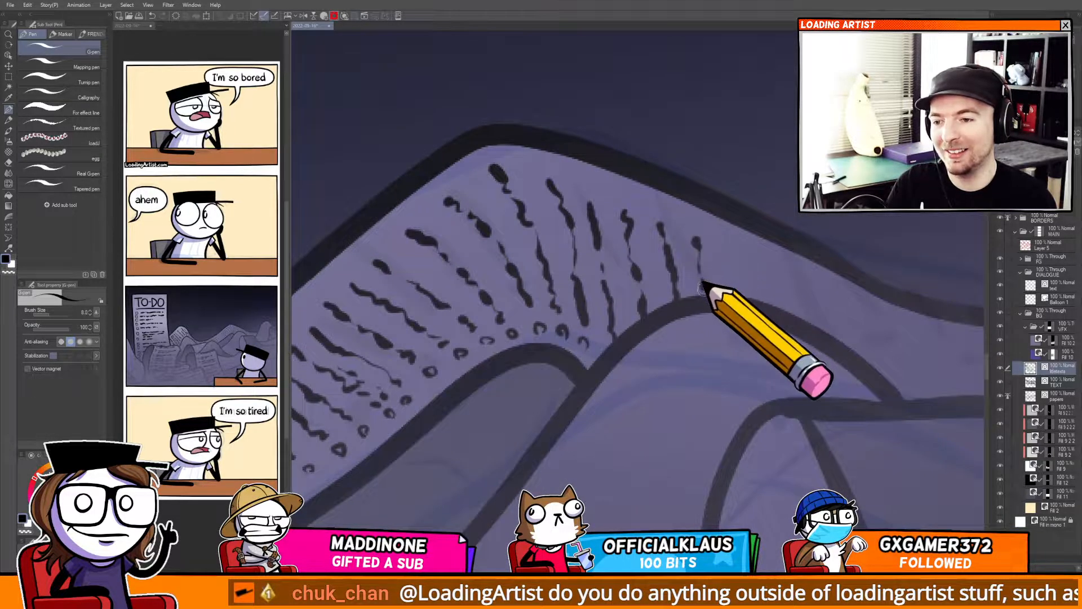
{"action": "left_click_drag", "start_coordinate": [728, 250], "coordinate": [733, 294]}
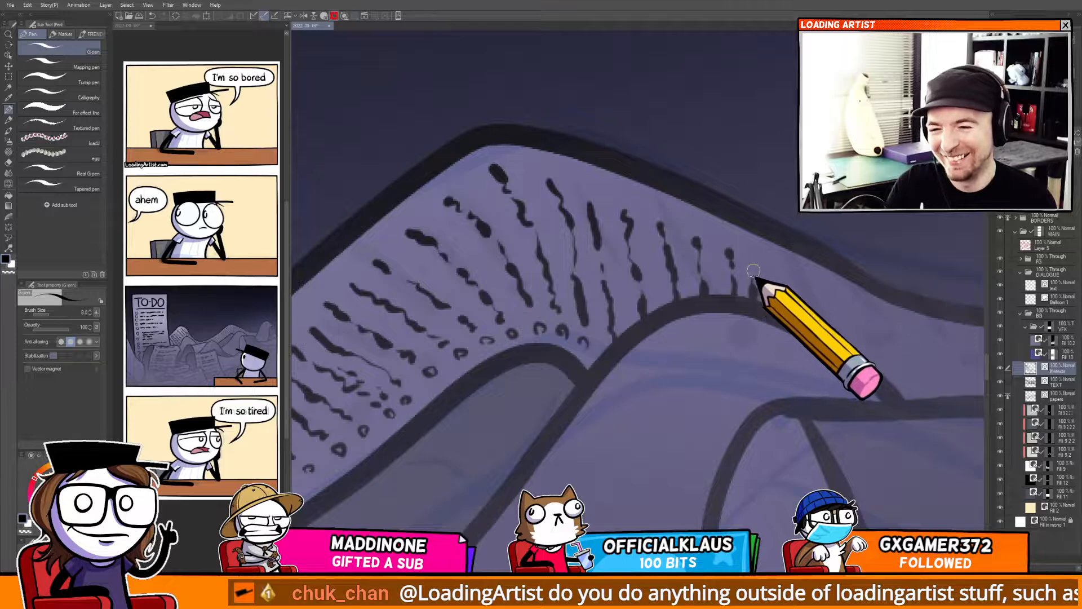
{"action": "mouse_move", "coordinate": [821, 302]}
{"action": "left_mouse_down"}
{"action": "mouse_move", "coordinate": [681, 300]}
{"action": "mouse_move", "coordinate": [674, 283]}
{"action": "left_mouse_up"}
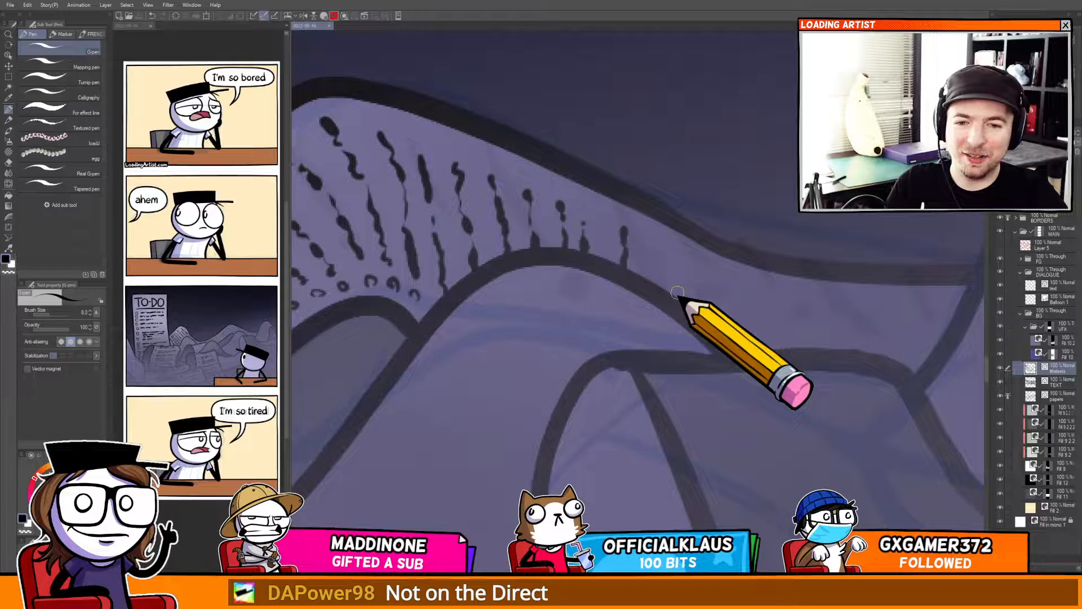
Add more short text strokes along the crest of the rising page section in the paper pile.
{"action": "mouse_move", "coordinate": [653, 253]}
{"action": "left_mouse_down"}
{"action": "mouse_move", "coordinate": [655, 288]}
{"action": "mouse_move", "coordinate": [669, 285]}
{"action": "mouse_move", "coordinate": [681, 312]}
{"action": "mouse_move", "coordinate": [674, 271]}
{"action": "mouse_move", "coordinate": [691, 282]}
{"action": "mouse_move", "coordinate": [713, 323]}
{"action": "mouse_move", "coordinate": [704, 280]}
{"action": "mouse_move", "coordinate": [729, 292]}
{"action": "mouse_move", "coordinate": [734, 353]}
{"action": "mouse_move", "coordinate": [751, 346]}
{"action": "mouse_move", "coordinate": [751, 310]}
{"action": "mouse_move", "coordinate": [664, 297]}
{"action": "left_mouse_up"}
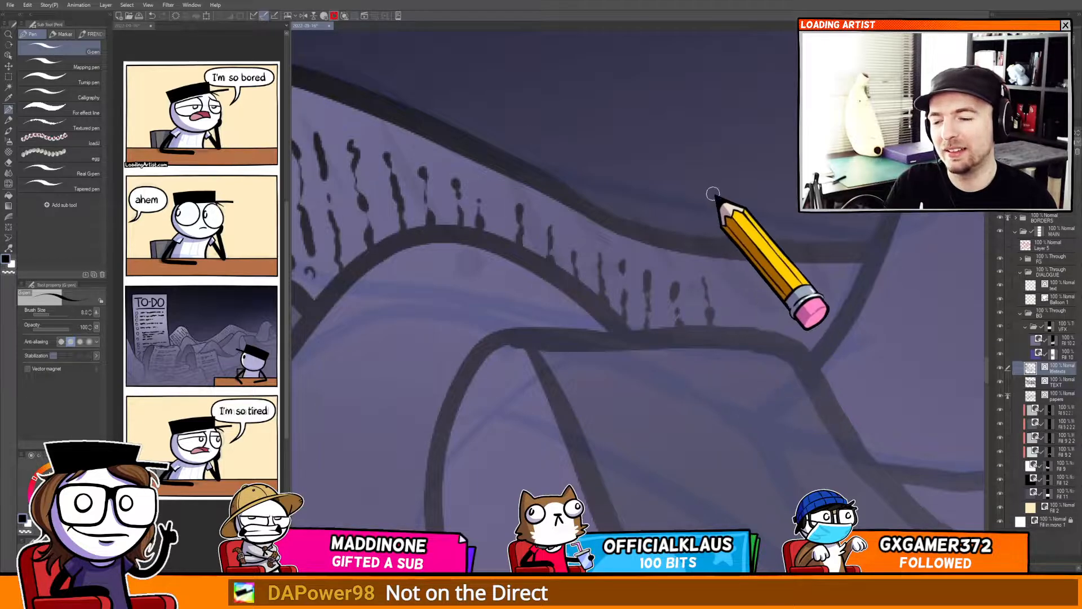
{"action": "left_click_drag", "start_coordinate": [725, 319], "coordinate": [709, 301]}
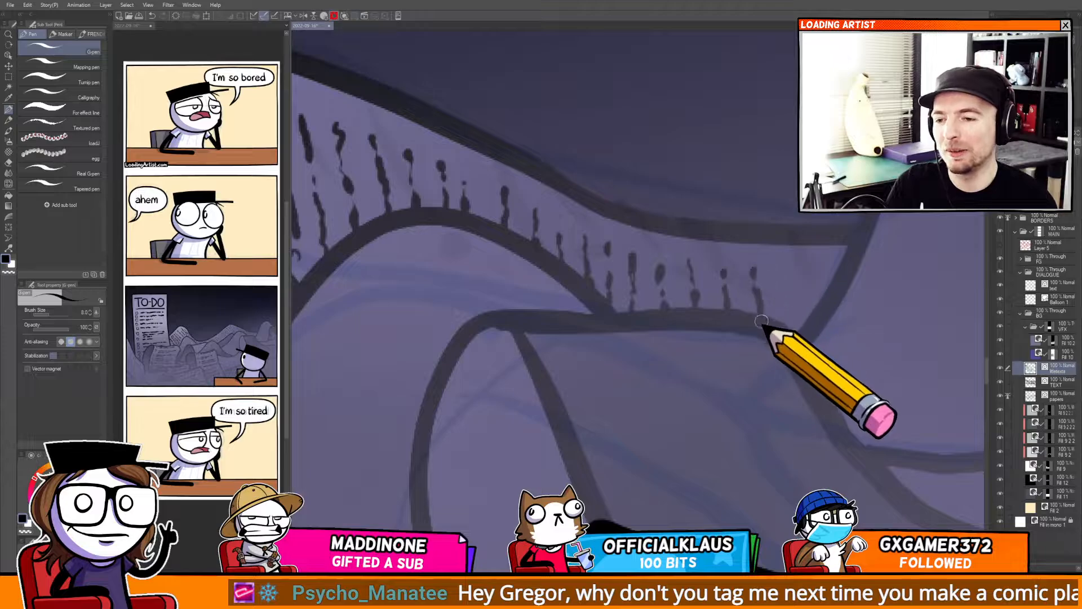
{"action": "left_click_drag", "start_coordinate": [784, 273], "coordinate": [792, 332]}
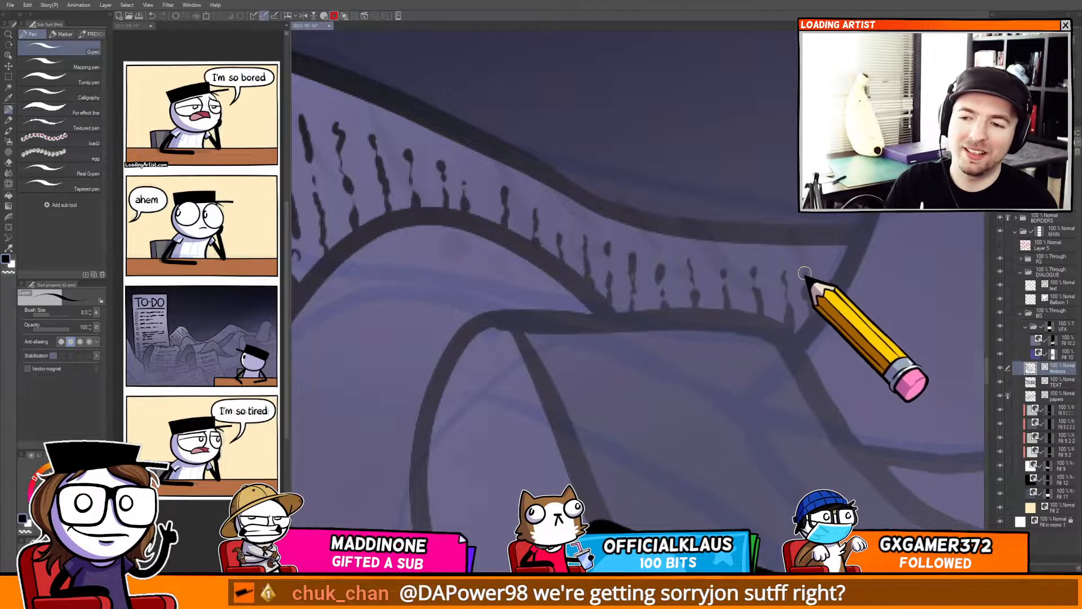
{"action": "mouse_move", "coordinate": [823, 262]}
{"action": "left_mouse_down"}
{"action": "mouse_move", "coordinate": [819, 302]}
{"action": "mouse_move", "coordinate": [778, 323]}
{"action": "mouse_move", "coordinate": [739, 322]}
{"action": "left_mouse_up"}
Dot a row of small checkboxes along the curled page edge in the lower-left of the to-do panel.
{"action": "scroll", "coordinate": [812, 307], "scroll_direction": "down", "scroll_amount": 4}
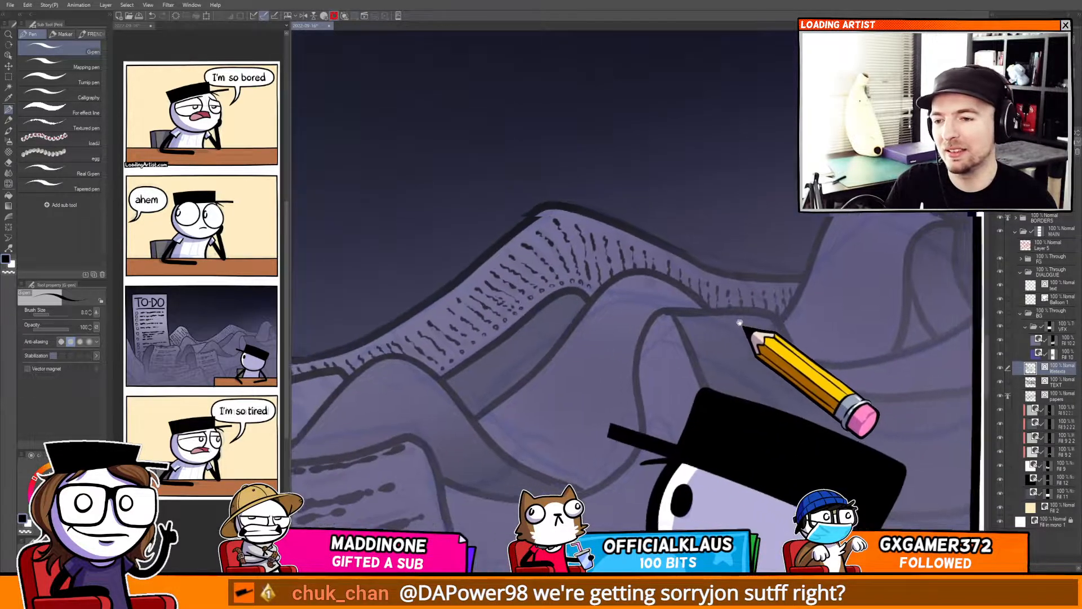
{"action": "scroll", "coordinate": [739, 322], "scroll_direction": "down", "scroll_amount": 5}
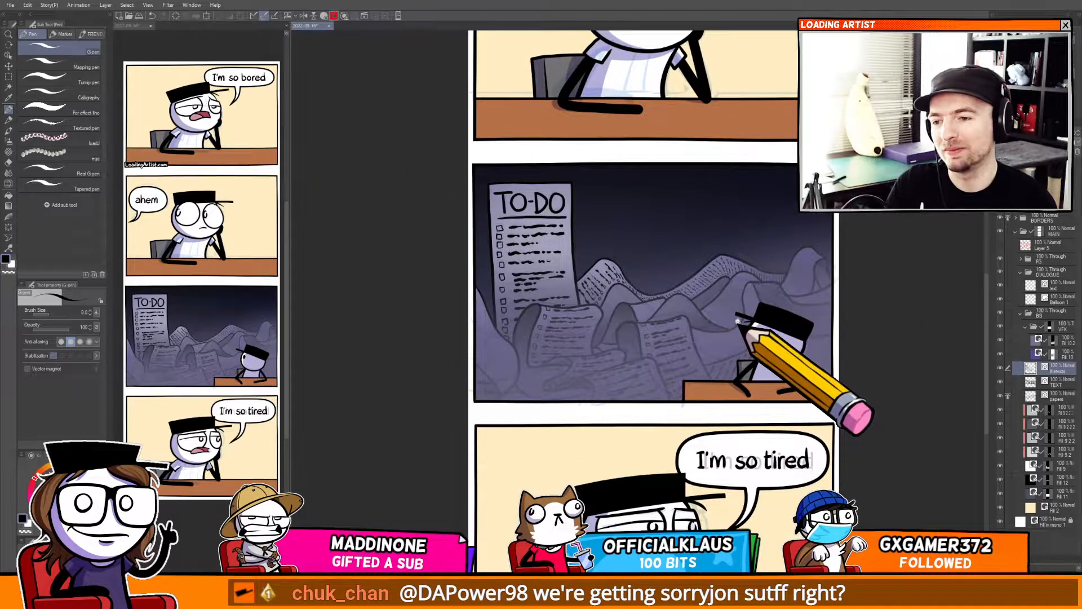
{"action": "scroll", "coordinate": [833, 309], "scroll_direction": "up", "scroll_amount": 8}
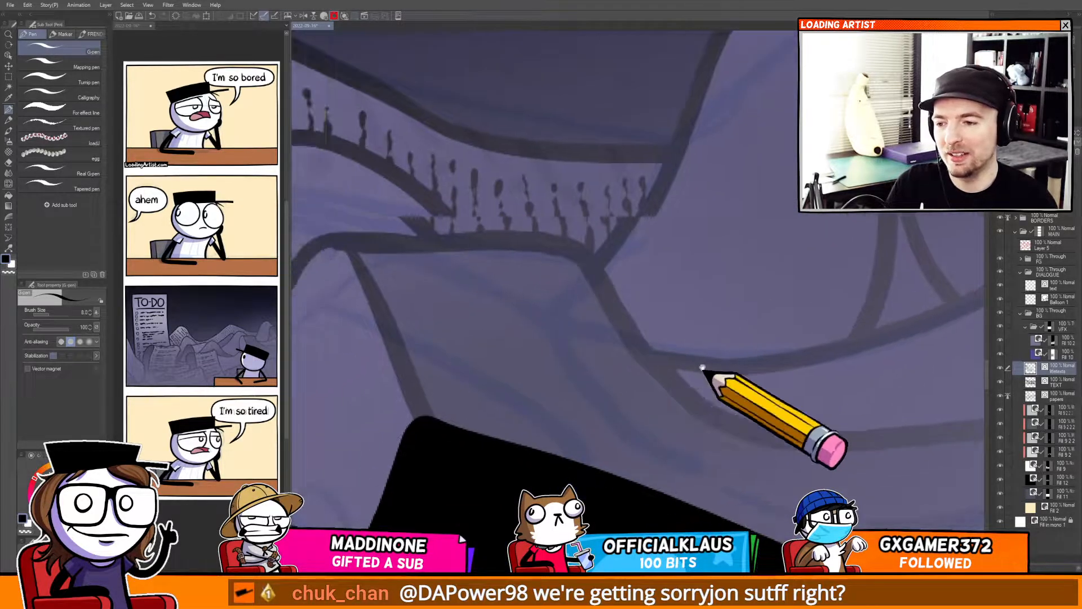
{"action": "scroll", "coordinate": [709, 336], "scroll_direction": "down", "scroll_amount": 3}
{"action": "left_click_drag", "start_coordinate": [702, 367], "coordinate": [617, 170]}
{"action": "scroll", "coordinate": [658, 320], "scroll_direction": "down", "scroll_amount": 5}
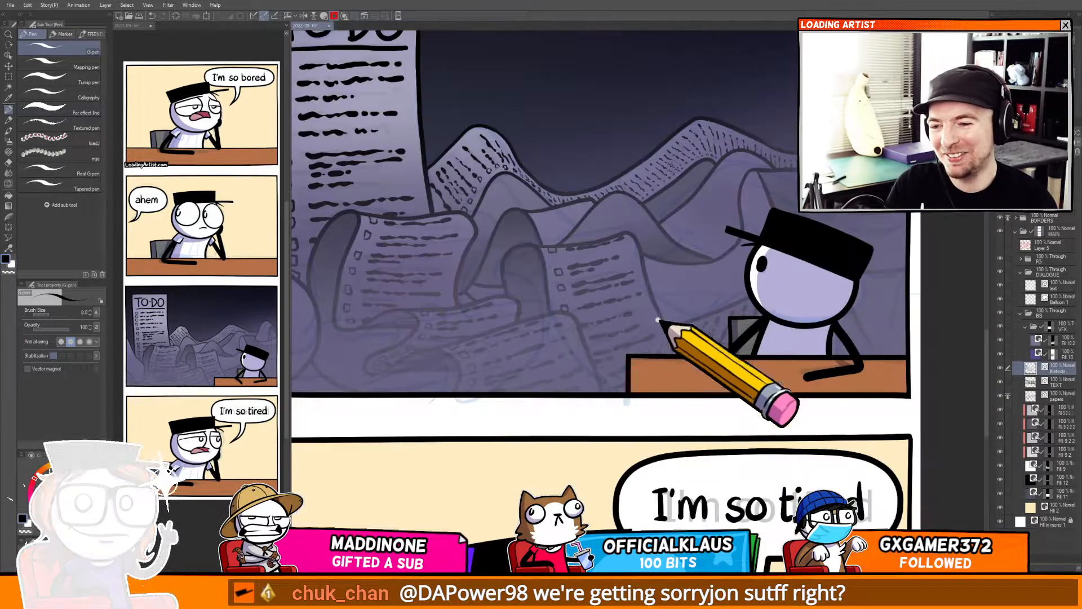
{"action": "left_click_drag", "start_coordinate": [579, 355], "coordinate": [737, 323]}
{"action": "left_click_drag", "start_coordinate": [470, 277], "coordinate": [643, 300]}
{"action": "scroll", "coordinate": [622, 303], "scroll_direction": "up", "scroll_amount": 4}
{"action": "left_click_drag", "start_coordinate": [622, 338], "coordinate": [545, 286]}
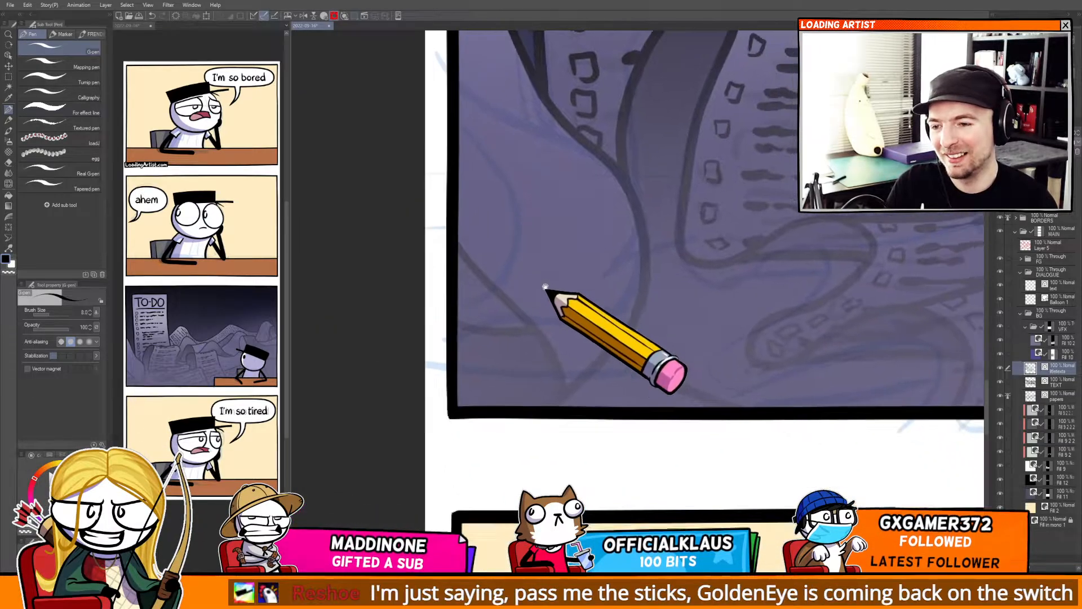
{"action": "scroll", "coordinate": [575, 361], "scroll_direction": "up", "scroll_amount": 2}
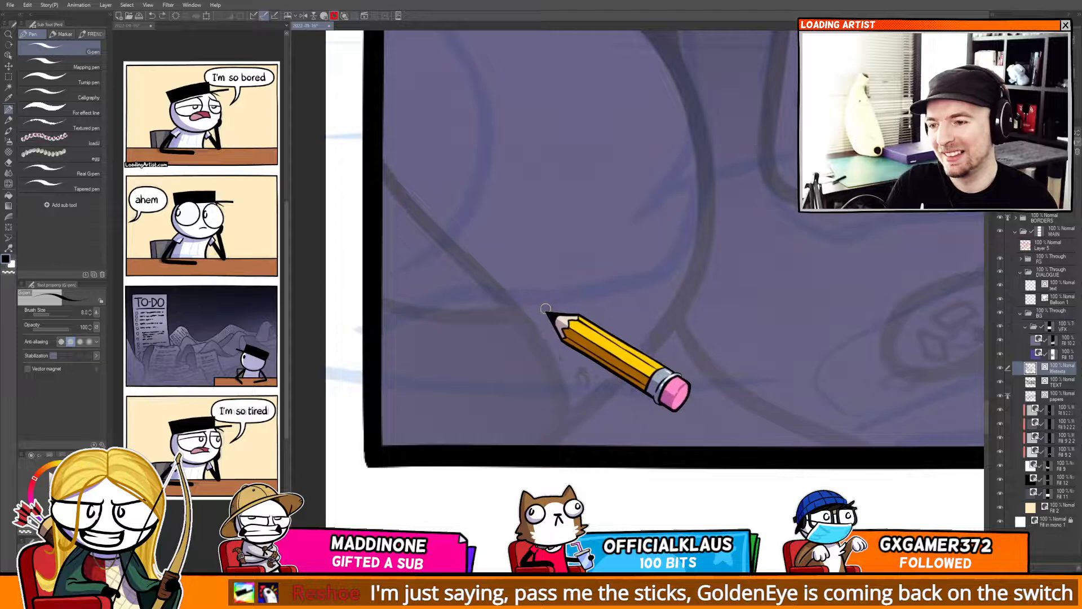
{"action": "left_click_drag", "start_coordinate": [498, 252], "coordinate": [558, 313]}
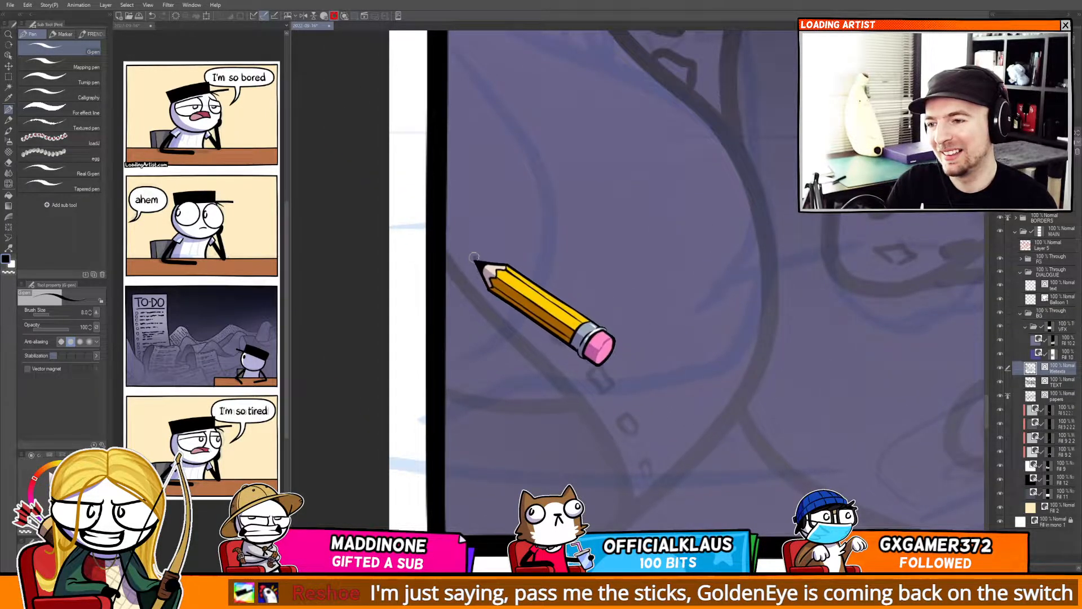
{"action": "left_click_drag", "start_coordinate": [474, 257], "coordinate": [489, 266]}
{"action": "mouse_move", "coordinate": [466, 230]}
{"action": "left_mouse_down"}
{"action": "mouse_move", "coordinate": [449, 213]}
{"action": "mouse_move", "coordinate": [468, 222]}
{"action": "left_mouse_up"}
{"action": "left_click_drag", "start_coordinate": [527, 238], "coordinate": [457, 361]}
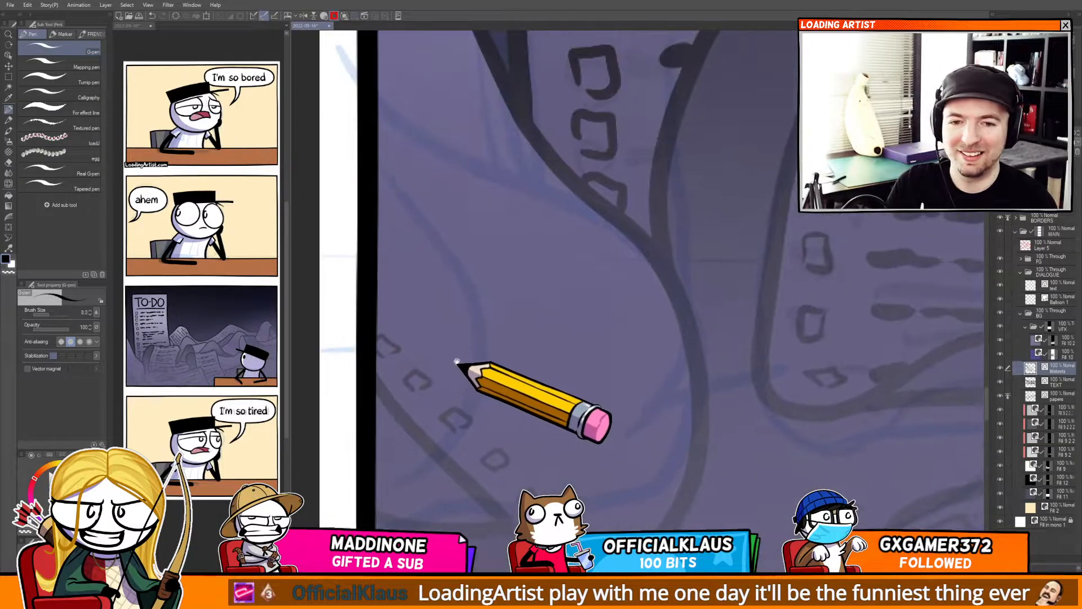
Scribble wavy text lines beside the newly dotted checkboxes on the lower-left page.
{"action": "left_click_drag", "start_coordinate": [609, 301], "coordinate": [716, 386]}
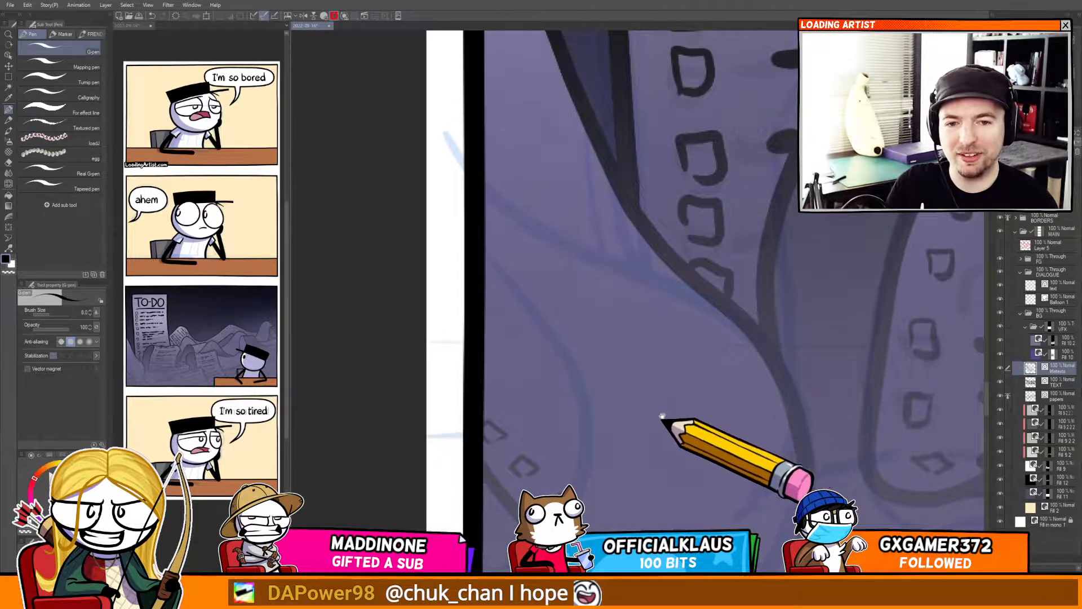
{"action": "mouse_move", "coordinate": [669, 422]}
{"action": "left_mouse_down"}
{"action": "mouse_move", "coordinate": [649, 370]}
{"action": "mouse_move", "coordinate": [490, 243]}
{"action": "mouse_move", "coordinate": [630, 374]}
{"action": "mouse_move", "coordinate": [610, 303]}
{"action": "left_mouse_up"}
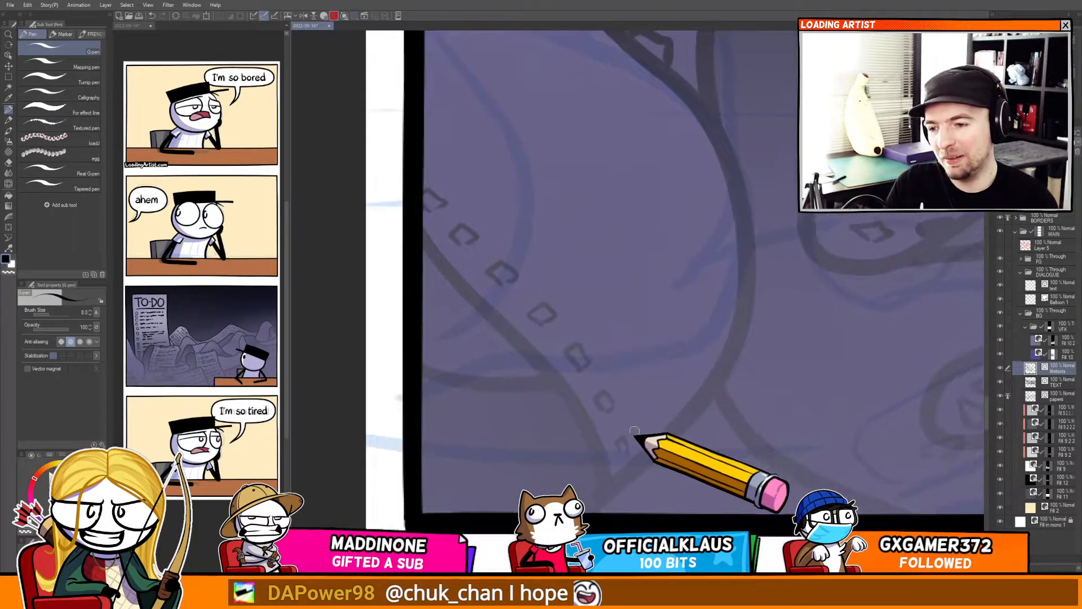
{"action": "mouse_move", "coordinate": [633, 433]}
{"action": "left_mouse_down"}
{"action": "mouse_move", "coordinate": [673, 418]}
{"action": "mouse_move", "coordinate": [713, 375]}
{"action": "left_mouse_up"}
{"action": "left_click_drag", "start_coordinate": [623, 391], "coordinate": [729, 311]}
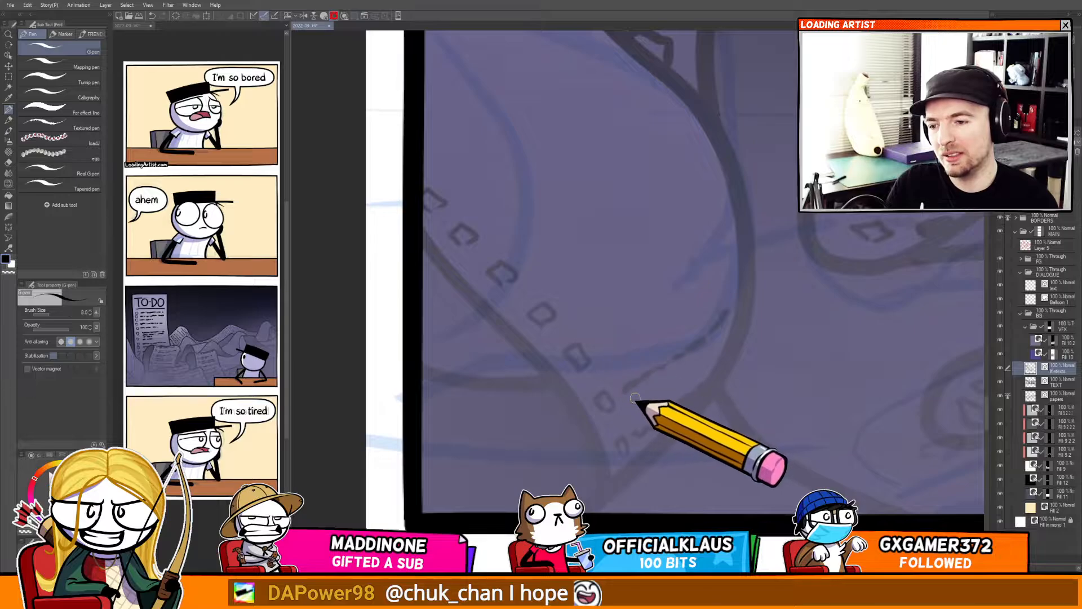
{"action": "left_click_drag", "start_coordinate": [633, 398], "coordinate": [669, 375]}
{"action": "mouse_move", "coordinate": [596, 345]}
{"action": "left_mouse_down"}
{"action": "mouse_move", "coordinate": [696, 290]}
{"action": "mouse_move", "coordinate": [727, 248]}
{"action": "left_mouse_up"}
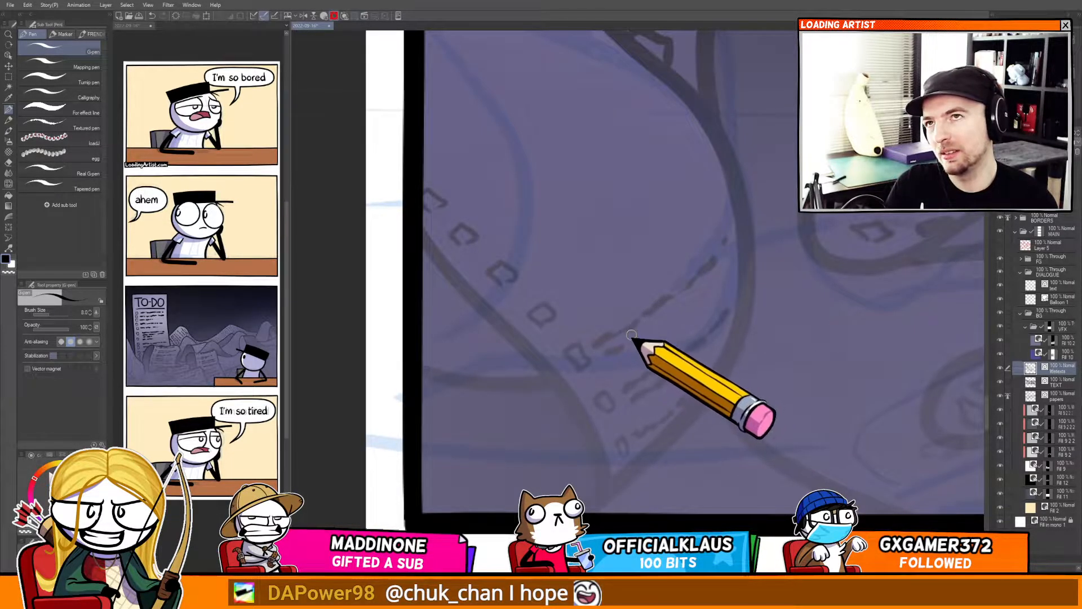
{"action": "mouse_move", "coordinate": [565, 304]}
{"action": "left_mouse_down"}
{"action": "mouse_move", "coordinate": [574, 323]}
{"action": "mouse_move", "coordinate": [647, 282]}
{"action": "mouse_move", "coordinate": [714, 218]}
{"action": "left_mouse_up"}
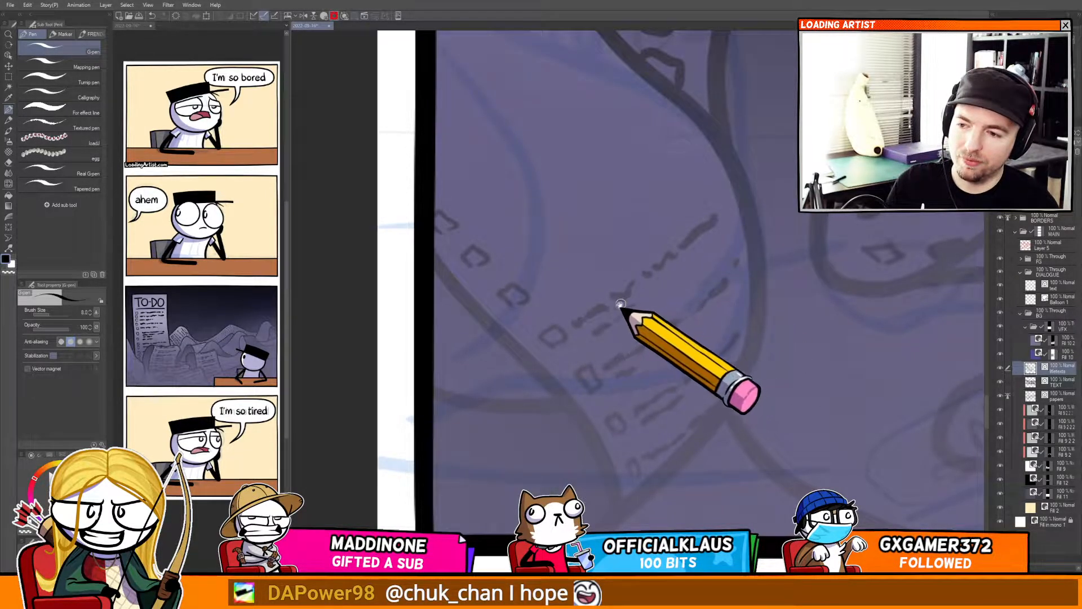
Add more wavy text lines to fill the rest of the lower-left page.
{"action": "left_click_drag", "start_coordinate": [621, 304], "coordinate": [643, 338]}
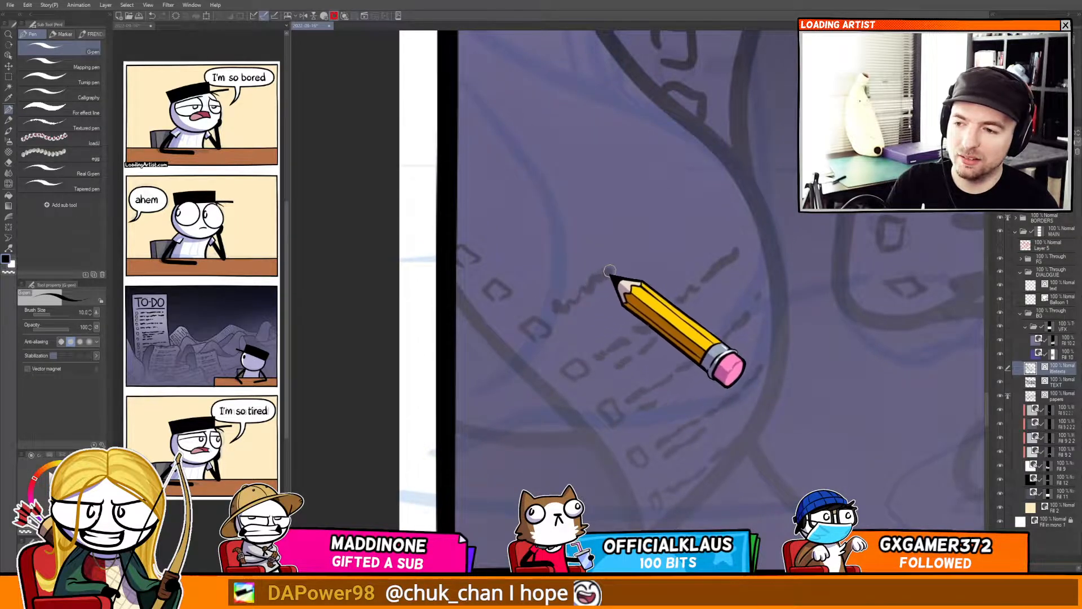
{"action": "left_click_drag", "start_coordinate": [645, 250], "coordinate": [708, 209]}
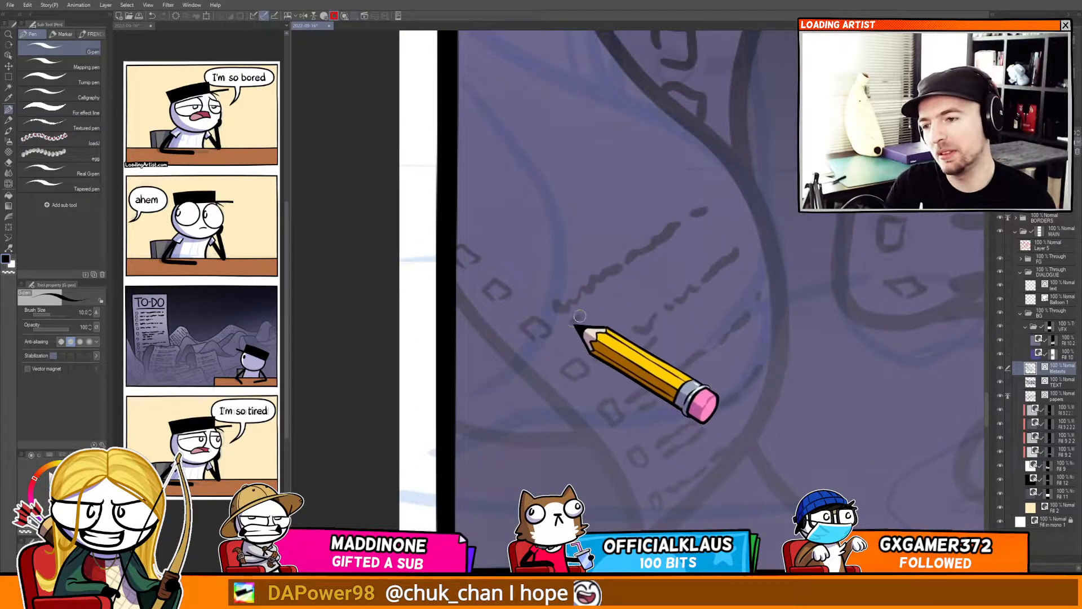
{"action": "left_click_drag", "start_coordinate": [535, 281], "coordinate": [571, 330]}
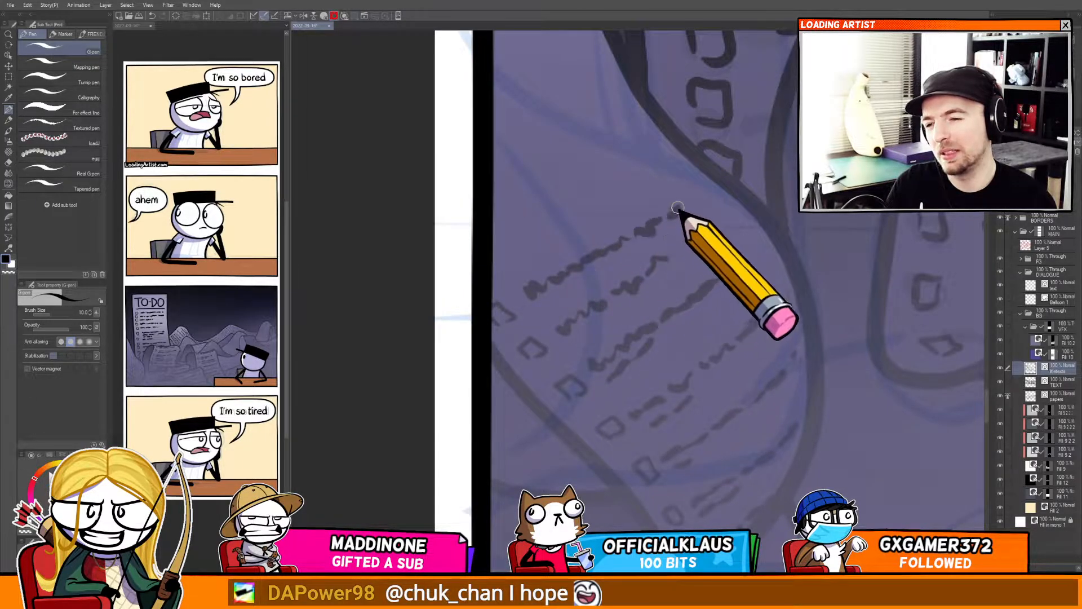
{"action": "left_click_drag", "start_coordinate": [498, 286], "coordinate": [550, 303]}
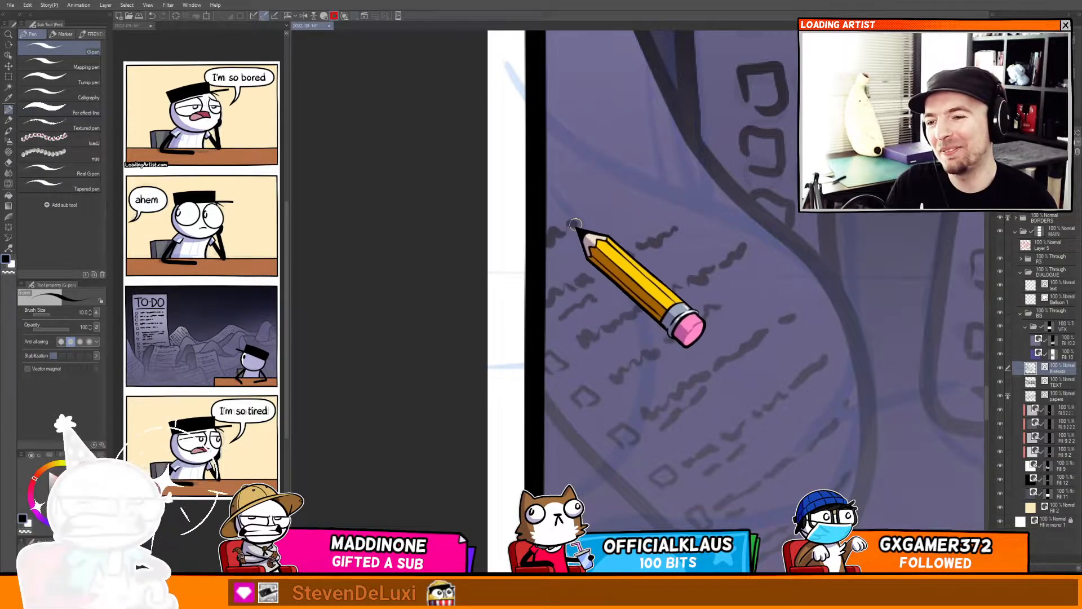
{"action": "left_click_drag", "start_coordinate": [547, 185], "coordinate": [652, 147]}
{"action": "mouse_move", "coordinate": [629, 164]}
{"action": "left_mouse_down"}
{"action": "mouse_move", "coordinate": [646, 232]}
{"action": "mouse_move", "coordinate": [630, 287]}
{"action": "left_mouse_up"}
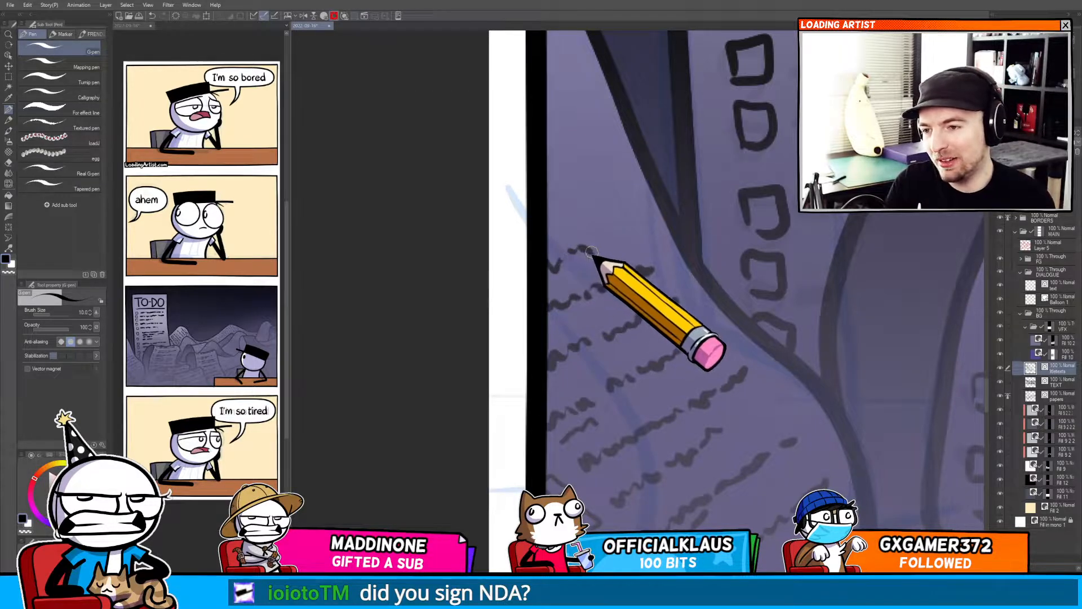
Scribble text lines on the narrow page strip beside the panel's left border.
{"action": "left_click_drag", "start_coordinate": [548, 223], "coordinate": [609, 207]}
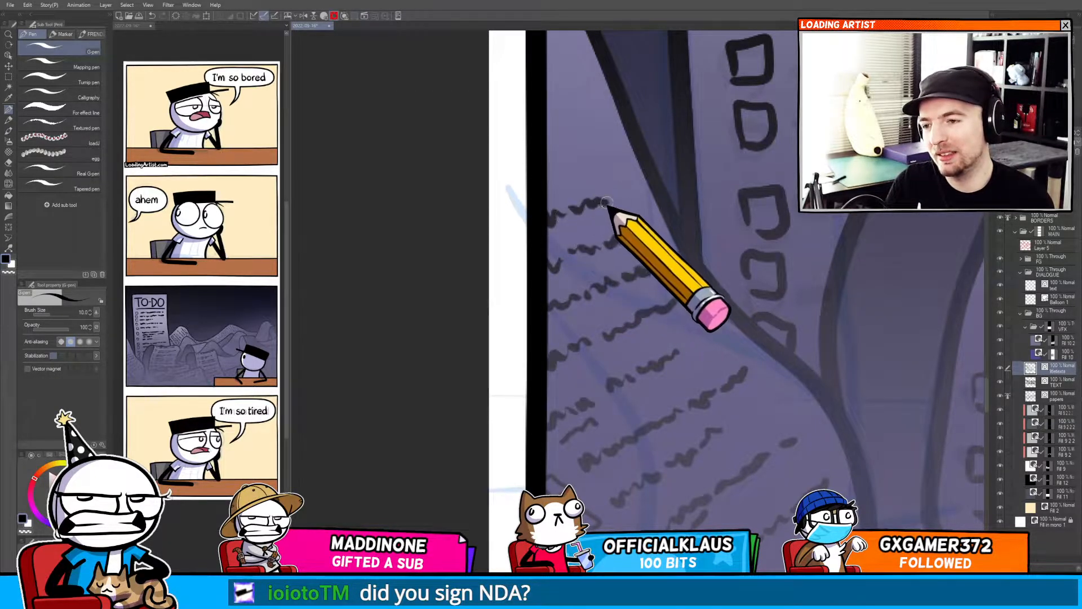
{"action": "left_click_drag", "start_coordinate": [565, 172], "coordinate": [584, 239]}
{"action": "left_click_drag", "start_coordinate": [563, 227], "coordinate": [618, 208]}
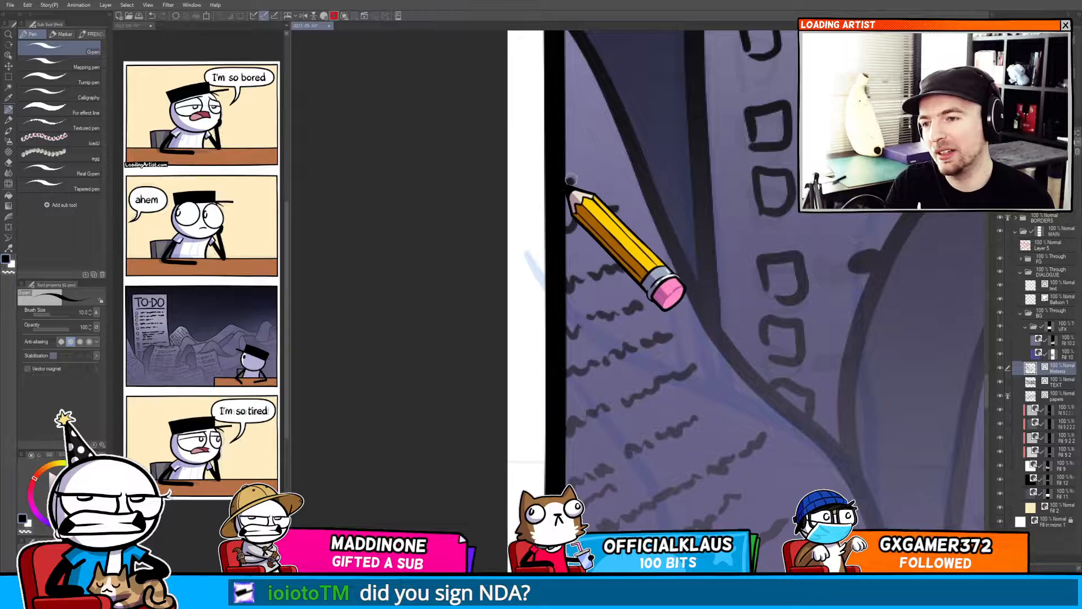
{"action": "left_click_drag", "start_coordinate": [567, 184], "coordinate": [604, 172]}
{"action": "left_click_drag", "start_coordinate": [566, 138], "coordinate": [588, 136]}
Zoom in and out over the to-do panel to review the paper pile's lettering.
{"action": "scroll", "coordinate": [572, 236], "scroll_direction": "down", "scroll_amount": 6}
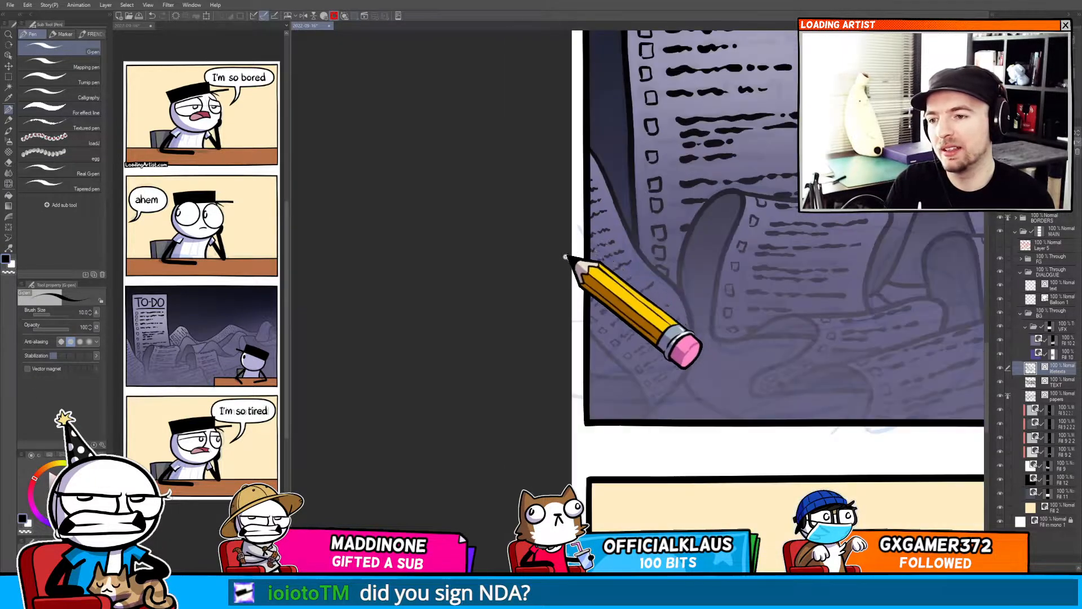
{"action": "scroll", "coordinate": [556, 293], "scroll_direction": "up", "scroll_amount": 5}
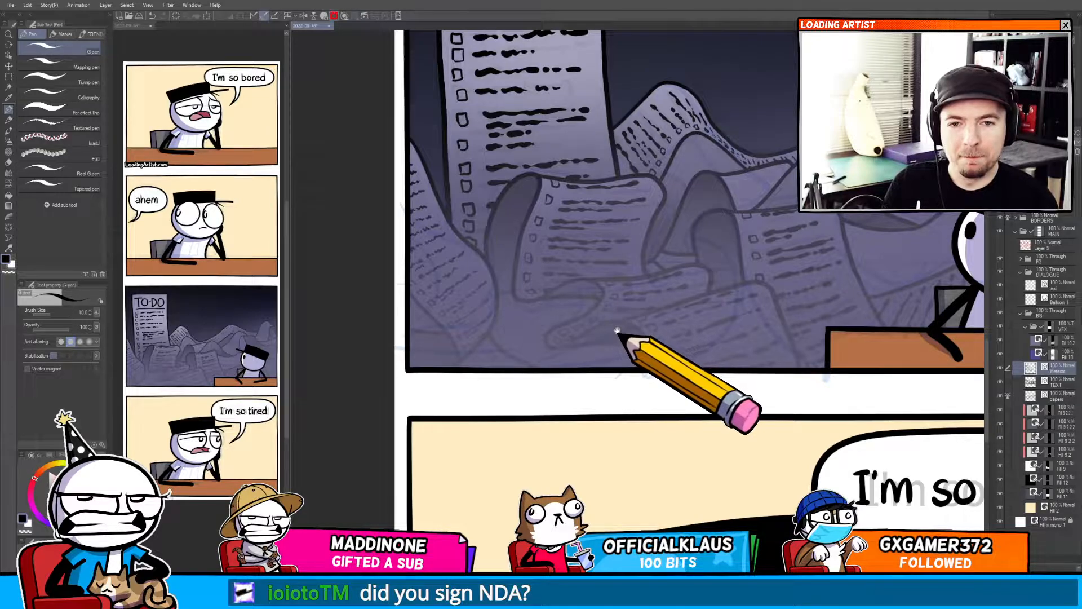
{"action": "left_click_drag", "start_coordinate": [615, 347], "coordinate": [604, 382]}
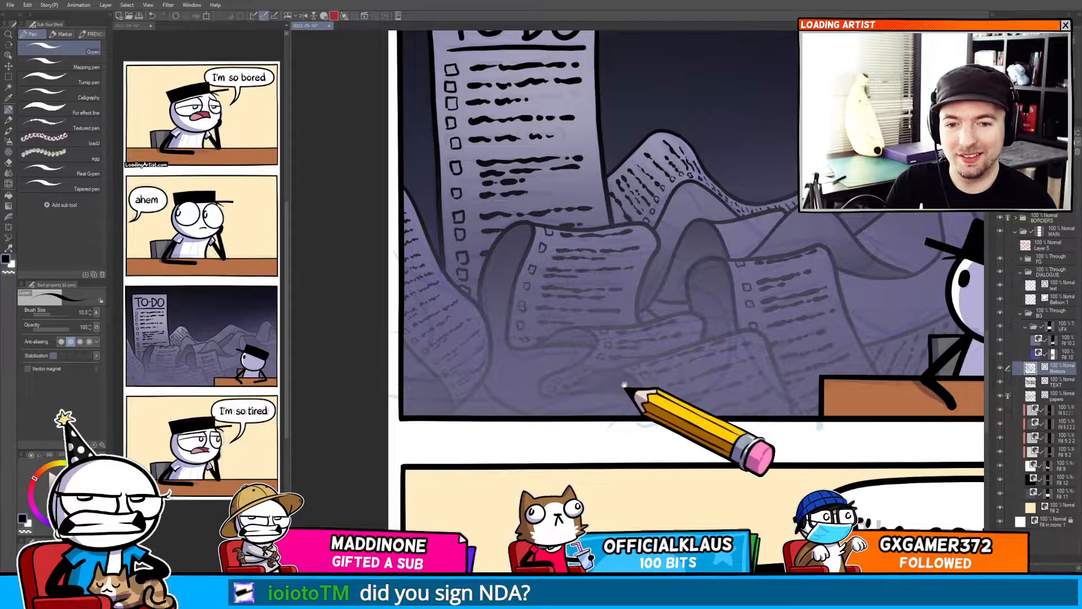
{"action": "left_click_drag", "start_coordinate": [624, 385], "coordinate": [814, 258]}
{"action": "scroll", "coordinate": [813, 258], "scroll_direction": "up", "scroll_amount": 3}
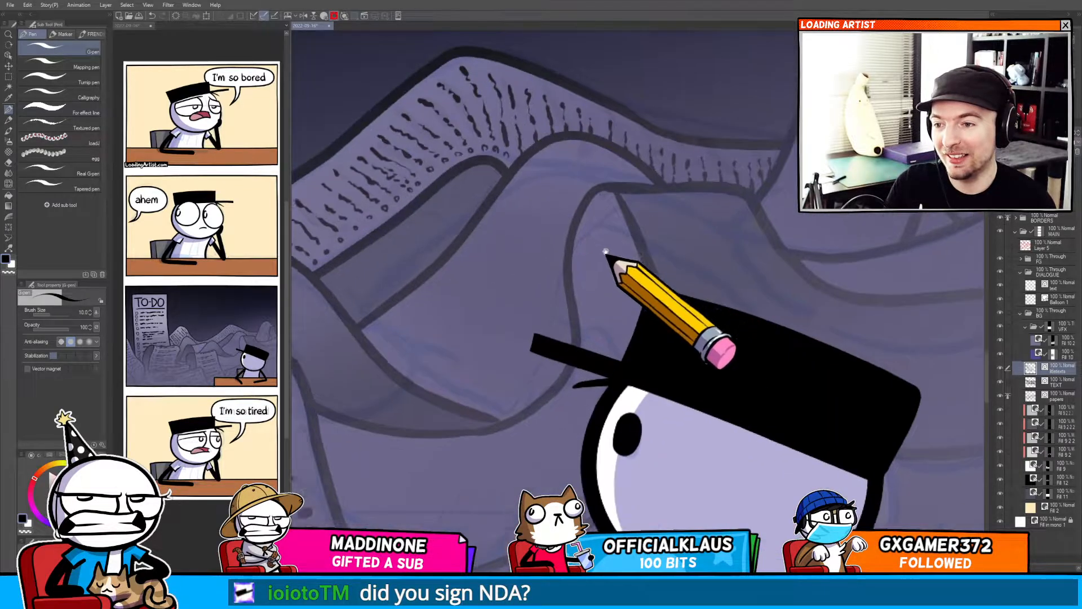
{"action": "left_click_drag", "start_coordinate": [605, 251], "coordinate": [417, 437]}
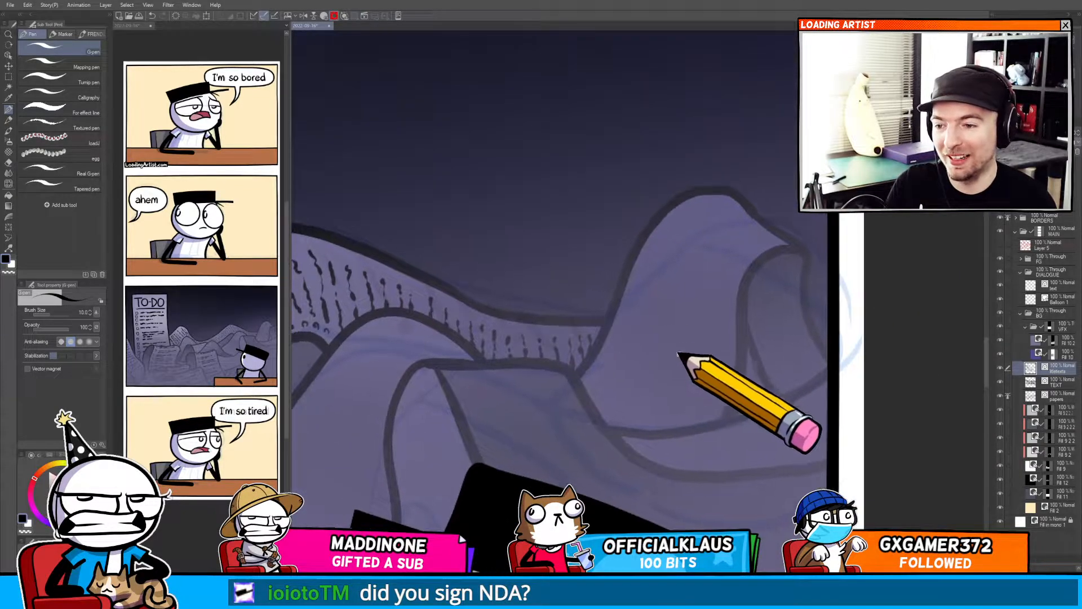
{"action": "left_click_drag", "start_coordinate": [680, 375], "coordinate": [838, 290]}
{"action": "left_click_drag", "start_coordinate": [555, 403], "coordinate": [834, 251]}
{"action": "scroll", "coordinate": [833, 251], "scroll_direction": "down", "scroll_amount": 5}
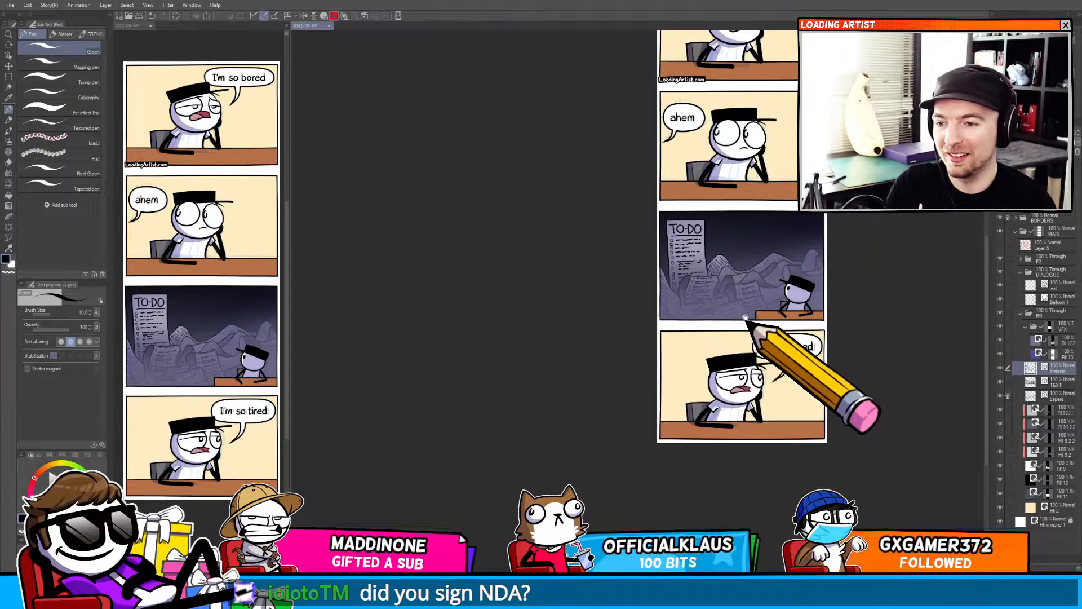
{"action": "scroll", "coordinate": [746, 318], "scroll_direction": "up", "scroll_amount": 5}
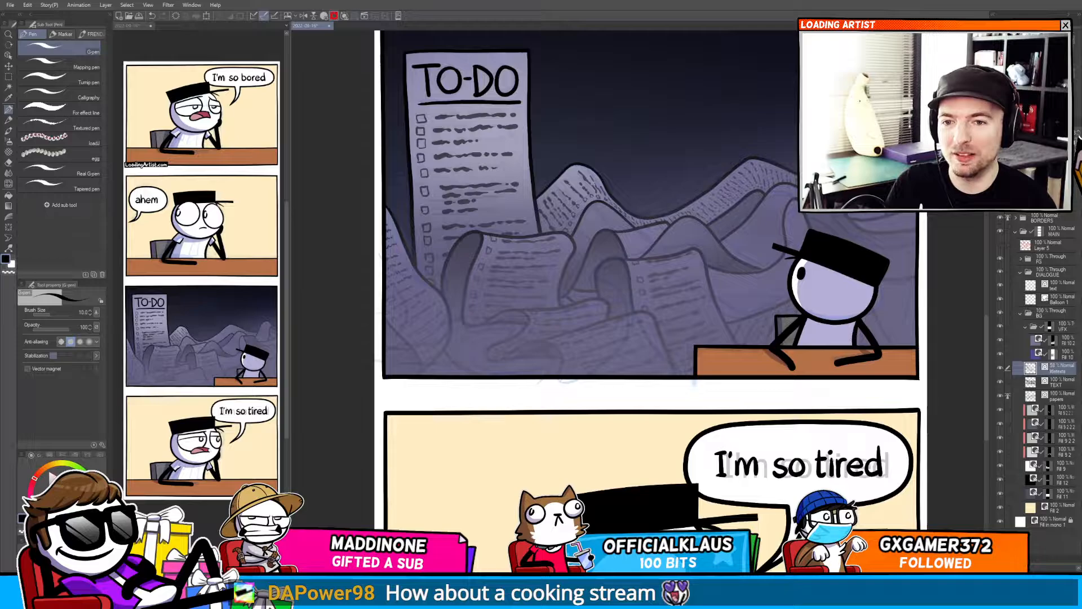
{"action": "left_click_drag", "start_coordinate": [763, 261], "coordinate": [784, 274]}
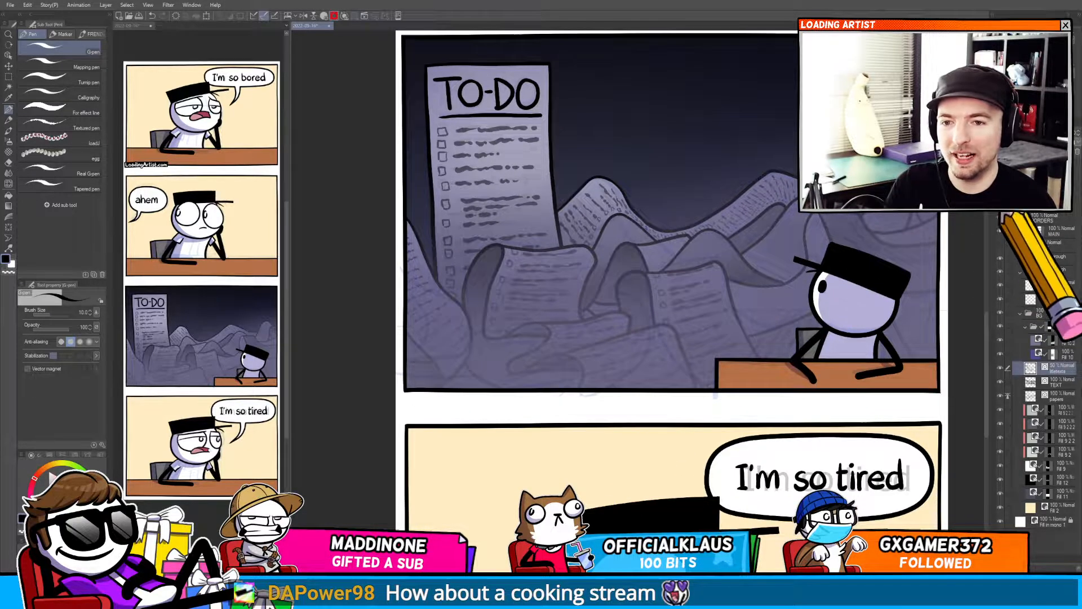
{"action": "scroll", "coordinate": [891, 299], "scroll_direction": "down", "scroll_amount": 5}
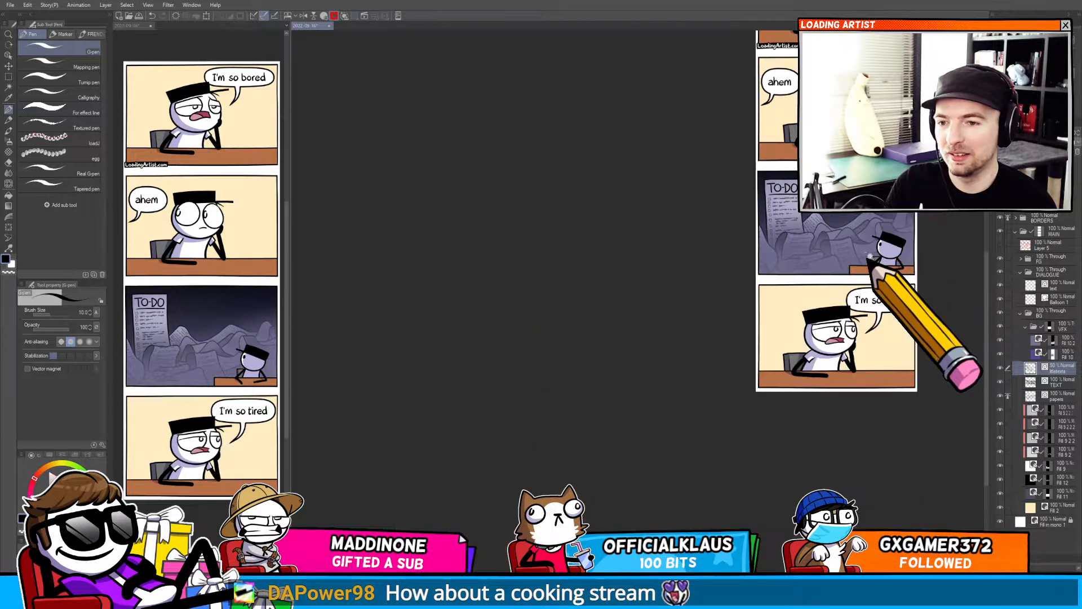
{"action": "scroll", "coordinate": [861, 236], "scroll_direction": "up", "scroll_amount": 5}
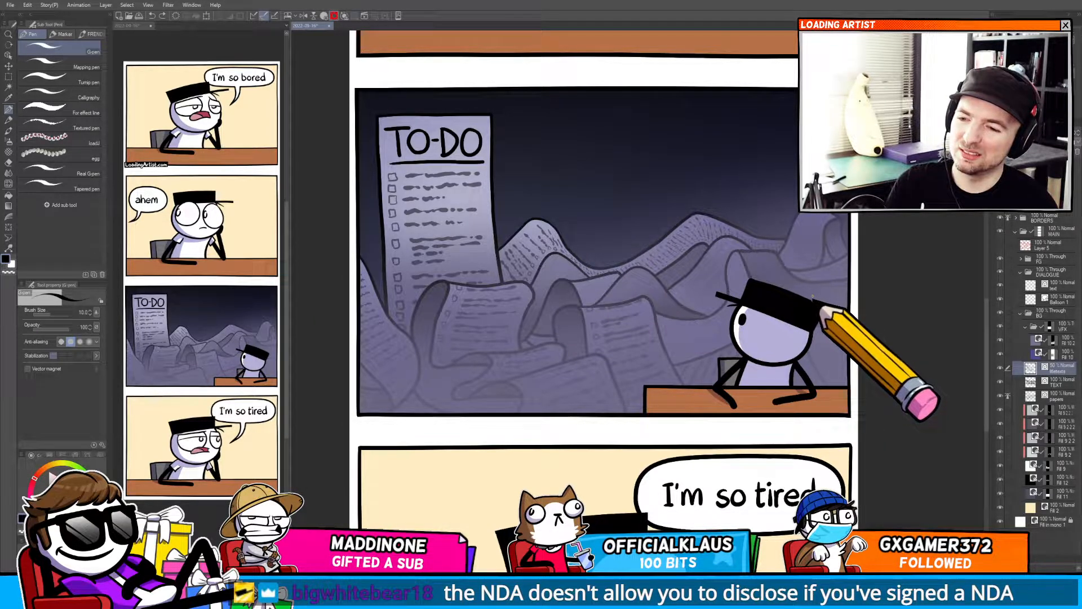
{"action": "scroll", "coordinate": [750, 341], "scroll_direction": "up", "scroll_amount": 5}
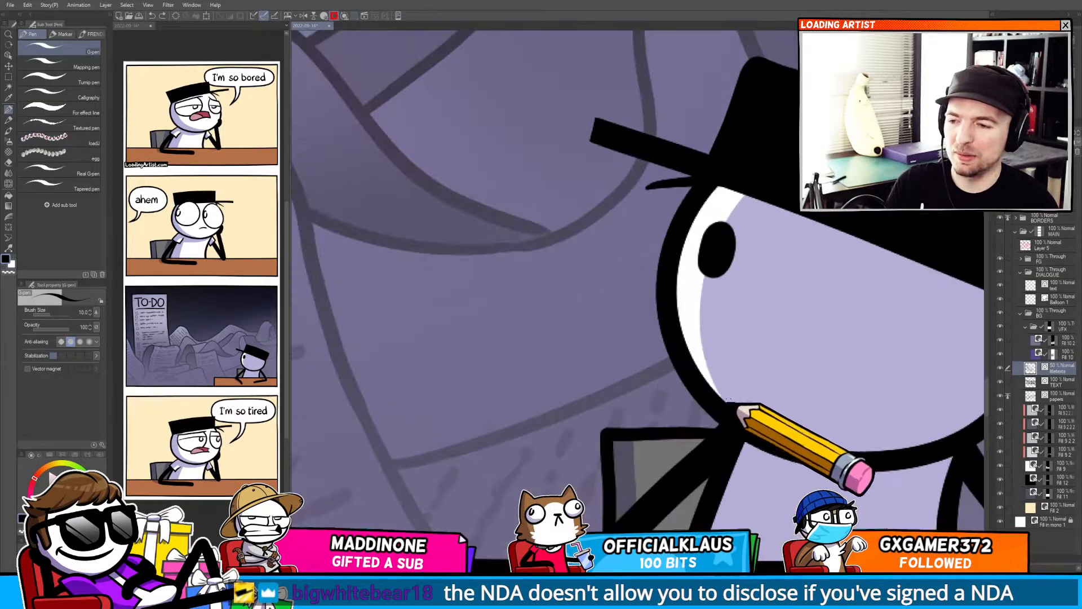
{"action": "scroll", "coordinate": [729, 400], "scroll_direction": "up", "scroll_amount": 4}
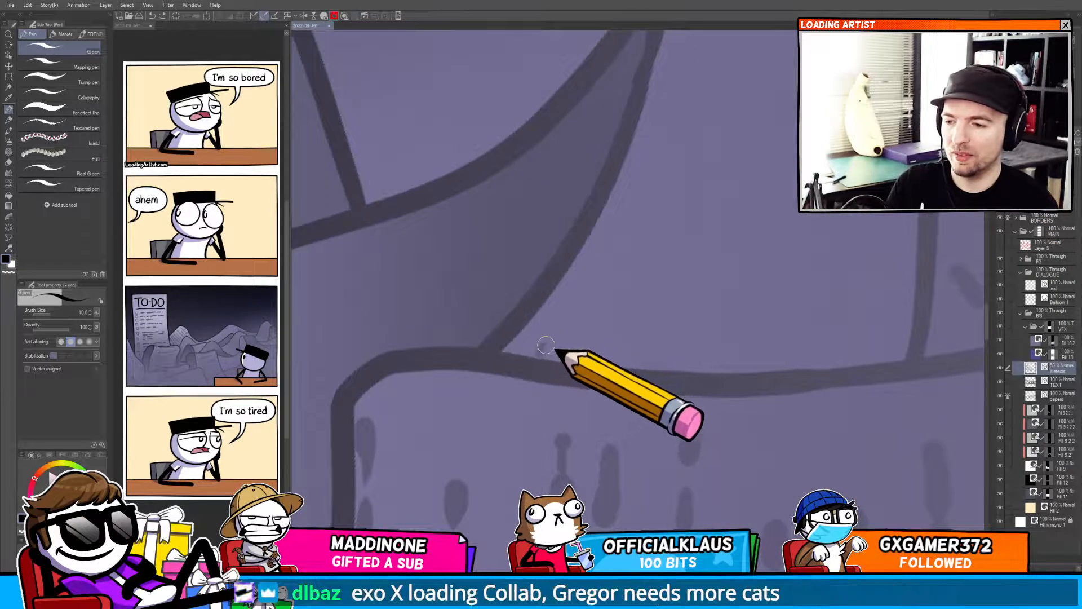
Dot a column of small checkboxes down the edge of the page beside the character's hat.
{"action": "left_click_drag", "start_coordinate": [582, 311], "coordinate": [599, 302]}
{"action": "left_click_drag", "start_coordinate": [615, 257], "coordinate": [631, 242]}
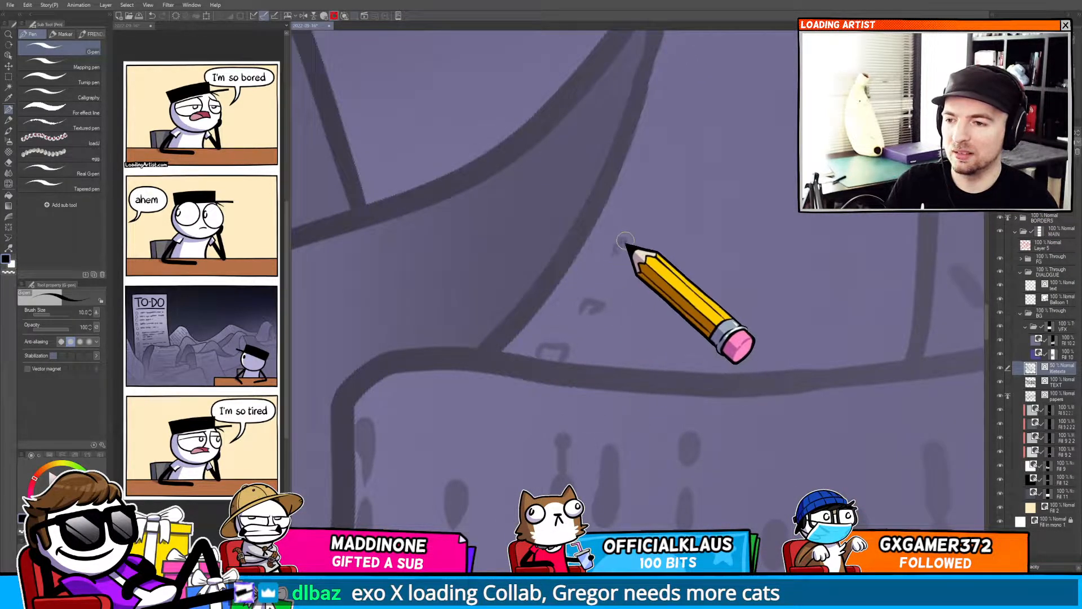
{"action": "left_click_drag", "start_coordinate": [648, 187], "coordinate": [660, 181]}
{"action": "mouse_move", "coordinate": [660, 172]}
{"action": "left_mouse_down"}
{"action": "mouse_move", "coordinate": [614, 299]}
{"action": "mouse_move", "coordinate": [547, 314]}
{"action": "mouse_move", "coordinate": [599, 287]}
{"action": "mouse_move", "coordinate": [608, 317]}
{"action": "left_mouse_up"}
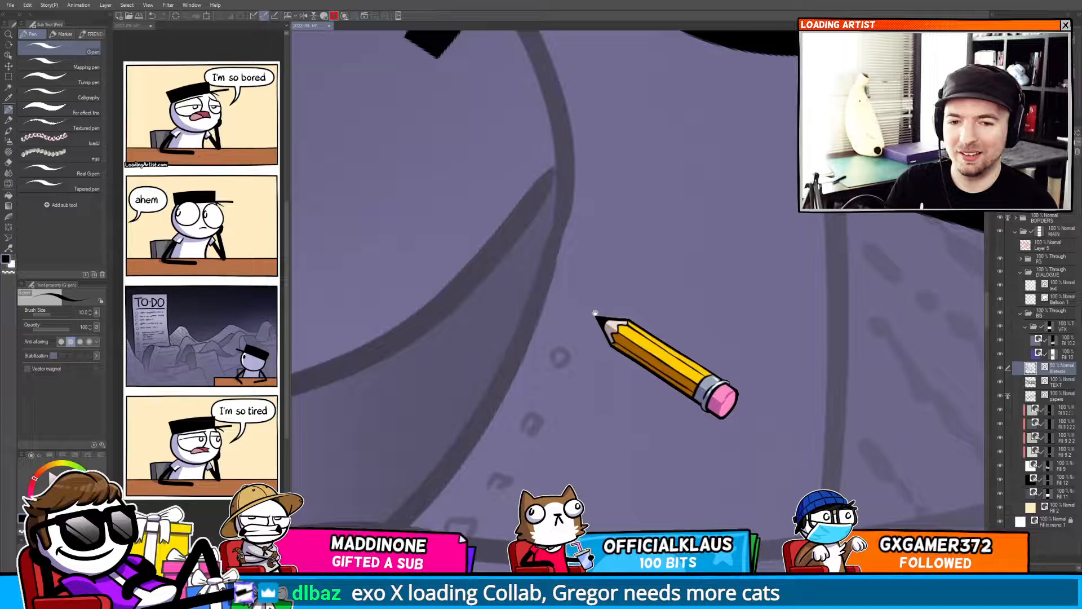
{"action": "mouse_move", "coordinate": [594, 312]}
{"action": "left_mouse_down"}
{"action": "mouse_move", "coordinate": [627, 280]}
{"action": "mouse_move", "coordinate": [606, 323]}
{"action": "left_mouse_up"}
{"action": "key", "text": "ctrl+z"}
{"action": "mouse_move", "coordinate": [607, 259]}
{"action": "left_mouse_down"}
{"action": "mouse_move", "coordinate": [628, 208]}
{"action": "mouse_move", "coordinate": [619, 228]}
{"action": "left_mouse_up"}
{"action": "mouse_move", "coordinate": [616, 165]}
{"action": "left_mouse_down"}
{"action": "mouse_move", "coordinate": [622, 187]}
{"action": "mouse_move", "coordinate": [626, 168]}
{"action": "left_mouse_up"}
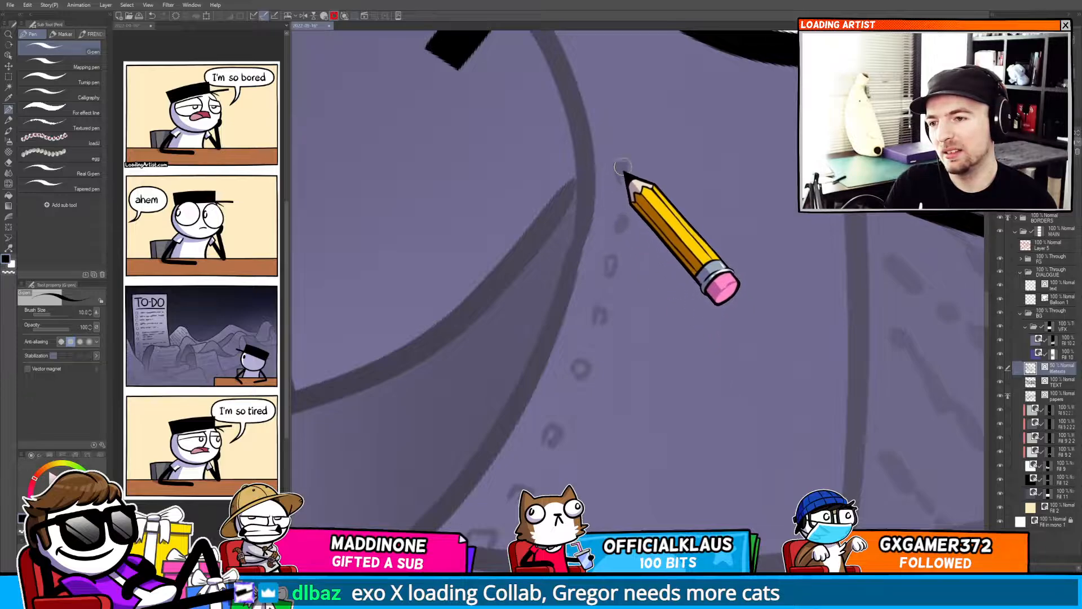
{"action": "left_click_drag", "start_coordinate": [614, 130], "coordinate": [608, 223]}
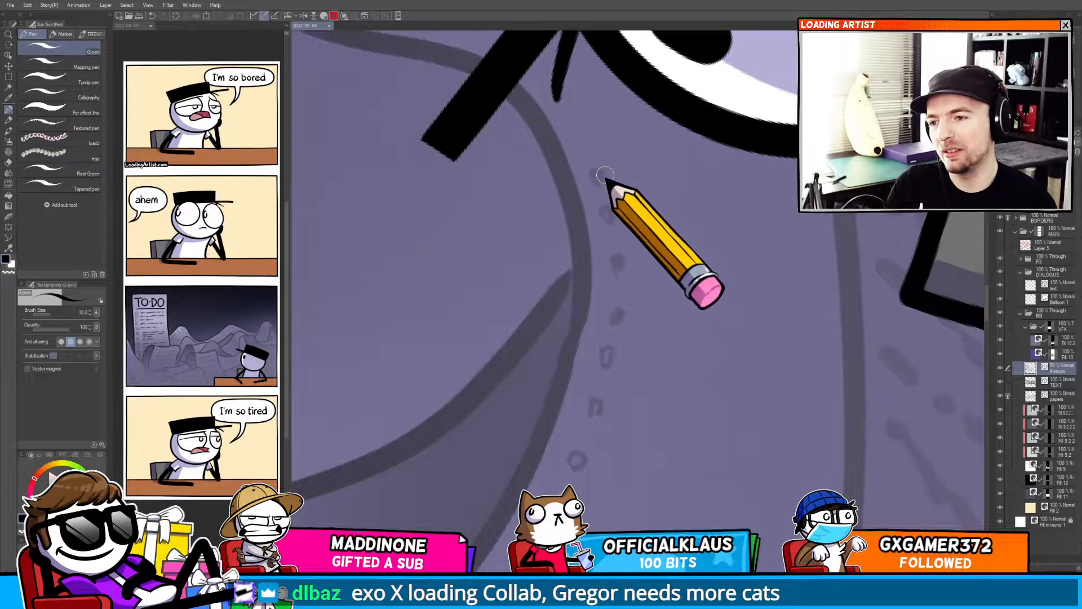
{"action": "left_click_drag", "start_coordinate": [586, 135], "coordinate": [599, 169]}
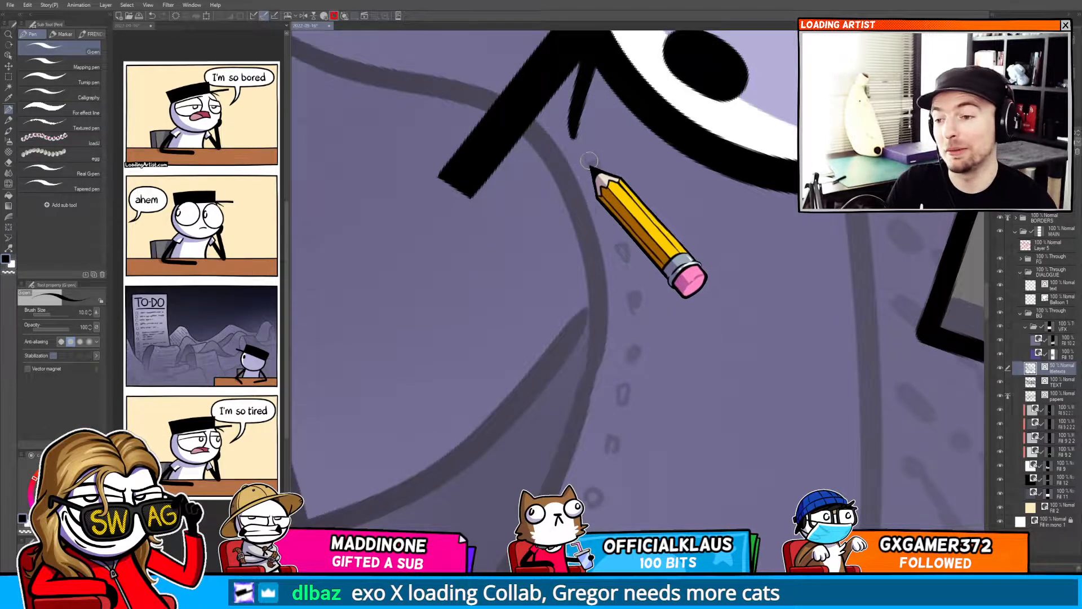
{"action": "left_click_drag", "start_coordinate": [588, 157], "coordinate": [611, 170]}
Scribble wavy text lines beside the newly dotted checkboxes on that page.
{"action": "left_click_drag", "start_coordinate": [686, 330], "coordinate": [671, 244]}
{"action": "mouse_move", "coordinate": [609, 499]}
{"action": "left_mouse_down"}
{"action": "mouse_move", "coordinate": [603, 418]}
{"action": "mouse_move", "coordinate": [580, 379]}
{"action": "mouse_move", "coordinate": [598, 389]}
{"action": "left_mouse_up"}
{"action": "left_click_drag", "start_coordinate": [604, 389], "coordinate": [725, 399]}
{"action": "left_click_drag", "start_coordinate": [587, 341], "coordinate": [616, 351]}
{"action": "left_click_drag", "start_coordinate": [624, 349], "coordinate": [678, 360]}
{"action": "left_click_drag", "start_coordinate": [688, 366], "coordinate": [743, 377]}
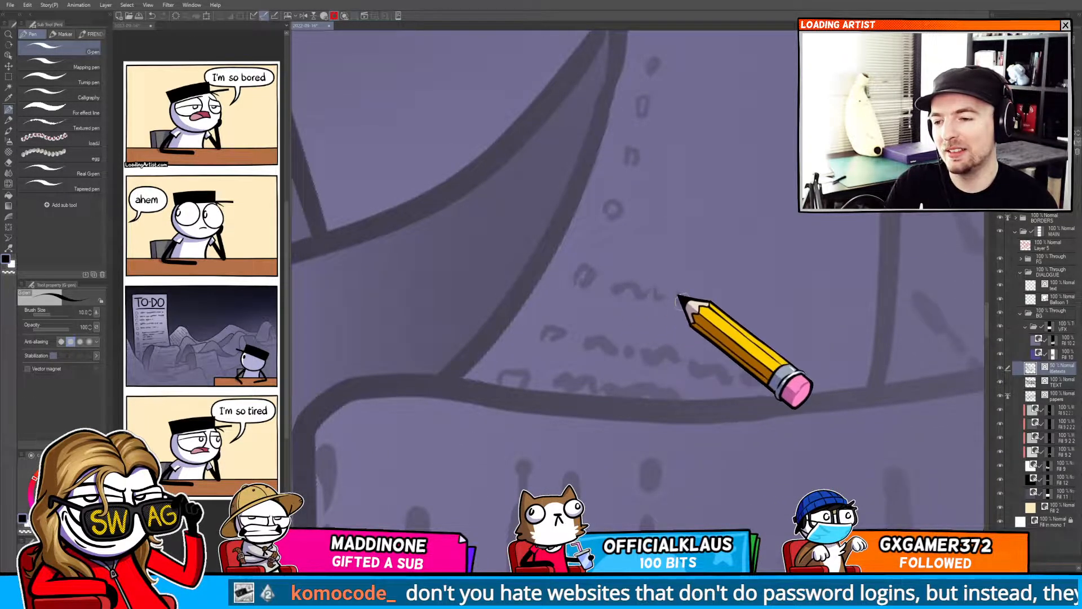
{"action": "left_click_drag", "start_coordinate": [681, 302], "coordinate": [815, 337]}
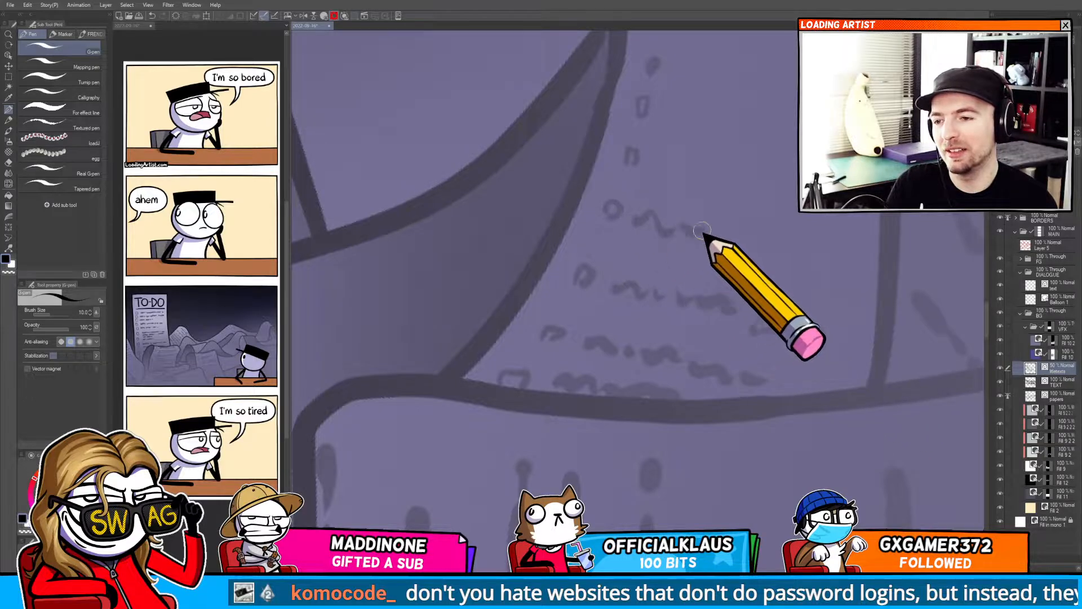
{"action": "mouse_move", "coordinate": [702, 230]}
{"action": "left_mouse_down"}
{"action": "mouse_move", "coordinate": [790, 261]}
{"action": "mouse_move", "coordinate": [816, 256]}
{"action": "left_mouse_up"}
Add more wavy text lines higher up the same page, next to the character's eye.
{"action": "scroll", "coordinate": [676, 237], "scroll_direction": "up", "scroll_amount": 2}
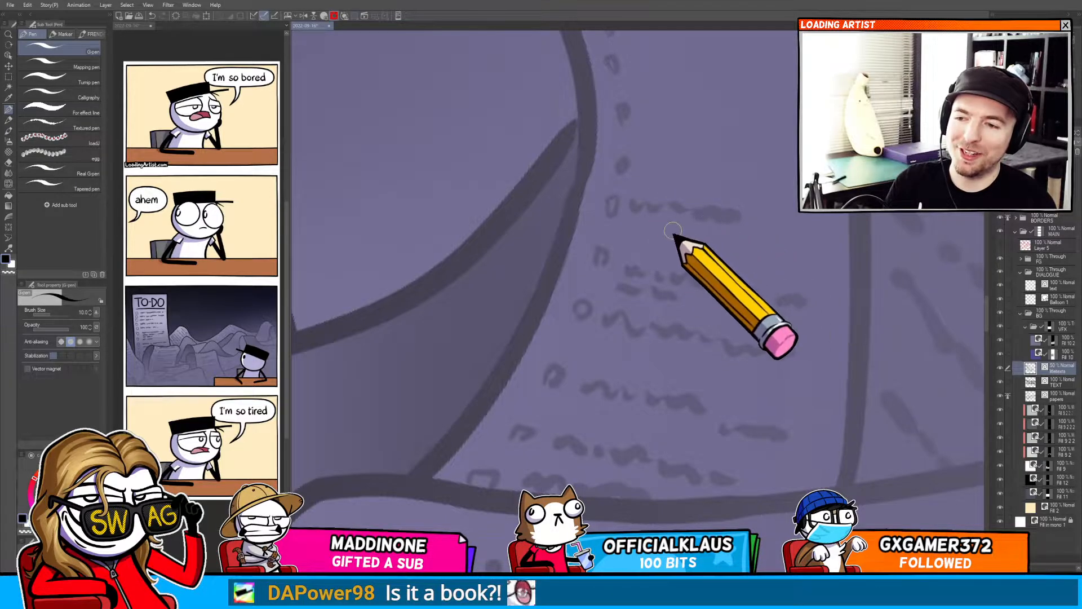
{"action": "scroll", "coordinate": [637, 276], "scroll_direction": "up", "scroll_amount": 2}
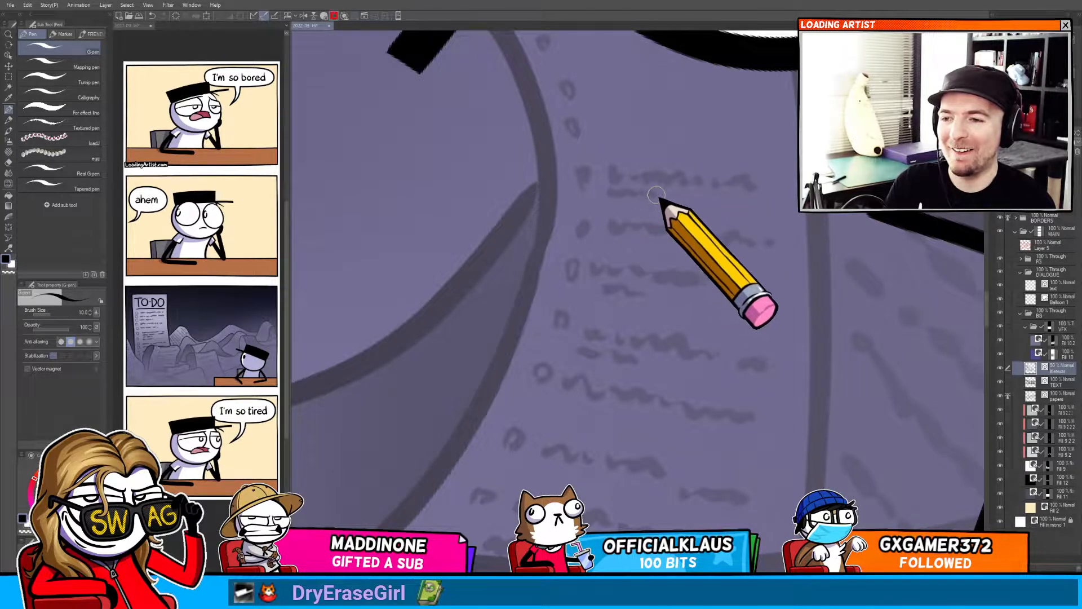
{"action": "left_click_drag", "start_coordinate": [657, 194], "coordinate": [642, 254]}
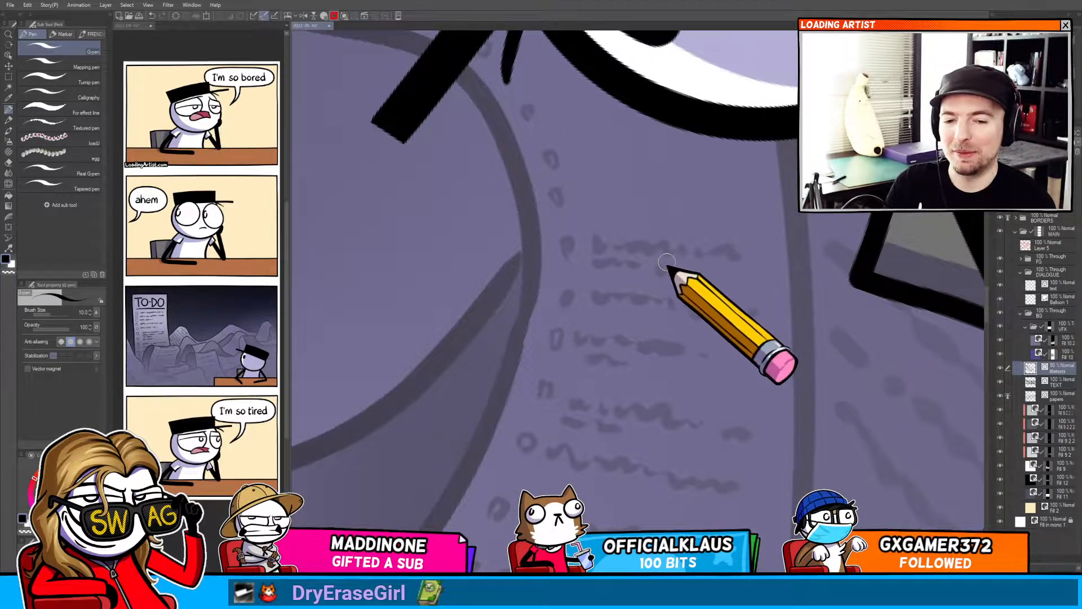
{"action": "left_click_drag", "start_coordinate": [649, 254], "coordinate": [671, 285]}
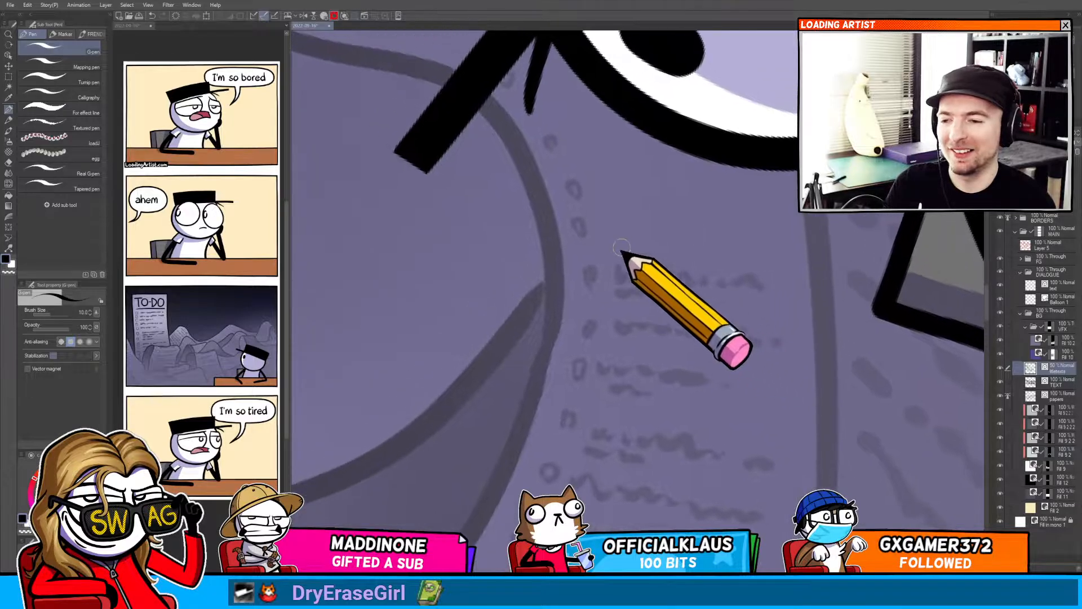
{"action": "left_click_drag", "start_coordinate": [607, 230], "coordinate": [629, 233]}
{"action": "left_click_drag", "start_coordinate": [640, 222], "coordinate": [668, 232]}
{"action": "left_click_drag", "start_coordinate": [684, 229], "coordinate": [706, 234]}
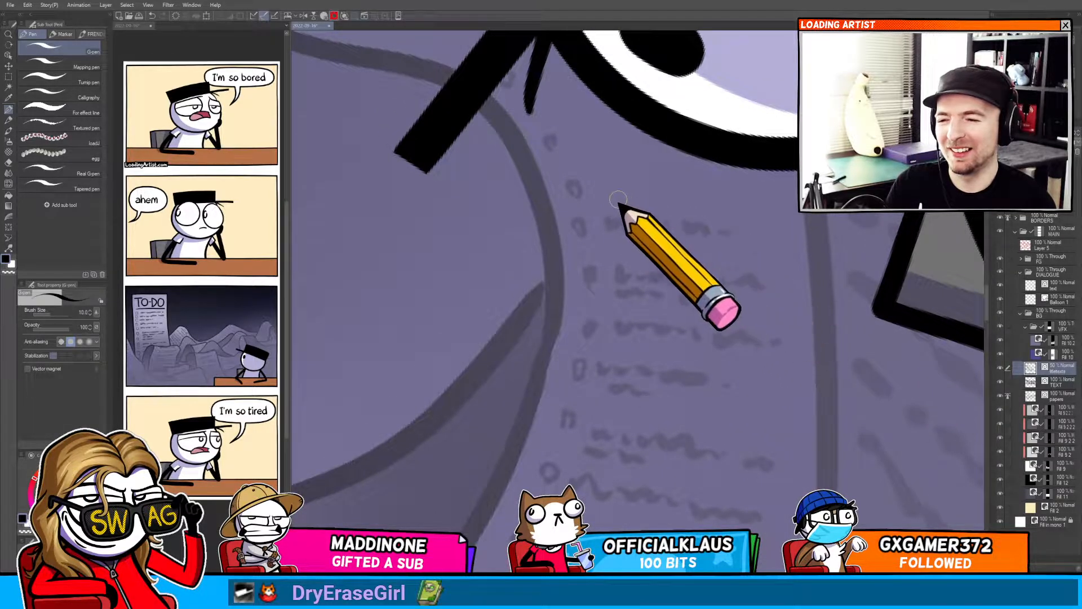
{"action": "left_click_drag", "start_coordinate": [598, 186], "coordinate": [765, 198]}
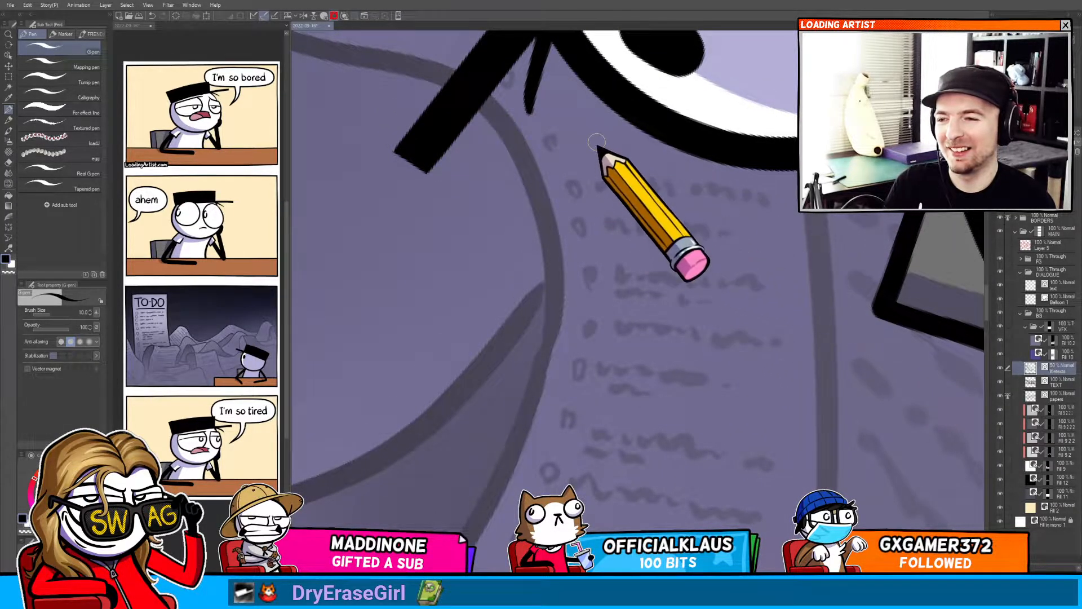
{"action": "left_click_drag", "start_coordinate": [584, 140], "coordinate": [658, 140]}
{"action": "left_click_drag", "start_coordinate": [655, 188], "coordinate": [687, 326]}
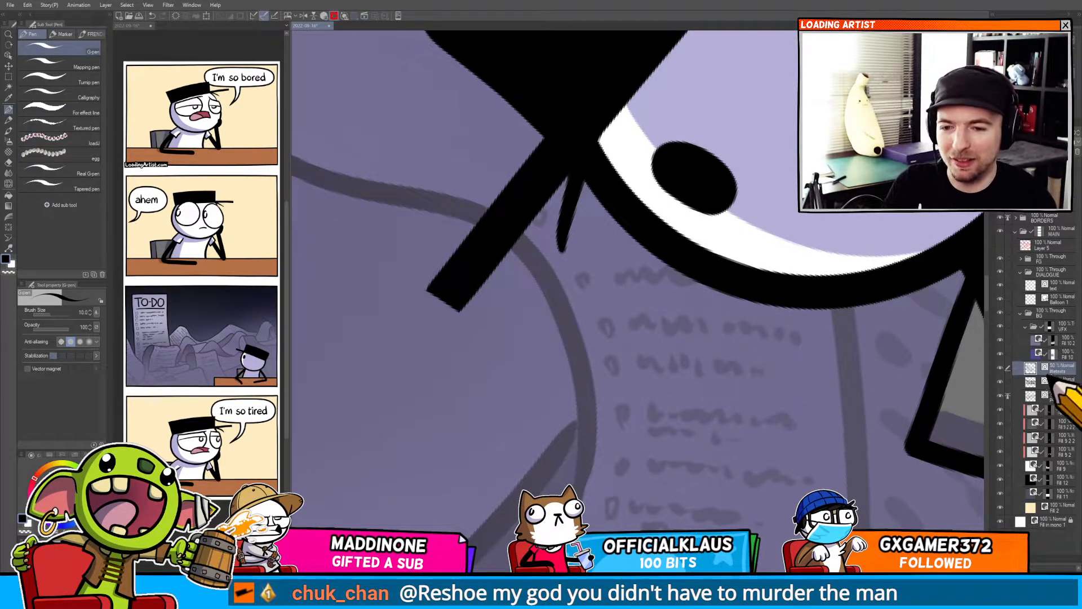
Zoom out and pan across the to-do panel to review the paper pile's lettering.
{"action": "mouse_move", "coordinate": [726, 474]}
{"action": "left_mouse_down"}
{"action": "mouse_move", "coordinate": [700, 422]}
{"action": "mouse_move", "coordinate": [693, 451]}
{"action": "mouse_move", "coordinate": [631, 449]}
{"action": "mouse_move", "coordinate": [652, 458]}
{"action": "left_mouse_up"}
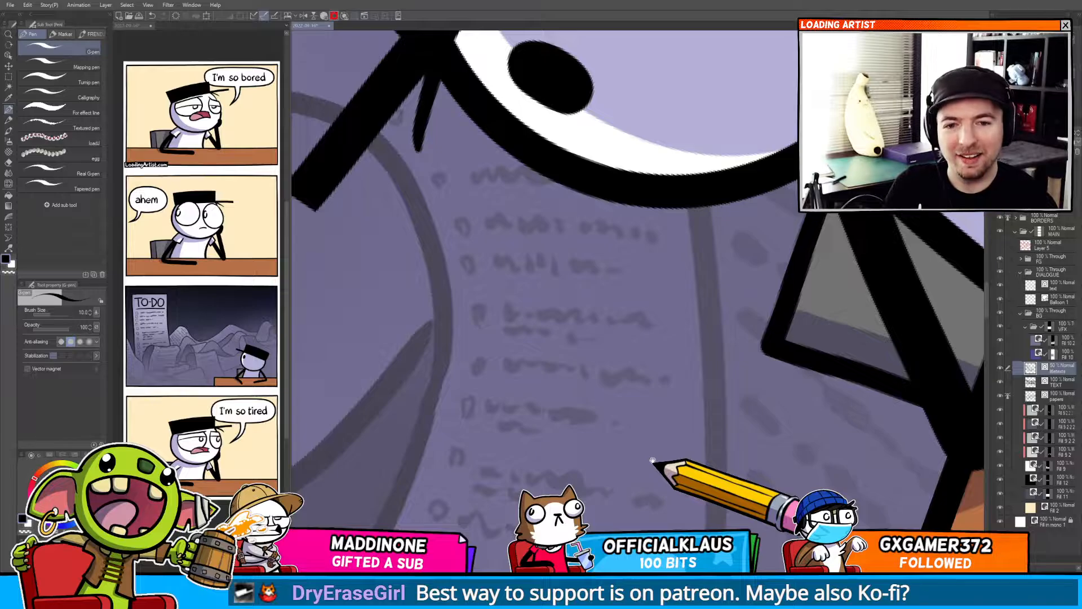
{"action": "left_click_drag", "start_coordinate": [742, 385], "coordinate": [706, 293]}
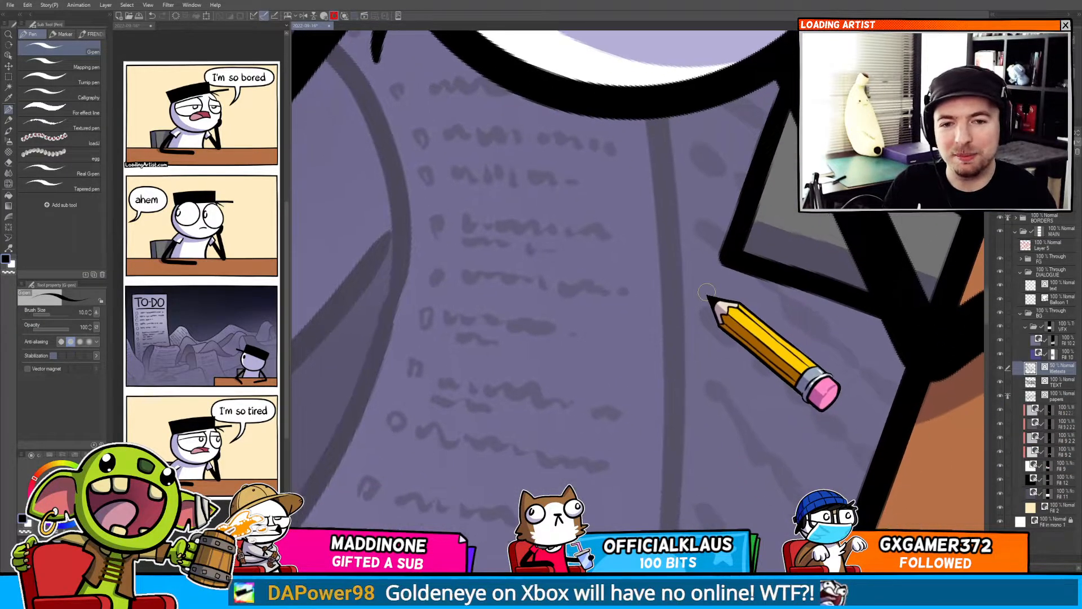
{"action": "left_click_drag", "start_coordinate": [531, 507], "coordinate": [710, 307]}
{"action": "scroll", "coordinate": [660, 398], "scroll_direction": "down", "scroll_amount": 3}
{"action": "left_click_drag", "start_coordinate": [643, 416], "coordinate": [703, 312]}
{"action": "key", "text": "ctrl+at"}
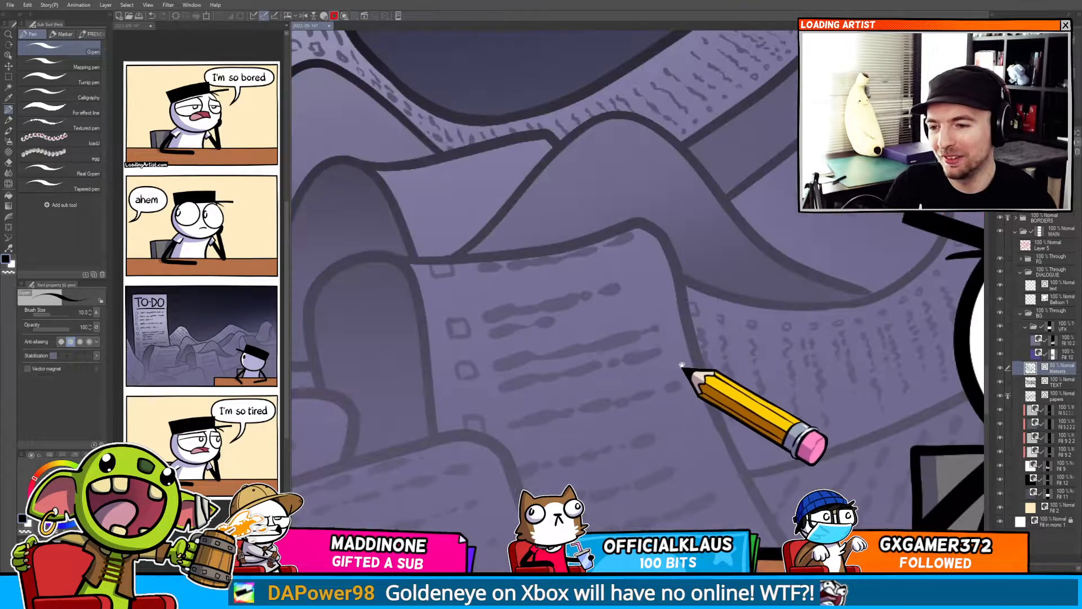
{"action": "left_click_drag", "start_coordinate": [732, 383], "coordinate": [523, 338]}
{"action": "left_click_drag", "start_coordinate": [665, 319], "coordinate": [541, 406]}
{"action": "left_click_drag", "start_coordinate": [584, 245], "coordinate": [404, 351]}
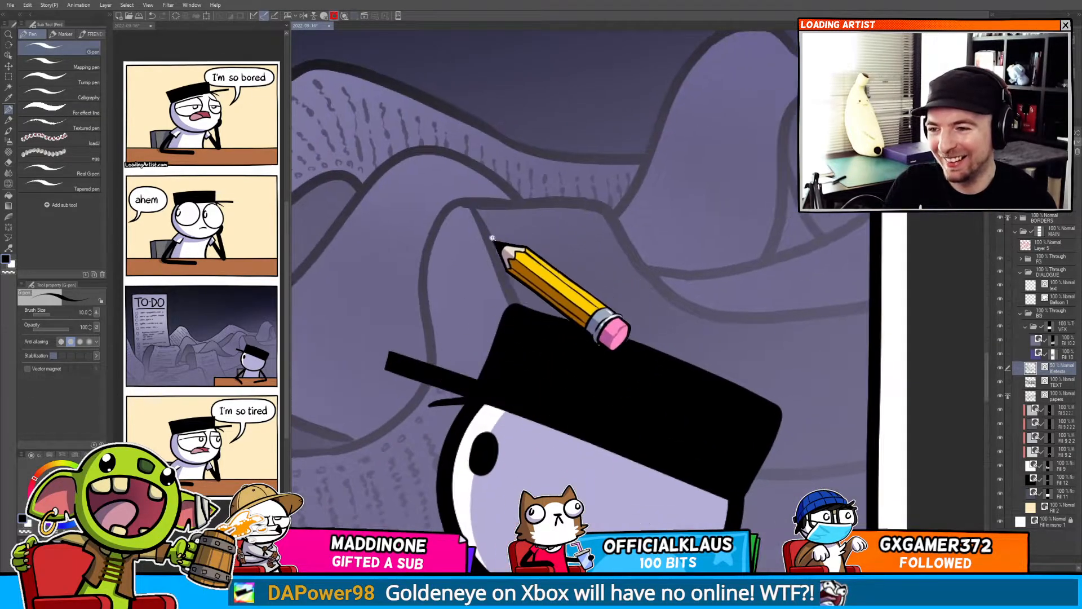
{"action": "scroll", "coordinate": [492, 238], "scroll_direction": "up", "scroll_amount": 3}
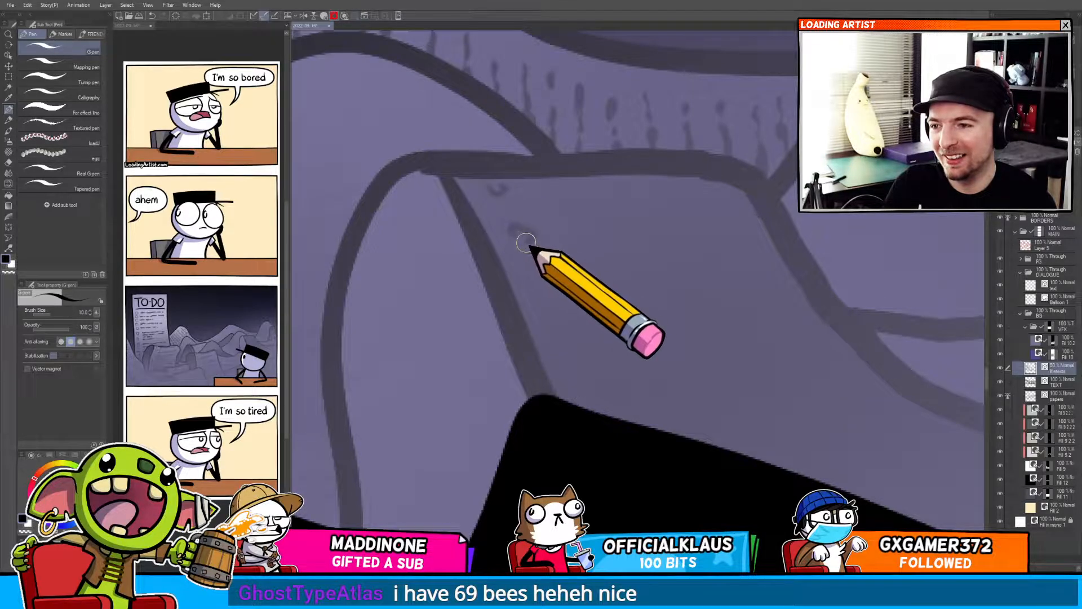
Dot checkboxes and scribble wavy text lines on the page just behind the character's hat.
{"action": "left_click_drag", "start_coordinate": [536, 282], "coordinate": [546, 294]}
{"action": "left_click_drag", "start_coordinate": [558, 338], "coordinate": [592, 389]}
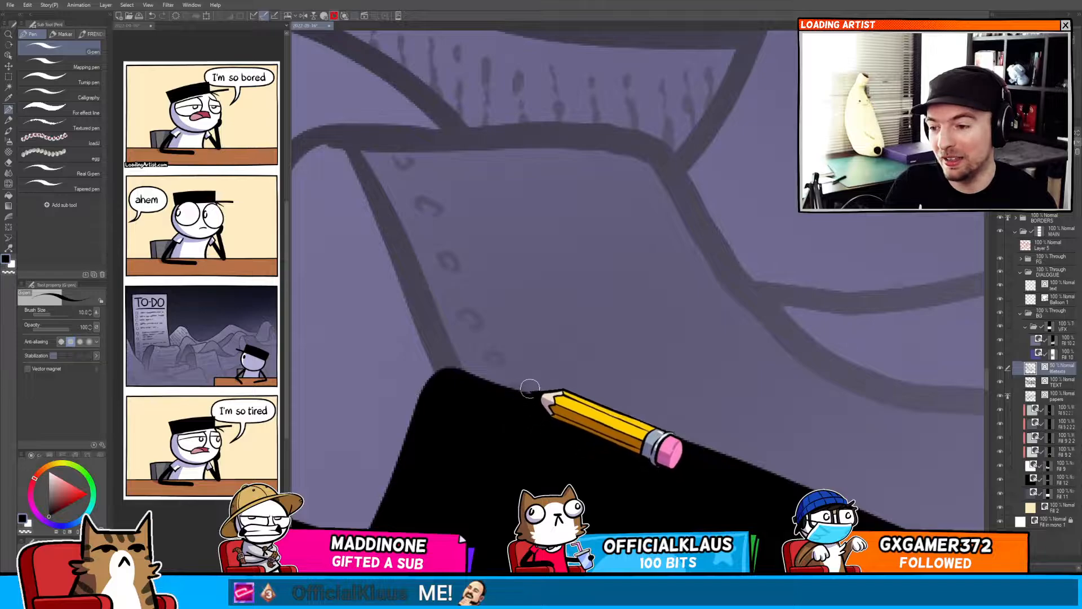
{"action": "left_click_drag", "start_coordinate": [444, 164], "coordinate": [610, 161]}
{"action": "left_click_drag", "start_coordinate": [463, 201], "coordinate": [607, 193]}
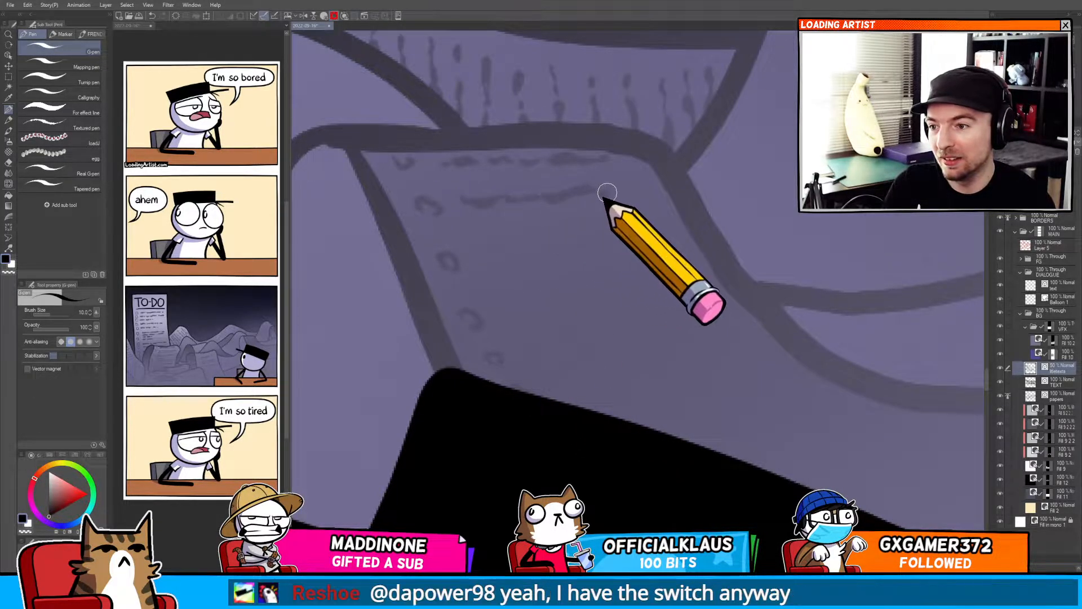
{"action": "left_click_drag", "start_coordinate": [470, 221], "coordinate": [582, 223]}
{"action": "left_click_drag", "start_coordinate": [495, 261], "coordinate": [647, 244]}
{"action": "left_click_drag", "start_coordinate": [493, 311], "coordinate": [597, 304]}
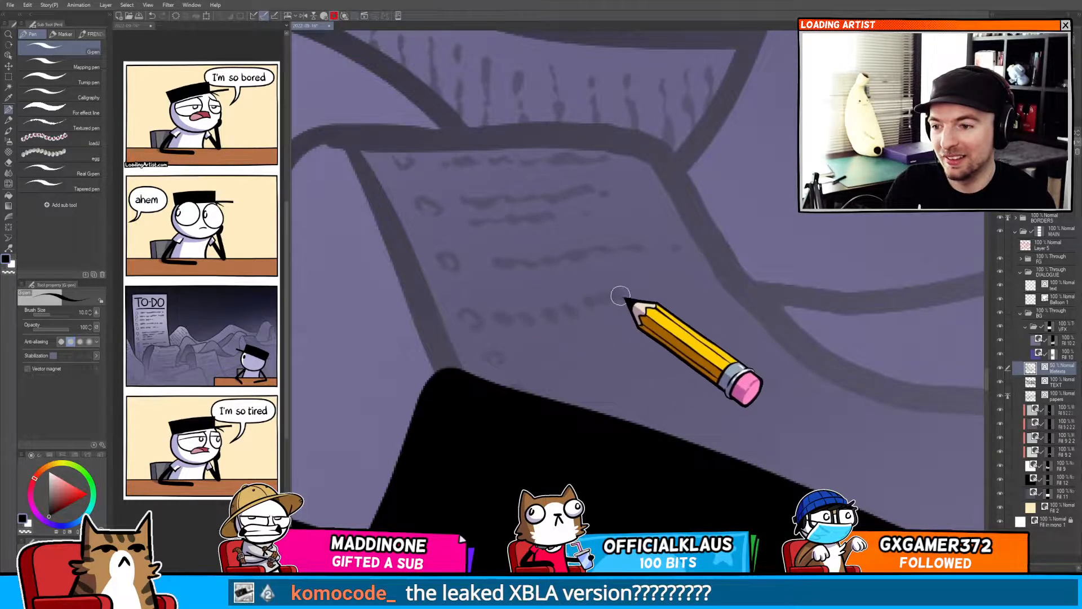
{"action": "left_click_drag", "start_coordinate": [522, 367], "coordinate": [716, 332]}
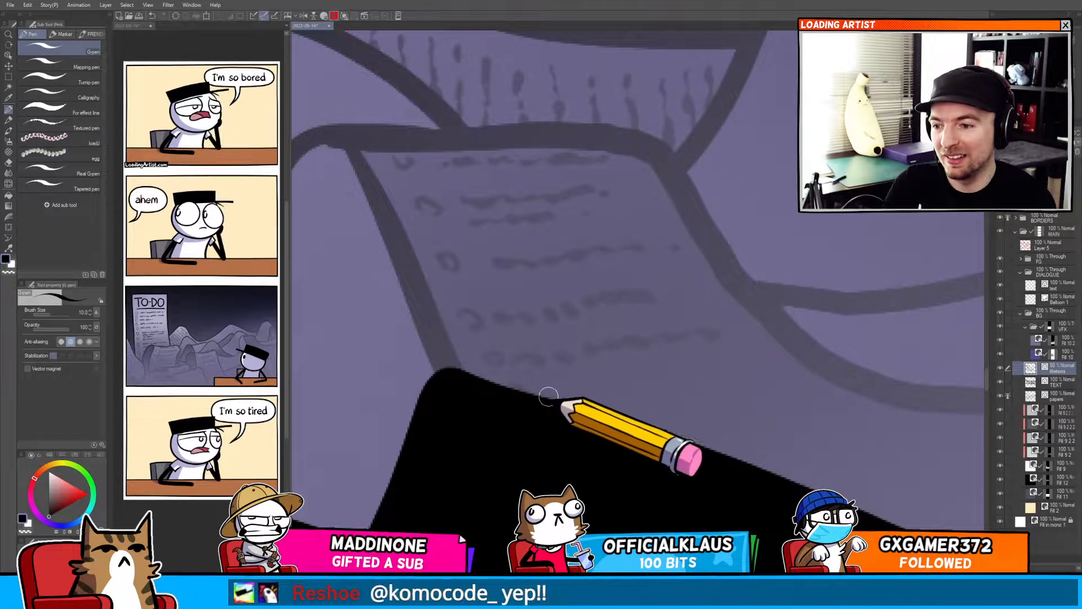
{"action": "left_click_drag", "start_coordinate": [564, 399], "coordinate": [589, 398]}
{"action": "left_click_drag", "start_coordinate": [615, 398], "coordinate": [709, 383]}
{"action": "mouse_move", "coordinate": [661, 432]}
{"action": "left_mouse_down"}
{"action": "mouse_move", "coordinate": [604, 405]}
{"action": "mouse_move", "coordinate": [488, 379]}
{"action": "mouse_move", "coordinate": [613, 351]}
{"action": "mouse_move", "coordinate": [623, 389]}
{"action": "left_mouse_up"}
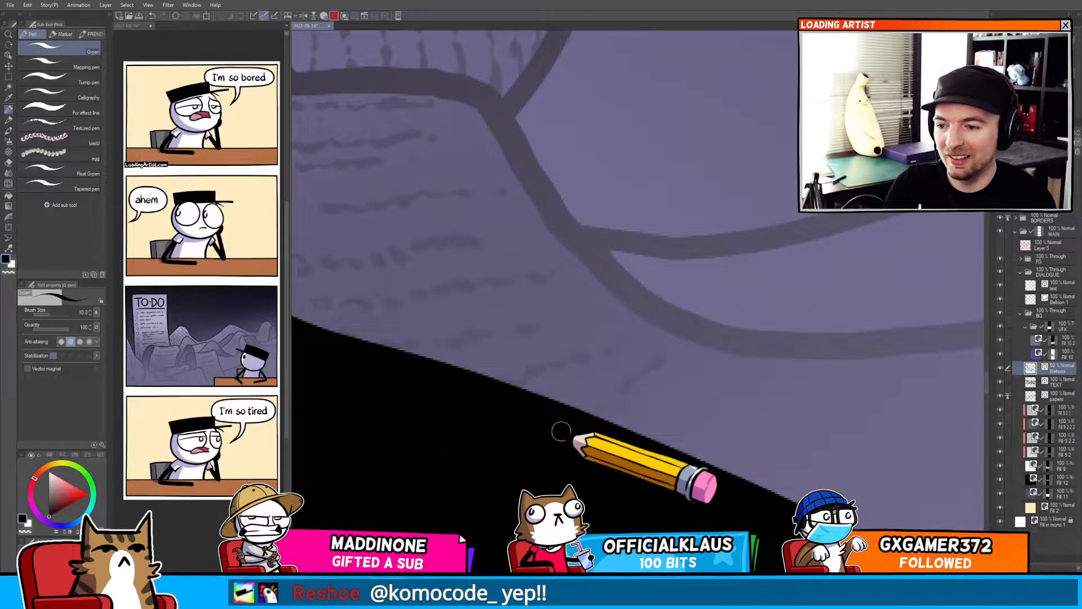
Add short scribbled text strokes on the page strip above the hat brim.
{"action": "mouse_move", "coordinate": [651, 427]}
{"action": "left_mouse_down"}
{"action": "mouse_move", "coordinate": [580, 370]}
{"action": "mouse_move", "coordinate": [636, 312]}
{"action": "left_mouse_up"}
{"action": "left_click_drag", "start_coordinate": [600, 299], "coordinate": [572, 160]}
{"action": "mouse_move", "coordinate": [589, 248]}
{"action": "left_mouse_down"}
{"action": "mouse_move", "coordinate": [619, 265]}
{"action": "mouse_move", "coordinate": [634, 301]}
{"action": "mouse_move", "coordinate": [648, 297]}
{"action": "mouse_move", "coordinate": [656, 277]}
{"action": "left_mouse_up"}
{"action": "left_click_drag", "start_coordinate": [660, 268], "coordinate": [678, 244]}
{"action": "left_click_drag", "start_coordinate": [680, 239], "coordinate": [682, 222]}
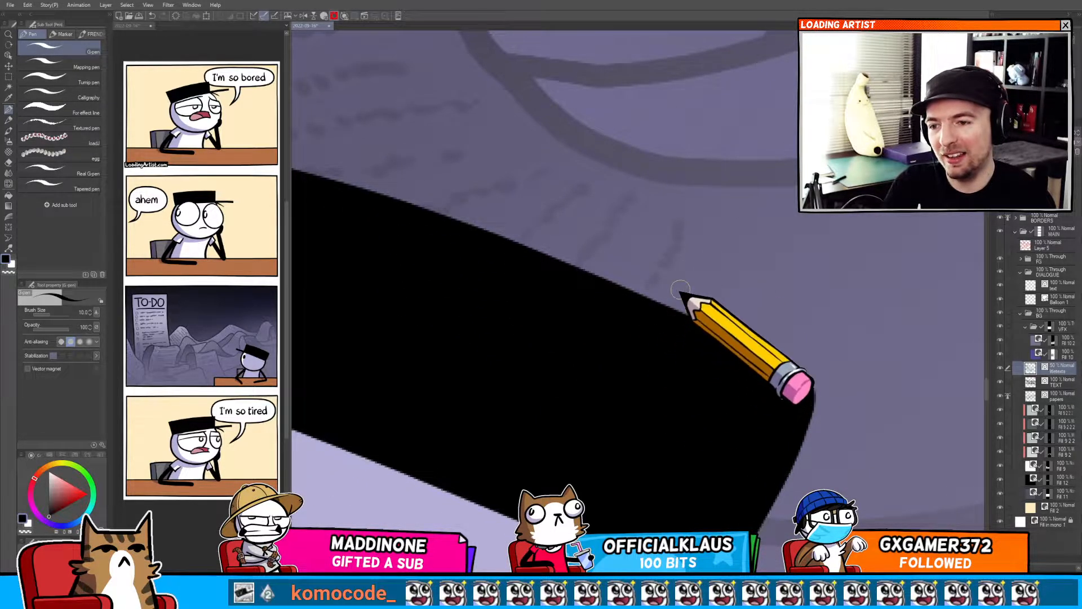
{"action": "mouse_move", "coordinate": [680, 290]}
{"action": "left_mouse_down"}
{"action": "mouse_move", "coordinate": [715, 285]}
{"action": "mouse_move", "coordinate": [669, 314]}
{"action": "left_mouse_up"}
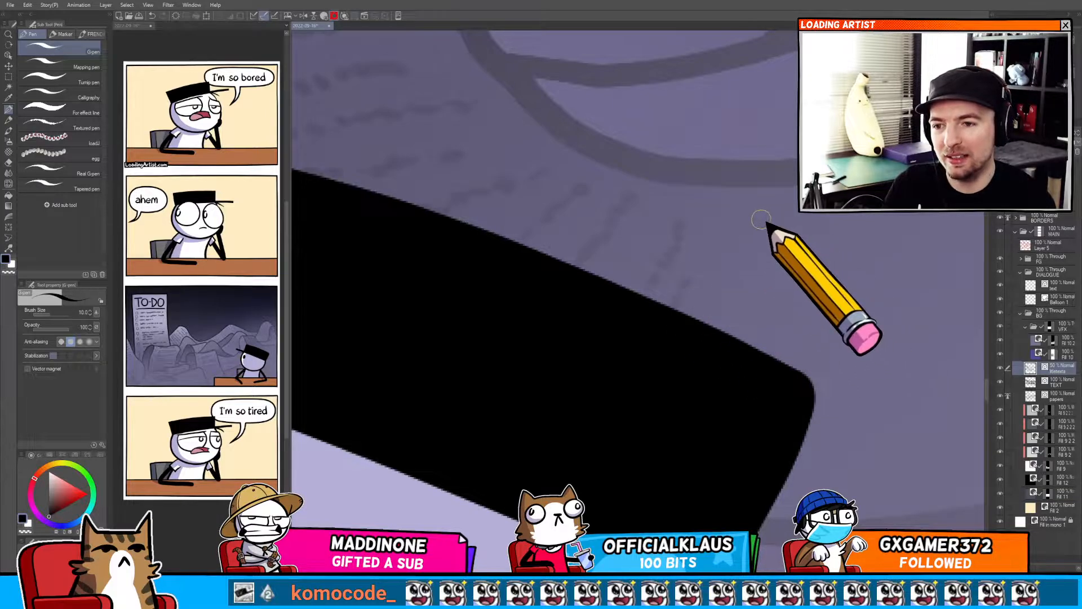
{"action": "mouse_move", "coordinate": [763, 218]}
{"action": "left_mouse_down"}
{"action": "mouse_move", "coordinate": [735, 341]}
{"action": "mouse_move", "coordinate": [717, 356]}
{"action": "mouse_move", "coordinate": [750, 340]}
{"action": "mouse_move", "coordinate": [549, 335]}
{"action": "left_mouse_up"}
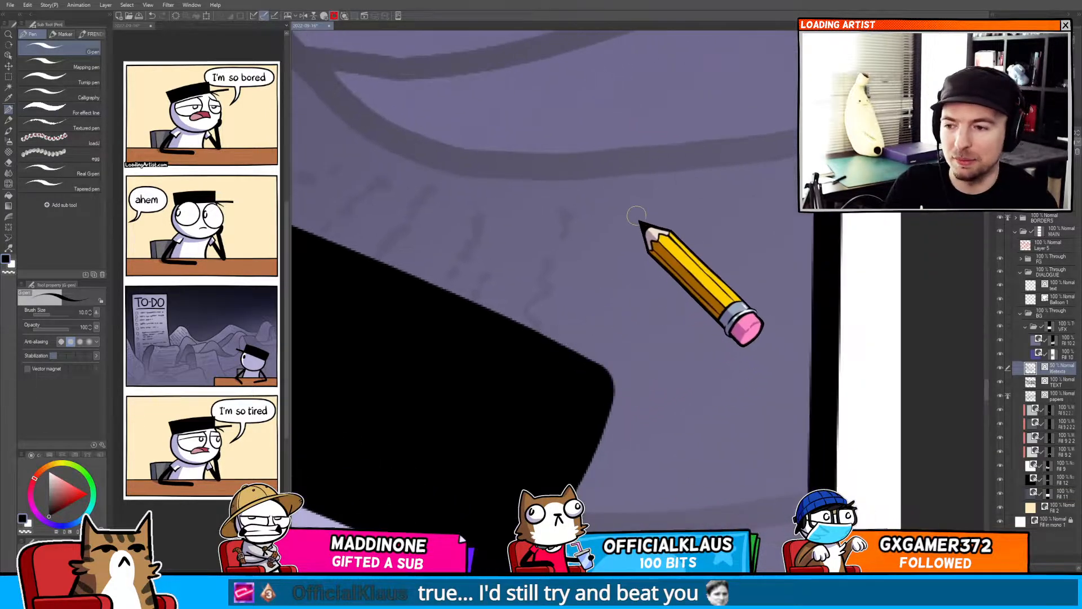
{"action": "left_click_drag", "start_coordinate": [622, 209], "coordinate": [636, 246]}
{"action": "left_click_drag", "start_coordinate": [628, 263], "coordinate": [621, 273]}
{"action": "left_click_drag", "start_coordinate": [603, 285], "coordinate": [603, 328]}
{"action": "left_click_drag", "start_coordinate": [592, 346], "coordinate": [590, 355]}
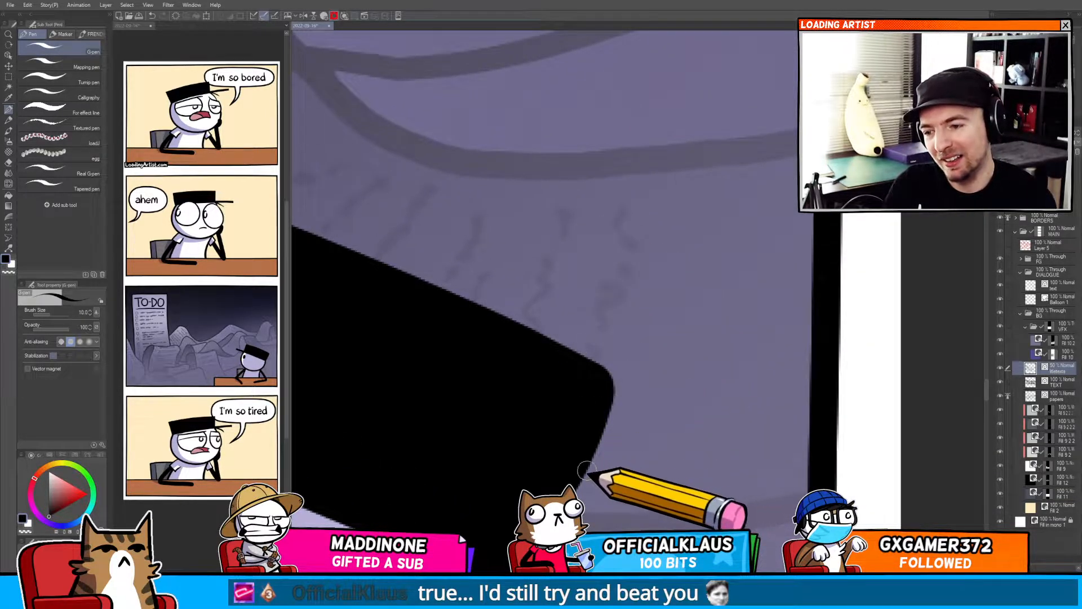
{"action": "left_click_drag", "start_coordinate": [588, 470], "coordinate": [592, 483]}
{"action": "mouse_move", "coordinate": [653, 468]}
{"action": "left_mouse_down"}
{"action": "mouse_move", "coordinate": [748, 463]}
{"action": "mouse_move", "coordinate": [725, 461]}
{"action": "mouse_move", "coordinate": [753, 465]}
{"action": "left_mouse_up"}
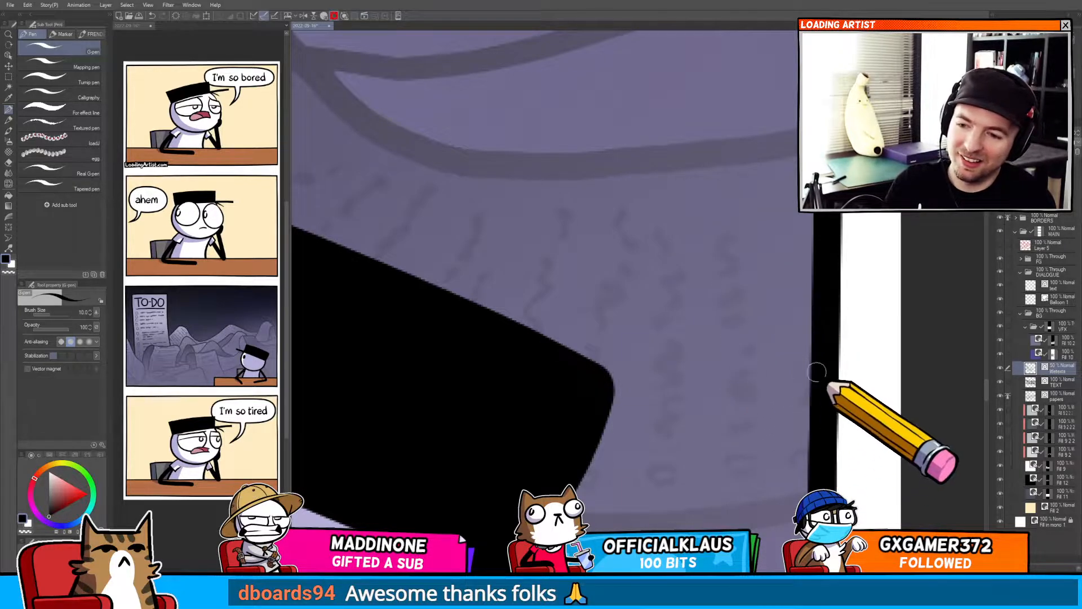
Dot a row of small checkboxes along the curved edge of a page in the back of the pile.
{"action": "left_click_drag", "start_coordinate": [732, 262], "coordinate": [623, 353]}
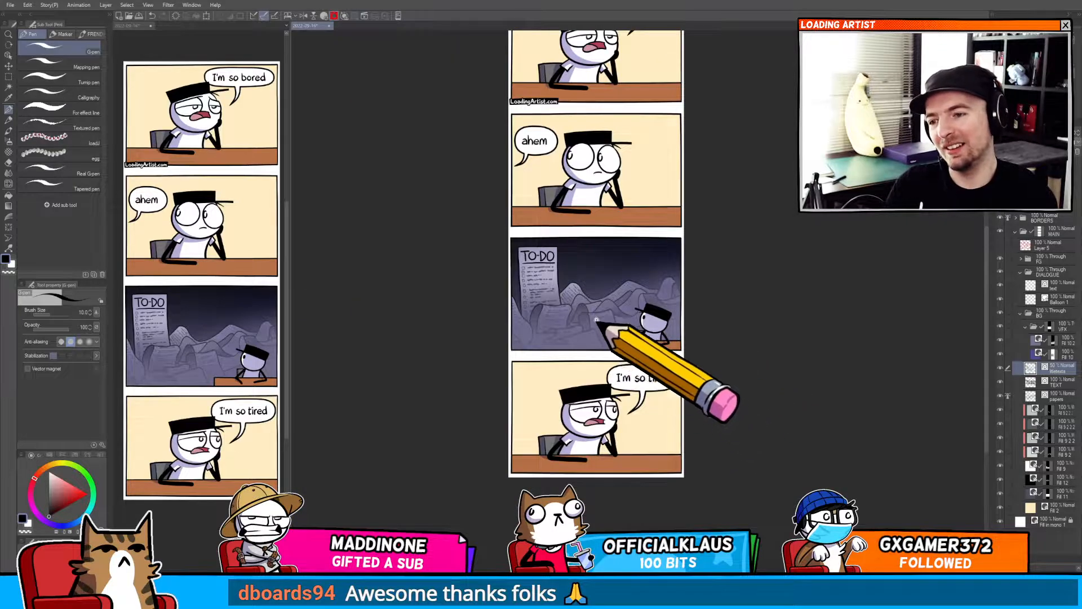
{"action": "left_click_drag", "start_coordinate": [597, 319], "coordinate": [638, 328]}
{"action": "mouse_move", "coordinate": [530, 372]}
{"action": "left_mouse_down"}
{"action": "mouse_move", "coordinate": [768, 293]}
{"action": "mouse_move", "coordinate": [421, 423]}
{"action": "mouse_move", "coordinate": [486, 389]}
{"action": "mouse_move", "coordinate": [374, 471]}
{"action": "left_mouse_up"}
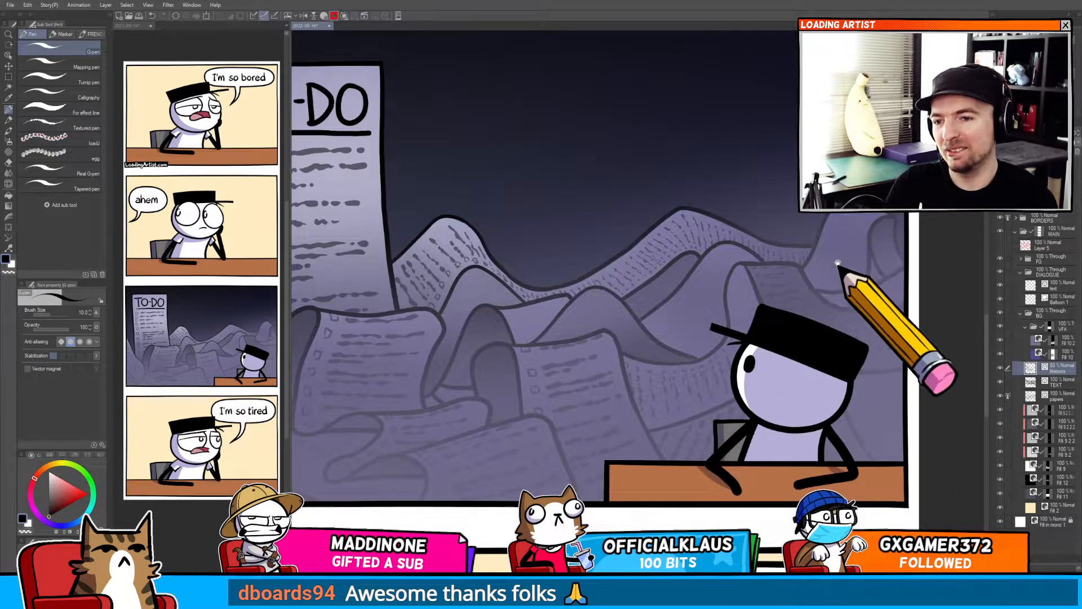
{"action": "mouse_move", "coordinate": [838, 263]}
{"action": "left_mouse_down"}
{"action": "mouse_move", "coordinate": [885, 279]}
{"action": "mouse_move", "coordinate": [705, 410]}
{"action": "mouse_move", "coordinate": [724, 379]}
{"action": "mouse_move", "coordinate": [769, 466]}
{"action": "mouse_move", "coordinate": [650, 239]}
{"action": "mouse_move", "coordinate": [688, 258]}
{"action": "mouse_move", "coordinate": [697, 244]}
{"action": "left_mouse_up"}
{"action": "mouse_move", "coordinate": [742, 216]}
{"action": "left_mouse_down"}
{"action": "mouse_move", "coordinate": [657, 295]}
{"action": "mouse_move", "coordinate": [639, 336]}
{"action": "mouse_move", "coordinate": [667, 327]}
{"action": "mouse_move", "coordinate": [660, 337]}
{"action": "left_mouse_up"}
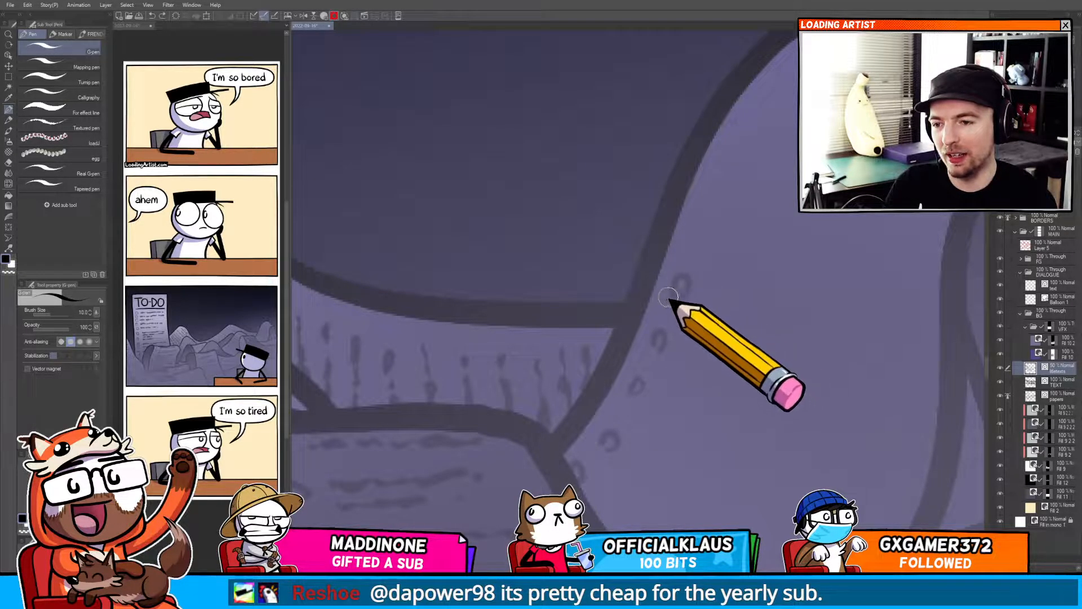
{"action": "left_click_drag", "start_coordinate": [668, 297], "coordinate": [684, 295]}
{"action": "left_click_drag", "start_coordinate": [694, 228], "coordinate": [695, 244]}
{"action": "mouse_move", "coordinate": [714, 173]}
{"action": "left_mouse_down"}
{"action": "mouse_move", "coordinate": [727, 185]}
{"action": "mouse_move", "coordinate": [638, 271]}
{"action": "left_mouse_up"}
{"action": "left_click_drag", "start_coordinate": [646, 229], "coordinate": [654, 231]}
{"action": "left_click_drag", "start_coordinate": [678, 180], "coordinate": [686, 184]}
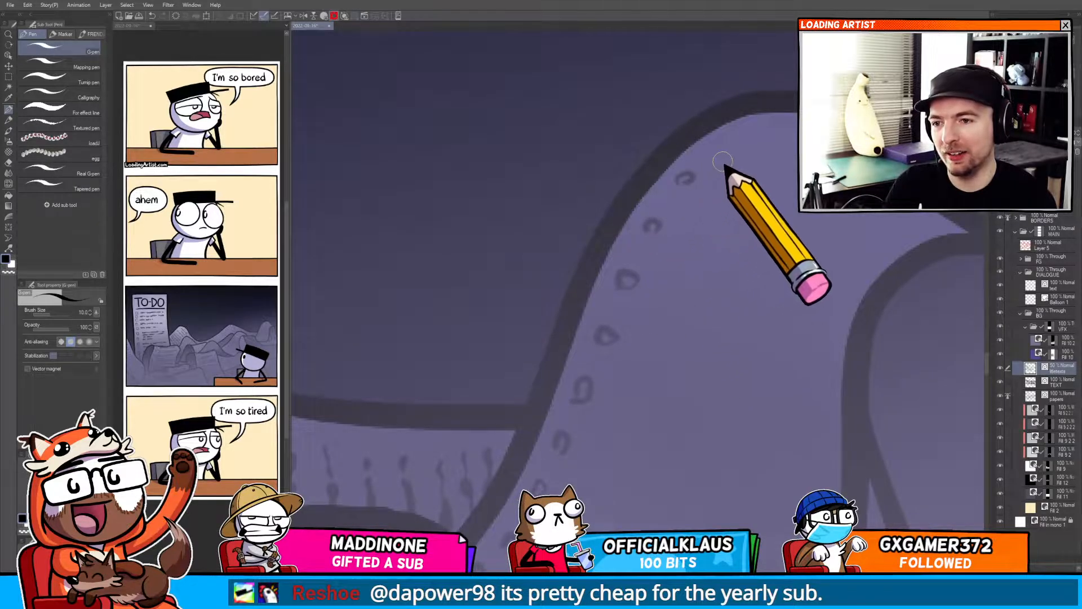
{"action": "left_click_drag", "start_coordinate": [725, 150], "coordinate": [722, 144]}
{"action": "left_click_drag", "start_coordinate": [750, 130], "coordinate": [759, 126]}
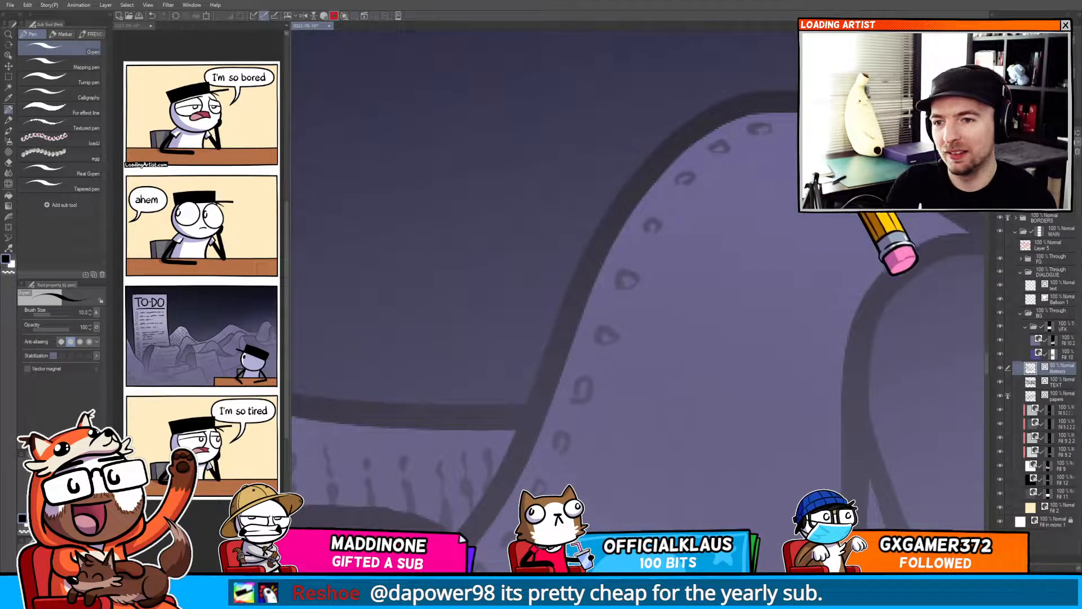
{"action": "left_click_drag", "start_coordinate": [734, 235], "coordinate": [746, 82]}
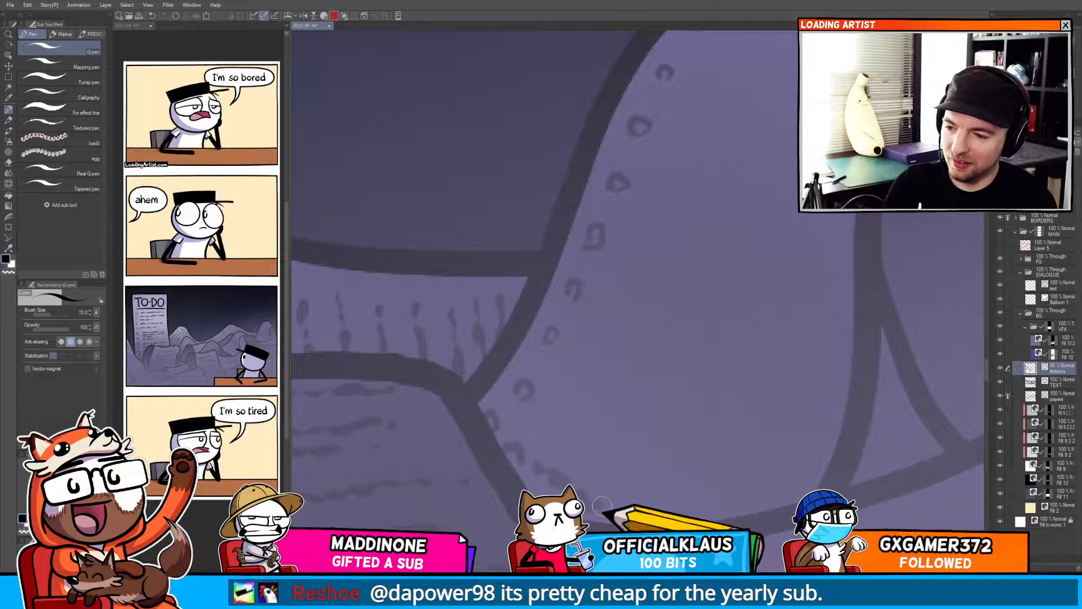
Scribble wavy text lines and dot small checkboxes on the curved page in the back of the pile.
{"action": "left_click_drag", "start_coordinate": [643, 500], "coordinate": [618, 391]}
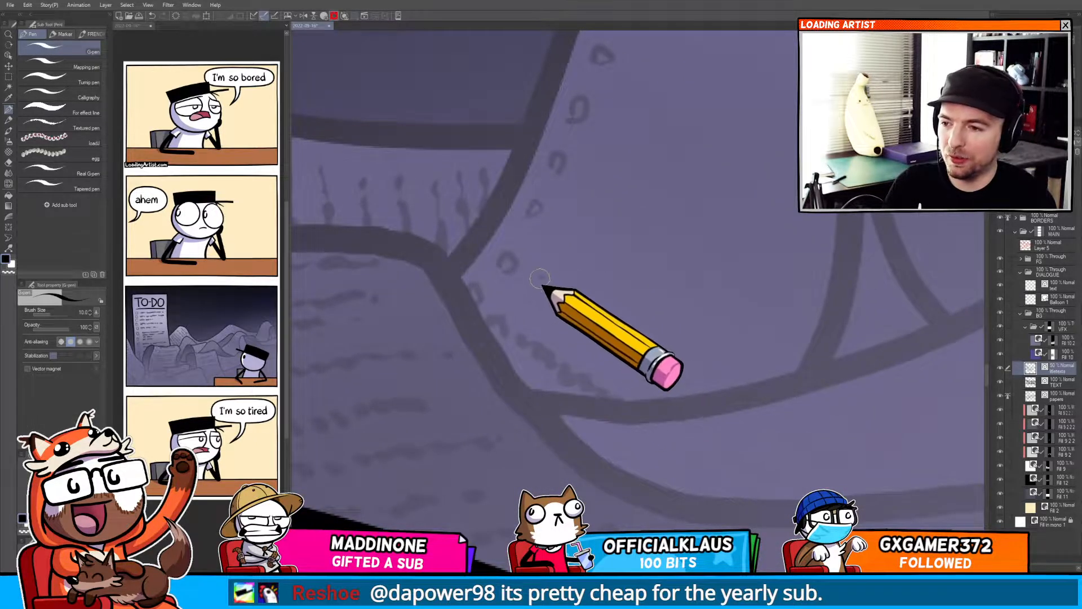
{"action": "left_click_drag", "start_coordinate": [597, 310], "coordinate": [600, 321]}
{"action": "mouse_move", "coordinate": [613, 330]}
{"action": "left_mouse_down"}
{"action": "mouse_move", "coordinate": [646, 331]}
{"action": "mouse_move", "coordinate": [711, 379]}
{"action": "left_mouse_up"}
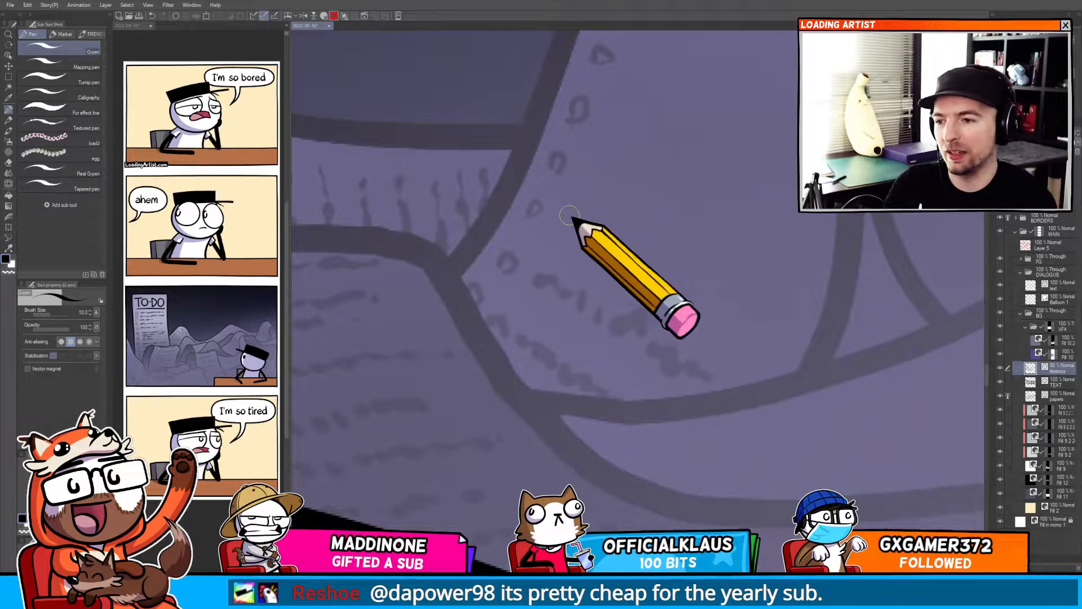
{"action": "mouse_move", "coordinate": [556, 223]}
{"action": "left_mouse_down"}
{"action": "mouse_move", "coordinate": [582, 223]}
{"action": "mouse_move", "coordinate": [630, 268]}
{"action": "mouse_move", "coordinate": [678, 276]}
{"action": "left_mouse_up"}
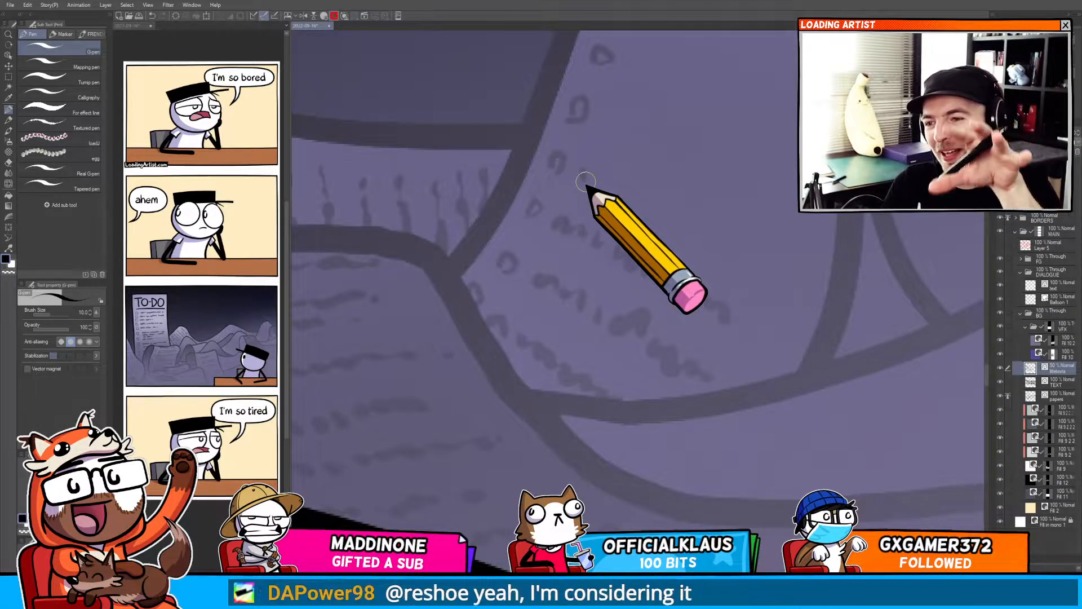
{"action": "mouse_move", "coordinate": [553, 194]}
{"action": "left_mouse_down"}
{"action": "mouse_move", "coordinate": [598, 176]}
{"action": "mouse_move", "coordinate": [616, 203]}
{"action": "mouse_move", "coordinate": [663, 199]}
{"action": "mouse_move", "coordinate": [642, 197]}
{"action": "mouse_move", "coordinate": [694, 236]}
{"action": "mouse_move", "coordinate": [729, 228]}
{"action": "mouse_move", "coordinate": [785, 273]}
{"action": "left_mouse_up"}
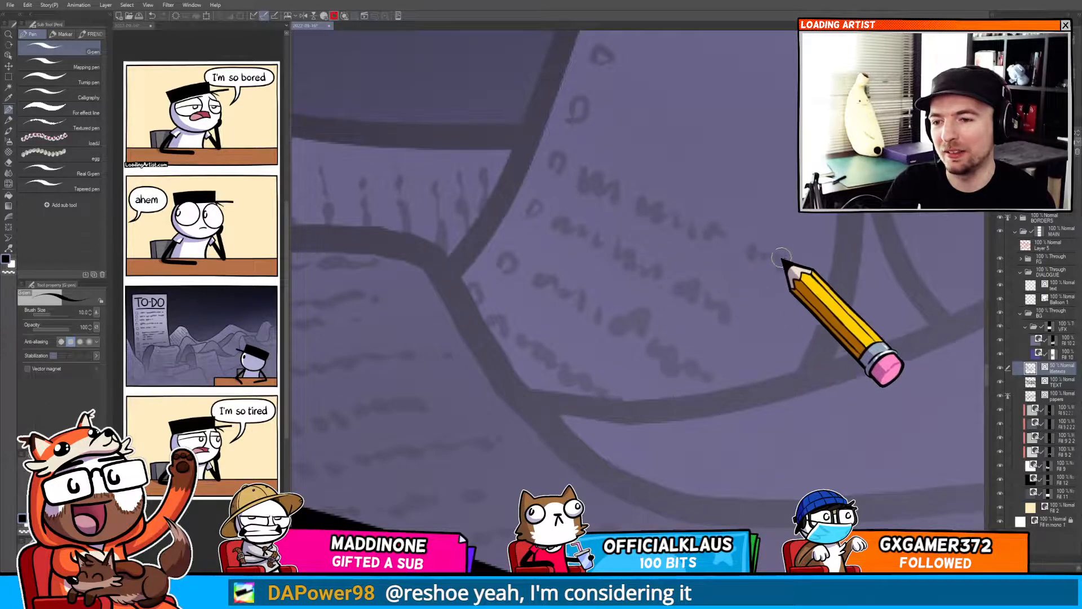
{"action": "mouse_move", "coordinate": [607, 117]}
{"action": "left_mouse_down"}
{"action": "mouse_move", "coordinate": [628, 111]}
{"action": "mouse_move", "coordinate": [741, 177]}
{"action": "left_mouse_up"}
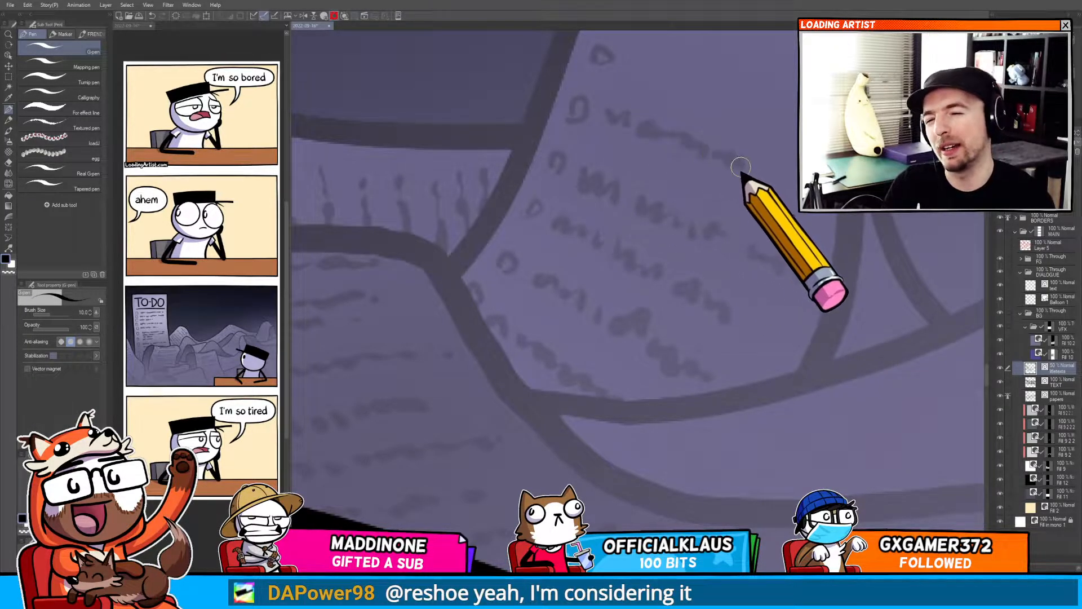
{"action": "left_click_drag", "start_coordinate": [611, 139], "coordinate": [552, 292]}
{"action": "mouse_move", "coordinate": [554, 225]}
{"action": "left_mouse_down"}
{"action": "mouse_move", "coordinate": [632, 261]}
{"action": "mouse_move", "coordinate": [670, 266]}
{"action": "left_mouse_up"}
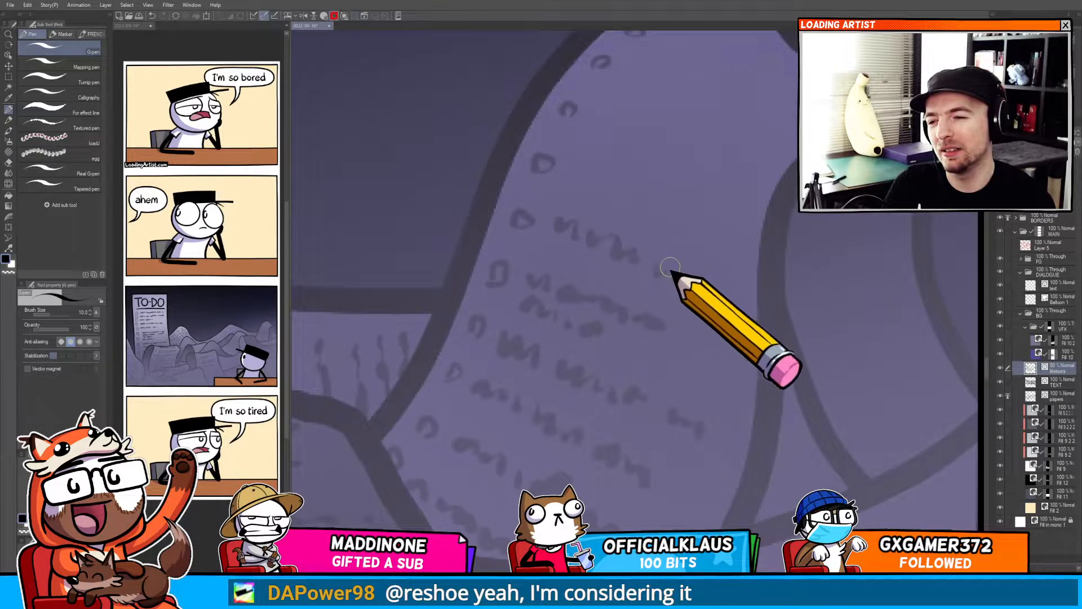
{"action": "left_click_drag", "start_coordinate": [596, 186], "coordinate": [648, 207]}
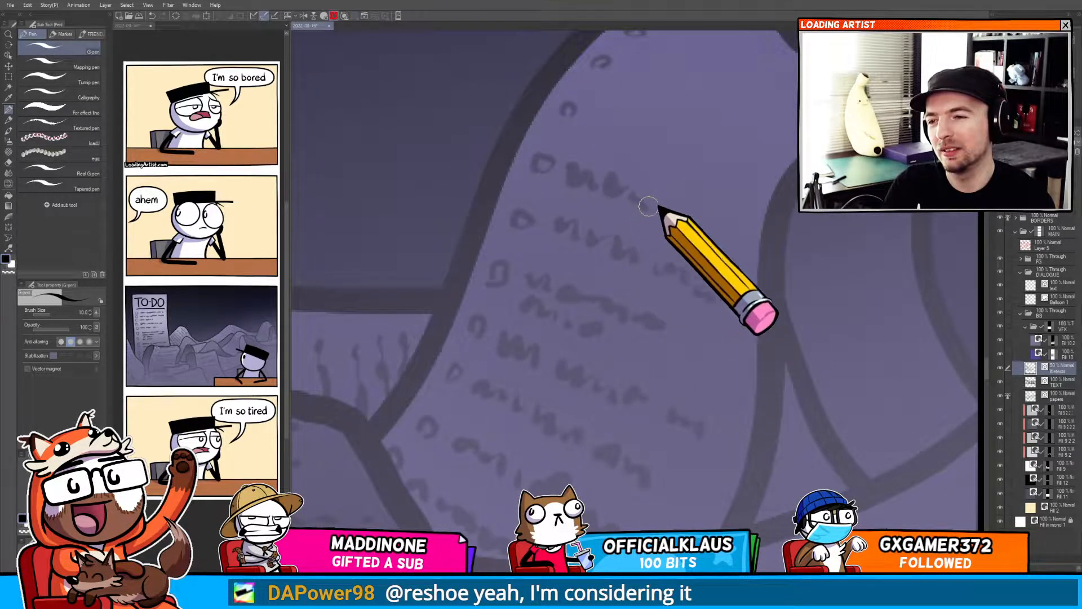
{"action": "left_click_drag", "start_coordinate": [589, 110], "coordinate": [703, 163]}
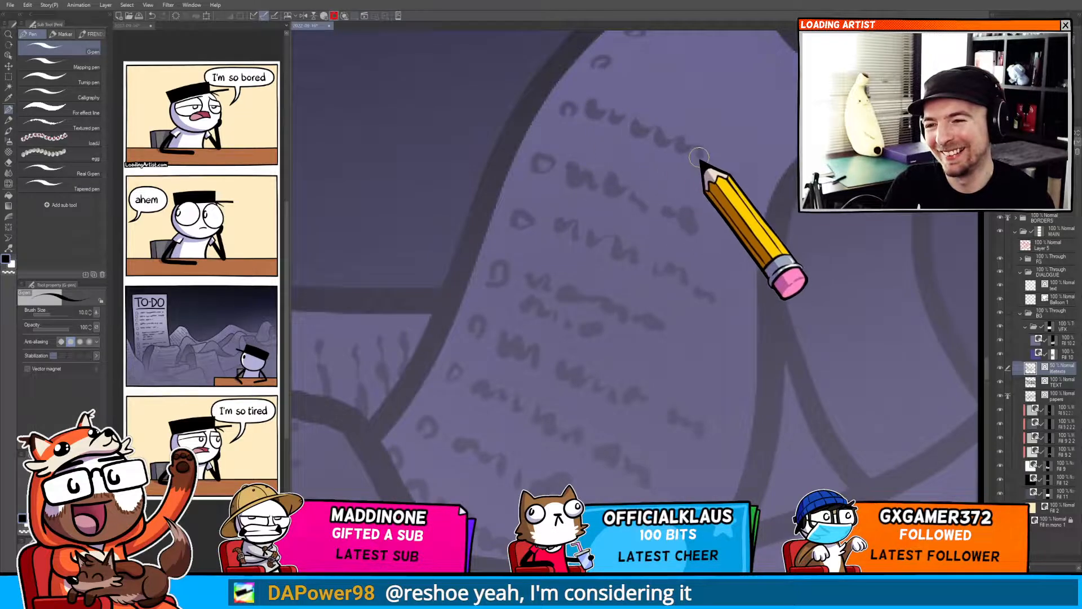
Add more rows of scribbled text lines along the top of the same curved page.
{"action": "left_click_drag", "start_coordinate": [592, 130], "coordinate": [605, 135]}
{"action": "mouse_move", "coordinate": [680, 111]}
{"action": "left_mouse_down"}
{"action": "mouse_move", "coordinate": [585, 185]}
{"action": "mouse_move", "coordinate": [649, 171]}
{"action": "left_mouse_up"}
{"action": "left_click_drag", "start_coordinate": [591, 133], "coordinate": [643, 149]}
{"action": "left_click_drag", "start_coordinate": [652, 157], "coordinate": [671, 175]}
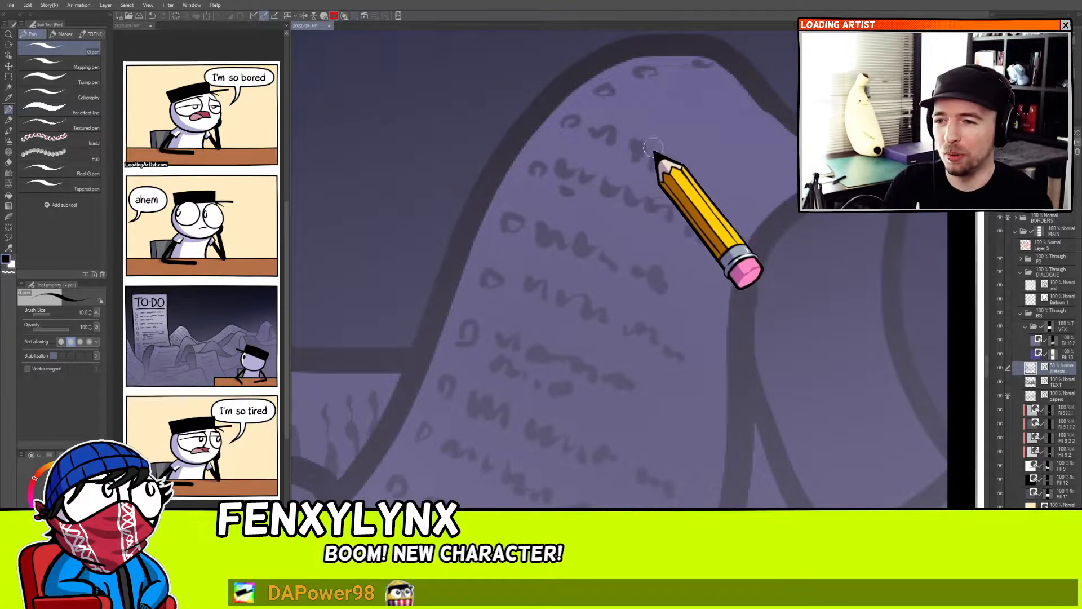
{"action": "left_click_drag", "start_coordinate": [667, 164], "coordinate": [708, 196]}
{"action": "left_click_drag", "start_coordinate": [632, 106], "coordinate": [656, 117]}
{"action": "left_click_drag", "start_coordinate": [689, 134], "coordinate": [750, 172]}
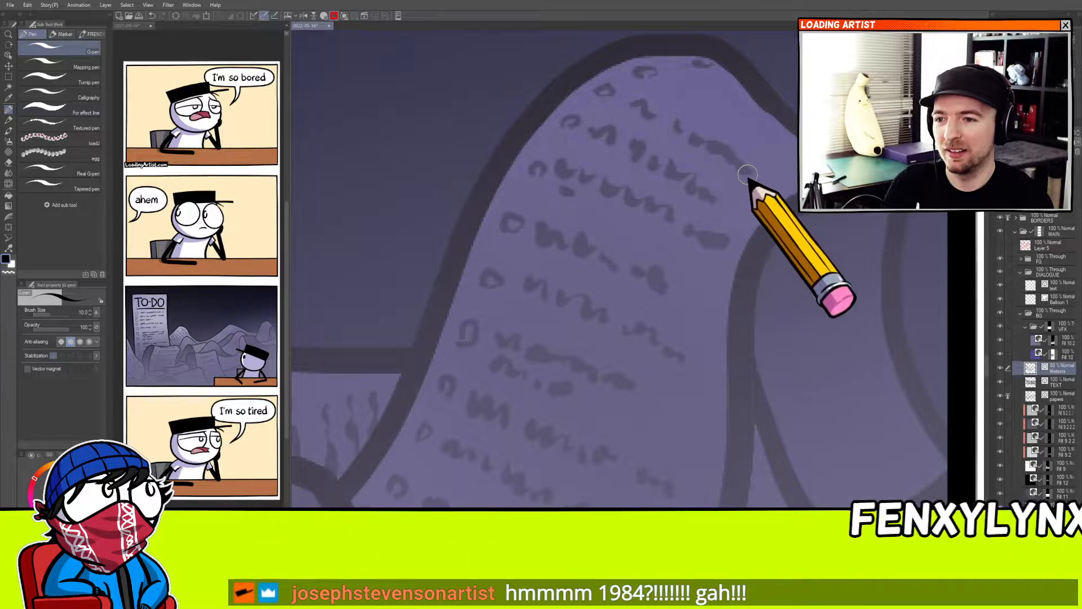
{"action": "left_click_drag", "start_coordinate": [671, 83], "coordinate": [784, 152]}
{"action": "left_click_drag", "start_coordinate": [724, 74], "coordinate": [792, 133]}
{"action": "left_click_drag", "start_coordinate": [755, 269], "coordinate": [665, 168]}
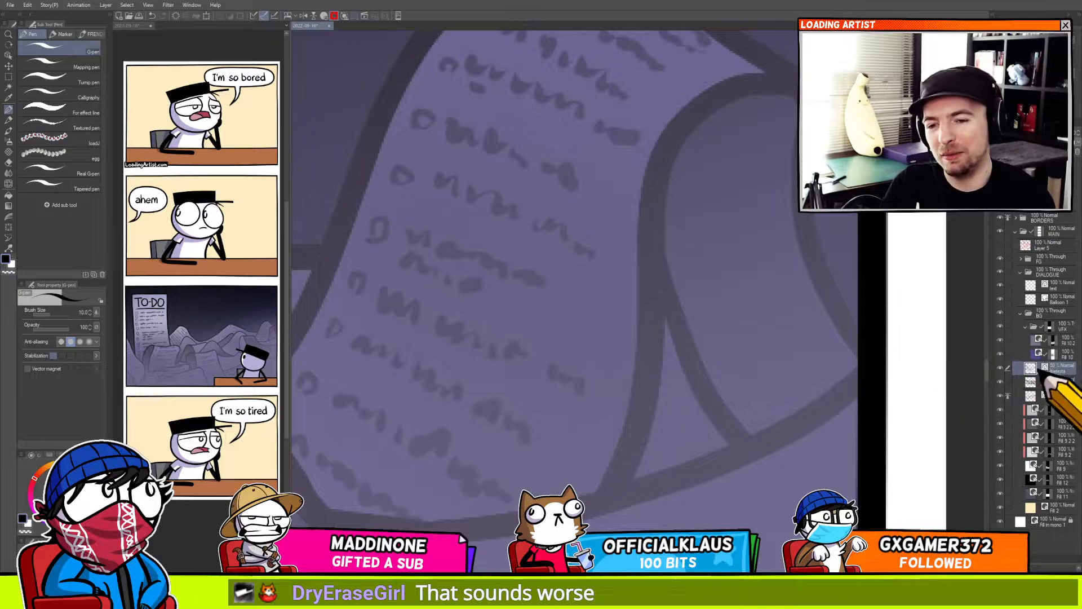
Add short scribbled text strokes along the lower page edges just above the character's hat.
{"action": "left_click_drag", "start_coordinate": [690, 367], "coordinate": [671, 507]}
{"action": "mouse_move", "coordinate": [592, 439]}
{"action": "left_mouse_down"}
{"action": "mouse_move", "coordinate": [655, 256]}
{"action": "mouse_move", "coordinate": [652, 357]}
{"action": "mouse_move", "coordinate": [664, 367]}
{"action": "mouse_move", "coordinate": [725, 261]}
{"action": "mouse_move", "coordinate": [700, 317]}
{"action": "mouse_move", "coordinate": [694, 231]}
{"action": "left_mouse_up"}
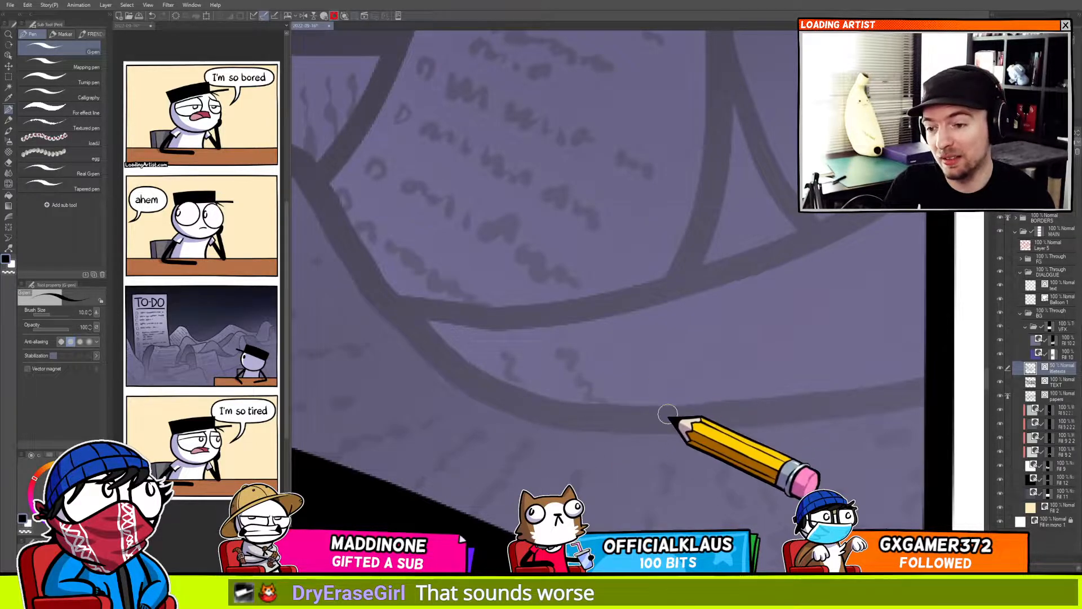
{"action": "mouse_move", "coordinate": [620, 340]}
{"action": "left_mouse_down"}
{"action": "mouse_move", "coordinate": [644, 388]}
{"action": "mouse_move", "coordinate": [662, 386]}
{"action": "left_mouse_up"}
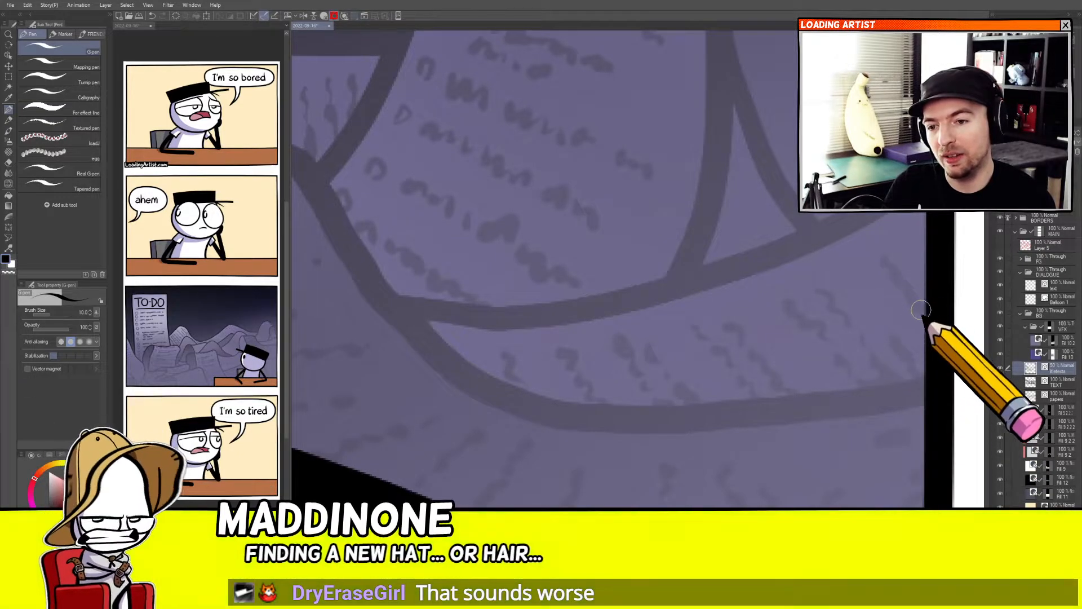
{"action": "left_click_drag", "start_coordinate": [688, 385], "coordinate": [836, 345]}
{"action": "left_click_drag", "start_coordinate": [740, 379], "coordinate": [777, 375]}
{"action": "scroll", "coordinate": [729, 391], "scroll_direction": "down", "scroll_amount": 4}
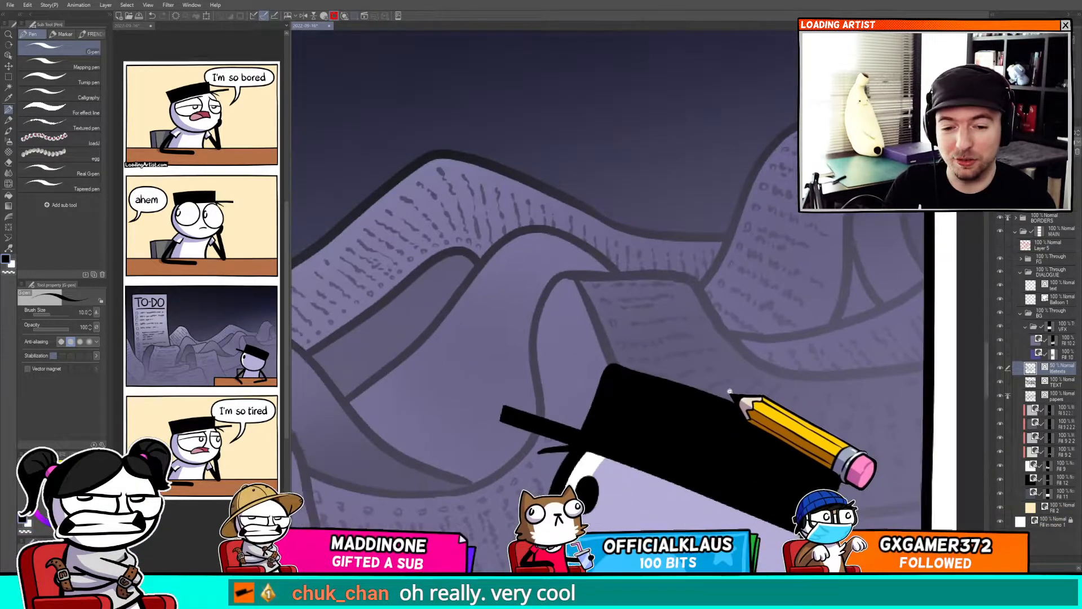
{"action": "left_click_drag", "start_coordinate": [713, 418], "coordinate": [818, 312]}
{"action": "mouse_move", "coordinate": [676, 410]}
{"action": "left_mouse_down"}
{"action": "mouse_move", "coordinate": [745, 378]}
{"action": "mouse_move", "coordinate": [726, 431]}
{"action": "mouse_move", "coordinate": [713, 434]}
{"action": "mouse_move", "coordinate": [711, 378]}
{"action": "mouse_move", "coordinate": [665, 420]}
{"action": "left_mouse_up"}
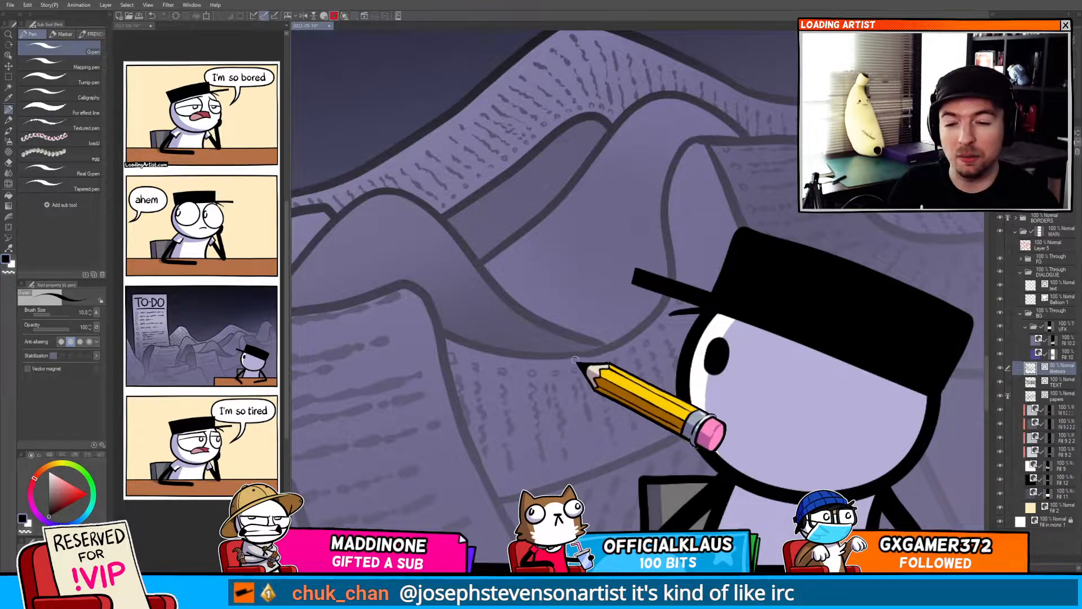
Scribble text lines on the pages to the left of the character's hat.
{"action": "left_click_drag", "start_coordinate": [580, 368], "coordinate": [630, 325]}
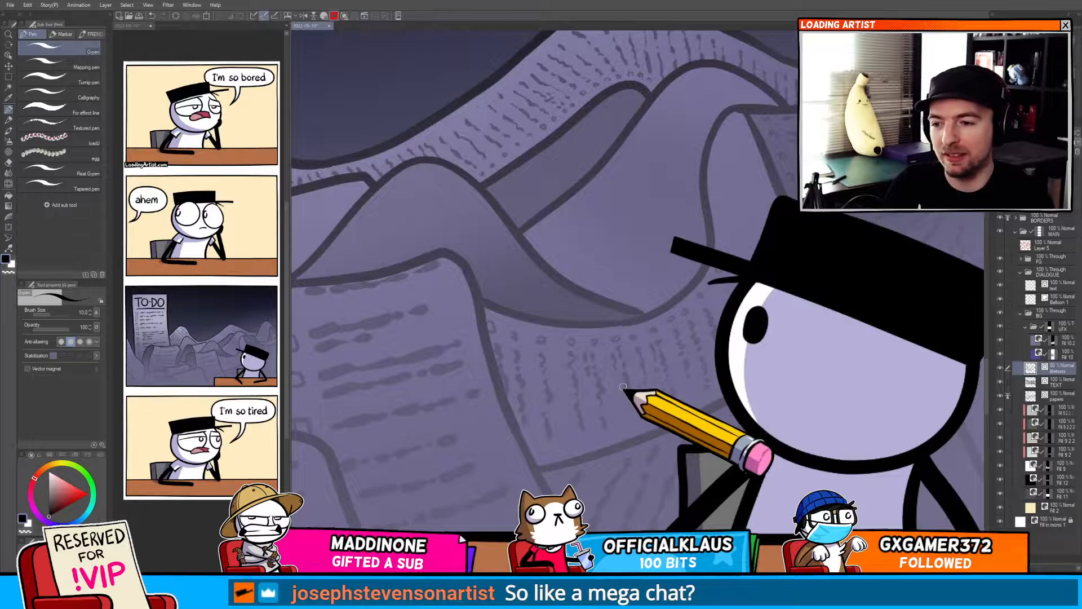
{"action": "left_click_drag", "start_coordinate": [627, 393], "coordinate": [655, 371]}
{"action": "left_click_drag", "start_coordinate": [481, 320], "coordinate": [631, 372]}
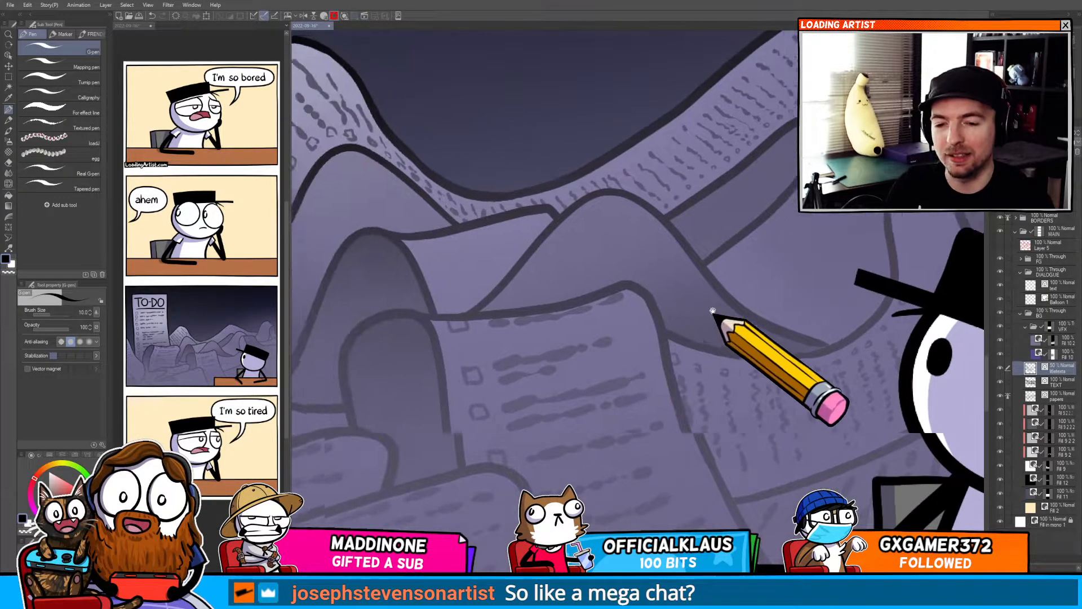
{"action": "left_click_drag", "start_coordinate": [702, 303], "coordinate": [442, 320]}
{"action": "left_click_drag", "start_coordinate": [676, 324], "coordinate": [586, 346]}
{"action": "mouse_move", "coordinate": [713, 323]}
{"action": "left_mouse_down"}
{"action": "mouse_move", "coordinate": [735, 252]}
{"action": "mouse_move", "coordinate": [800, 393]}
{"action": "left_mouse_up"}
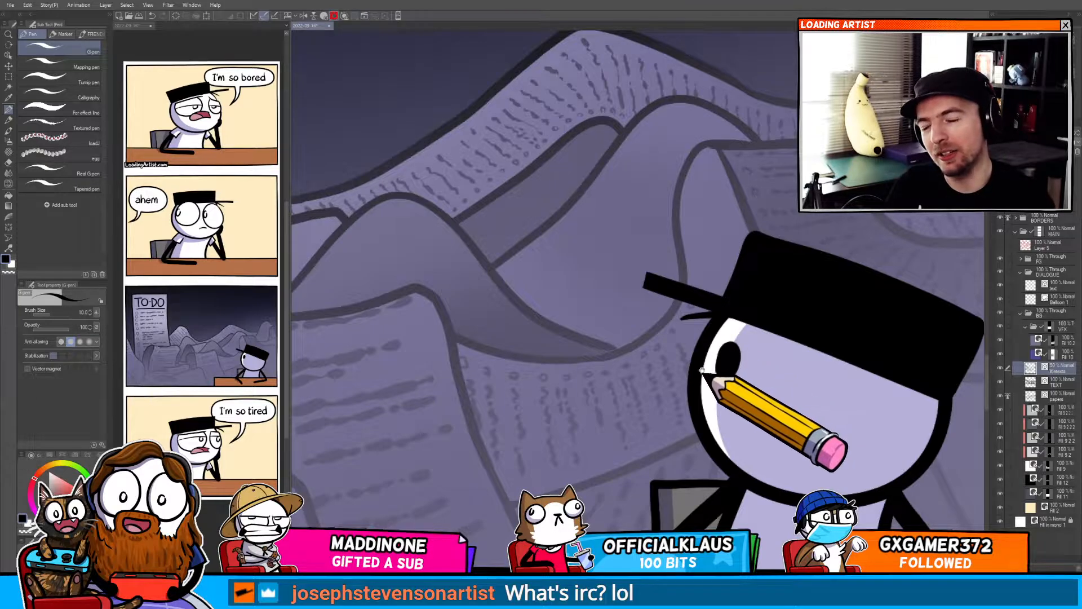
{"action": "left_click_drag", "start_coordinate": [660, 344], "coordinate": [718, 359]}
{"action": "mouse_move", "coordinate": [699, 312]}
{"action": "left_mouse_down"}
{"action": "mouse_move", "coordinate": [702, 362]}
{"action": "mouse_move", "coordinate": [717, 261]}
{"action": "left_mouse_up"}
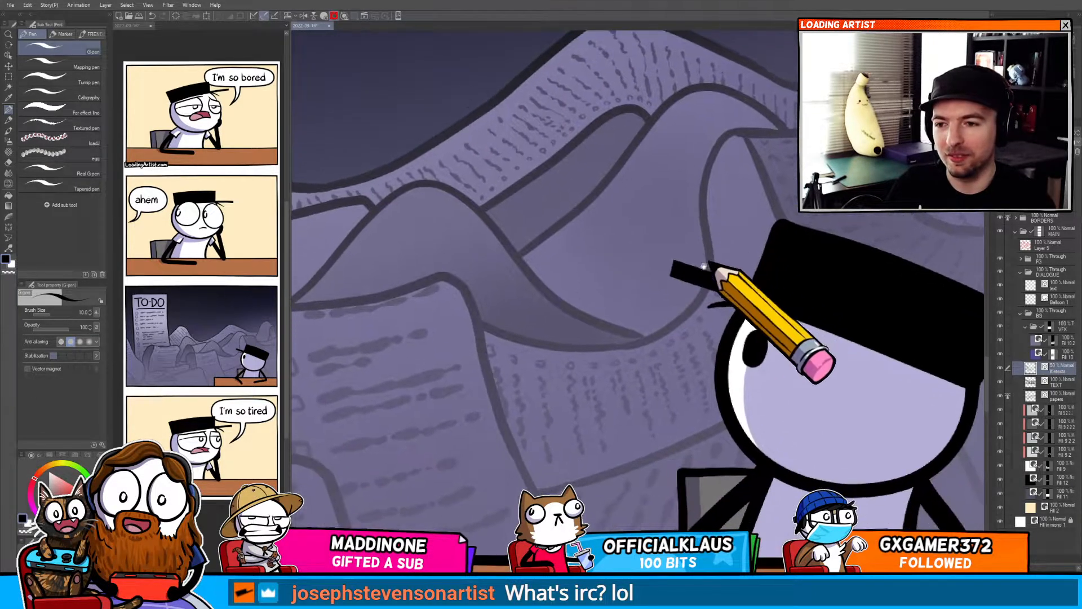
{"action": "mouse_move", "coordinate": [428, 358]}
{"action": "left_mouse_down"}
{"action": "mouse_move", "coordinate": [636, 328]}
{"action": "mouse_move", "coordinate": [378, 260]}
{"action": "left_mouse_up"}
{"action": "mouse_move", "coordinate": [804, 297]}
{"action": "left_mouse_down"}
{"action": "mouse_move", "coordinate": [542, 246]}
{"action": "mouse_move", "coordinate": [703, 346]}
{"action": "mouse_move", "coordinate": [900, 419]}
{"action": "left_mouse_up"}
{"action": "left_click_drag", "start_coordinate": [446, 322], "coordinate": [715, 298]}
Draw wavy text lines on the inner face of the curled sheet in the middle of the pile.
{"action": "left_click", "coordinate": [533, 258]}
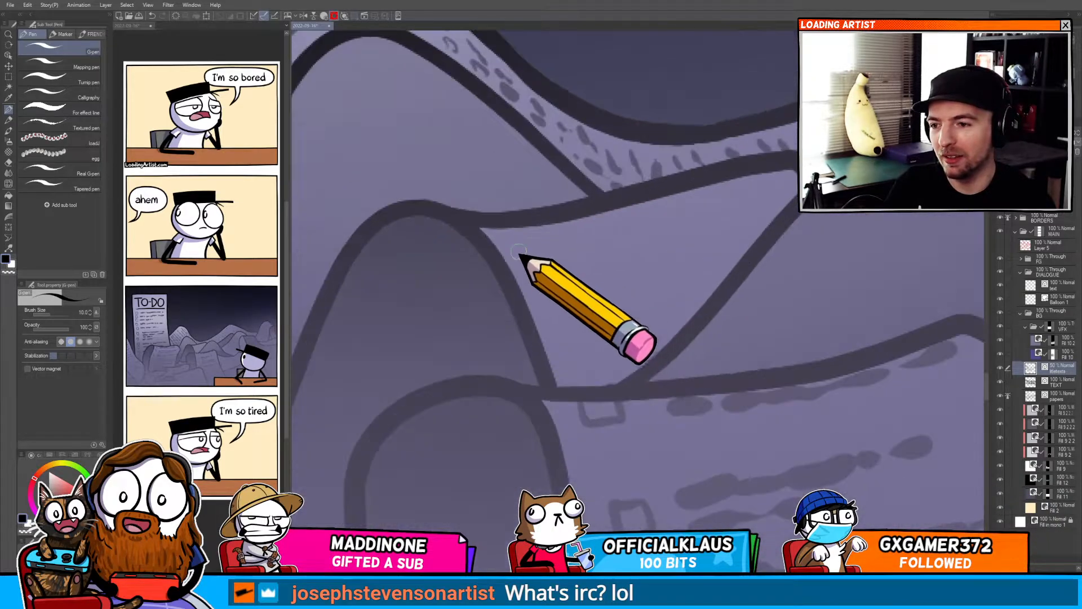
{"action": "left_click_drag", "start_coordinate": [523, 239], "coordinate": [662, 216]}
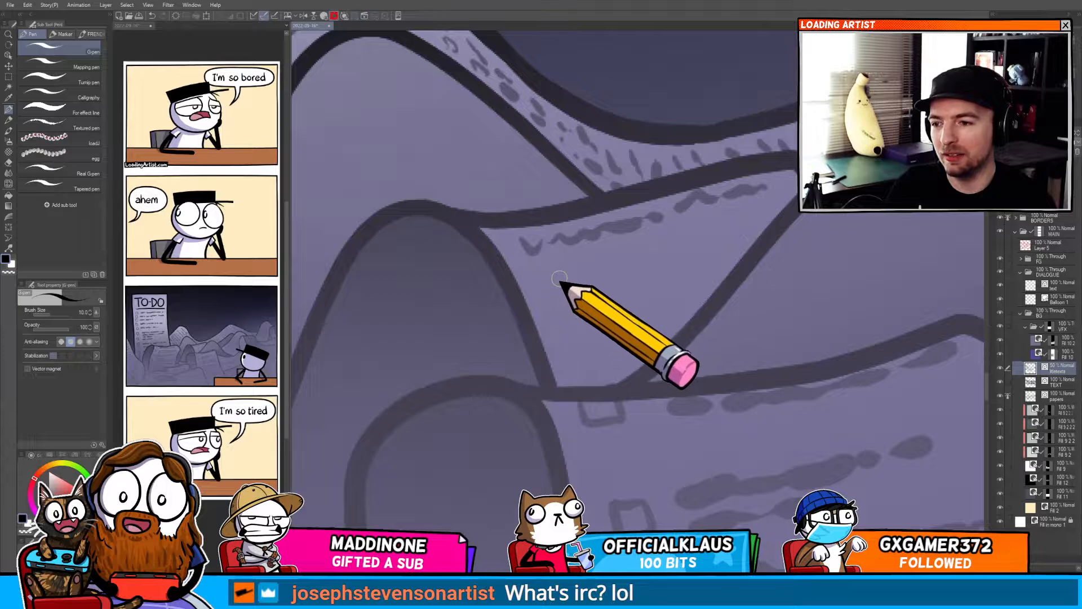
{"action": "left_click_drag", "start_coordinate": [588, 272], "coordinate": [664, 258]}
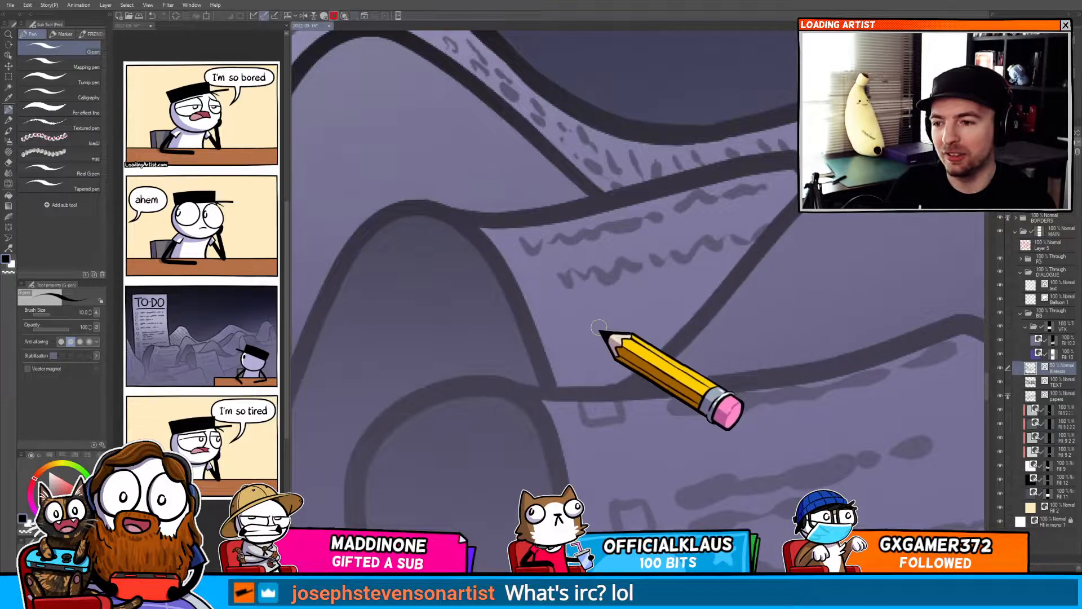
{"action": "mouse_move", "coordinate": [576, 329]}
{"action": "left_mouse_down"}
{"action": "mouse_move", "coordinate": [625, 332]}
{"action": "mouse_move", "coordinate": [665, 321]}
{"action": "left_mouse_up"}
{"action": "scroll", "coordinate": [611, 382], "scroll_direction": "down", "scroll_amount": 2}
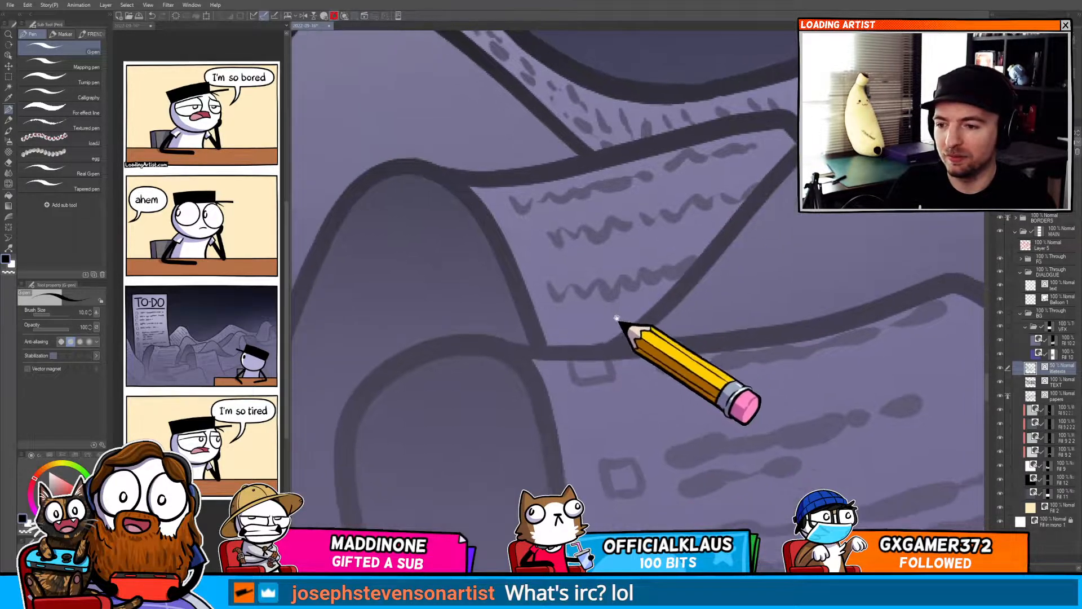
{"action": "scroll", "coordinate": [614, 346], "scroll_direction": "up", "scroll_amount": 4}
Select the checkbox stroke under the curled sheet's edge and nudge it into place.
{"action": "left_click", "coordinate": [587, 327], "text": "ctrl"}
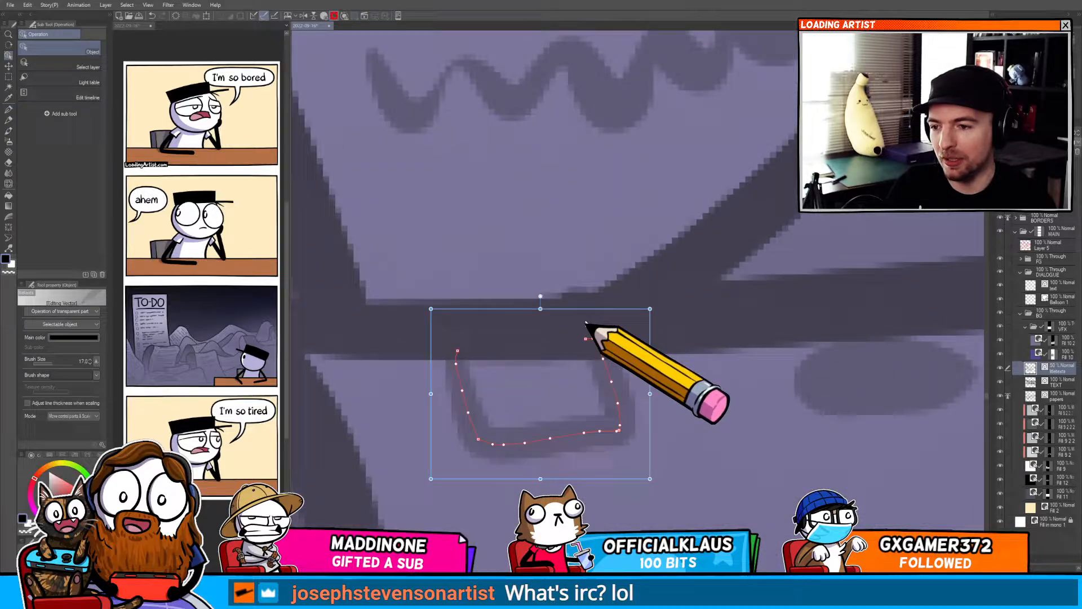
{"action": "left_click", "coordinate": [653, 280], "text": "ctrl"}
{"action": "left_click_drag", "start_coordinate": [565, 298], "coordinate": [612, 306]}
{"action": "key", "text": "k"}
{"action": "scroll", "coordinate": [612, 306], "scroll_direction": "down", "scroll_amount": 4}
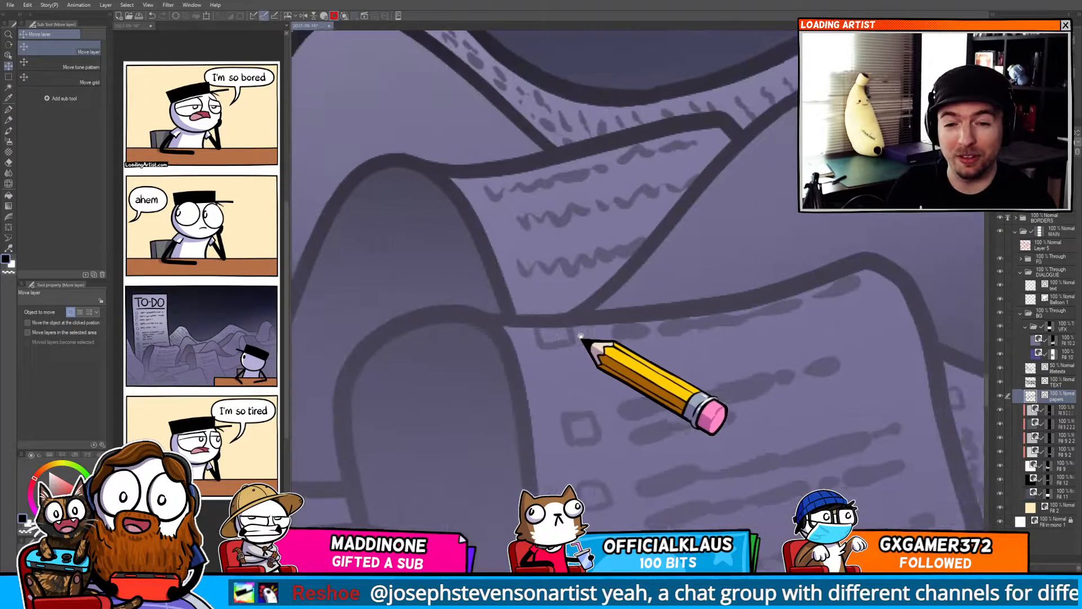
{"action": "left_click_drag", "start_coordinate": [548, 345], "coordinate": [589, 361]}
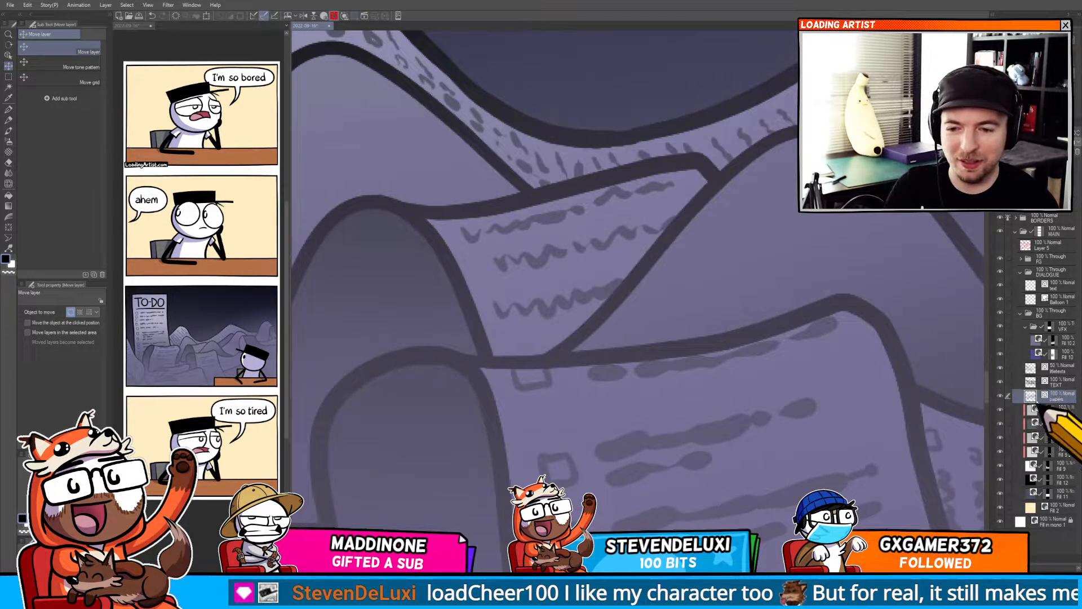
Pan across the paper pile to review the lettering on the lower pages.
{"action": "left_click_drag", "start_coordinate": [674, 564], "coordinate": [726, 270]}
{"action": "mouse_move", "coordinate": [739, 392]}
{"action": "left_mouse_down"}
{"action": "mouse_move", "coordinate": [677, 525]}
{"action": "mouse_move", "coordinate": [664, 589]}
{"action": "left_mouse_up"}
{"action": "left_click_drag", "start_coordinate": [682, 499], "coordinate": [672, 530]}
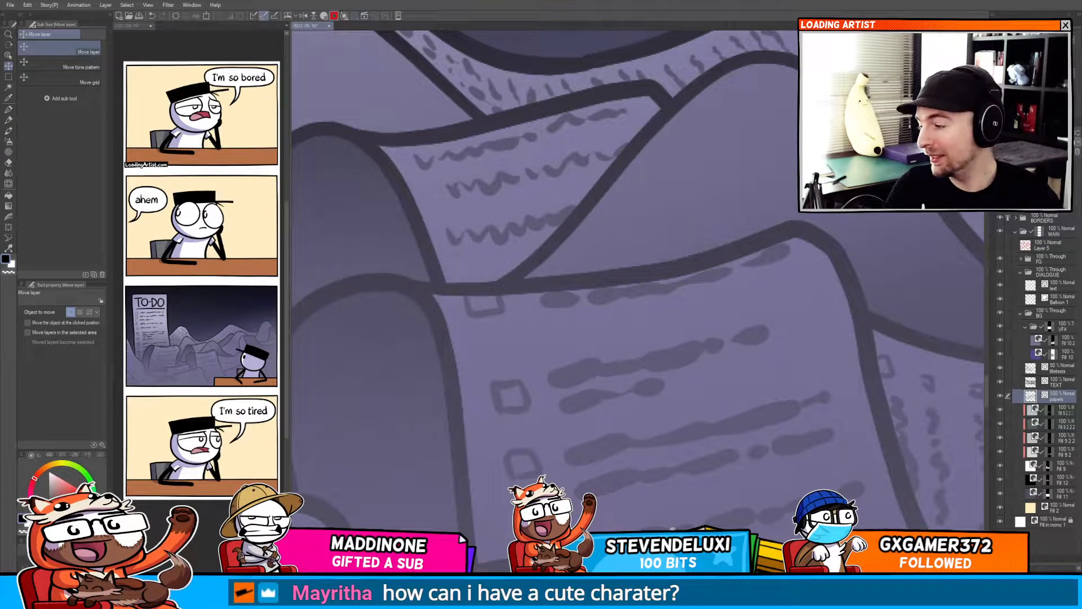
{"action": "mouse_move", "coordinate": [598, 404]}
{"action": "left_mouse_down"}
{"action": "mouse_move", "coordinate": [627, 305]}
{"action": "mouse_move", "coordinate": [467, 444]}
{"action": "mouse_move", "coordinate": [596, 399]}
{"action": "mouse_move", "coordinate": [513, 471]}
{"action": "mouse_move", "coordinate": [756, 422]}
{"action": "mouse_move", "coordinate": [790, 392]}
{"action": "mouse_move", "coordinate": [990, 357]}
{"action": "mouse_move", "coordinate": [843, 277]}
{"action": "mouse_move", "coordinate": [560, 400]}
{"action": "mouse_move", "coordinate": [628, 354]}
{"action": "mouse_move", "coordinate": [871, 246]}
{"action": "left_mouse_up"}
{"action": "left_click_drag", "start_coordinate": [713, 305], "coordinate": [464, 314]}
{"action": "left_click_drag", "start_coordinate": [774, 260], "coordinate": [370, 533]}
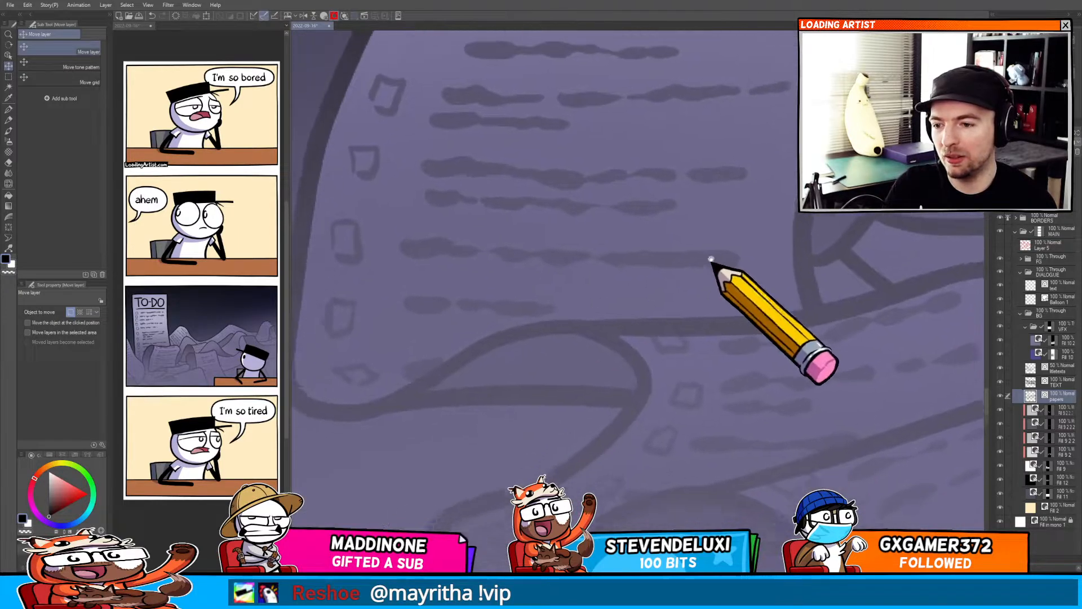
{"action": "mouse_move", "coordinate": [711, 259]}
{"action": "left_mouse_down"}
{"action": "mouse_move", "coordinate": [623, 357]}
{"action": "mouse_move", "coordinate": [444, 469]}
{"action": "mouse_move", "coordinate": [495, 322]}
{"action": "mouse_move", "coordinate": [426, 353]}
{"action": "mouse_move", "coordinate": [478, 369]}
{"action": "mouse_move", "coordinate": [583, 283]}
{"action": "mouse_move", "coordinate": [667, 269]}
{"action": "mouse_move", "coordinate": [428, 293]}
{"action": "mouse_move", "coordinate": [657, 198]}
{"action": "mouse_move", "coordinate": [602, 196]}
{"action": "mouse_move", "coordinate": [551, 299]}
{"action": "left_mouse_up"}
Switch back to the pen and add text strokes on the pages beside the character's hat.
{"action": "key", "text": "p"}
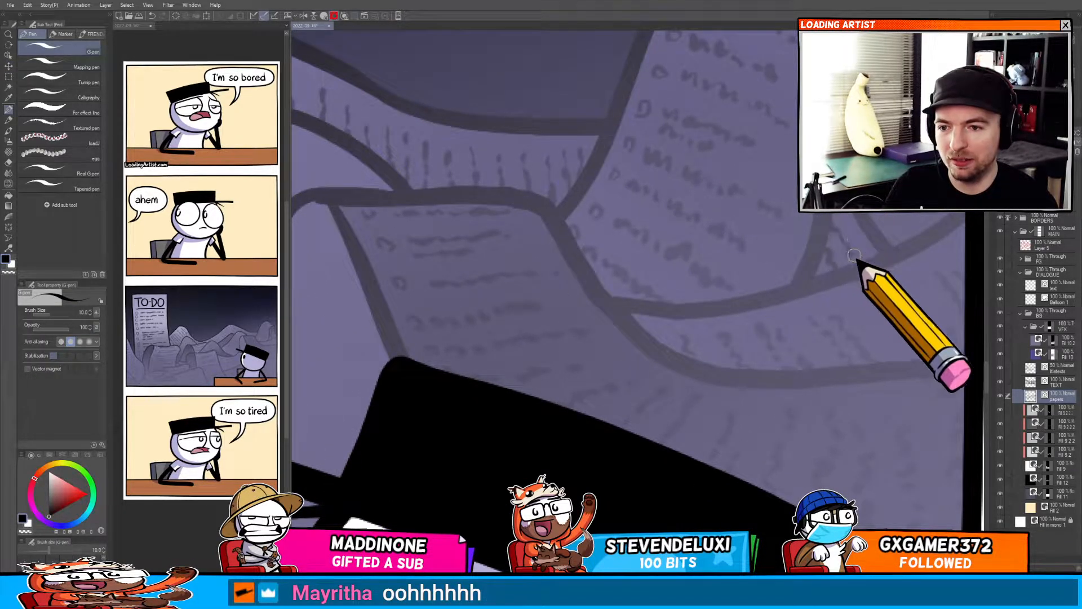
{"action": "scroll", "coordinate": [862, 236], "scroll_direction": "down", "scroll_amount": 3}
{"action": "left_click_drag", "start_coordinate": [705, 333], "coordinate": [872, 260]}
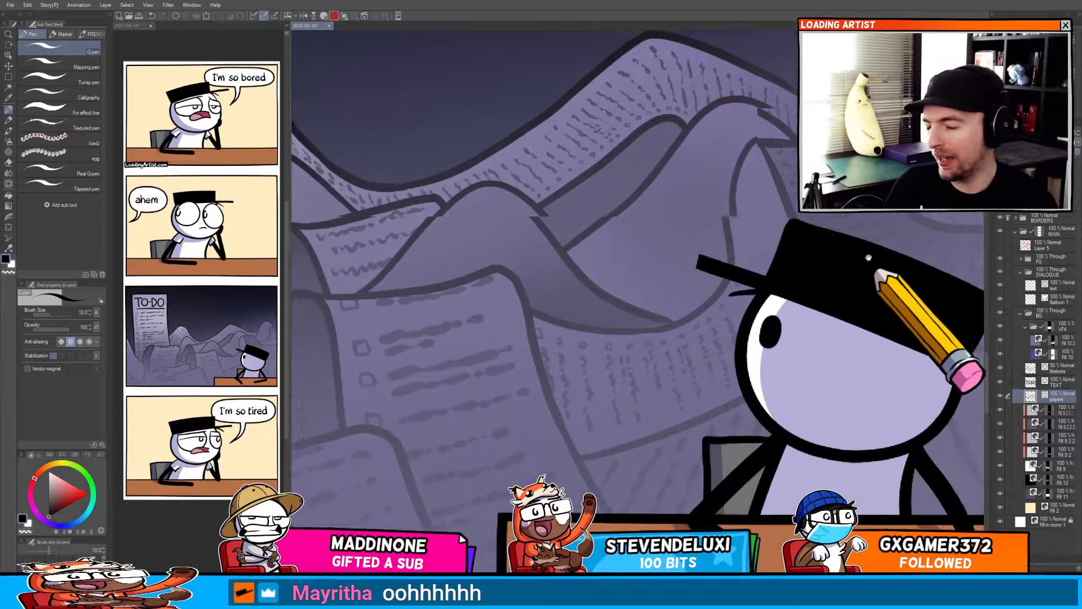
{"action": "left_click_drag", "start_coordinate": [651, 384], "coordinate": [772, 367]}
{"action": "scroll", "coordinate": [727, 388], "scroll_direction": "up", "scroll_amount": 3}
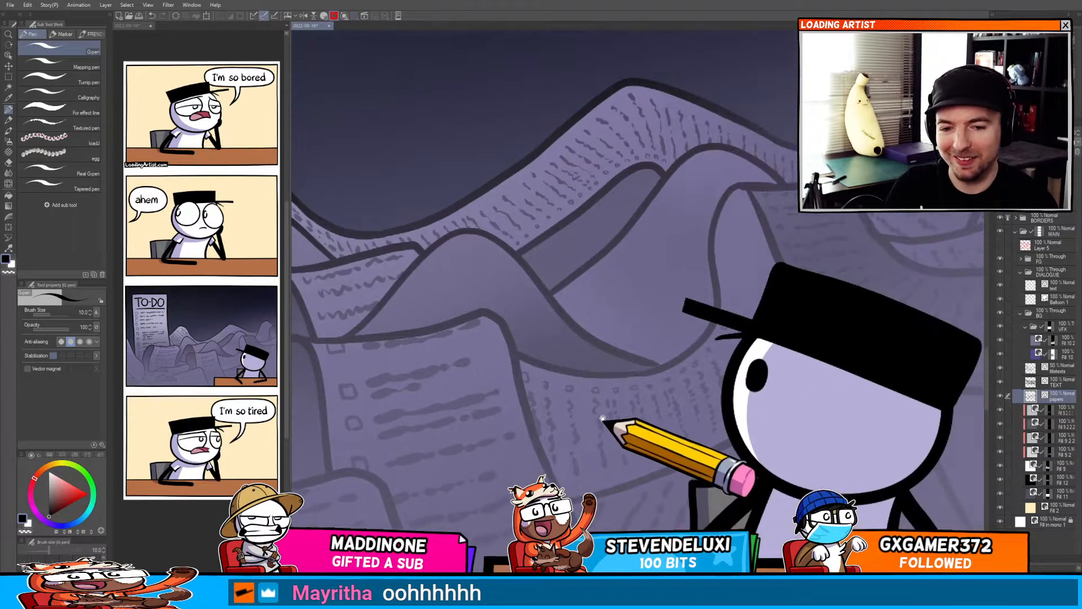
{"action": "scroll", "coordinate": [724, 319], "scroll_direction": "up", "scroll_amount": 2}
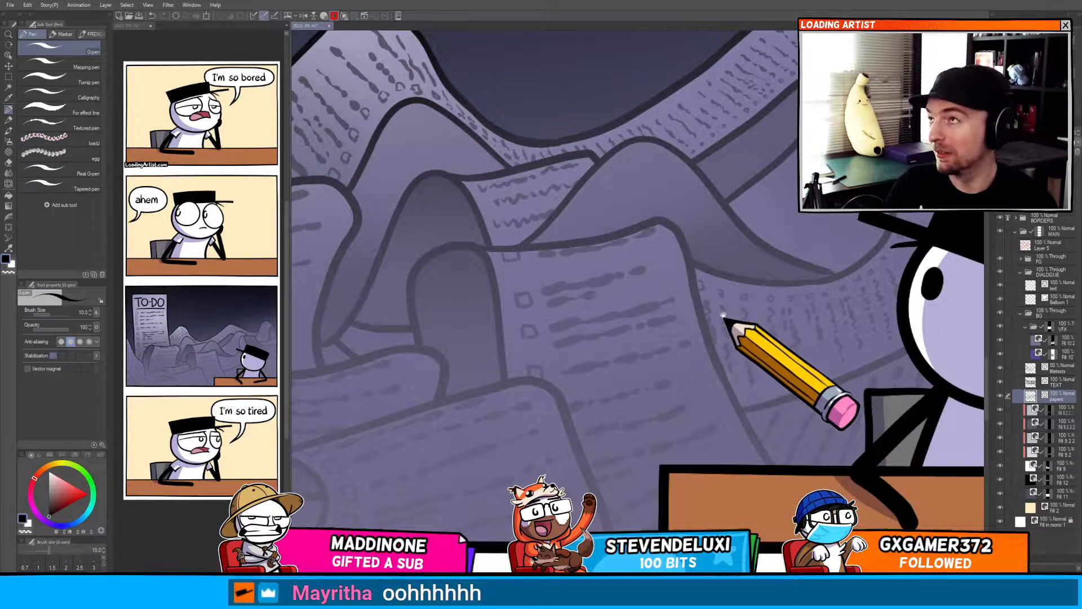
{"action": "left_click_drag", "start_coordinate": [685, 356], "coordinate": [725, 305]}
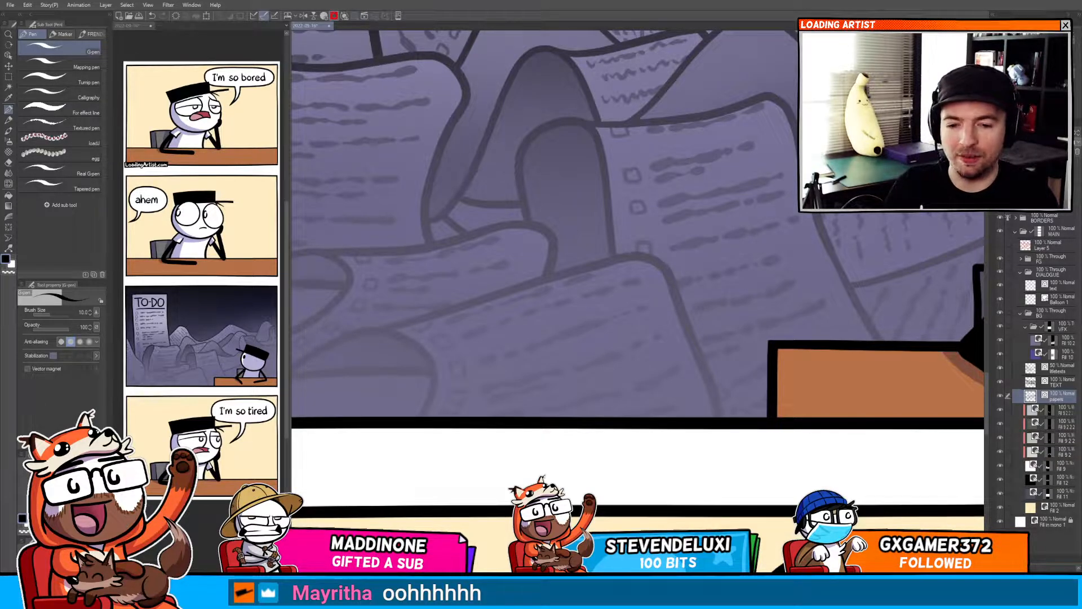
Add scribbled text lines on the lowest pages just above the desk.
{"action": "left_click_drag", "start_coordinate": [684, 423], "coordinate": [562, 398]}
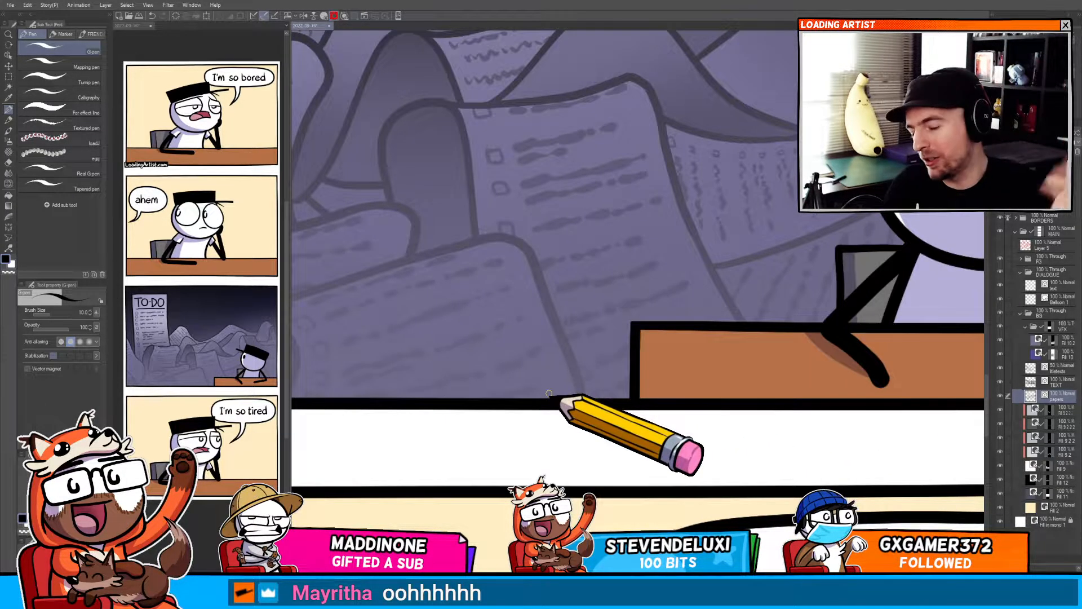
{"action": "left_click_drag", "start_coordinate": [690, 400], "coordinate": [453, 484]}
{"action": "left_click_drag", "start_coordinate": [490, 452], "coordinate": [826, 466]}
{"action": "mouse_move", "coordinate": [569, 447]}
{"action": "left_mouse_down"}
{"action": "mouse_move", "coordinate": [737, 452]}
{"action": "mouse_move", "coordinate": [809, 491]}
{"action": "mouse_move", "coordinate": [712, 504]}
{"action": "mouse_move", "coordinate": [739, 493]}
{"action": "left_mouse_up"}
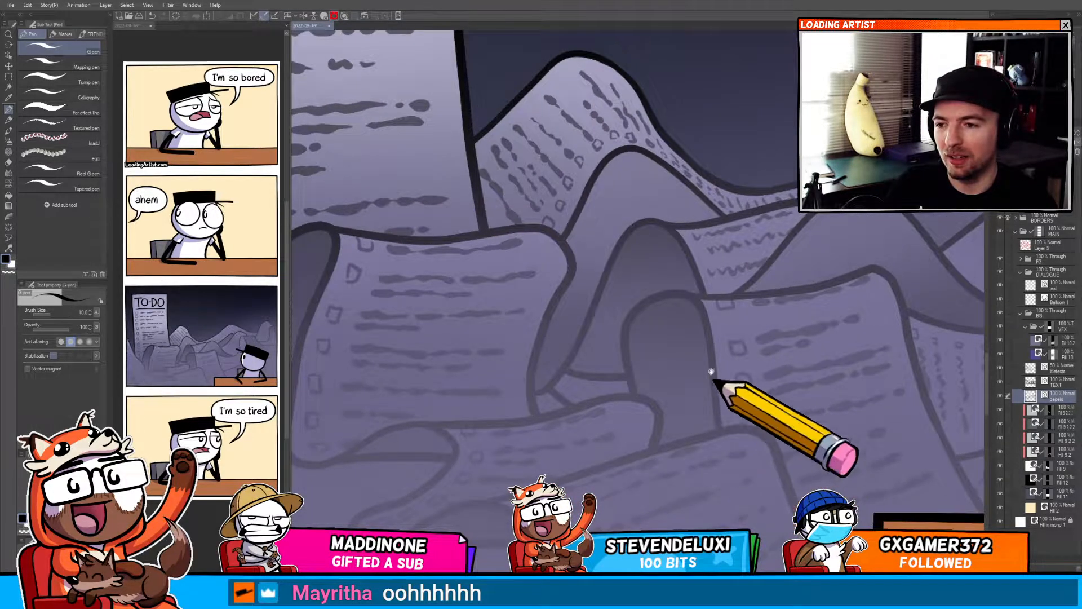
Pan and zoom around the paper pile and the whole to-do panel to inspect the page lettering.
{"action": "scroll", "coordinate": [589, 291], "scroll_direction": "up", "scroll_amount": 5}
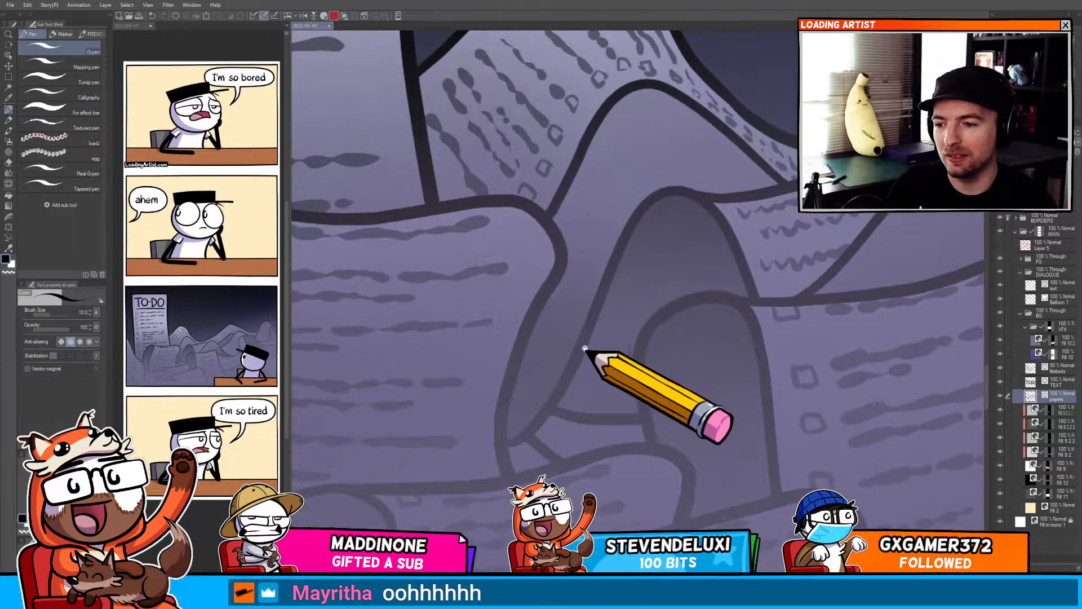
{"action": "scroll", "coordinate": [732, 214], "scroll_direction": "down", "scroll_amount": 4}
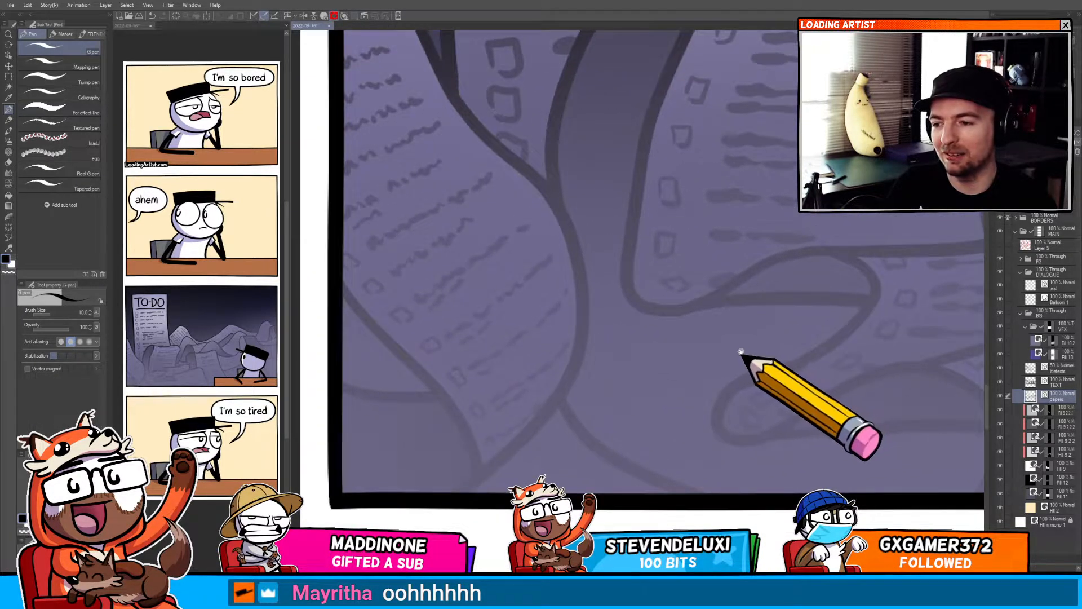
{"action": "left_click_drag", "start_coordinate": [744, 357], "coordinate": [694, 355]}
{"action": "scroll", "coordinate": [683, 374], "scroll_direction": "up", "scroll_amount": 2}
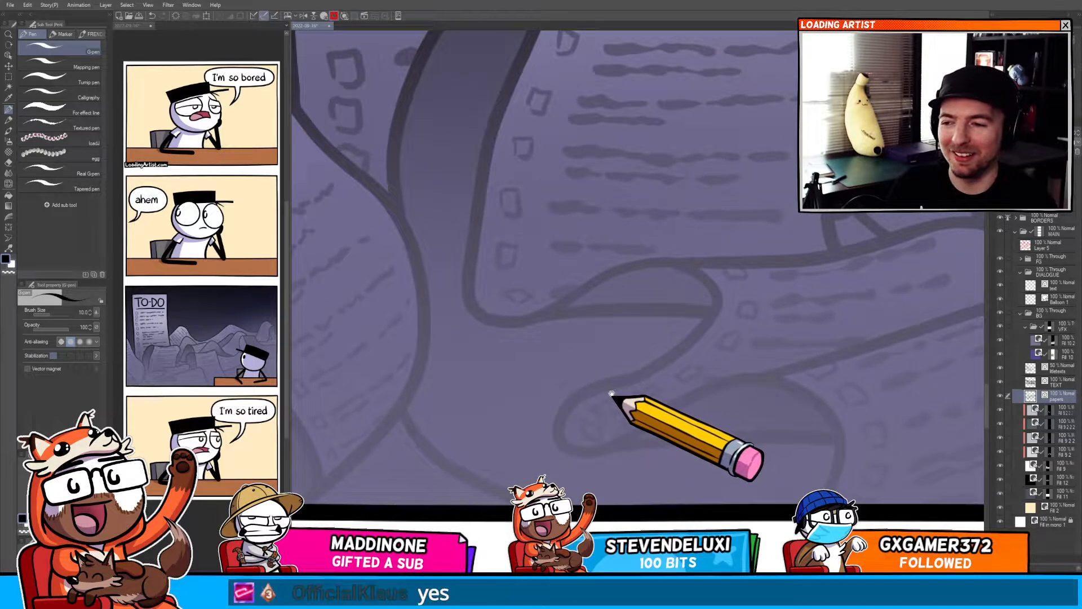
{"action": "scroll", "coordinate": [612, 390], "scroll_direction": "down", "scroll_amount": 5}
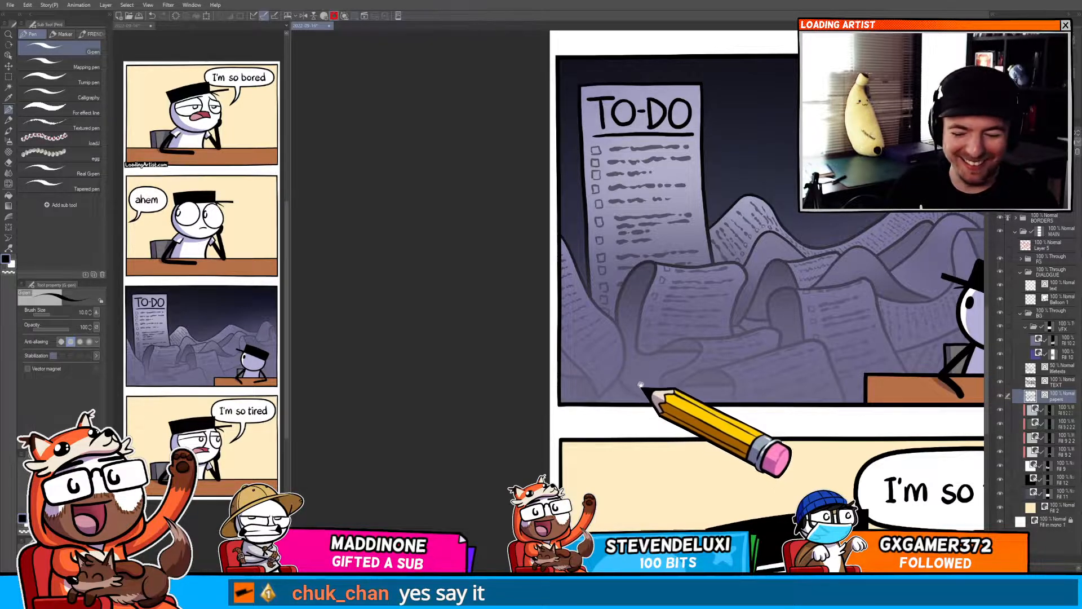
{"action": "scroll", "coordinate": [641, 384], "scroll_direction": "up", "scroll_amount": 5}
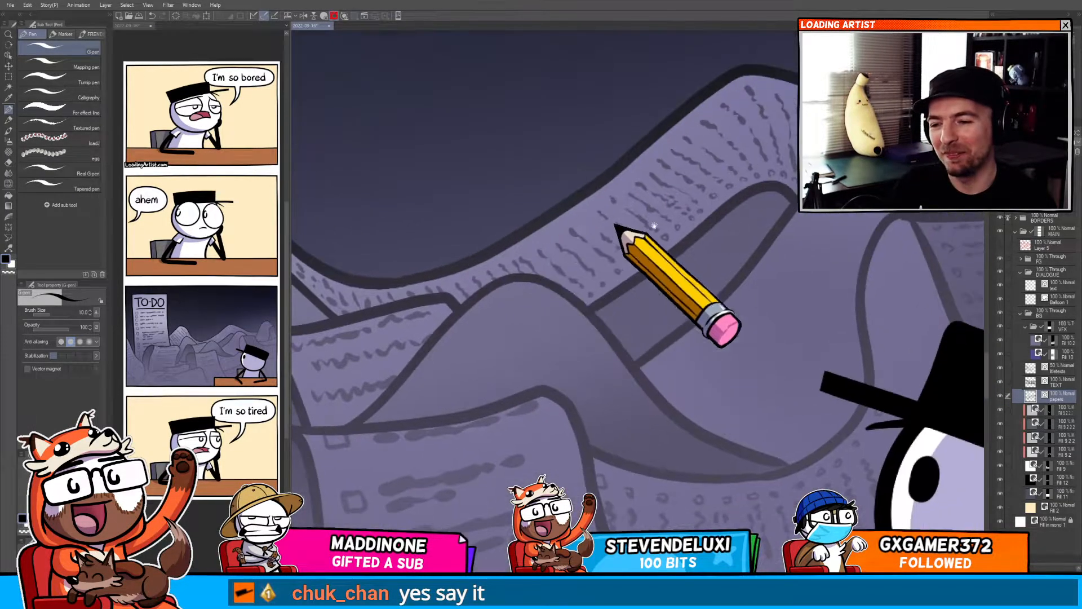
{"action": "scroll", "coordinate": [654, 225], "scroll_direction": "up", "scroll_amount": 3}
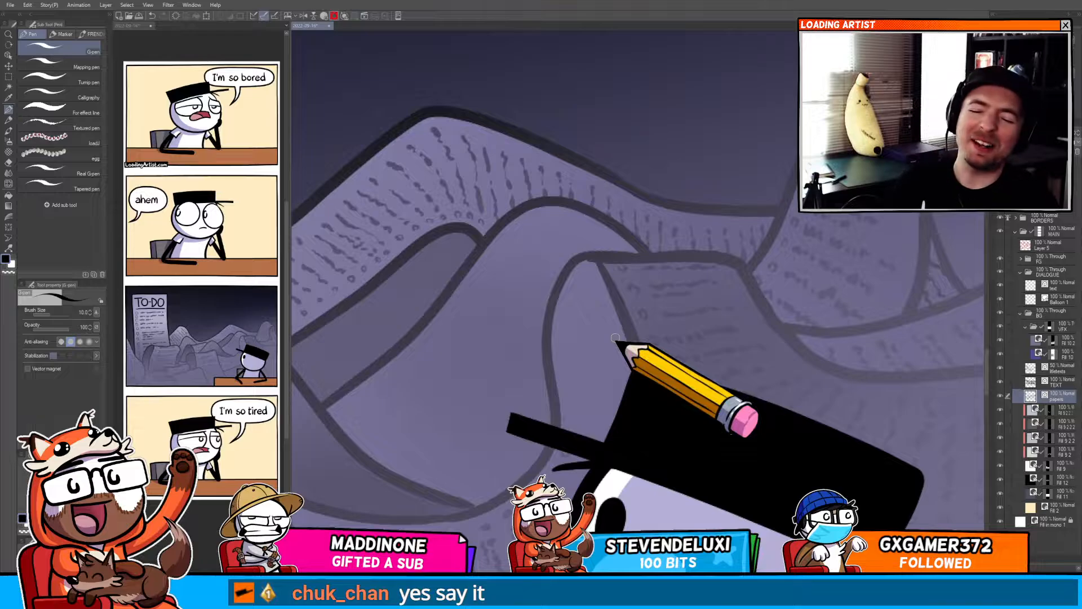
Add scribbled text lines on the pages just above and around the character's hat, undoing stray strokes.
{"action": "left_click_drag", "start_coordinate": [857, 324], "coordinate": [679, 282]}
{"action": "left_click_drag", "start_coordinate": [651, 333], "coordinate": [744, 276]}
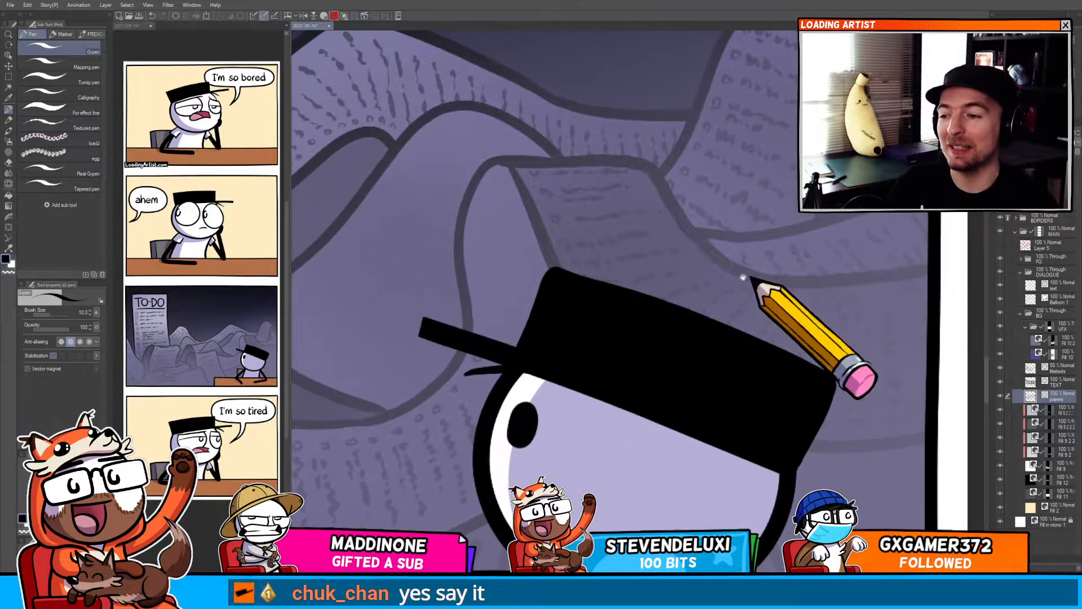
{"action": "left_click_drag", "start_coordinate": [634, 363], "coordinate": [766, 304]}
{"action": "left_click_drag", "start_coordinate": [659, 375], "coordinate": [782, 318]}
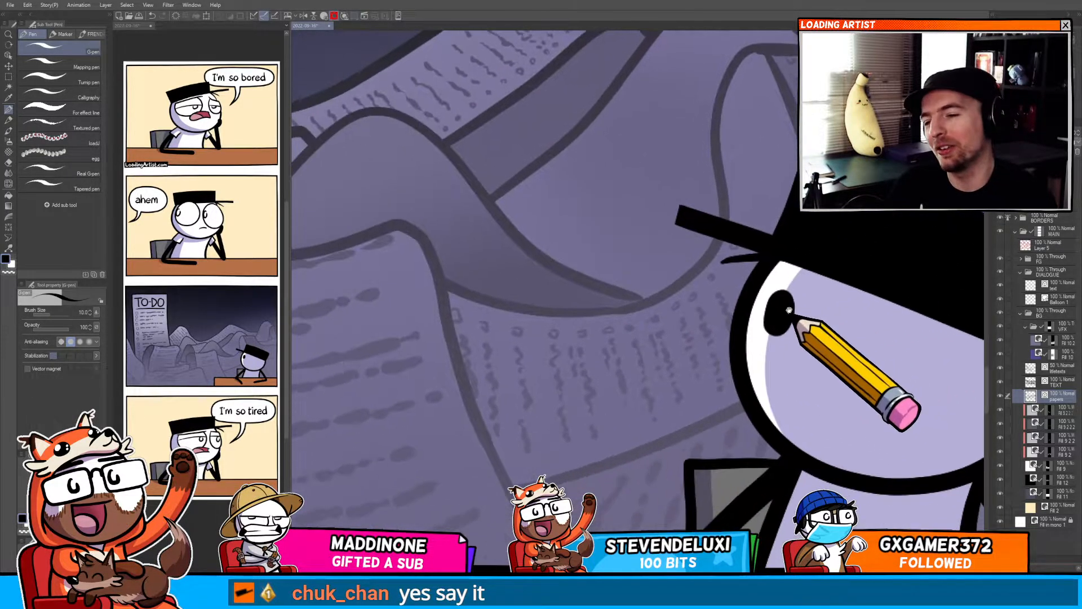
{"action": "left_click_drag", "start_coordinate": [653, 324], "coordinate": [787, 309]}
{"action": "left_click_drag", "start_coordinate": [609, 288], "coordinate": [715, 325]}
{"action": "left_click_drag", "start_coordinate": [802, 275], "coordinate": [604, 348]}
{"action": "mouse_move", "coordinate": [696, 317]}
{"action": "left_mouse_down"}
{"action": "mouse_move", "coordinate": [605, 293]}
{"action": "mouse_move", "coordinate": [556, 294]}
{"action": "mouse_move", "coordinate": [564, 303]}
{"action": "left_mouse_up"}
{"action": "key", "text": "ctrl+z"}
{"action": "mouse_move", "coordinate": [644, 289]}
{"action": "left_mouse_down"}
{"action": "mouse_move", "coordinate": [773, 363]}
{"action": "mouse_move", "coordinate": [684, 423]}
{"action": "left_mouse_up"}
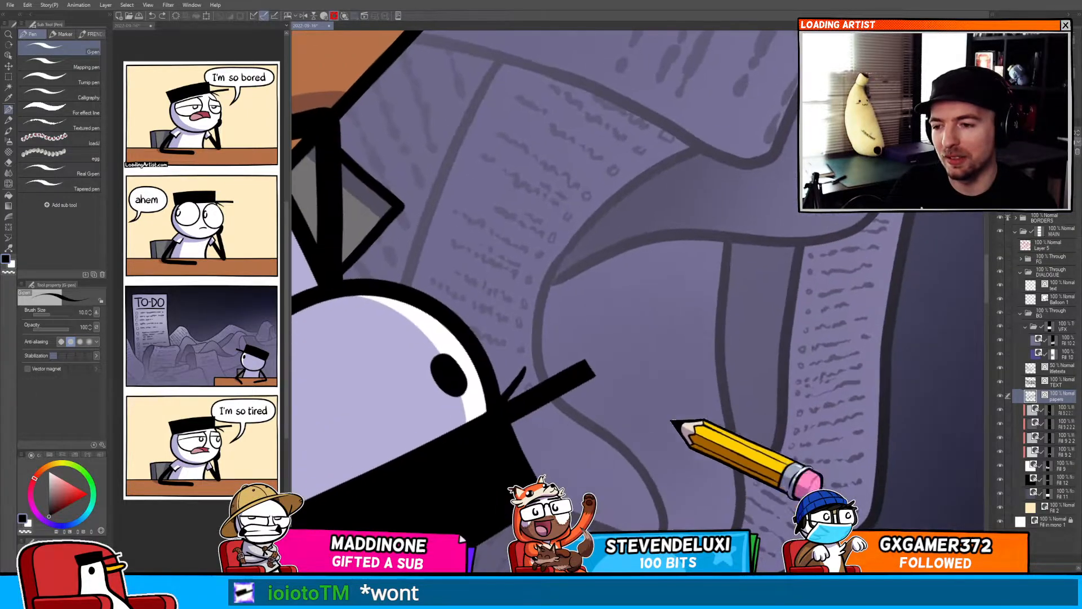
{"action": "left_click_drag", "start_coordinate": [551, 305], "coordinate": [580, 244]}
{"action": "scroll", "coordinate": [580, 244], "scroll_direction": "up", "scroll_amount": 3}
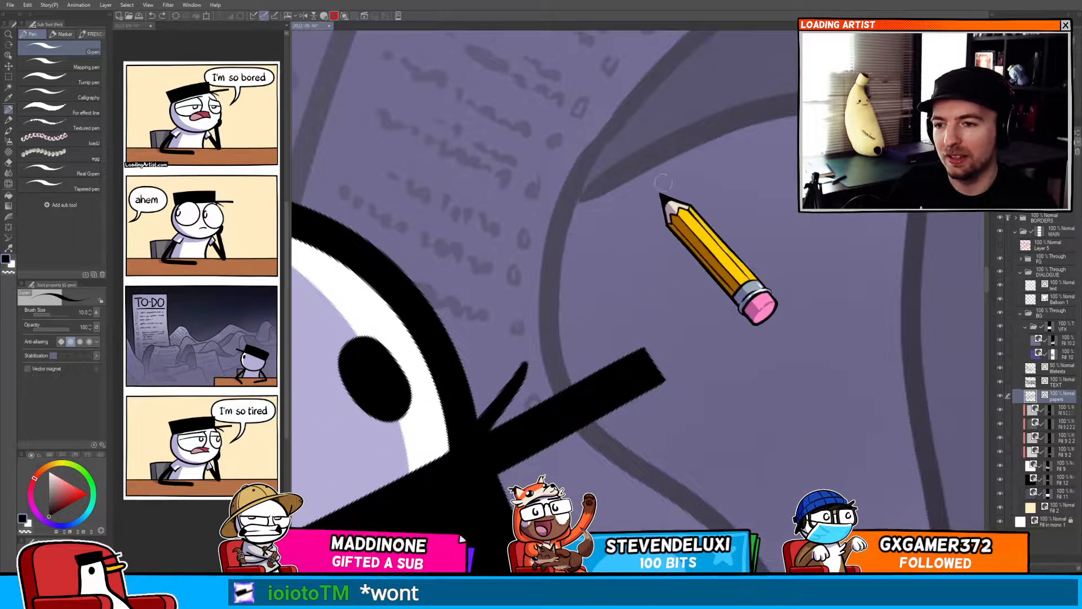
{"action": "key", "text": "ctrl+z"}
Draw more wavy text lines on the pages to the right of the character's head, undoing a misplaced stroke.
{"action": "mouse_move", "coordinate": [723, 163]}
{"action": "left_mouse_down"}
{"action": "mouse_move", "coordinate": [763, 142]}
{"action": "mouse_move", "coordinate": [852, 160]}
{"action": "left_mouse_up"}
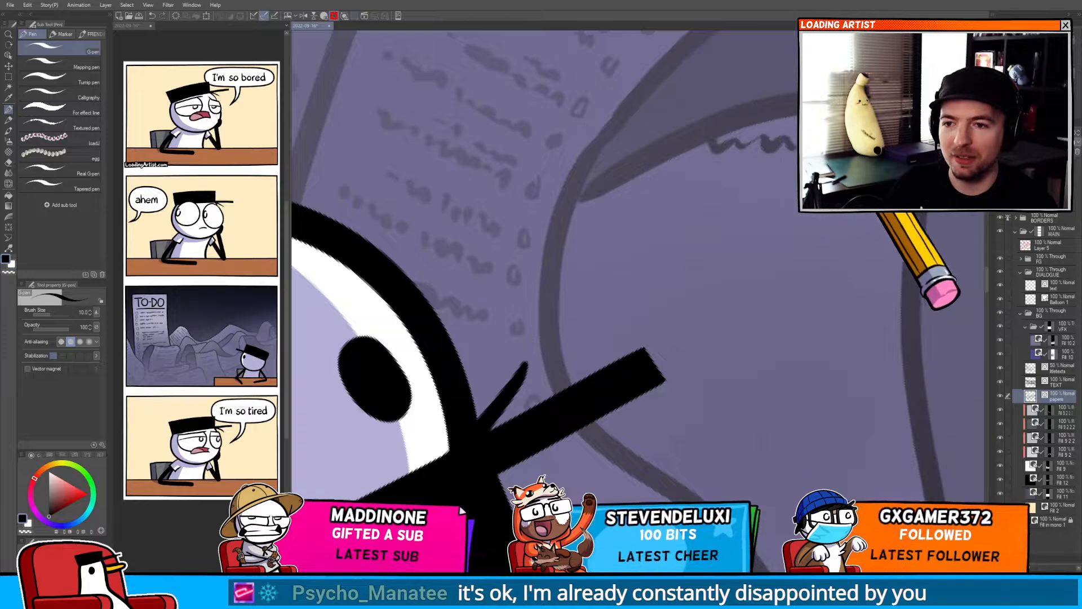
{"action": "mouse_move", "coordinate": [639, 185]}
{"action": "left_mouse_down"}
{"action": "mouse_move", "coordinate": [750, 216]}
{"action": "mouse_move", "coordinate": [789, 207]}
{"action": "left_mouse_up"}
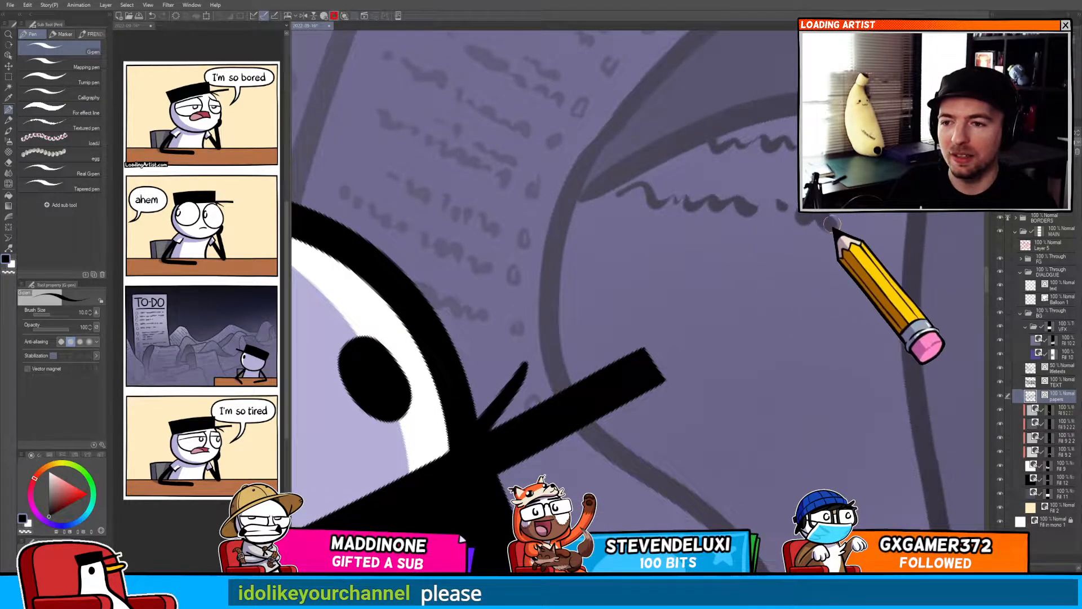
{"action": "mouse_move", "coordinate": [566, 242]}
{"action": "left_mouse_down"}
{"action": "mouse_move", "coordinate": [803, 283]}
{"action": "mouse_move", "coordinate": [839, 226]}
{"action": "left_mouse_up"}
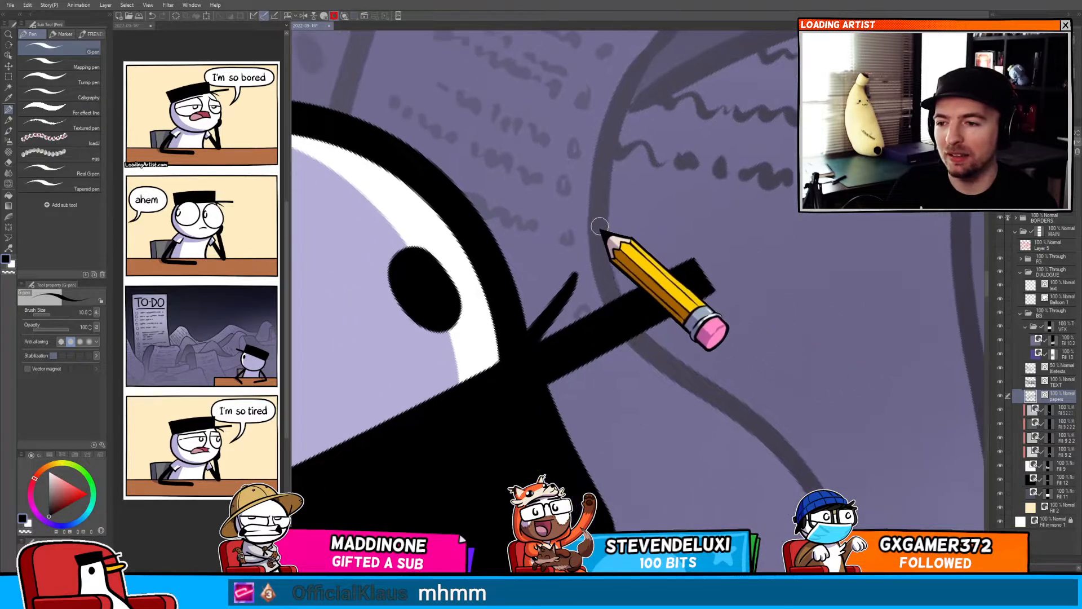
{"action": "left_click_drag", "start_coordinate": [609, 225], "coordinate": [852, 273]}
{"action": "left_click_drag", "start_coordinate": [715, 358], "coordinate": [682, 321]}
{"action": "mouse_move", "coordinate": [626, 284]}
{"action": "left_mouse_down"}
{"action": "mouse_move", "coordinate": [658, 293]}
{"action": "mouse_move", "coordinate": [704, 293]}
{"action": "left_mouse_up"}
{"action": "key", "text": "ctrl+z"}
{"action": "mouse_move", "coordinate": [627, 306]}
{"action": "left_mouse_down"}
{"action": "mouse_move", "coordinate": [756, 296]}
{"action": "mouse_move", "coordinate": [849, 325]}
{"action": "left_mouse_up"}
{"action": "left_click_drag", "start_coordinate": [792, 382], "coordinate": [742, 295]}
{"action": "mouse_move", "coordinate": [675, 294]}
{"action": "left_mouse_down"}
{"action": "mouse_move", "coordinate": [682, 286]}
{"action": "mouse_move", "coordinate": [813, 310]}
{"action": "mouse_move", "coordinate": [813, 296]}
{"action": "left_mouse_up"}
{"action": "left_click_drag", "start_coordinate": [726, 339], "coordinate": [778, 353]}
{"action": "mouse_move", "coordinate": [771, 420]}
{"action": "left_mouse_down"}
{"action": "mouse_move", "coordinate": [845, 410]}
{"action": "mouse_move", "coordinate": [767, 373]}
{"action": "mouse_move", "coordinate": [715, 239]}
{"action": "mouse_move", "coordinate": [778, 355]}
{"action": "left_mouse_up"}
{"action": "left_click_drag", "start_coordinate": [708, 379], "coordinate": [769, 394]}
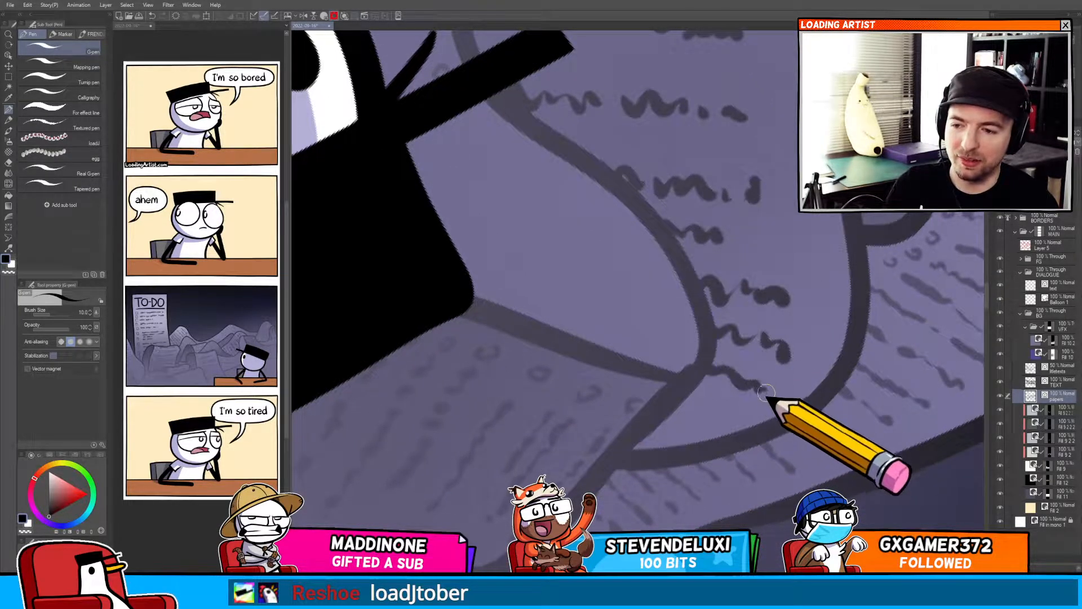
{"action": "left_click_drag", "start_coordinate": [699, 410], "coordinate": [707, 415]}
{"action": "key", "text": "ctrl+at"}
{"action": "scroll", "coordinate": [725, 383], "scroll_direction": "down", "scroll_amount": 2}
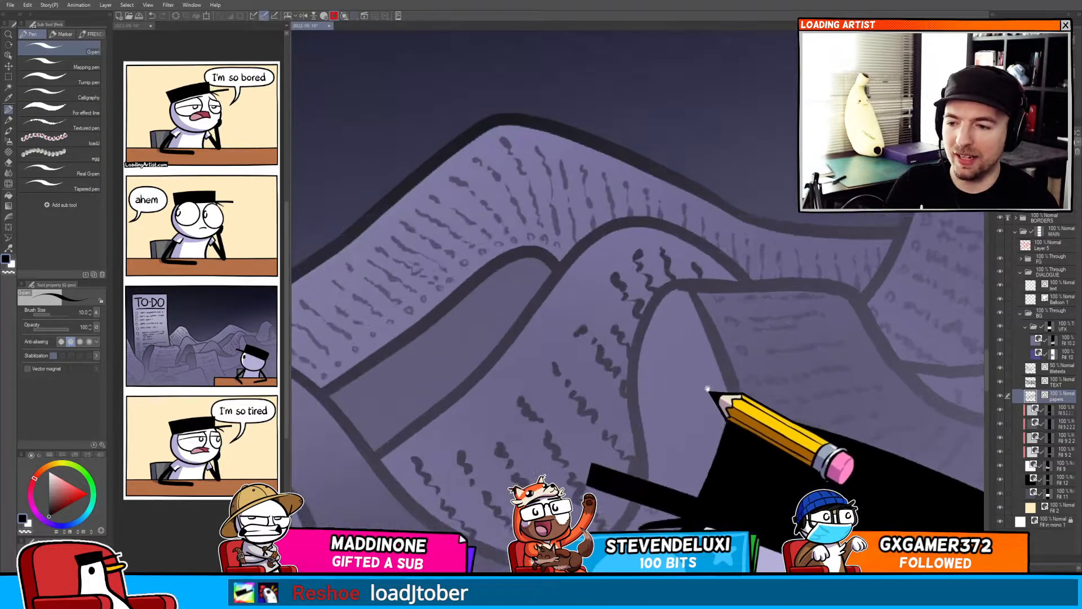
Fill in text scribbles on the pages behind the character's hat and shoulders.
{"action": "left_click_drag", "start_coordinate": [554, 313], "coordinate": [627, 274]}
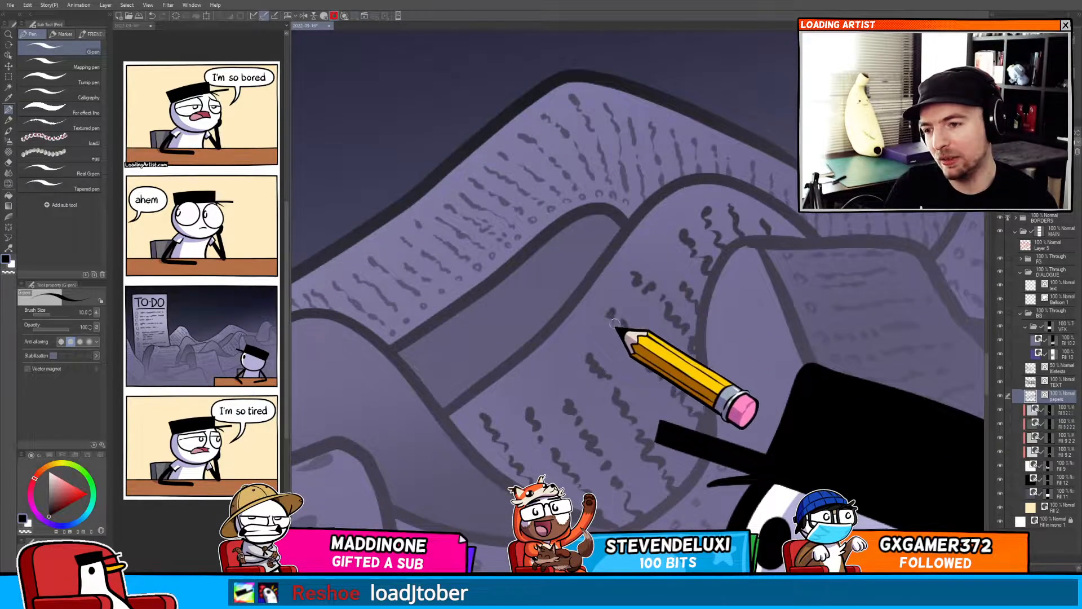
{"action": "scroll", "coordinate": [627, 345], "scroll_direction": "up", "scroll_amount": 2}
{"action": "scroll", "coordinate": [586, 374], "scroll_direction": "down", "scroll_amount": 3}
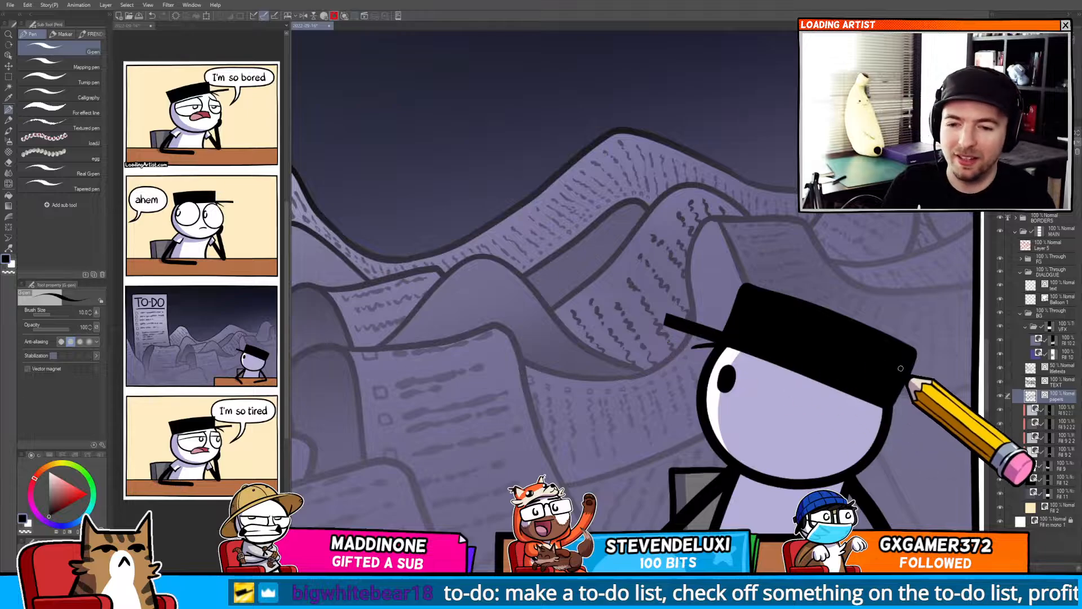
{"action": "left_click_drag", "start_coordinate": [796, 432], "coordinate": [772, 341]}
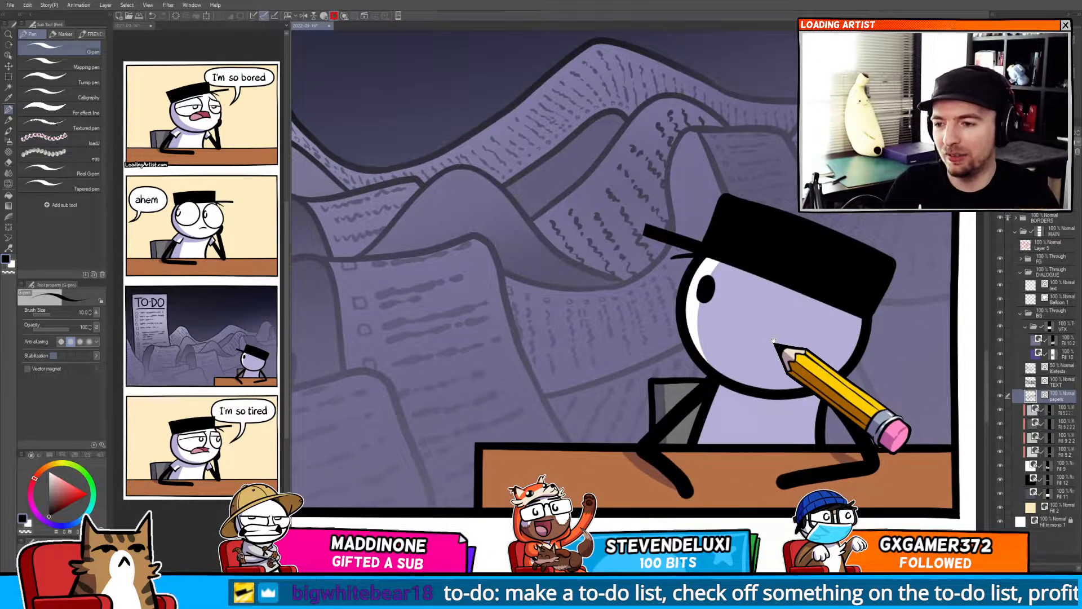
{"action": "scroll", "coordinate": [733, 361], "scroll_direction": "up", "scroll_amount": 5}
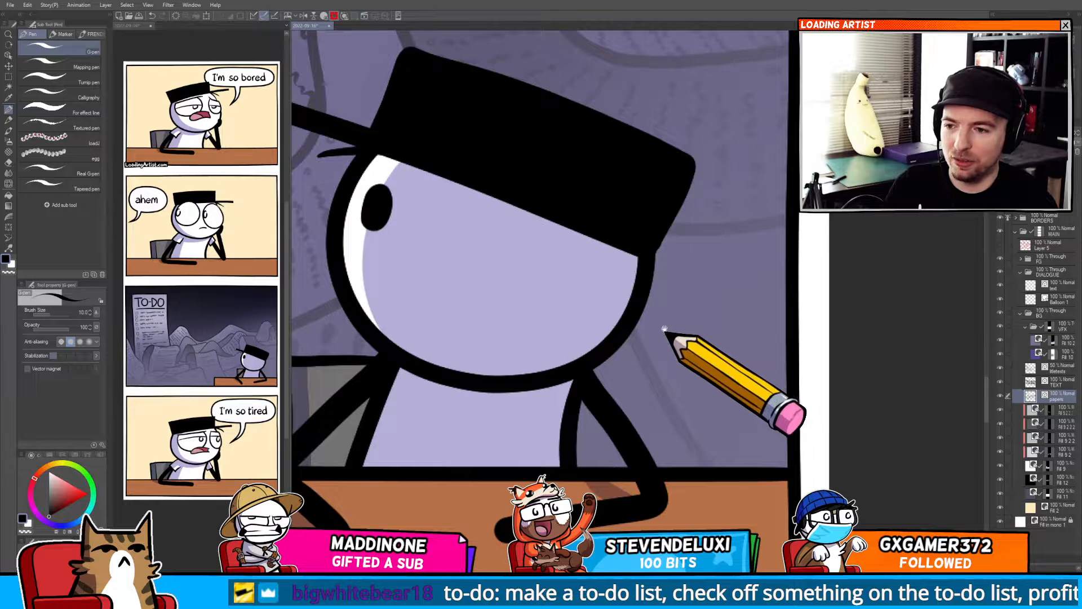
{"action": "left_click_drag", "start_coordinate": [665, 329], "coordinate": [735, 454]}
{"action": "left_click_drag", "start_coordinate": [565, 328], "coordinate": [747, 441]}
{"action": "left_click_drag", "start_coordinate": [702, 408], "coordinate": [698, 401]}
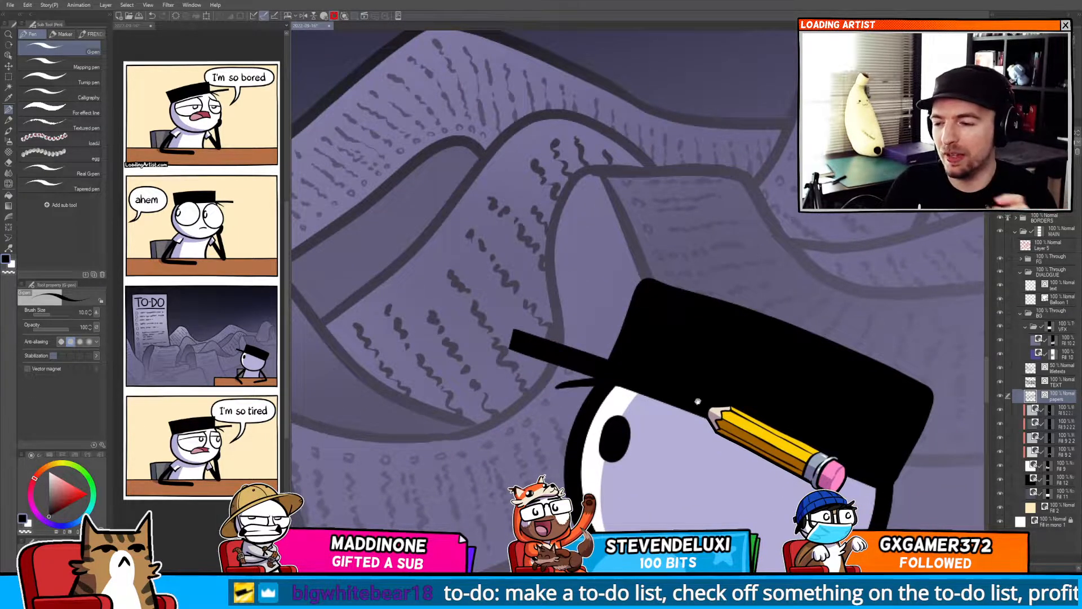
{"action": "left_click_drag", "start_coordinate": [677, 457], "coordinate": [868, 452]}
{"action": "left_click_drag", "start_coordinate": [611, 458], "coordinate": [774, 438]}
{"action": "left_click_drag", "start_coordinate": [682, 431], "coordinate": [810, 433]}
{"action": "left_click_drag", "start_coordinate": [676, 474], "coordinate": [790, 438]}
{"action": "left_click_drag", "start_coordinate": [723, 483], "coordinate": [817, 395]}
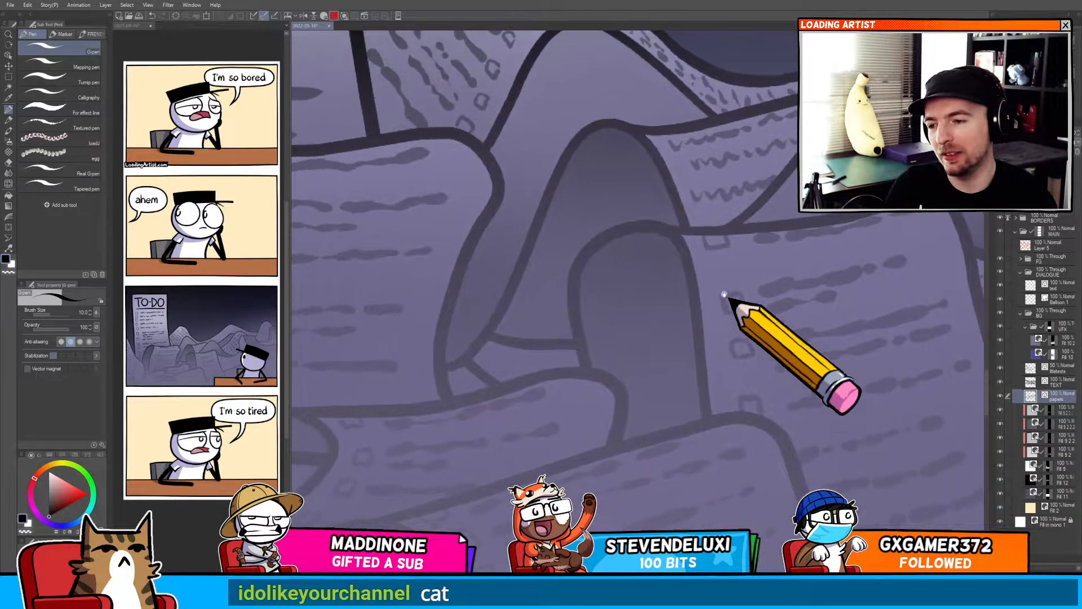
Add text lines on the curled pages in the lower middle of the pile.
{"action": "mouse_move", "coordinate": [498, 355]}
{"action": "left_mouse_down"}
{"action": "mouse_move", "coordinate": [512, 349]}
{"action": "mouse_move", "coordinate": [513, 372]}
{"action": "mouse_move", "coordinate": [539, 357]}
{"action": "left_mouse_up"}
{"action": "left_click_drag", "start_coordinate": [454, 388], "coordinate": [585, 456]}
{"action": "left_click_drag", "start_coordinate": [700, 267], "coordinate": [628, 332]}
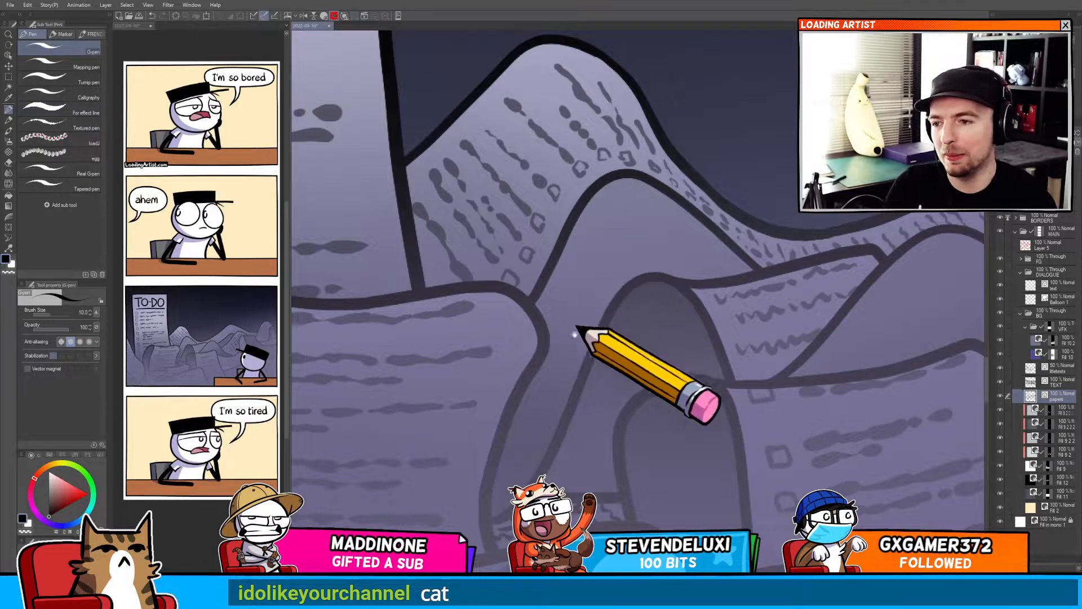
{"action": "left_click_drag", "start_coordinate": [479, 395], "coordinate": [773, 276]}
{"action": "left_click_drag", "start_coordinate": [553, 348], "coordinate": [693, 209]}
{"action": "left_click_drag", "start_coordinate": [632, 391], "coordinate": [631, 330]}
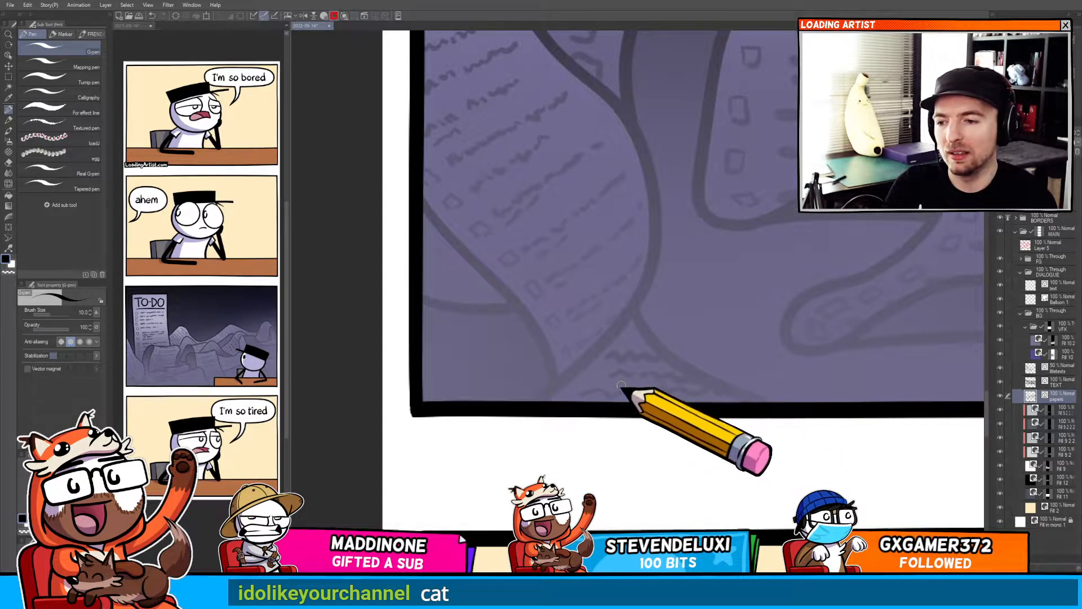
Zoom out to review the to-do panel next to the final panel.
{"action": "scroll", "coordinate": [606, 389], "scroll_direction": "down", "scroll_amount": 5}
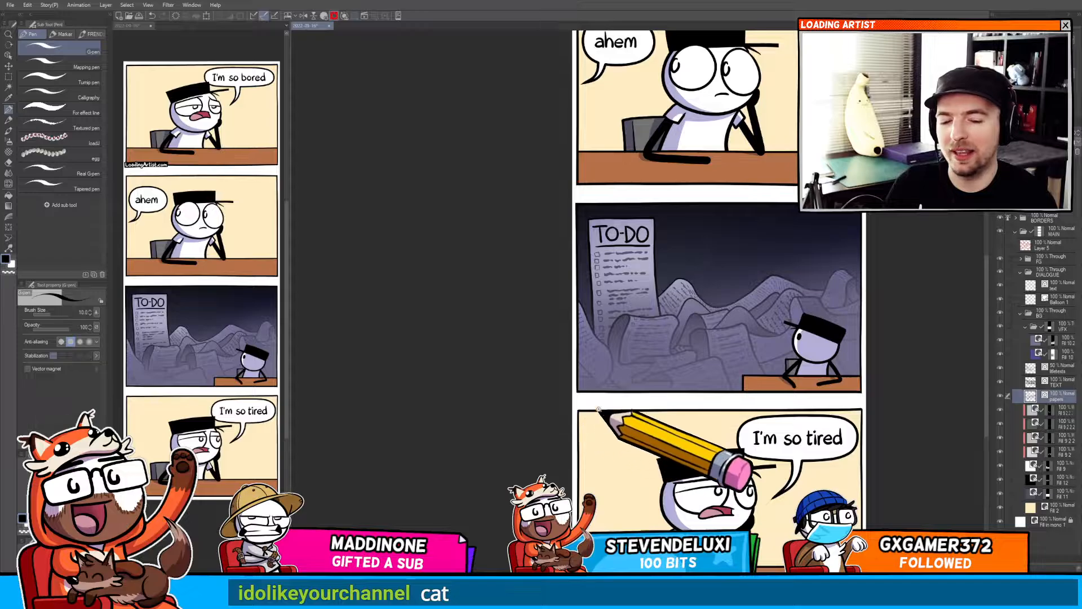
{"action": "scroll", "coordinate": [599, 409], "scroll_direction": "up", "scroll_amount": 3}
{"action": "left_click_drag", "start_coordinate": [613, 402], "coordinate": [495, 434]}
{"action": "left_click_drag", "start_coordinate": [572, 450], "coordinate": [602, 409]}
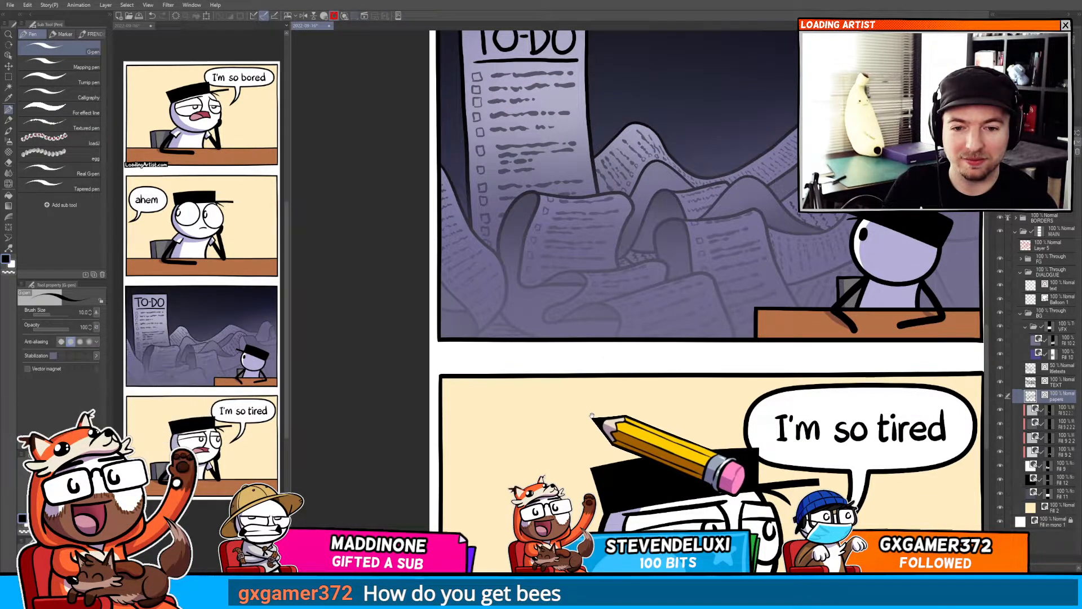
{"action": "left_click_drag", "start_coordinate": [593, 415], "coordinate": [617, 413]}
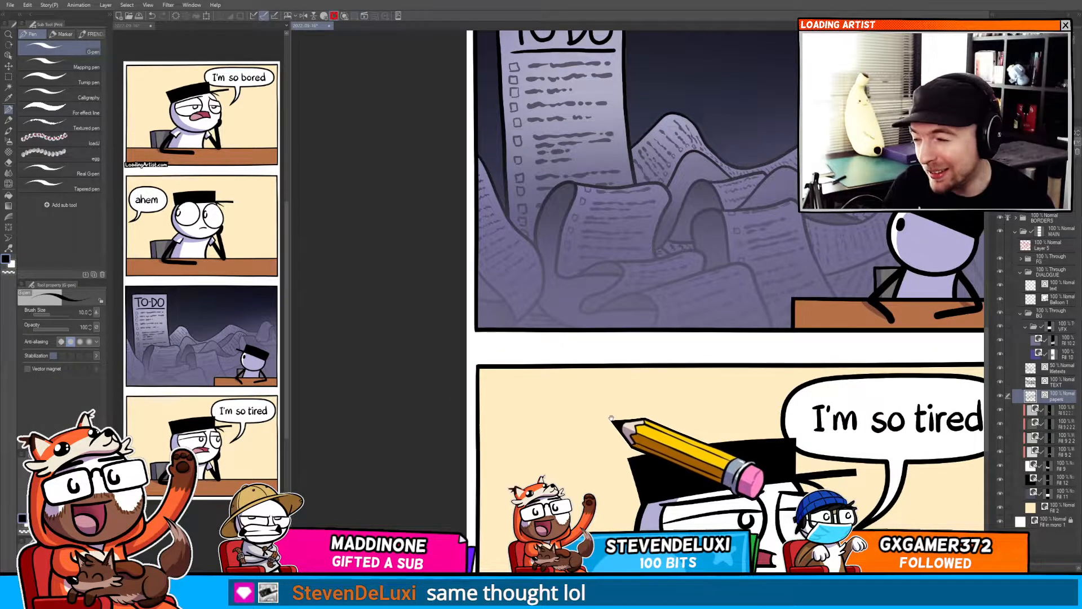
{"action": "left_click_drag", "start_coordinate": [612, 420], "coordinate": [604, 368]}
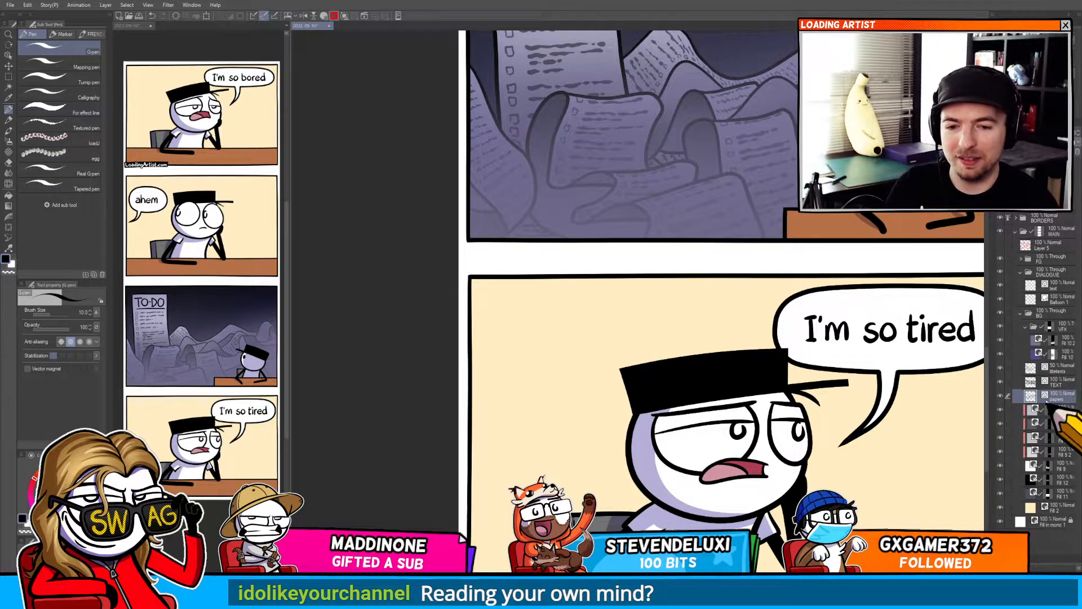
{"action": "left_click_drag", "start_coordinate": [735, 457], "coordinate": [639, 574]}
{"action": "left_click_drag", "start_coordinate": [665, 391], "coordinate": [645, 411]}
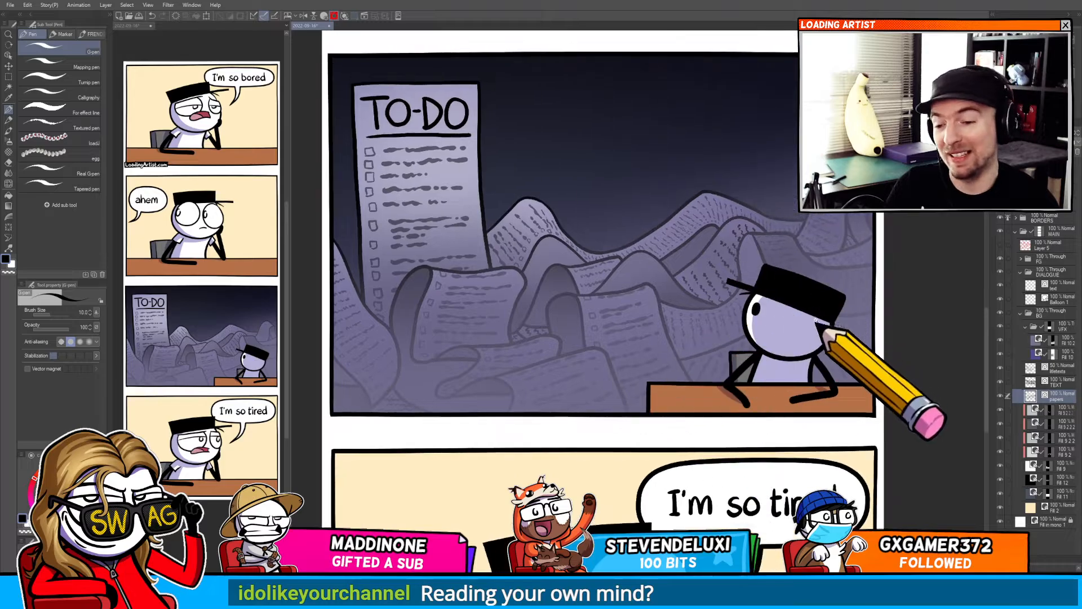
Add faint text lines on the page behind the character's head near the panel's right border.
{"action": "scroll", "coordinate": [826, 331], "scroll_direction": "up", "scroll_amount": 5}
{"action": "left_click_drag", "start_coordinate": [826, 330], "coordinate": [730, 319]}
{"action": "scroll", "coordinate": [726, 322], "scroll_direction": "up", "scroll_amount": 3}
{"action": "left_click_drag", "start_coordinate": [693, 283], "coordinate": [769, 280]}
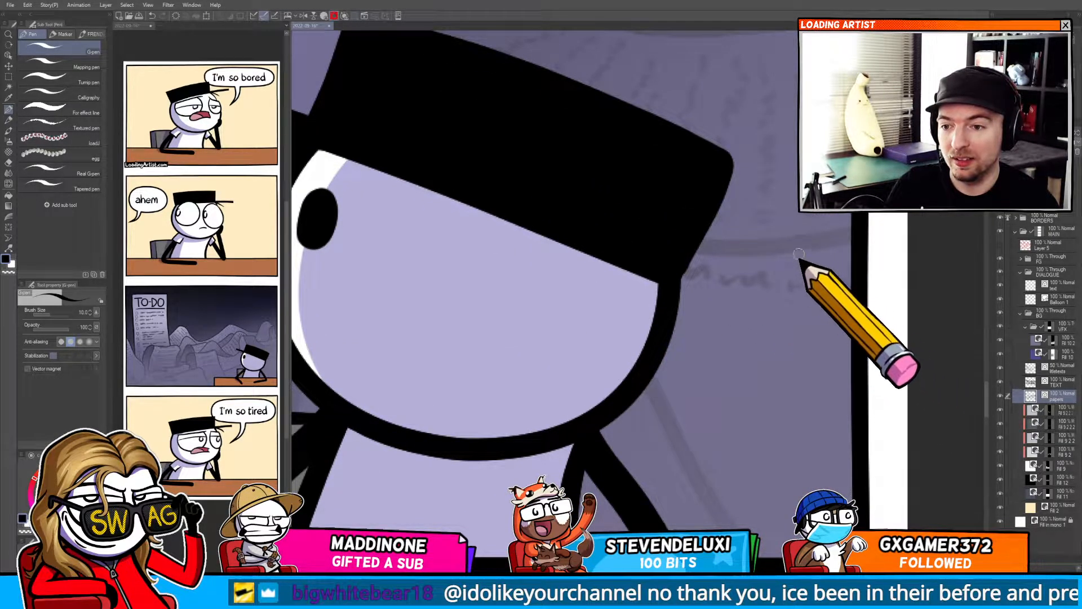
{"action": "left_click_drag", "start_coordinate": [669, 334], "coordinate": [843, 373]}
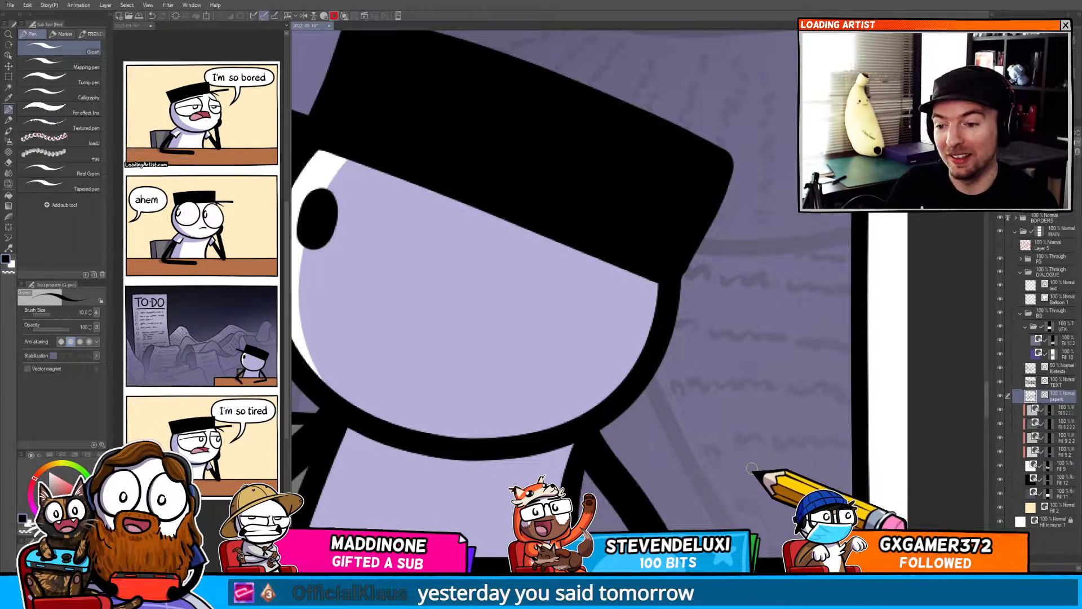
{"action": "left_click_drag", "start_coordinate": [756, 437], "coordinate": [660, 359]}
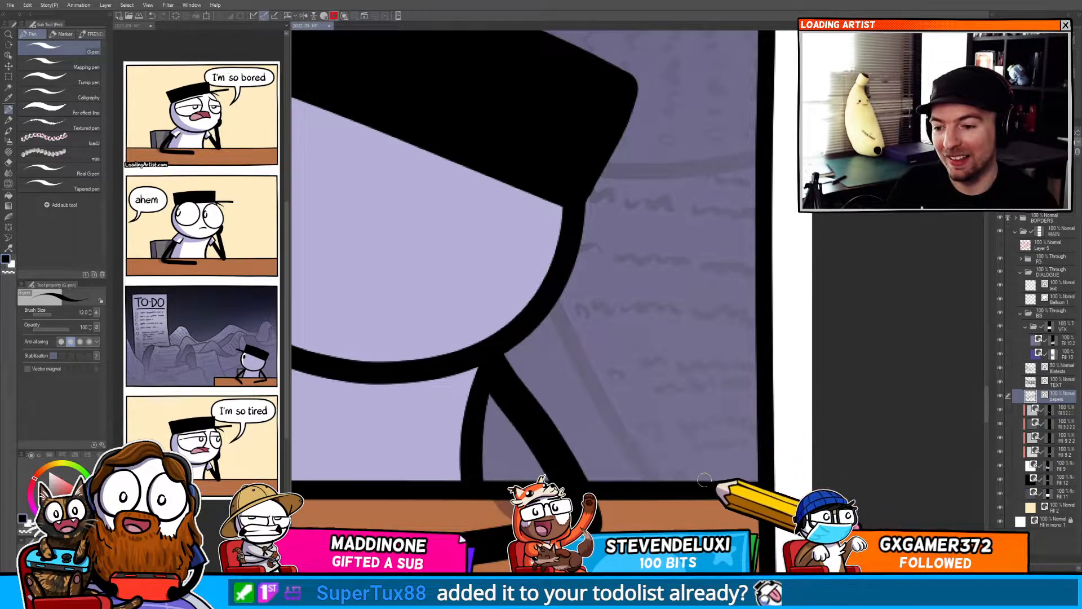
Zoom out and look over the finished to-do panel and last panel of the strip.
{"action": "scroll", "coordinate": [700, 453], "scroll_direction": "down", "scroll_amount": 5}
{"action": "scroll", "coordinate": [652, 483], "scroll_direction": "up", "scroll_amount": 1}
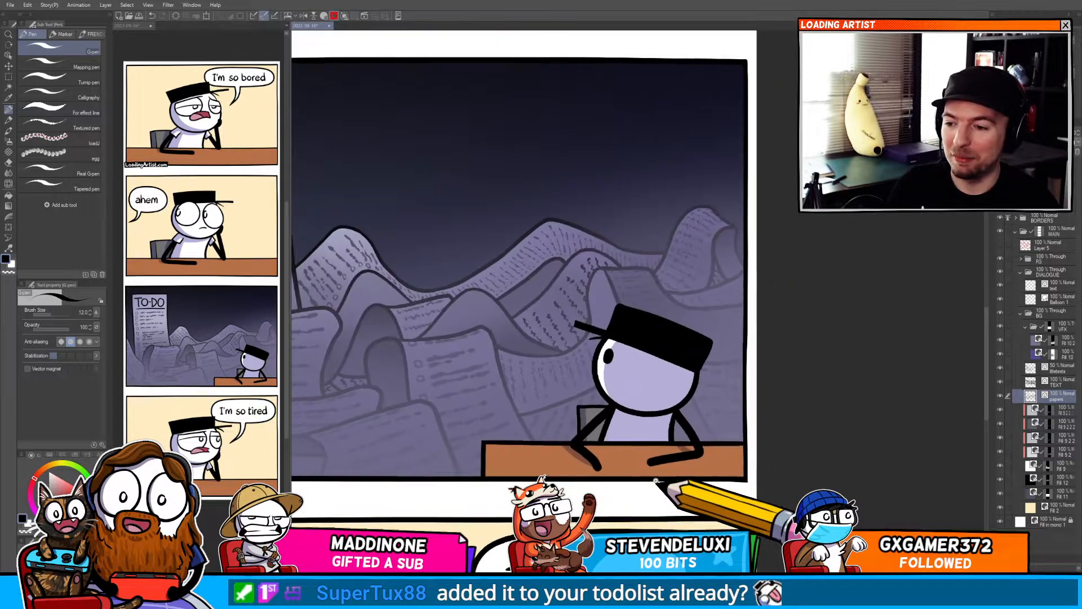
{"action": "left_click_drag", "start_coordinate": [588, 489], "coordinate": [768, 403]}
{"action": "scroll", "coordinate": [770, 390], "scroll_direction": "down", "scroll_amount": 3}
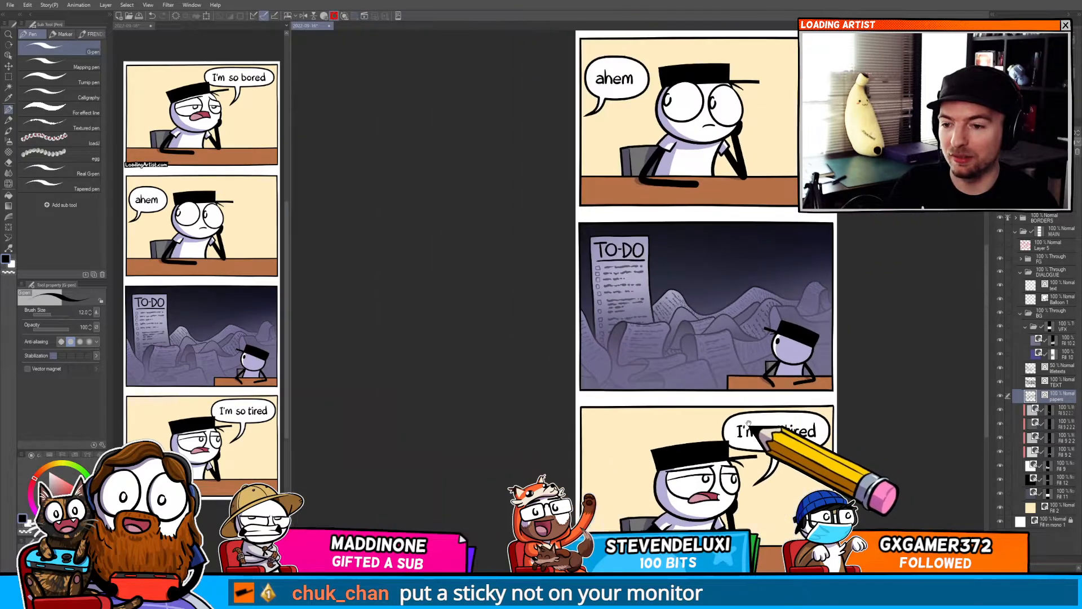
{"action": "left_click_drag", "start_coordinate": [863, 429], "coordinate": [737, 310]}
{"action": "left_click_drag", "start_coordinate": [707, 273], "coordinate": [657, 405]}
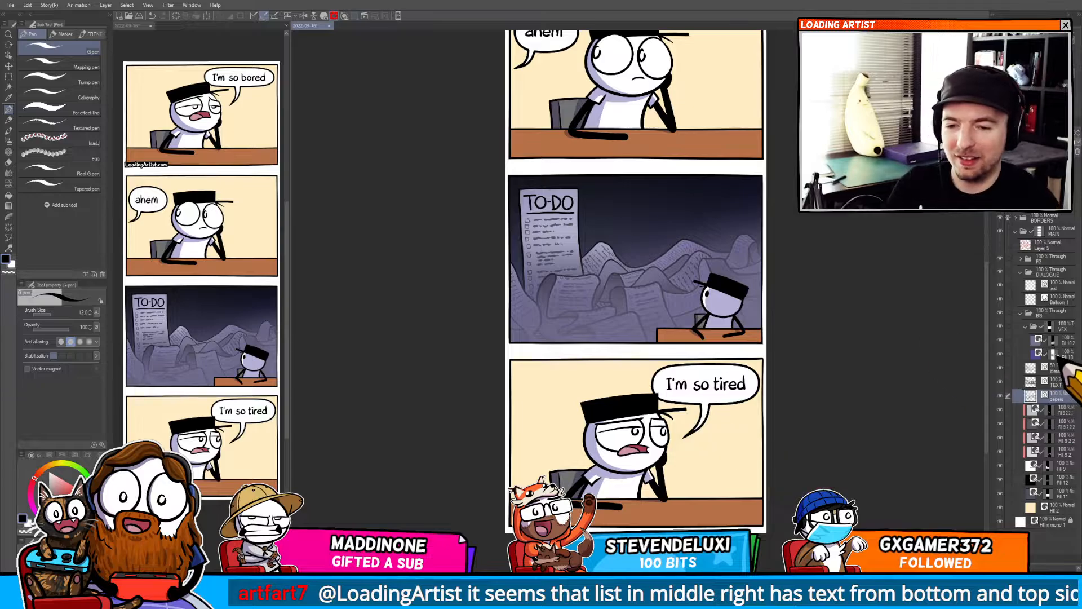
{"action": "left_click_drag", "start_coordinate": [670, 470], "coordinate": [665, 341]}
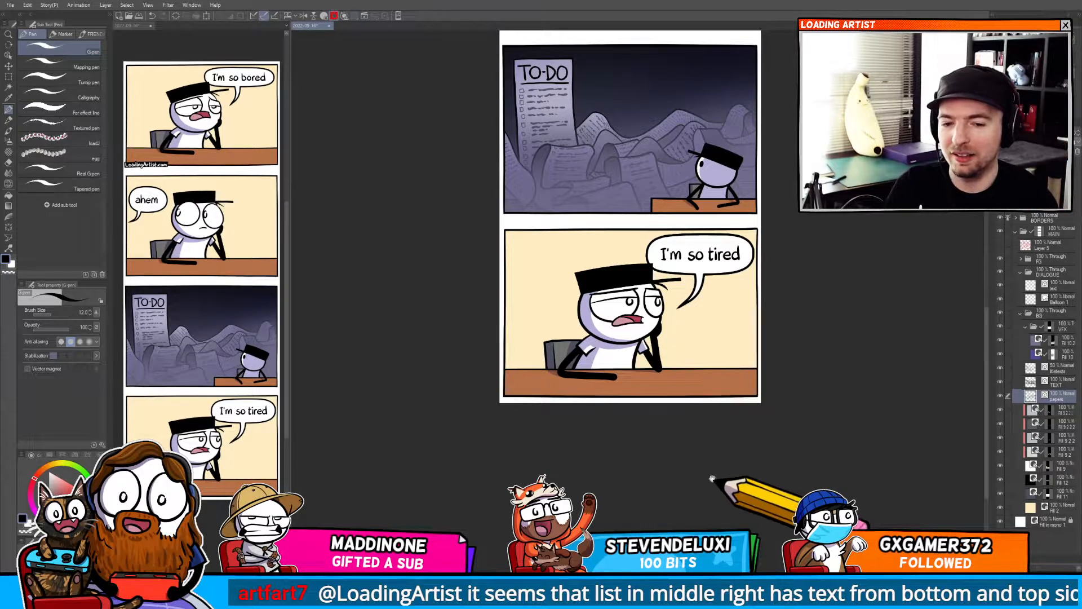
Try drawing a stroke on a curled page in the middle of the paper pile.
{"action": "left_click_drag", "start_coordinate": [666, 483], "coordinate": [654, 453]}
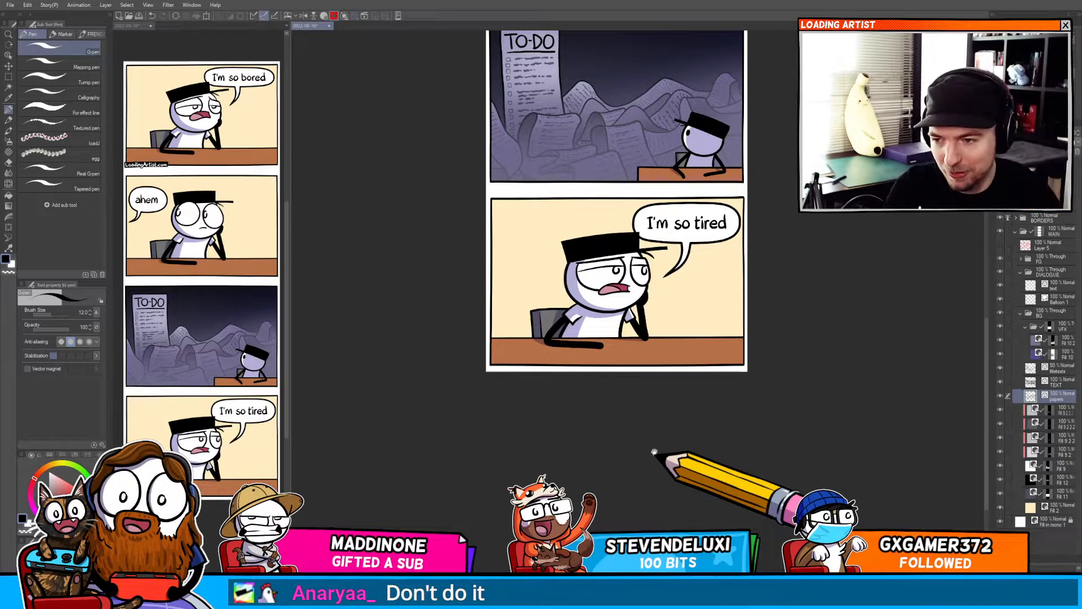
{"action": "left_click_drag", "start_coordinate": [606, 352], "coordinate": [595, 392]}
{"action": "left_click_drag", "start_coordinate": [601, 251], "coordinate": [598, 452]}
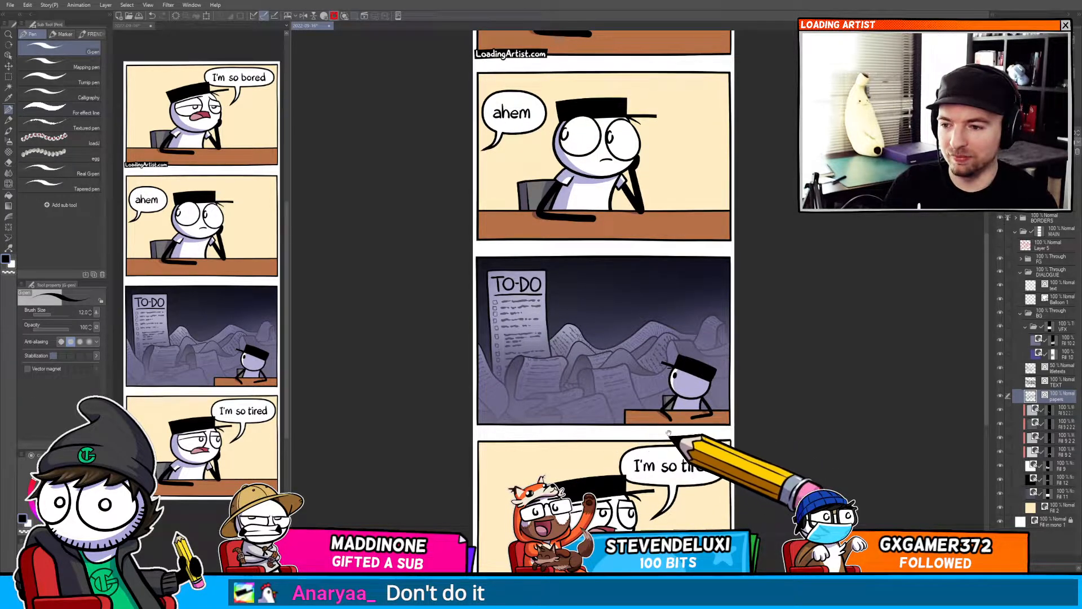
{"action": "left_click_drag", "start_coordinate": [574, 362], "coordinate": [615, 351]}
{"action": "left_click_drag", "start_coordinate": [549, 338], "coordinate": [591, 354]}
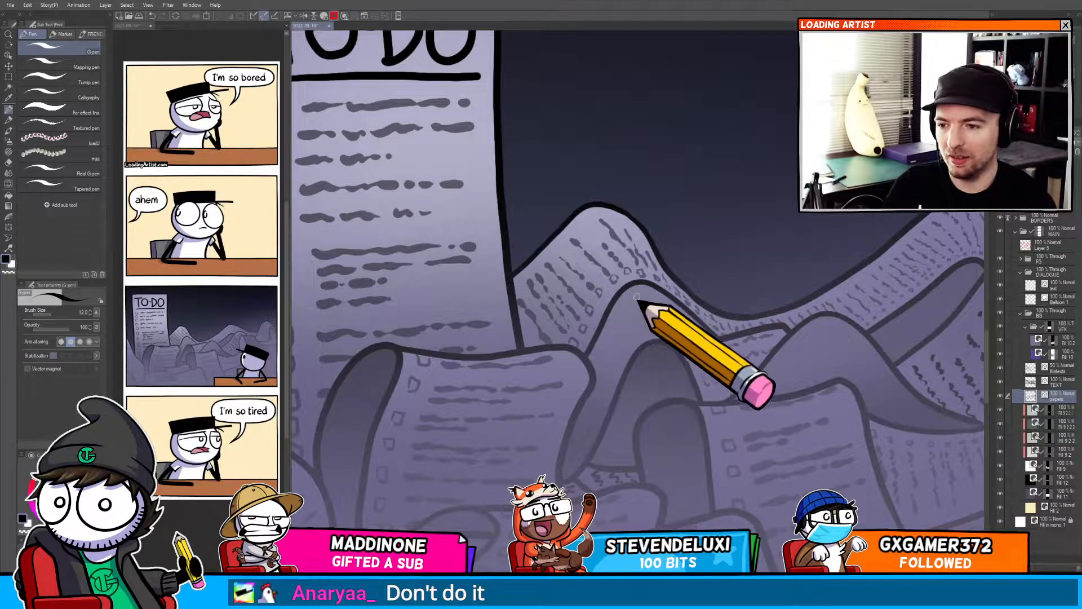
{"action": "mouse_move", "coordinate": [641, 310]}
{"action": "left_mouse_down"}
{"action": "mouse_move", "coordinate": [609, 360]}
{"action": "mouse_move", "coordinate": [620, 343]}
{"action": "mouse_move", "coordinate": [681, 320]}
{"action": "left_mouse_up"}
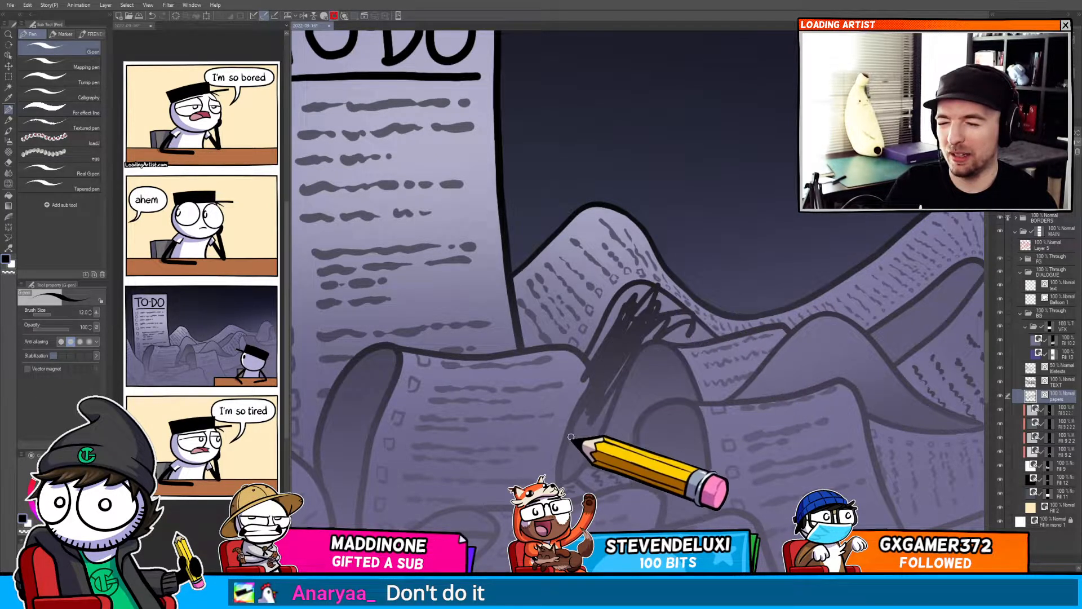
{"action": "key", "text": "ctrl+z"}
Switch to the papers layer and try adding a line stroke on a page in the pile.
{"action": "key", "text": "g"}
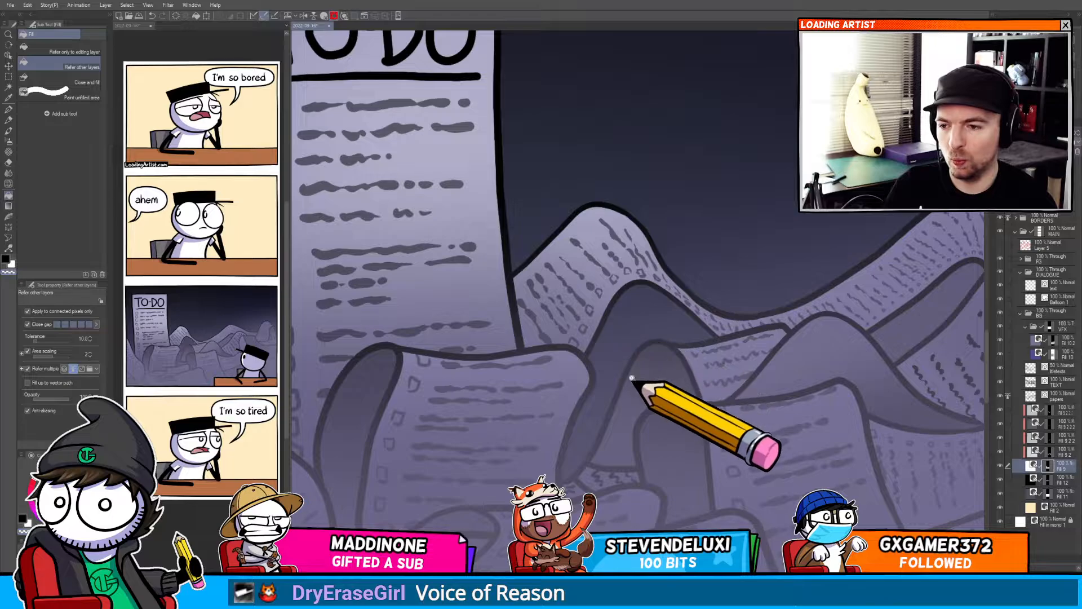
{"action": "scroll", "coordinate": [640, 381], "scroll_direction": "down", "scroll_amount": 5}
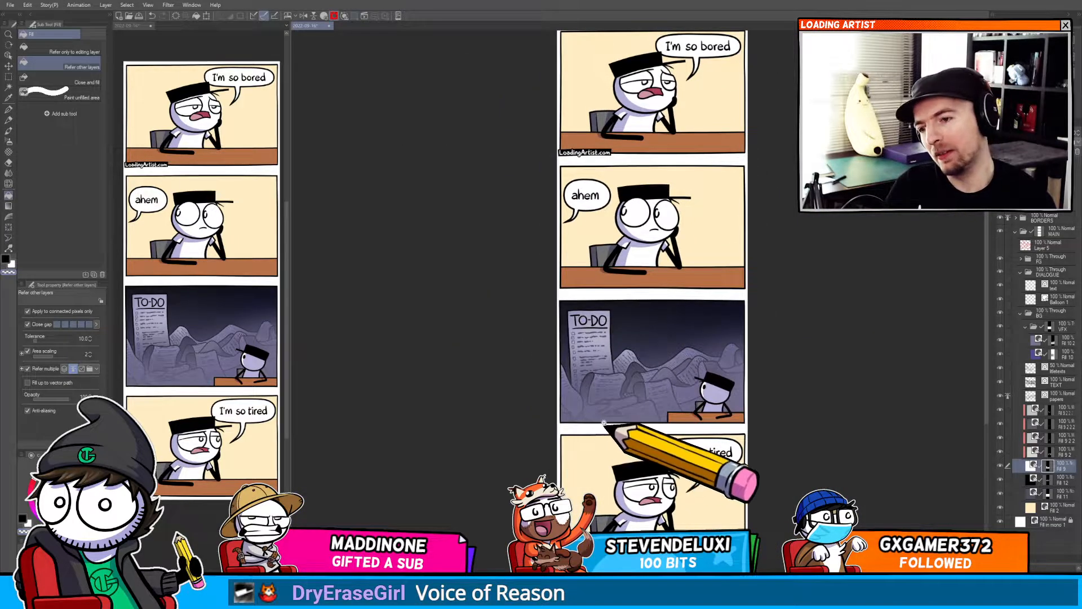
{"action": "scroll", "coordinate": [602, 425], "scroll_direction": "up", "scroll_amount": 5}
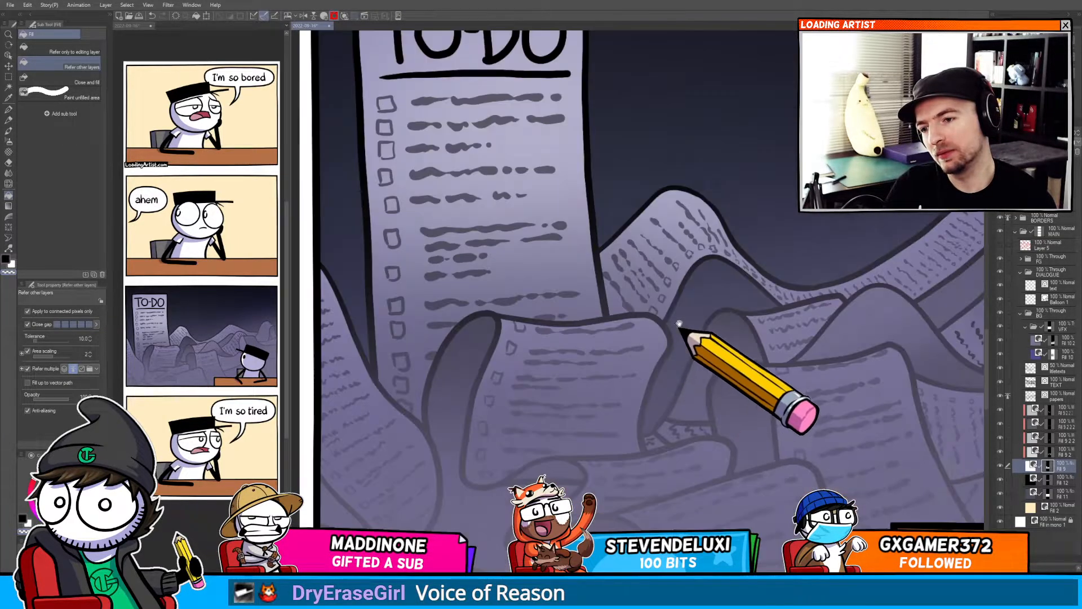
{"action": "scroll", "coordinate": [702, 338], "scroll_direction": "up", "scroll_amount": 3}
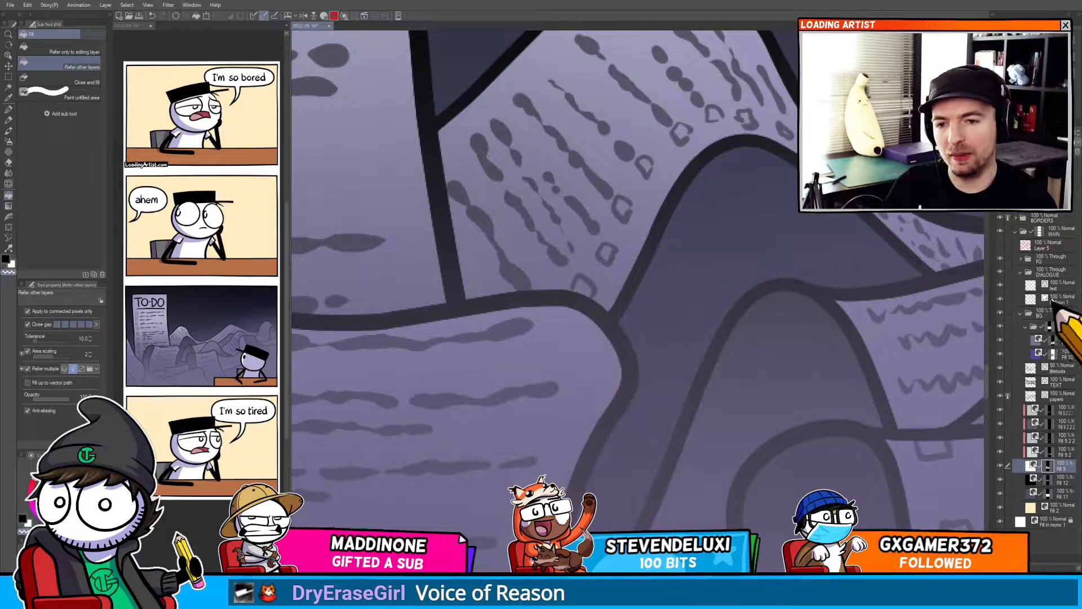
{"action": "left_click", "coordinate": [1058, 371]}
{"action": "left_click_drag", "start_coordinate": [760, 370], "coordinate": [580, 407]}
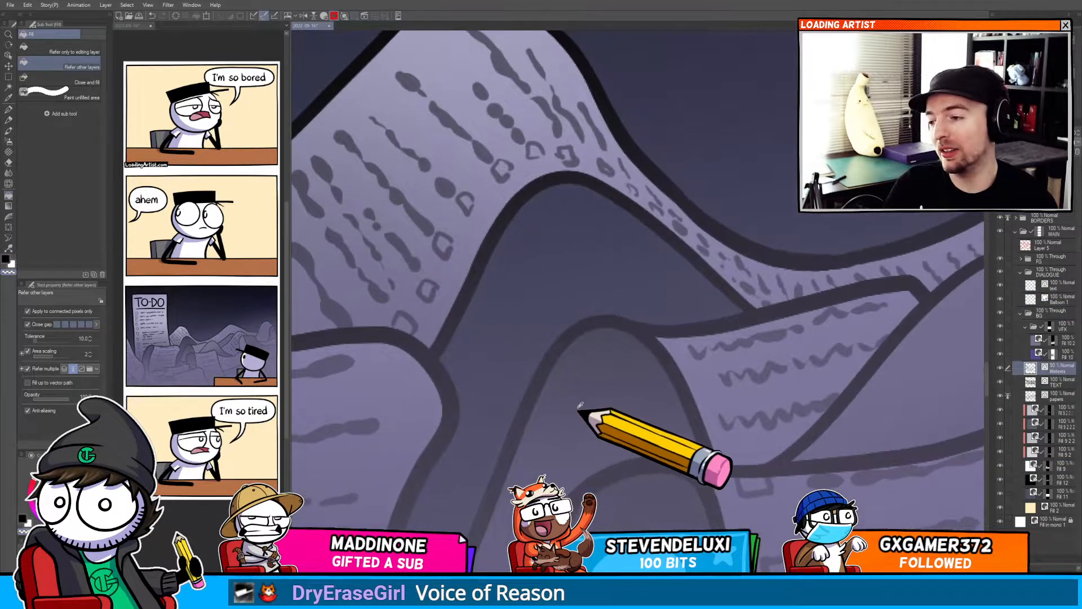
{"action": "key", "text": "p"}
{"action": "left_click", "coordinate": [1060, 395]}
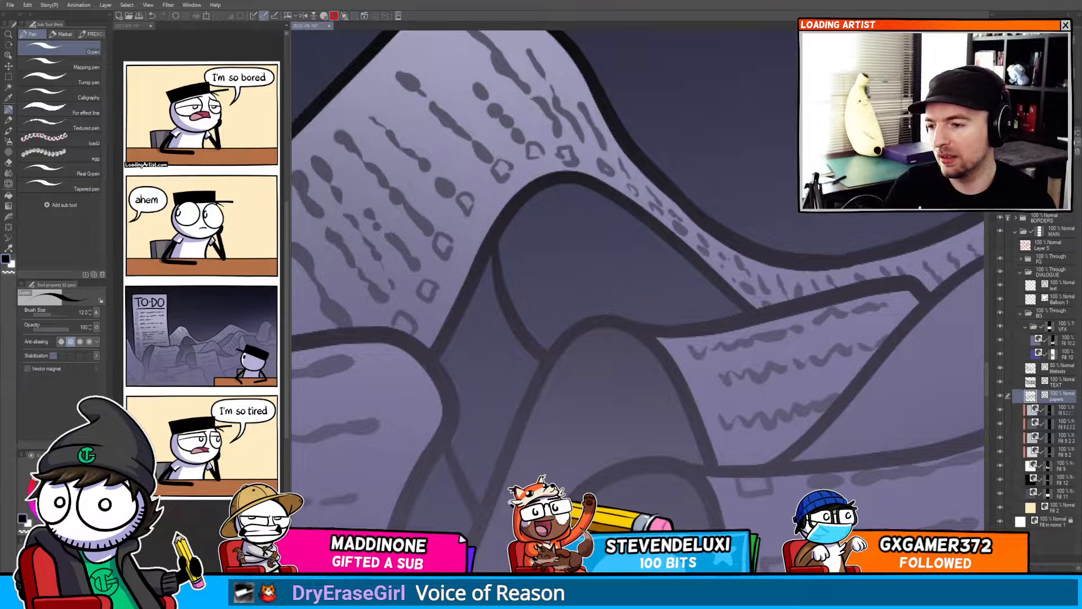
{"action": "scroll", "coordinate": [511, 502], "scroll_direction": "down", "scroll_amount": 4}
{"action": "left_click_drag", "start_coordinate": [512, 502], "coordinate": [569, 411]}
{"action": "scroll", "coordinate": [510, 327], "scroll_direction": "up", "scroll_amount": 3}
{"action": "mouse_move", "coordinate": [488, 268]}
{"action": "left_mouse_down"}
{"action": "mouse_move", "coordinate": [558, 298]}
{"action": "mouse_move", "coordinate": [574, 272]}
{"action": "left_mouse_up"}
{"action": "key", "text": "ctrl+z"}
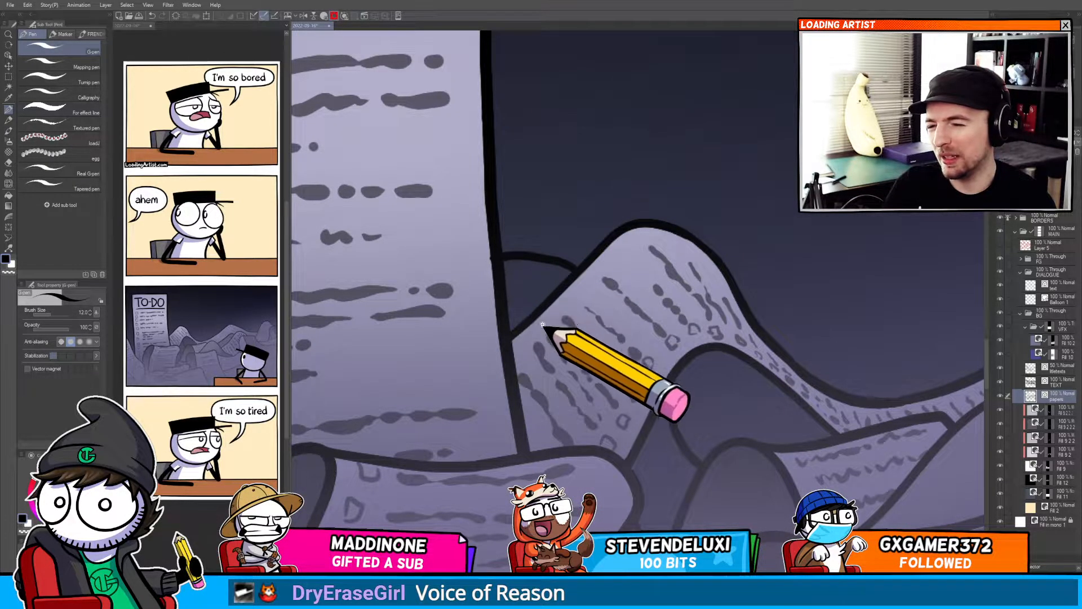
Try a short pen stroke along the left edge of the to-do list.
{"action": "scroll", "coordinate": [543, 325], "scroll_direction": "down", "scroll_amount": 4}
{"action": "scroll", "coordinate": [494, 359], "scroll_direction": "up", "scroll_amount": 4}
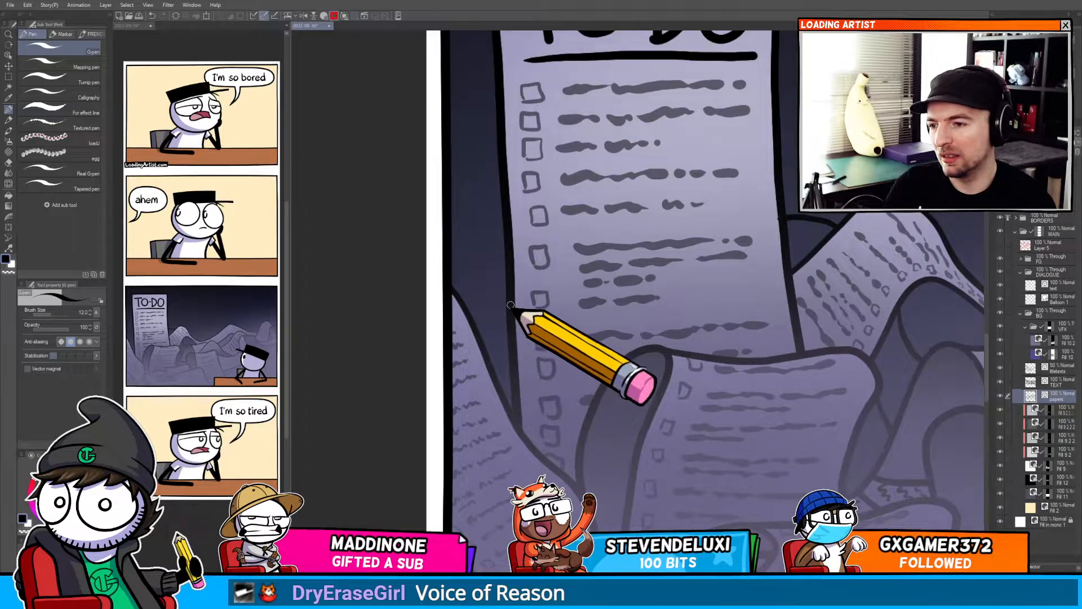
{"action": "left_click_drag", "start_coordinate": [510, 305], "coordinate": [477, 325]}
{"action": "key", "text": "ctrl+z"}
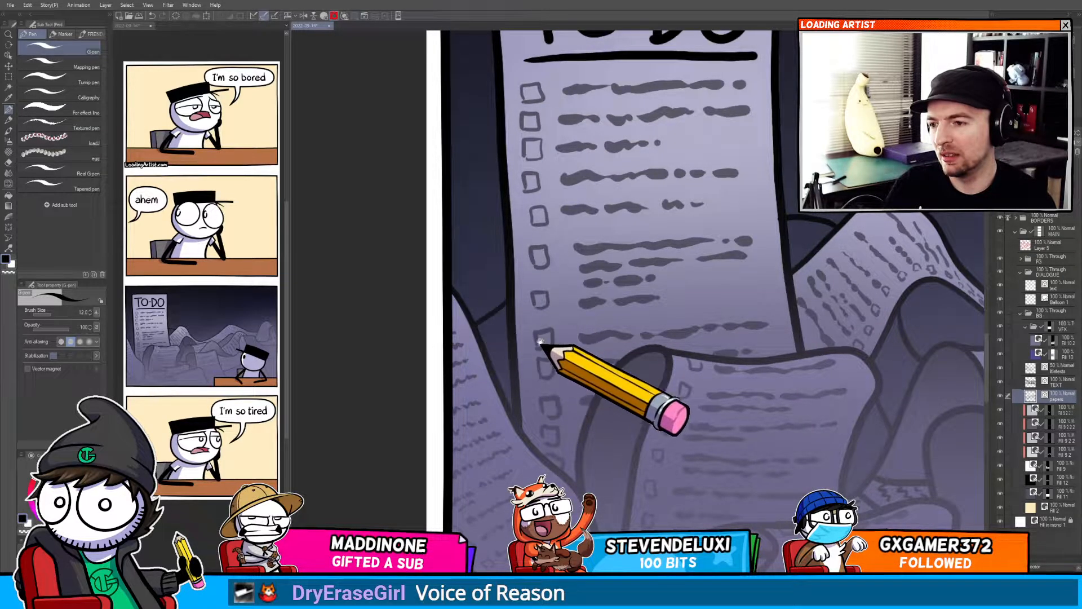
Select the paper pile's fill layer and apply a fill near the base of the to-do list.
{"action": "scroll", "coordinate": [540, 342], "scroll_direction": "down", "scroll_amount": 3}
{"action": "scroll", "coordinate": [522, 361], "scroll_direction": "up", "scroll_amount": 4}
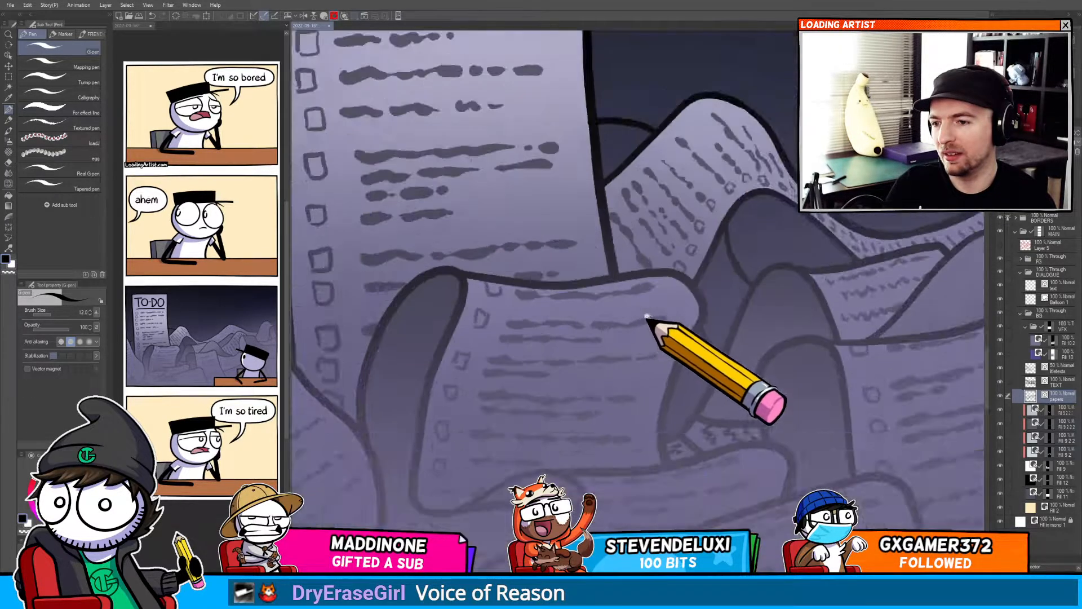
{"action": "scroll", "coordinate": [736, 398], "scroll_direction": "down", "scroll_amount": 4}
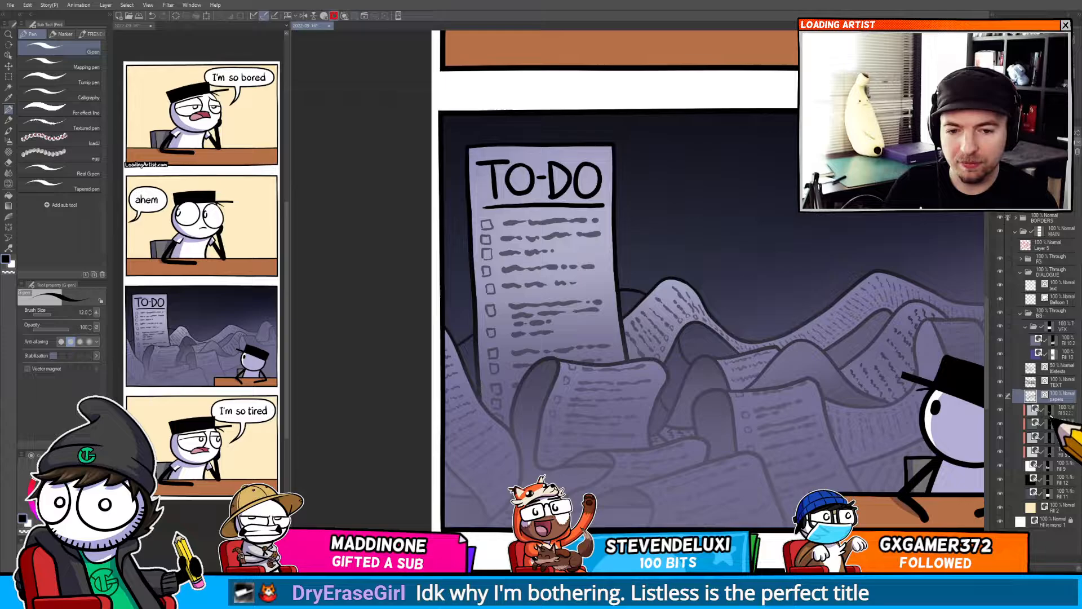
{"action": "left_click_drag", "start_coordinate": [797, 455], "coordinate": [729, 414]}
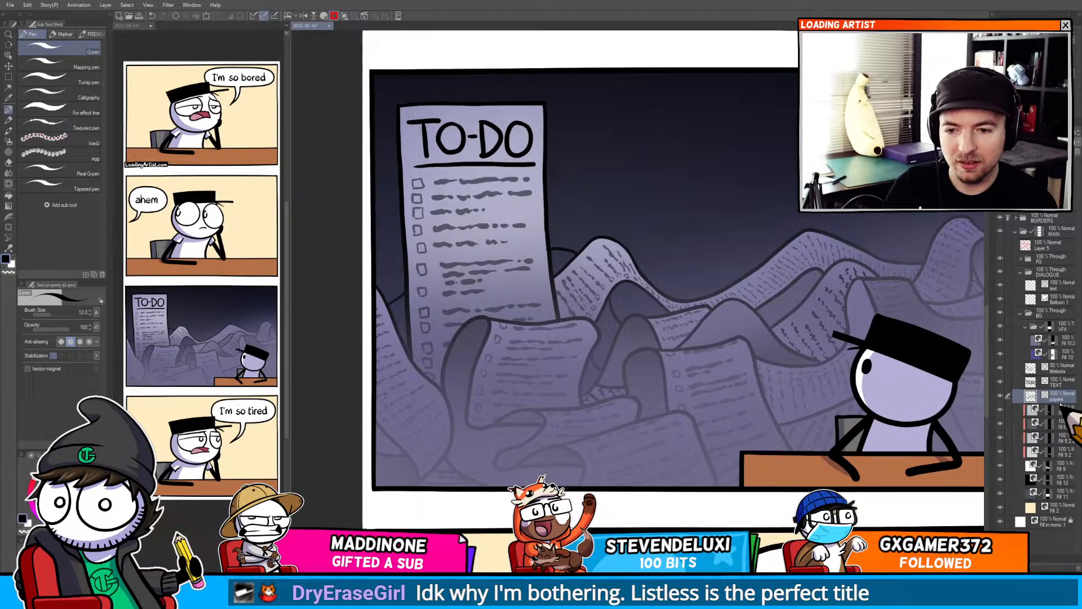
{"action": "left_click", "coordinate": [1049, 465]}
{"action": "key", "text": "g"}
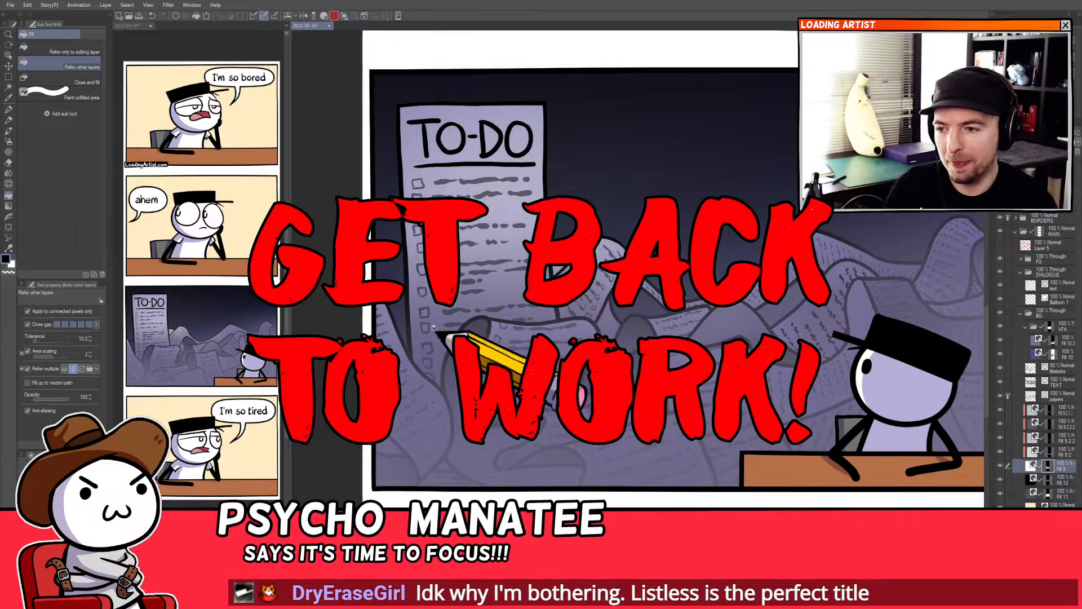
{"action": "left_click_drag", "start_coordinate": [490, 394], "coordinate": [499, 386]}
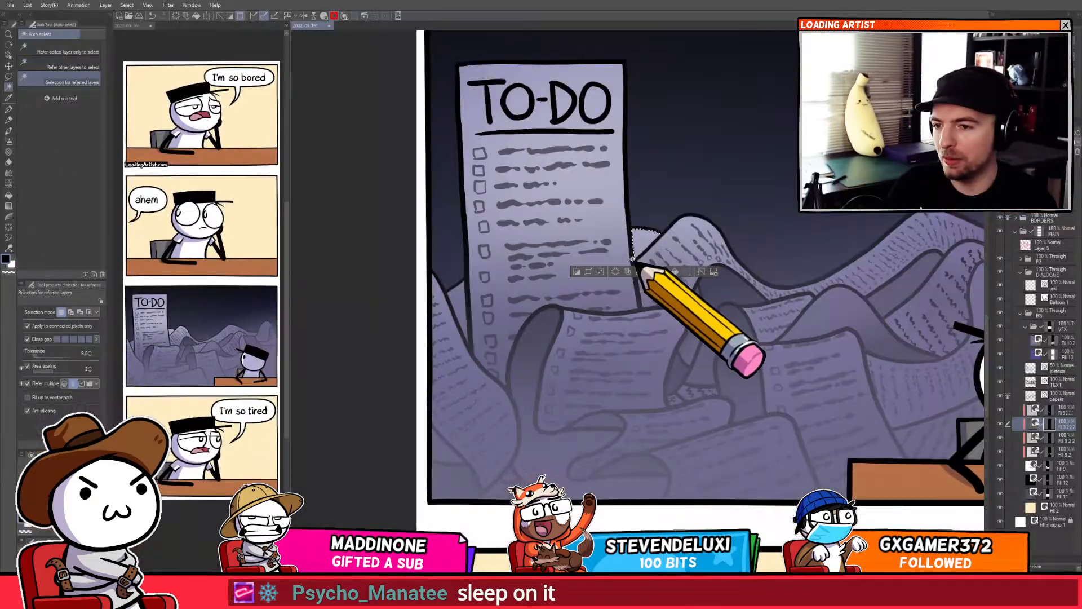
Auto-select the page at the to-do list's lower left and airbrush soft shading over it.
{"action": "key", "text": "b"}
{"action": "key", "text": "b"}
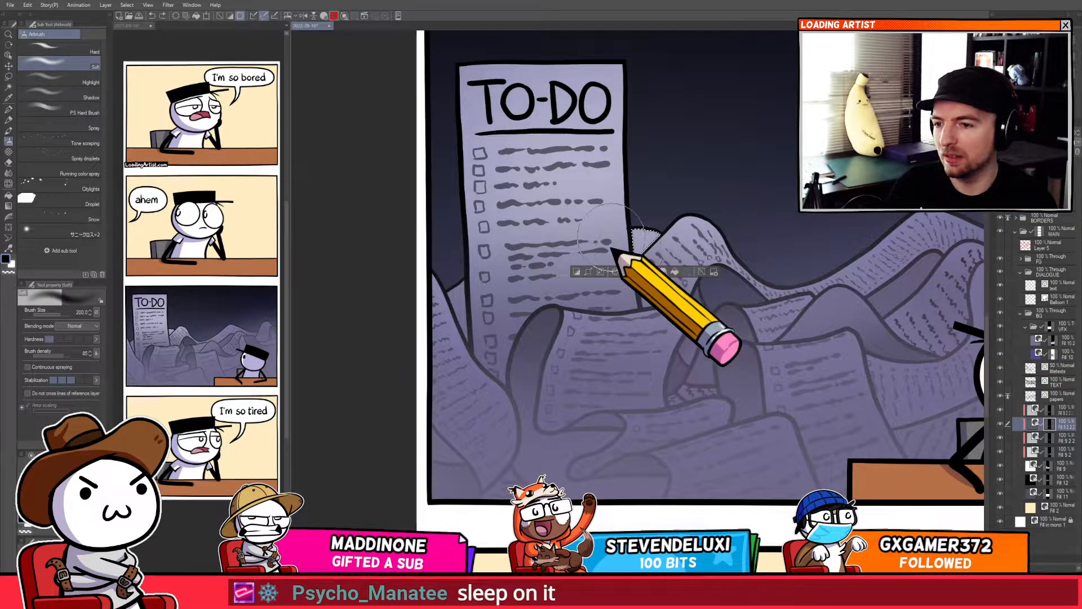
{"action": "key", "text": "w"}
{"action": "left_click", "coordinate": [462, 317]}
{"action": "key", "text": "b"}
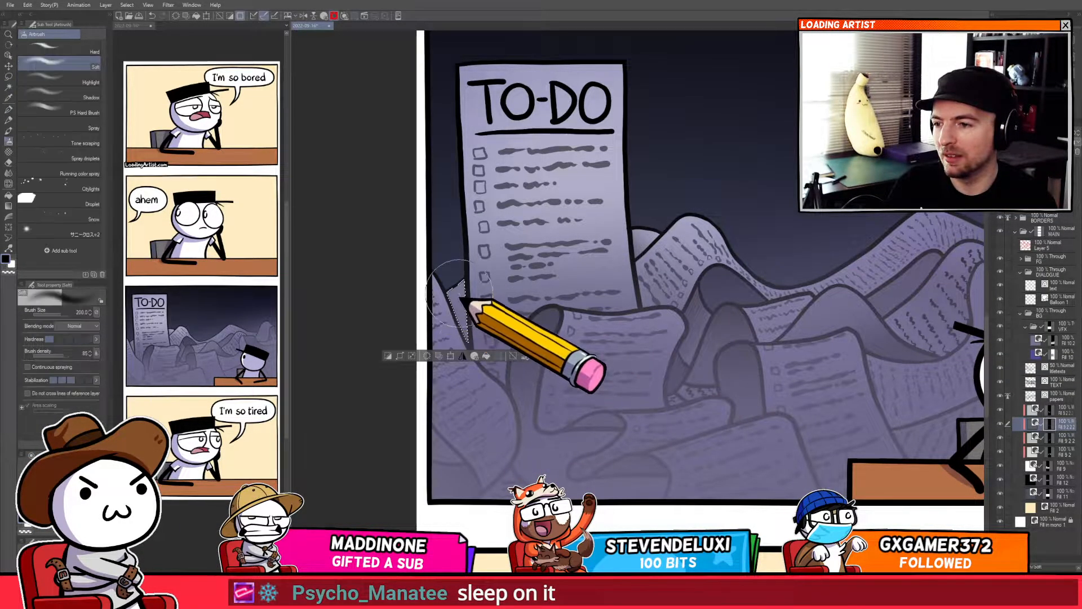
{"action": "left_click_drag", "start_coordinate": [468, 296], "coordinate": [487, 263]}
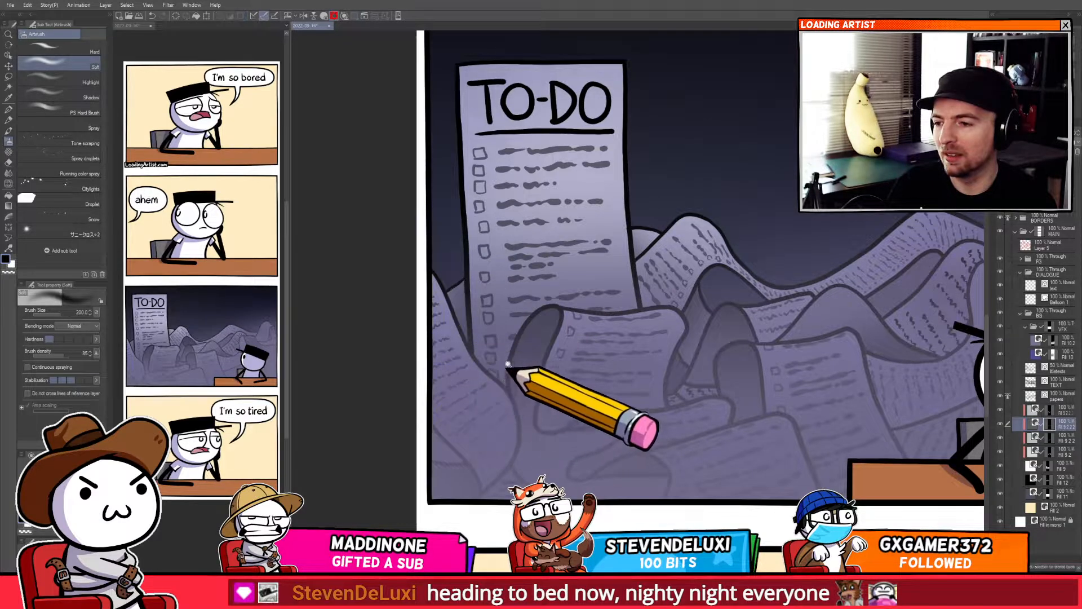
Select the vector outline at the to-do list's lower edge and nudge it slightly.
{"action": "scroll", "coordinate": [507, 363], "scroll_direction": "down", "scroll_amount": 5}
{"action": "scroll", "coordinate": [576, 334], "scroll_direction": "up", "scroll_amount": 8}
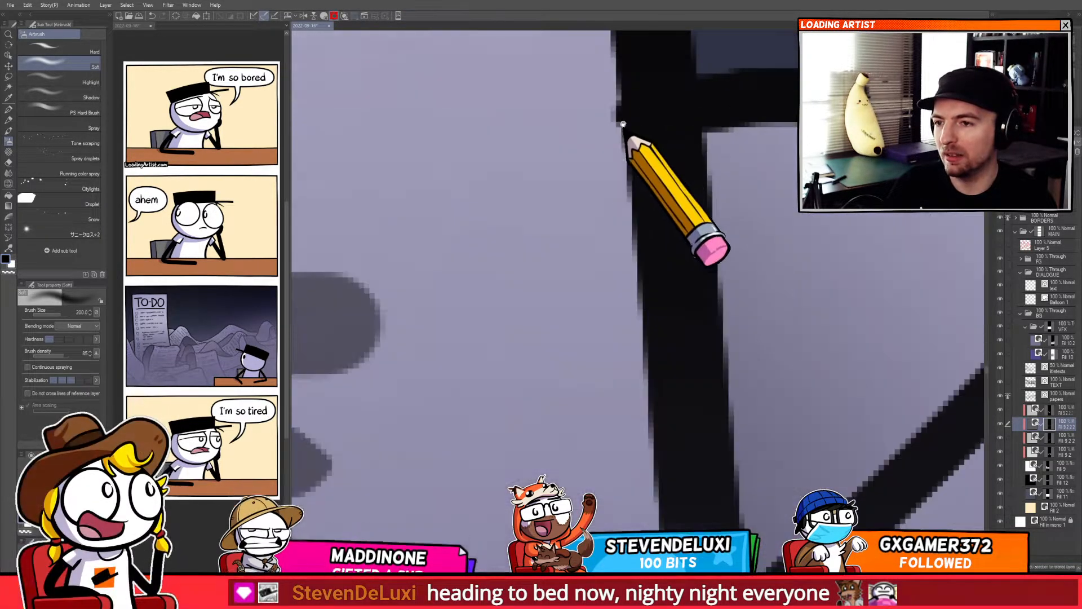
{"action": "key", "text": "o"}
{"action": "left_click", "coordinate": [567, 315]}
{"action": "left_click", "coordinate": [566, 317]}
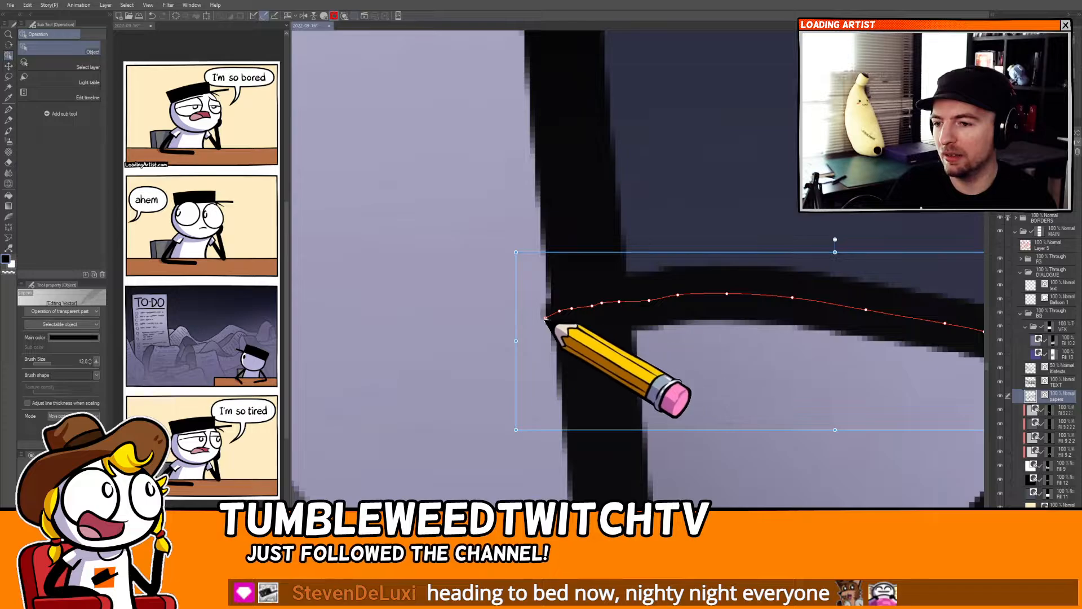
{"action": "key", "text": "k"}
{"action": "scroll", "coordinate": [532, 364], "scroll_direction": "down", "scroll_amount": 6}
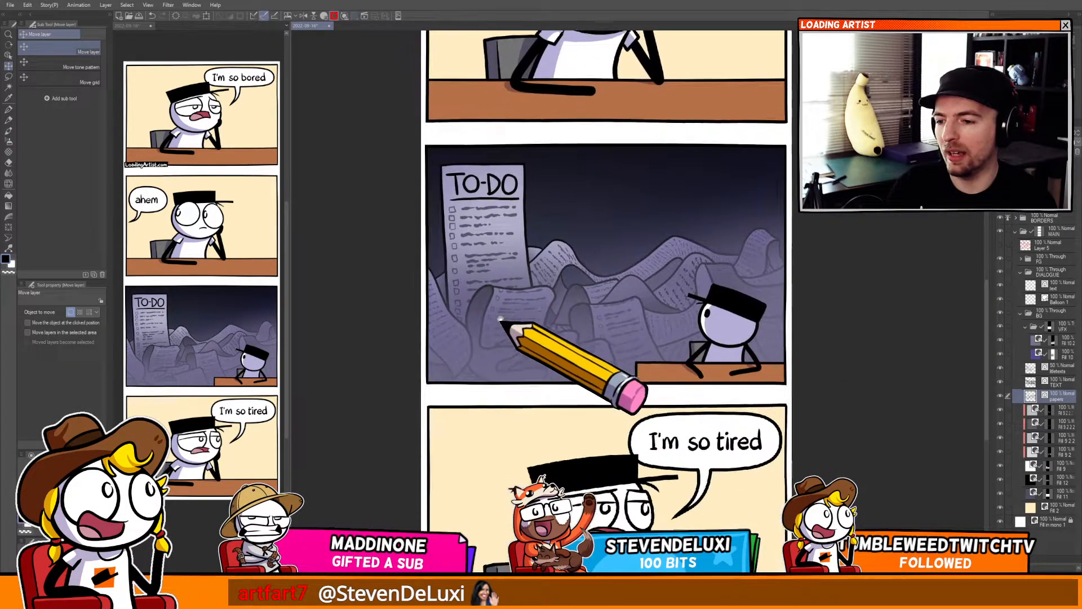
{"action": "left_click_drag", "start_coordinate": [500, 319], "coordinate": [497, 317]}
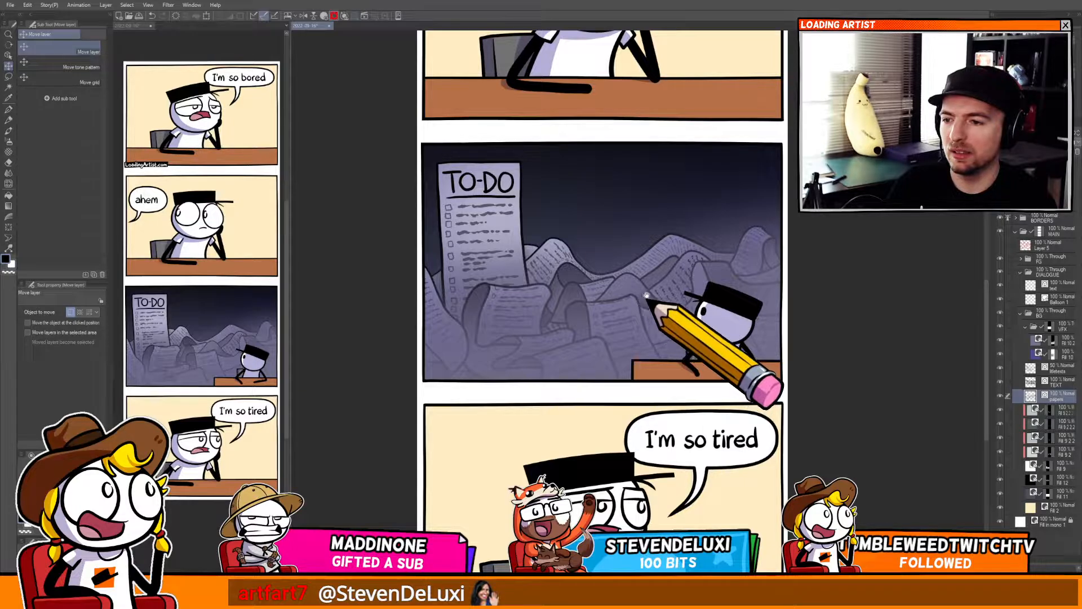
Review the to-do panel and examine the pages behind the character's head.
{"action": "scroll", "coordinate": [647, 295], "scroll_direction": "down", "scroll_amount": 3}
{"action": "scroll", "coordinate": [649, 302], "scroll_direction": "up", "scroll_amount": 6}
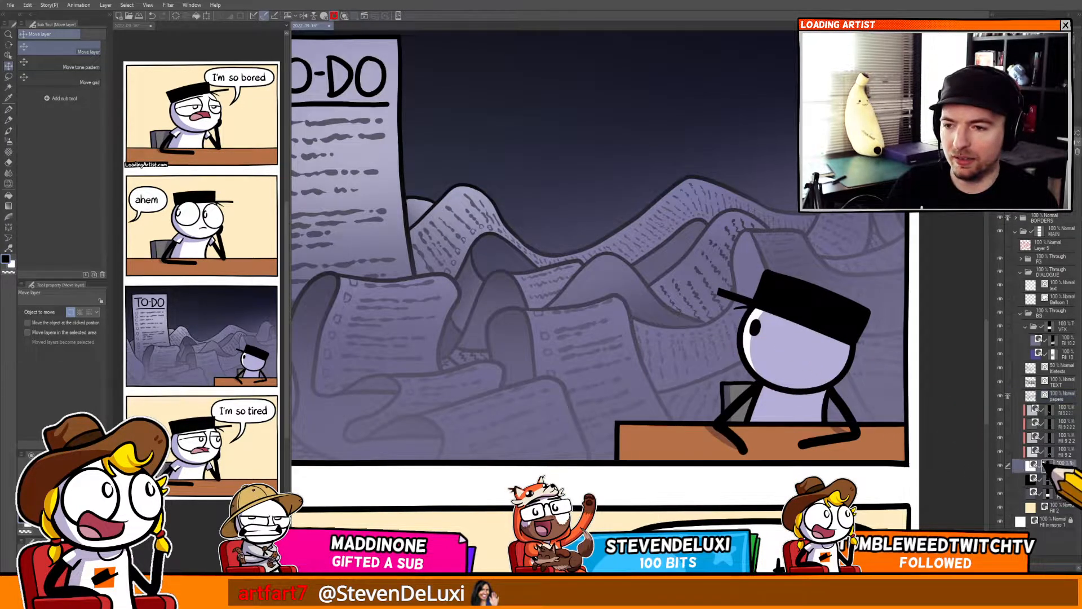
{"action": "key", "text": "g"}
{"action": "scroll", "coordinate": [652, 310], "scroll_direction": "down", "scroll_amount": 4}
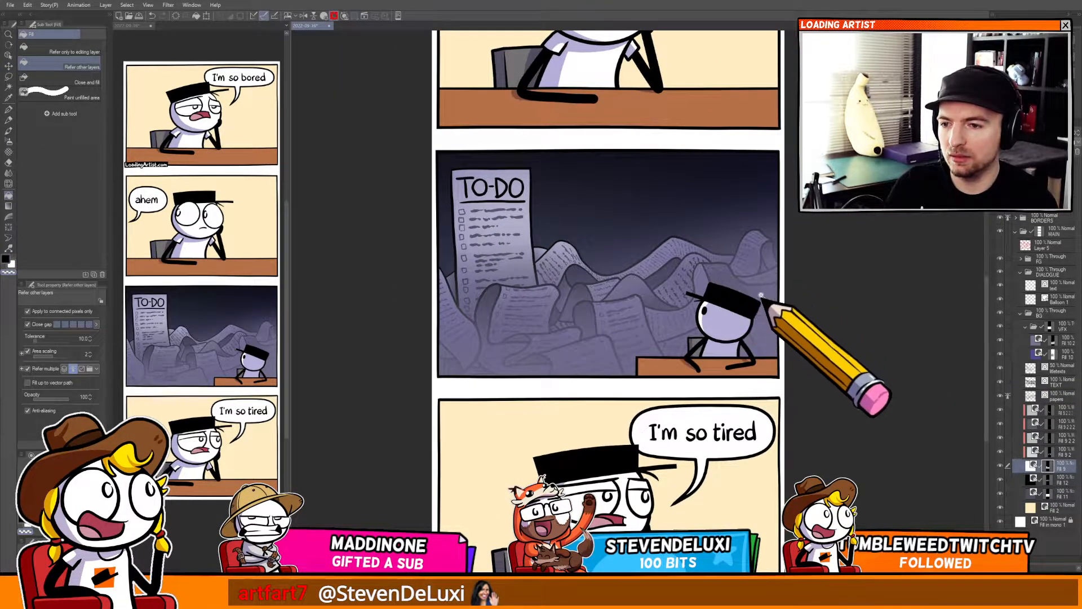
{"action": "scroll", "coordinate": [761, 294], "scroll_direction": "down", "scroll_amount": 5}
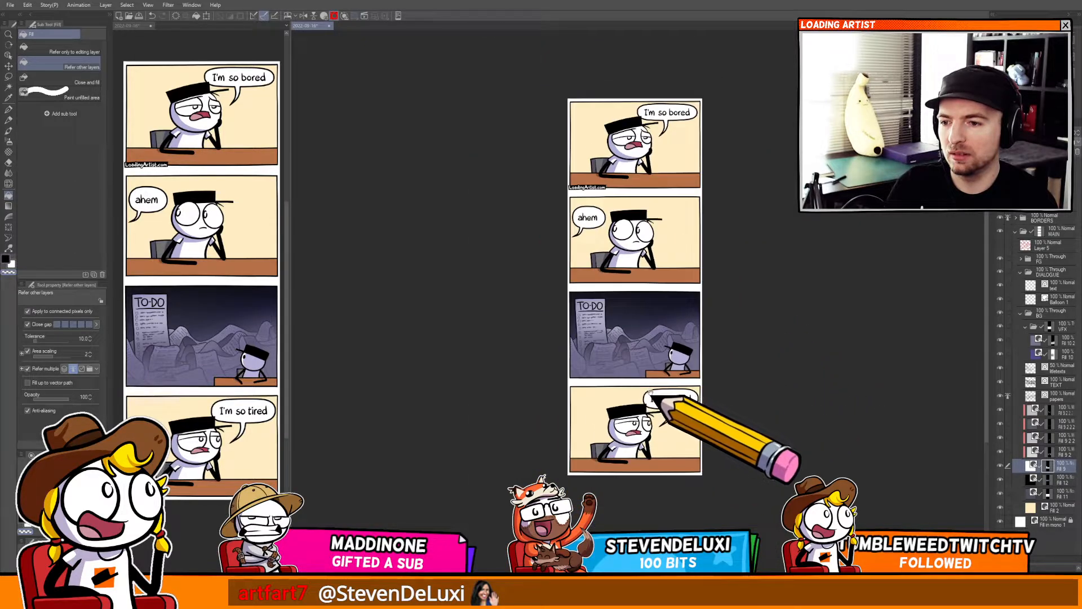
{"action": "scroll", "coordinate": [652, 397], "scroll_direction": "up", "scroll_amount": 4}
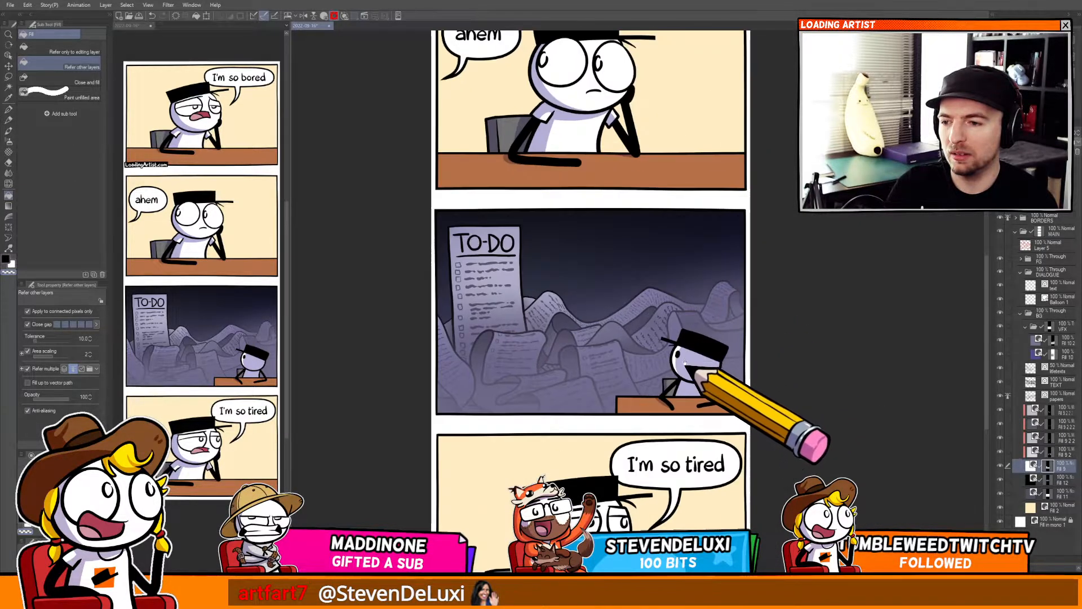
{"action": "key", "text": "k"}
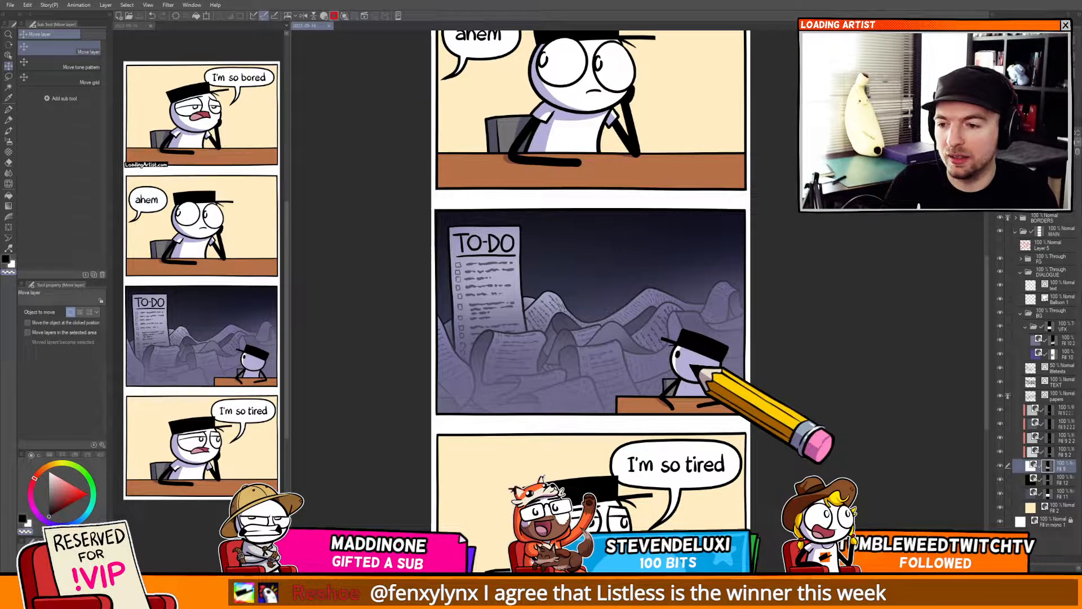
{"action": "scroll", "coordinate": [694, 370], "scroll_direction": "up", "scroll_amount": 6}
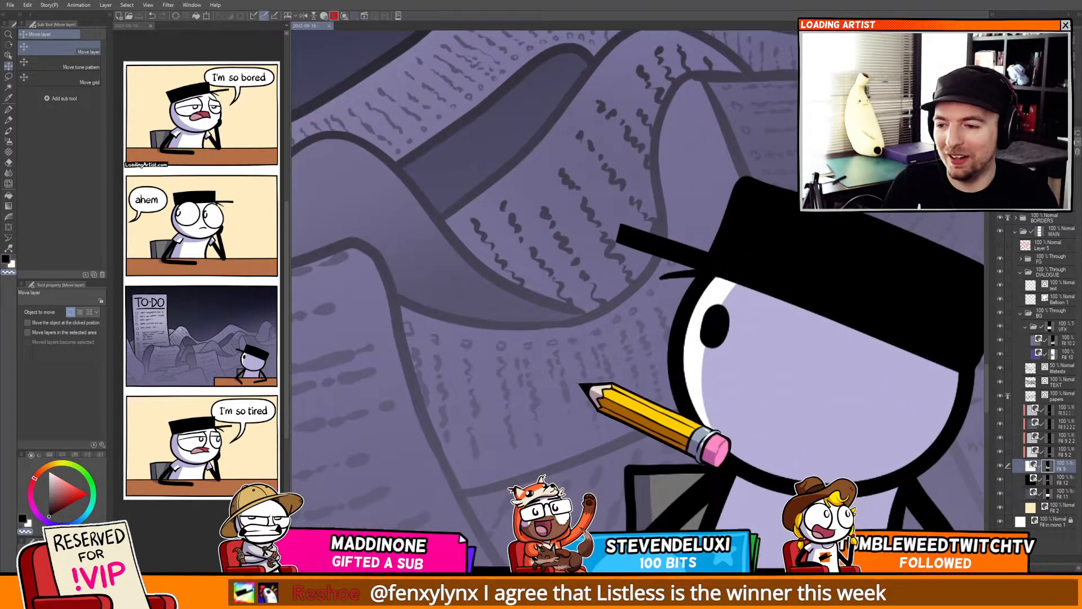
{"action": "left_click_drag", "start_coordinate": [652, 316], "coordinate": [551, 397]}
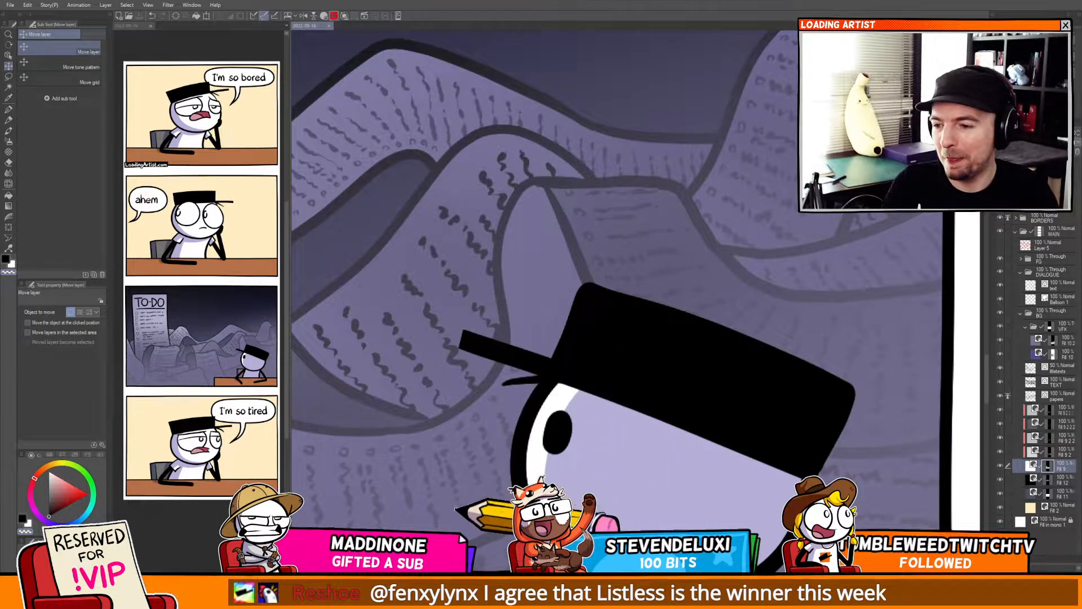
{"action": "left_click_drag", "start_coordinate": [451, 451], "coordinate": [671, 397]}
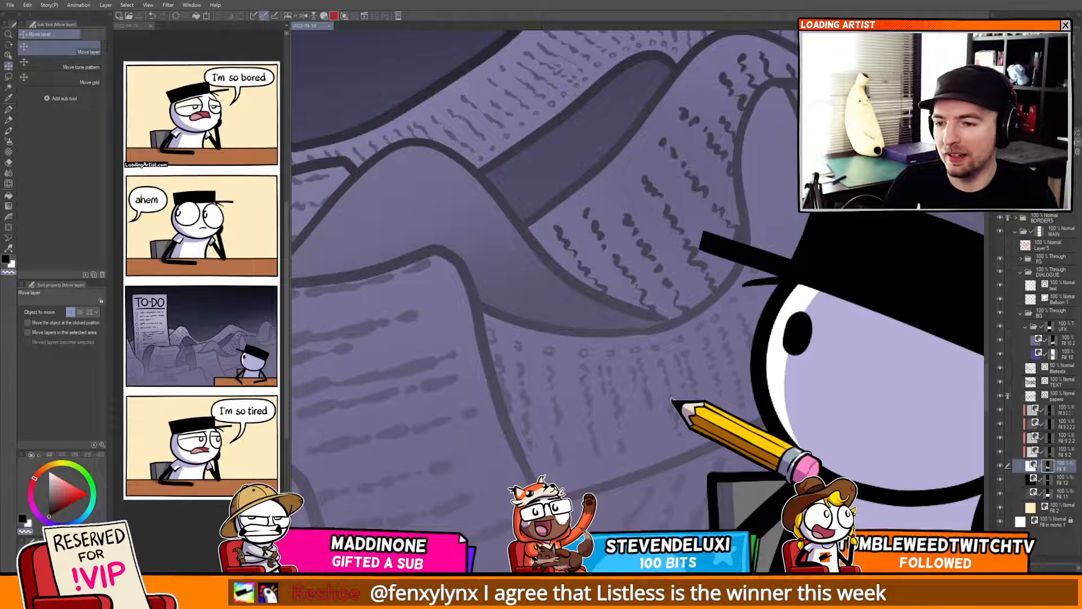
{"action": "left_click", "coordinate": [1049, 398]}
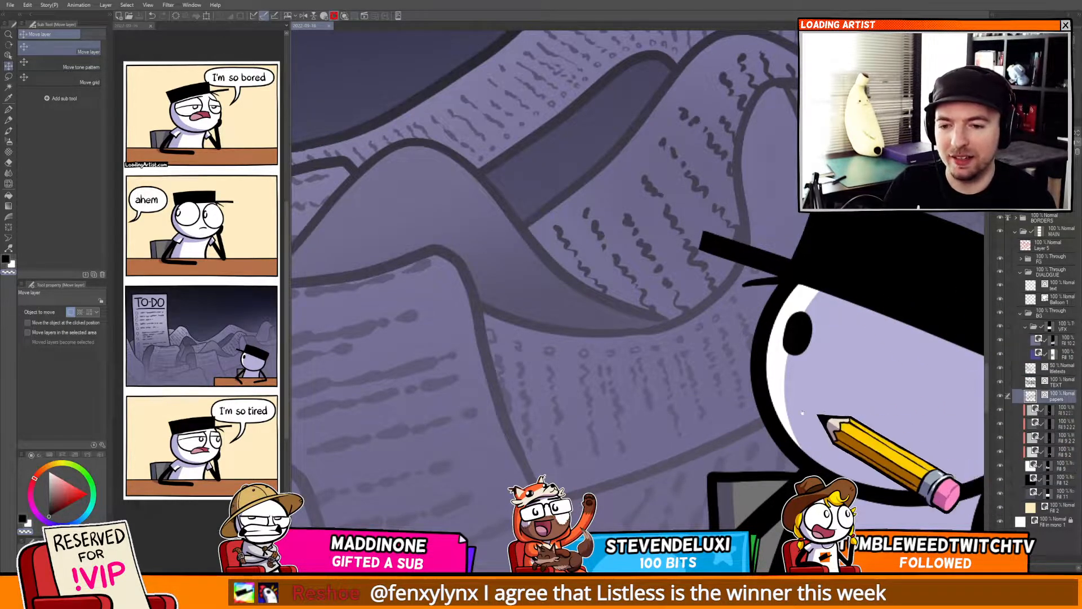
{"action": "left_click_drag", "start_coordinate": [735, 386], "coordinate": [630, 390]}
{"action": "key", "text": "p"}
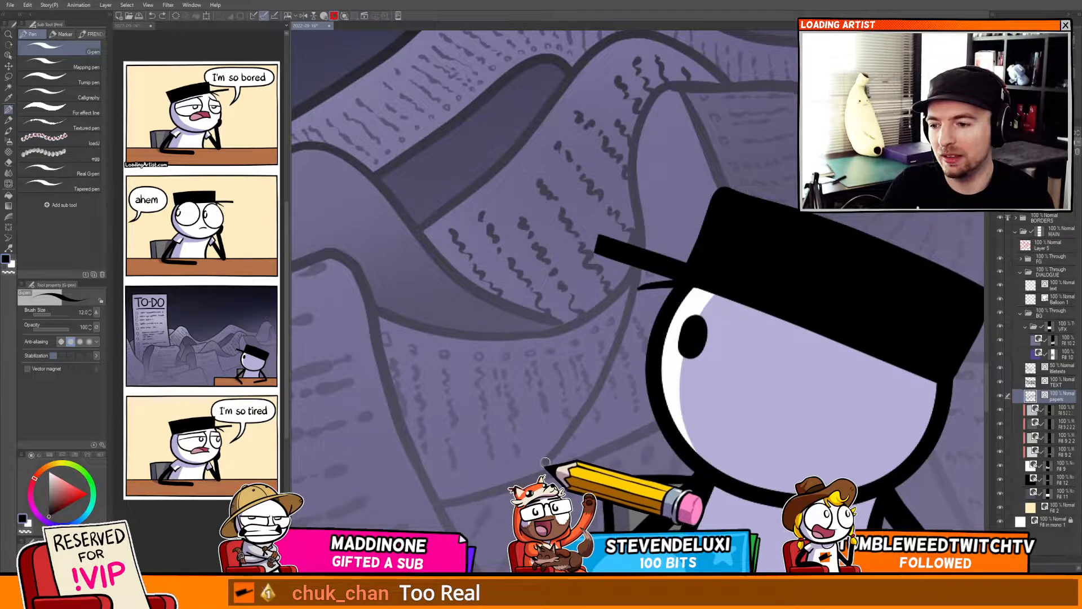
Examine the paper pile around the character's hat in the third panel at several zoom levels.
{"action": "scroll", "coordinate": [588, 406], "scroll_direction": "down", "scroll_amount": 3}
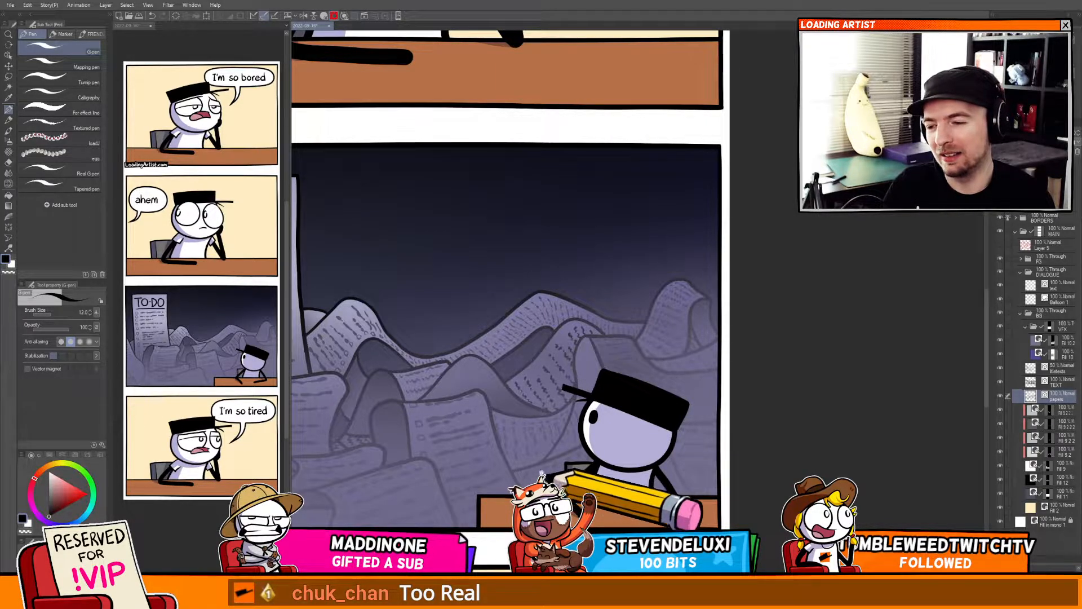
{"action": "scroll", "coordinate": [518, 402], "scroll_direction": "up", "scroll_amount": 6}
{"action": "scroll", "coordinate": [518, 402], "scroll_direction": "down", "scroll_amount": 8}
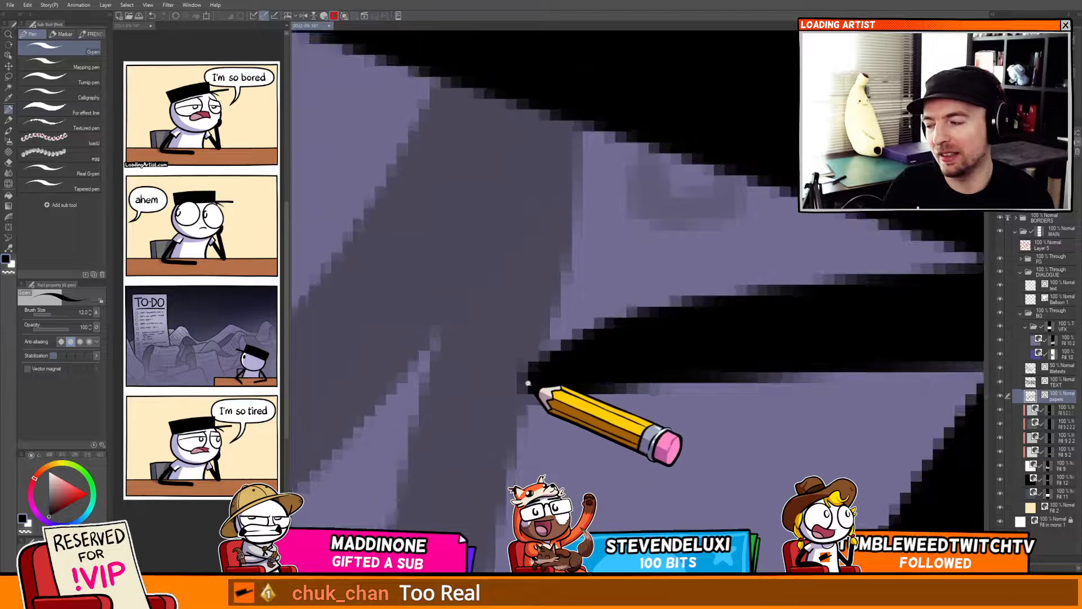
{"action": "scroll", "coordinate": [626, 370], "scroll_direction": "down", "scroll_amount": 2}
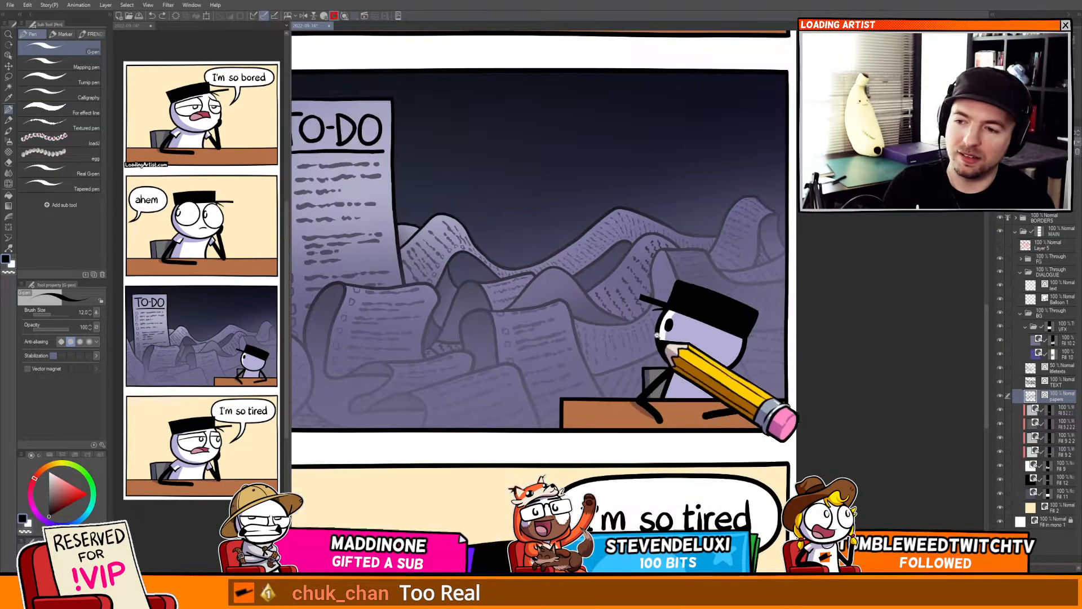
{"action": "scroll", "coordinate": [663, 337], "scroll_direction": "up", "scroll_amount": 3}
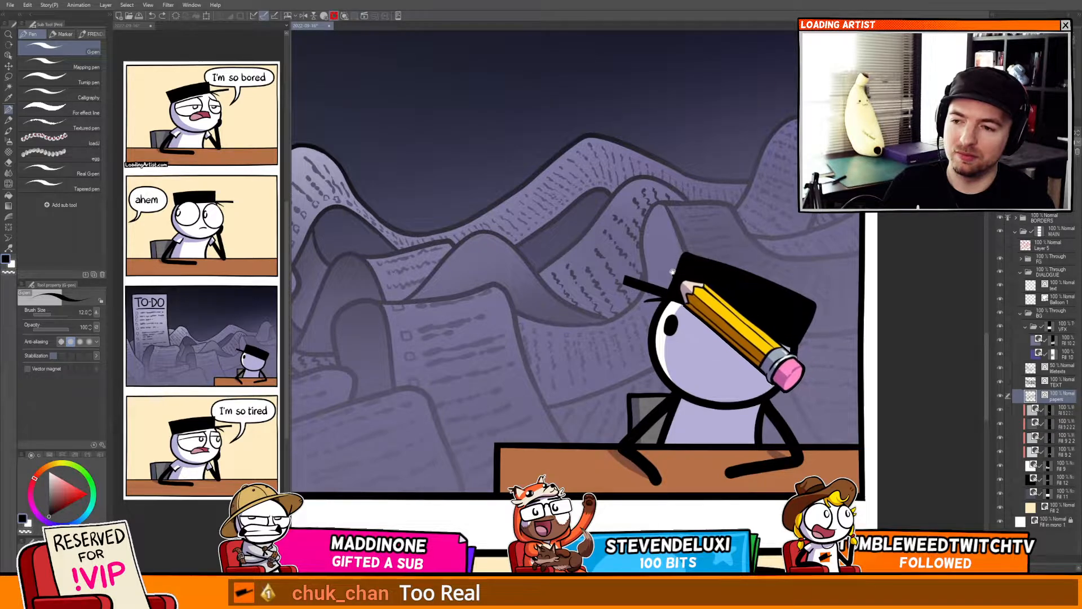
{"action": "left_click_drag", "start_coordinate": [685, 269], "coordinate": [625, 303]}
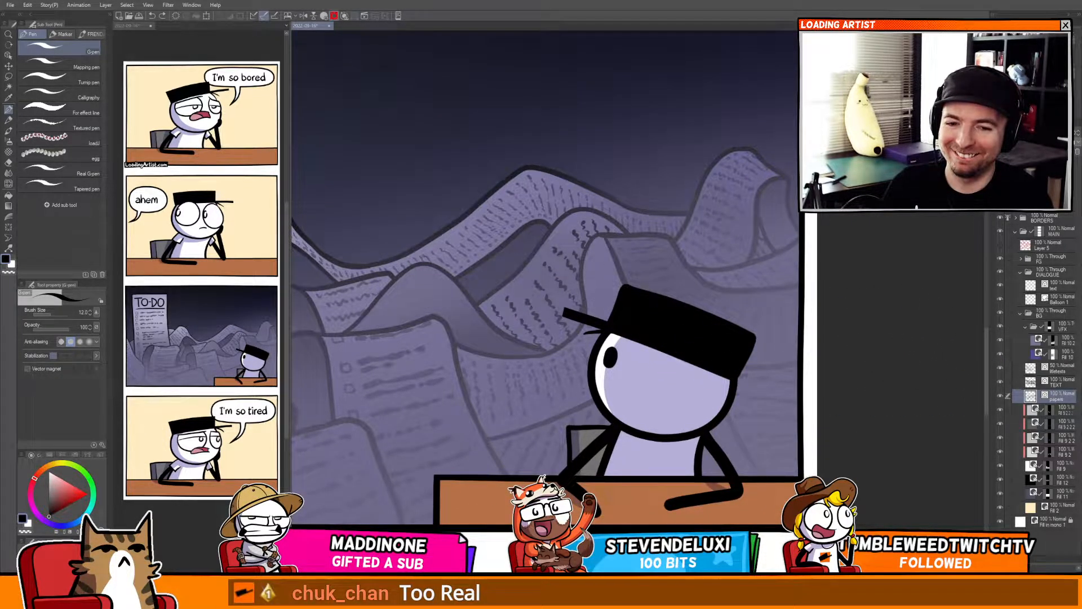
{"action": "left_click_drag", "start_coordinate": [634, 354], "coordinate": [625, 337]}
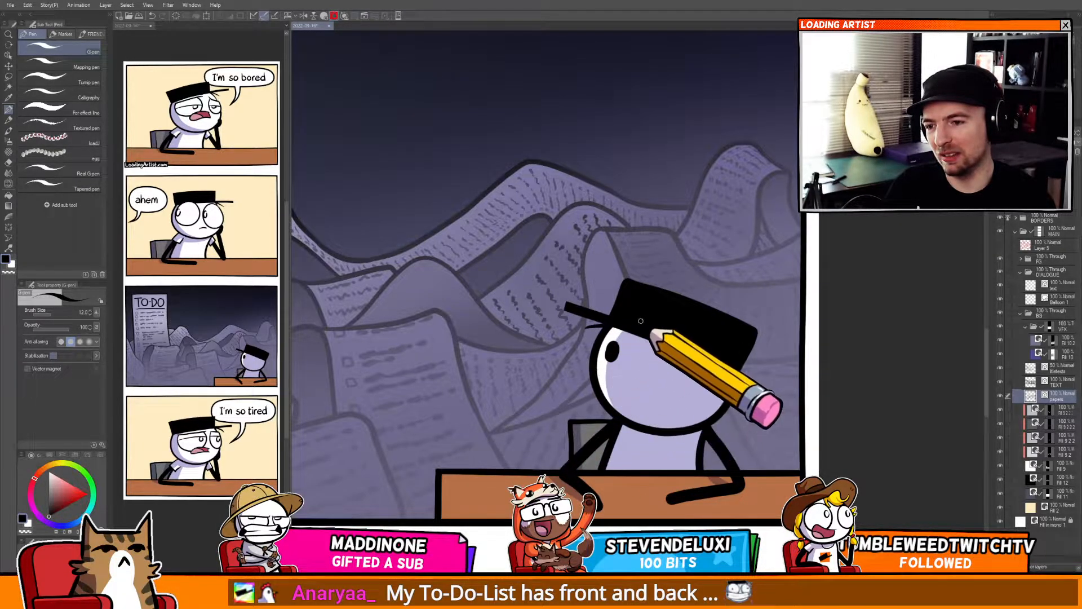
{"action": "scroll", "coordinate": [640, 321], "scroll_direction": "up", "scroll_amount": 3}
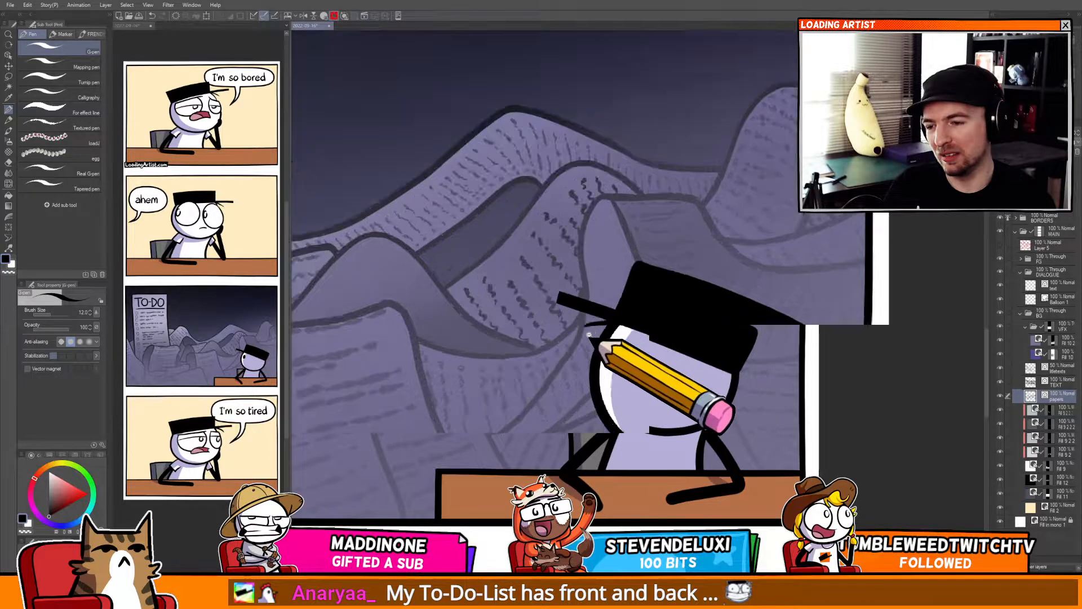
Undo the last stroke on the paper pile near the character's hat.
{"action": "key", "text": "y"}
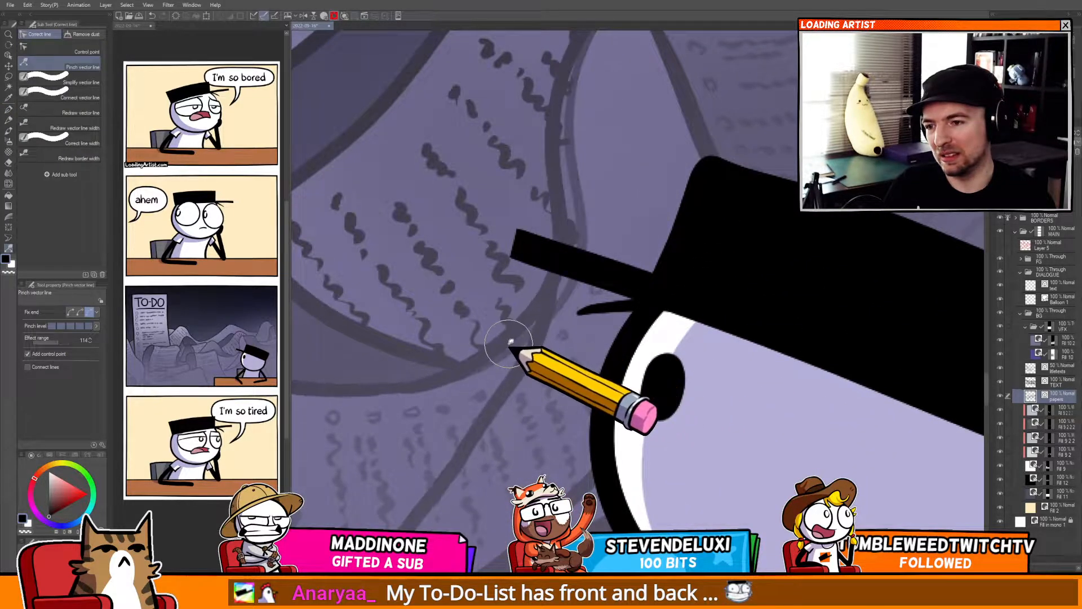
{"action": "scroll", "coordinate": [532, 365], "scroll_direction": "down", "scroll_amount": 2}
{"action": "scroll", "coordinate": [532, 366], "scroll_direction": "down", "scroll_amount": 2}
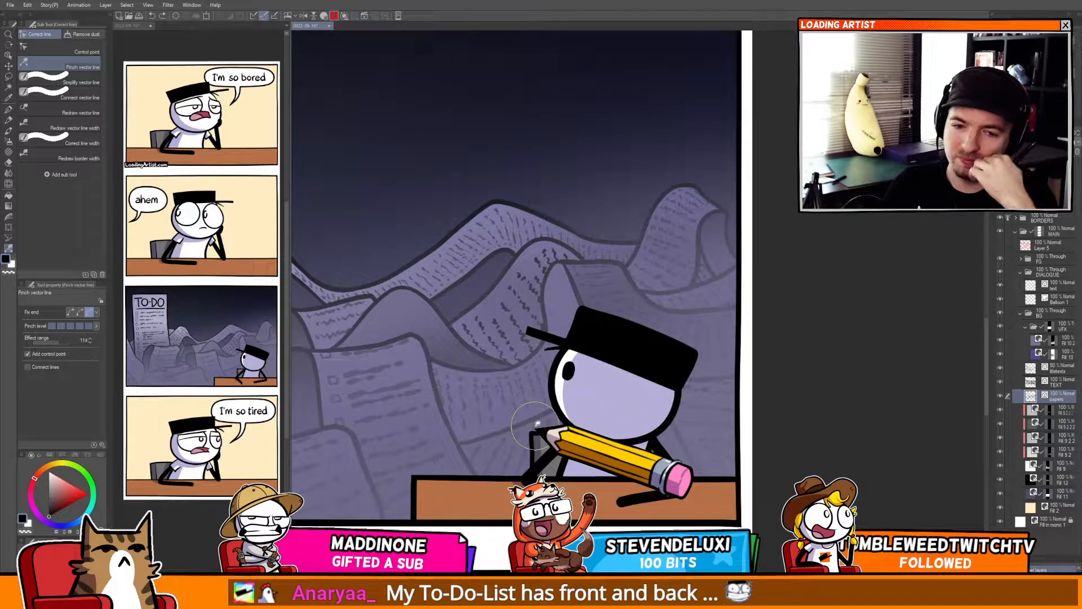
{"action": "key", "text": "p"}
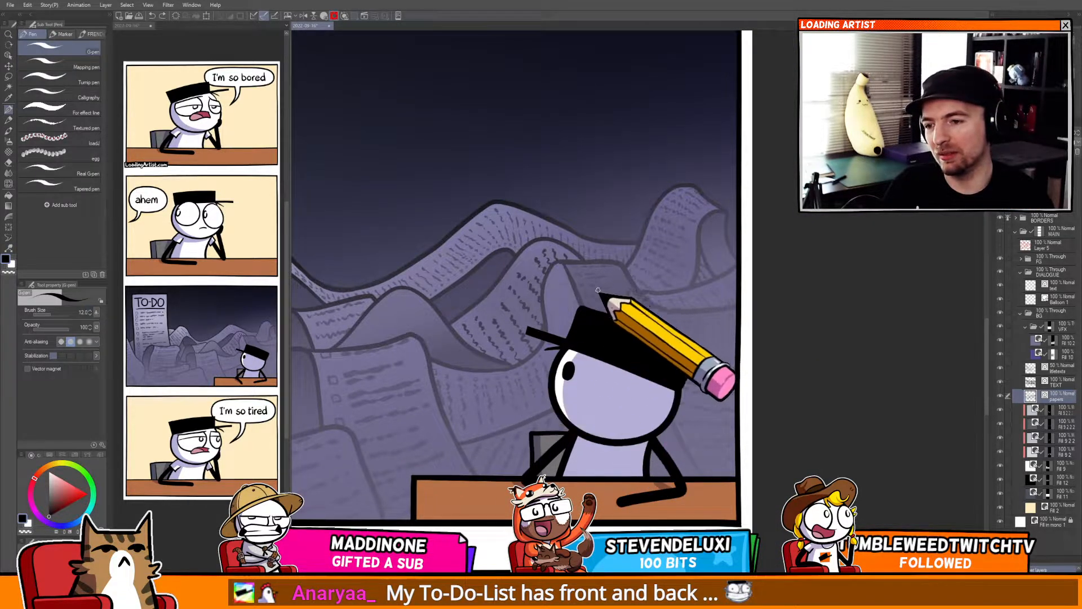
{"action": "key", "text": "ctrl+z"}
Select the paper text layer and draw scribbled text lines and checkbox marks on the page behind the hat.
{"action": "left_click_drag", "start_coordinate": [567, 429], "coordinate": [599, 408]}
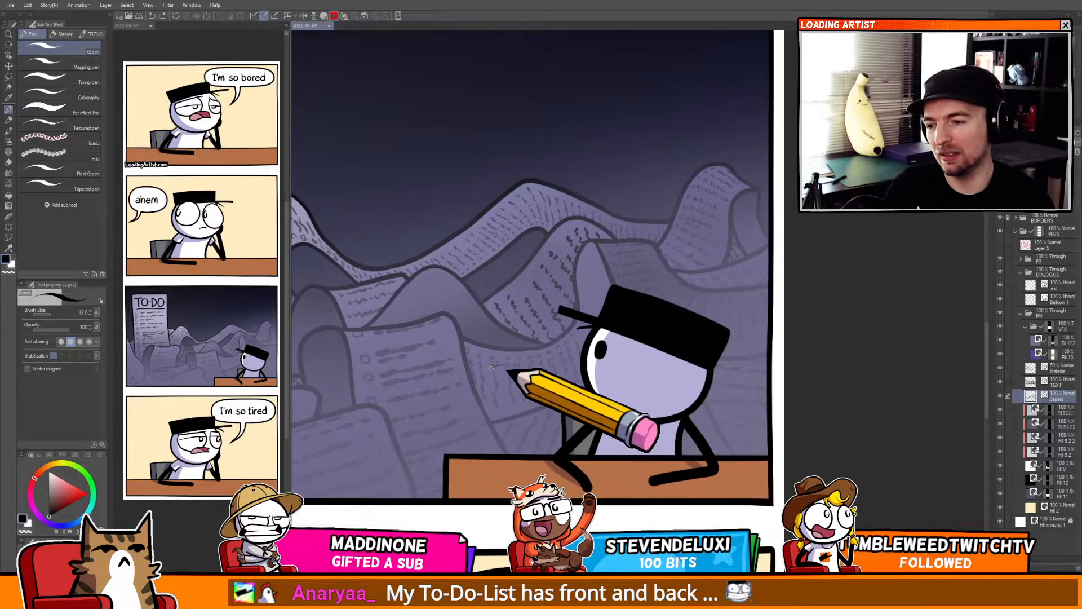
{"action": "left_click_drag", "start_coordinate": [500, 366], "coordinate": [564, 380]}
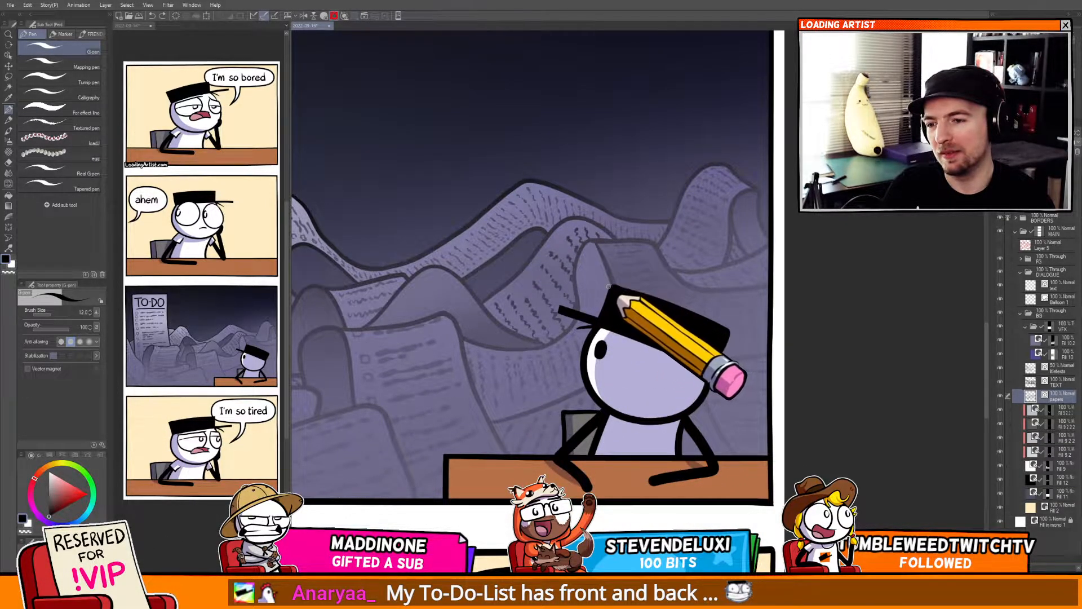
{"action": "mouse_move", "coordinate": [600, 308]}
{"action": "left_mouse_down"}
{"action": "mouse_move", "coordinate": [642, 278]}
{"action": "mouse_move", "coordinate": [775, 242]}
{"action": "left_mouse_up"}
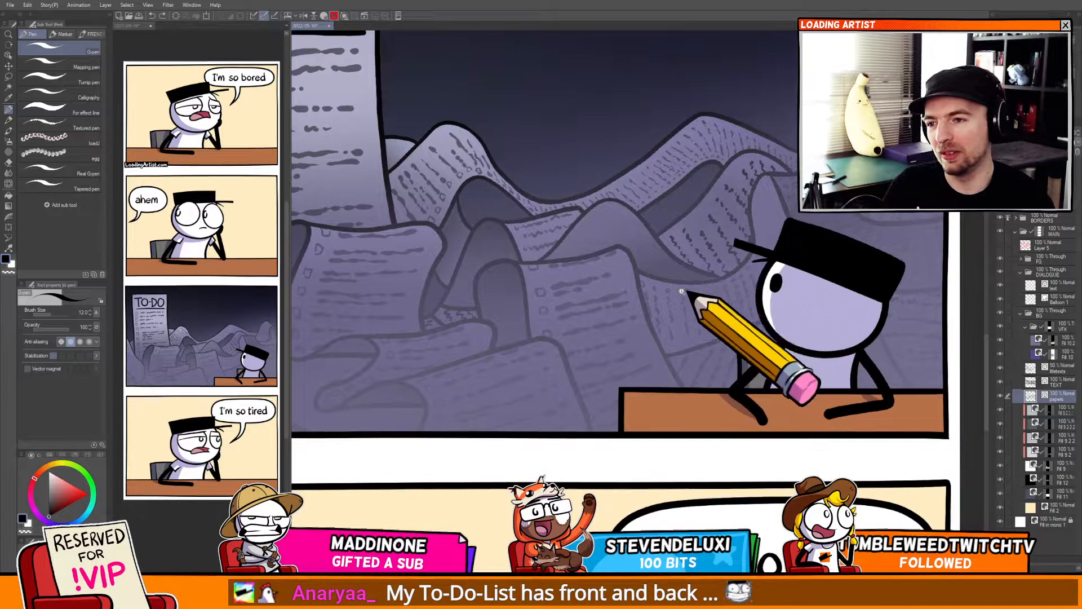
{"action": "scroll", "coordinate": [682, 292], "scroll_direction": "down", "scroll_amount": 5}
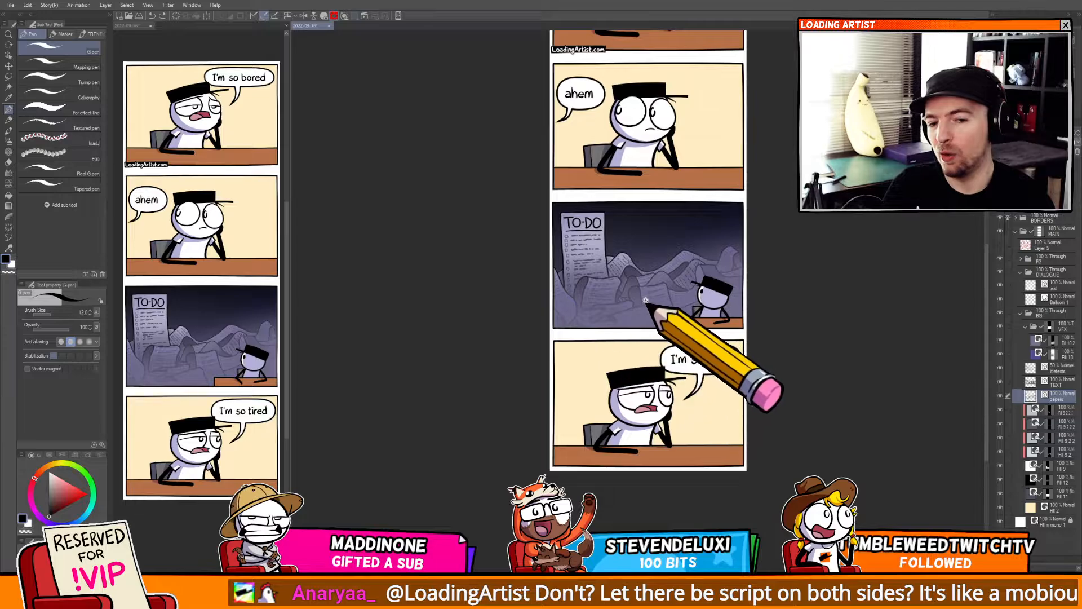
{"action": "scroll", "coordinate": [648, 321], "scroll_direction": "up", "scroll_amount": 5}
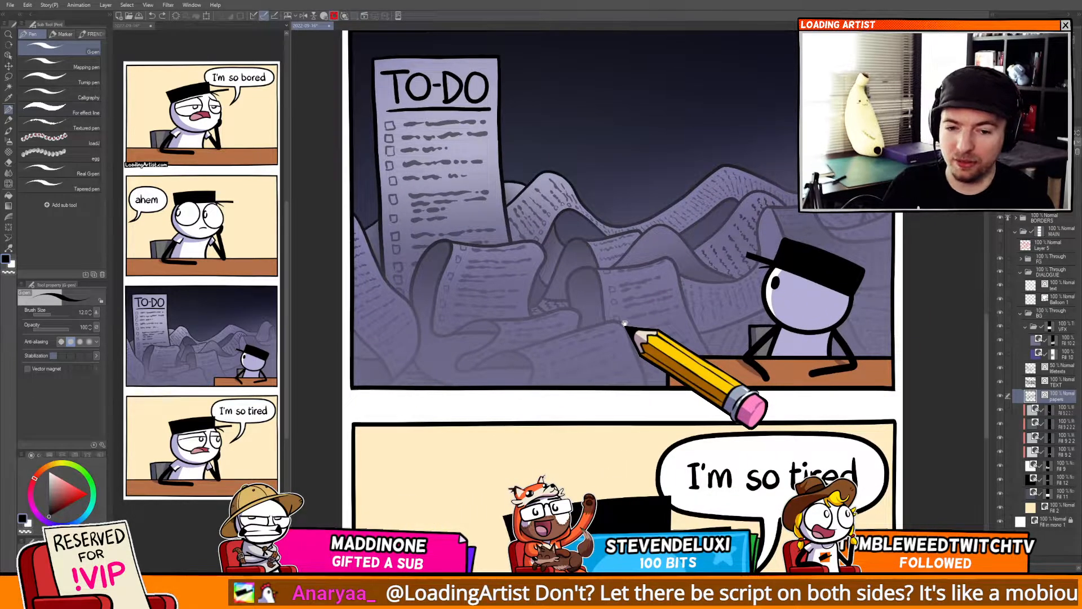
{"action": "left_click_drag", "start_coordinate": [625, 323], "coordinate": [464, 384]}
{"action": "left_click", "coordinate": [1051, 369]}
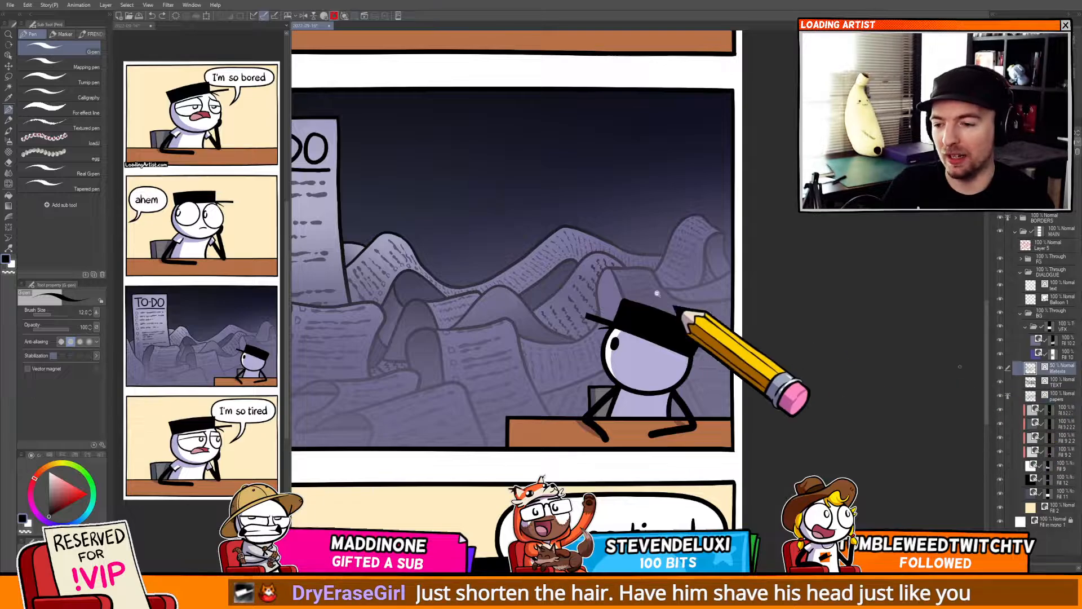
{"action": "scroll", "coordinate": [660, 321], "scroll_direction": "up", "scroll_amount": 5}
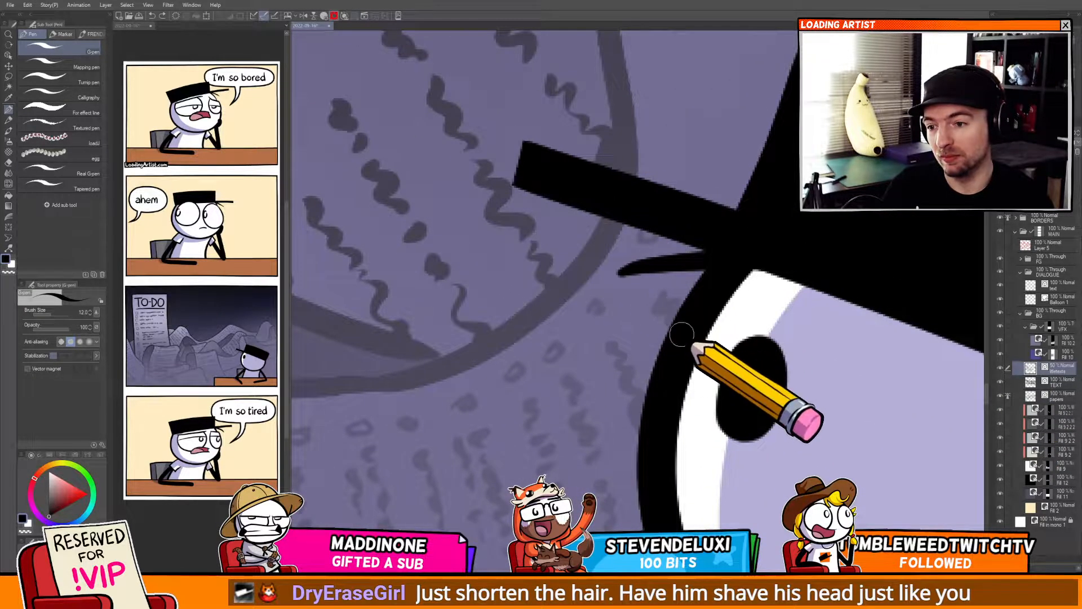
{"action": "scroll", "coordinate": [681, 335], "scroll_direction": "down", "scroll_amount": 5}
{"action": "scroll", "coordinate": [637, 275], "scroll_direction": "up", "scroll_amount": 4}
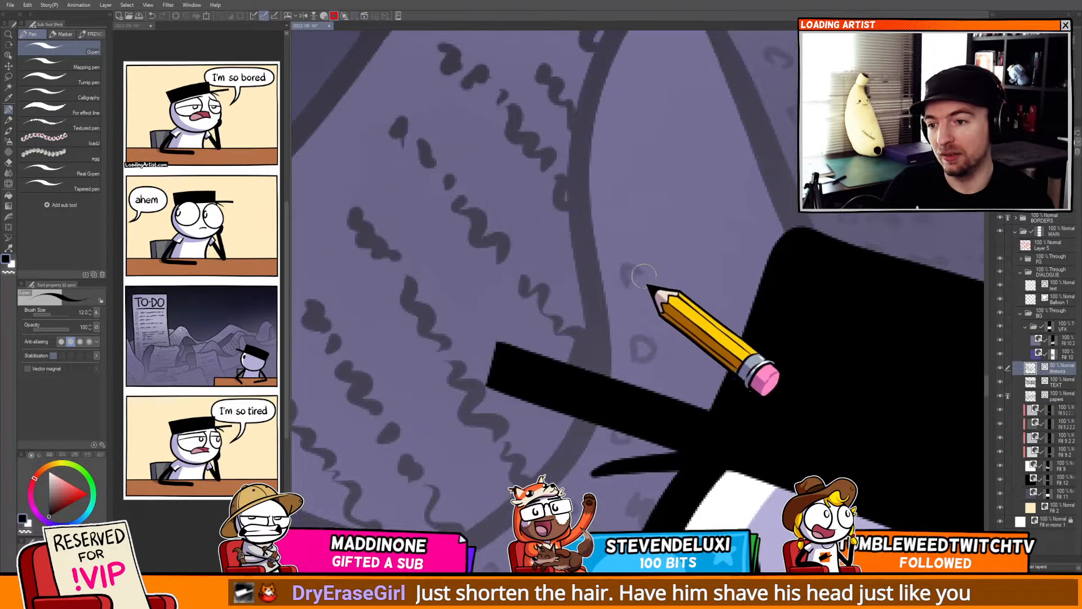
{"action": "left_click_drag", "start_coordinate": [622, 225], "coordinate": [627, 228]}
{"action": "left_click_drag", "start_coordinate": [640, 145], "coordinate": [643, 217]}
{"action": "mouse_move", "coordinate": [624, 198]}
{"action": "left_mouse_down"}
{"action": "mouse_move", "coordinate": [632, 185]}
{"action": "mouse_move", "coordinate": [626, 199]}
{"action": "left_mouse_up"}
{"action": "mouse_move", "coordinate": [645, 146]}
{"action": "left_mouse_down"}
{"action": "mouse_move", "coordinate": [652, 129]}
{"action": "mouse_move", "coordinate": [649, 147]}
{"action": "left_mouse_up"}
{"action": "left_click_drag", "start_coordinate": [672, 81], "coordinate": [686, 82]}
{"action": "left_click_drag", "start_coordinate": [687, 136], "coordinate": [727, 160]}
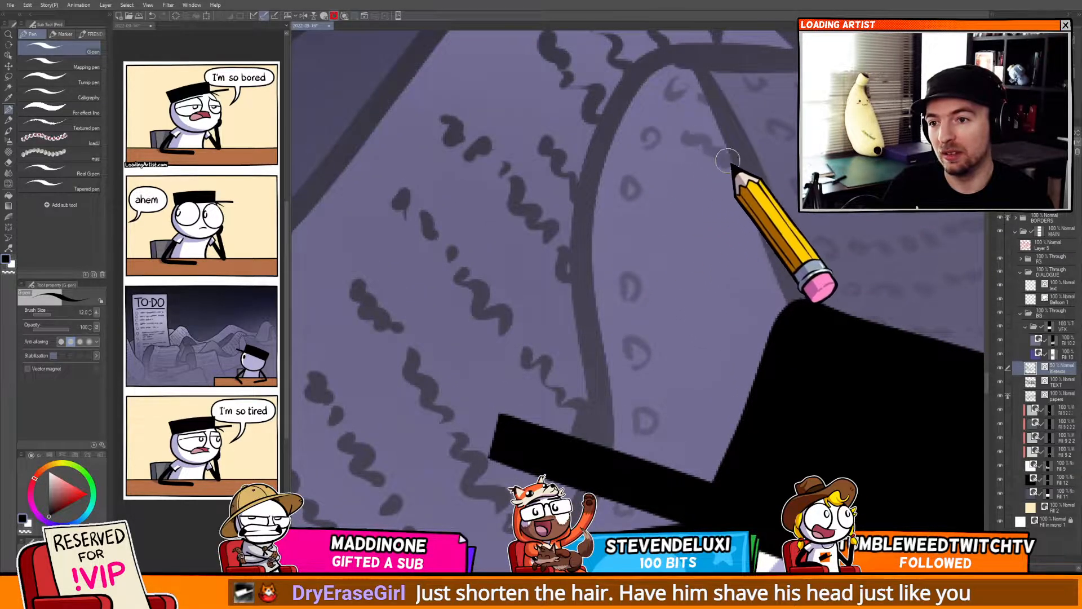
{"action": "left_click_drag", "start_coordinate": [663, 188], "coordinate": [753, 206]}
{"action": "left_click_drag", "start_coordinate": [666, 294], "coordinate": [749, 300]}
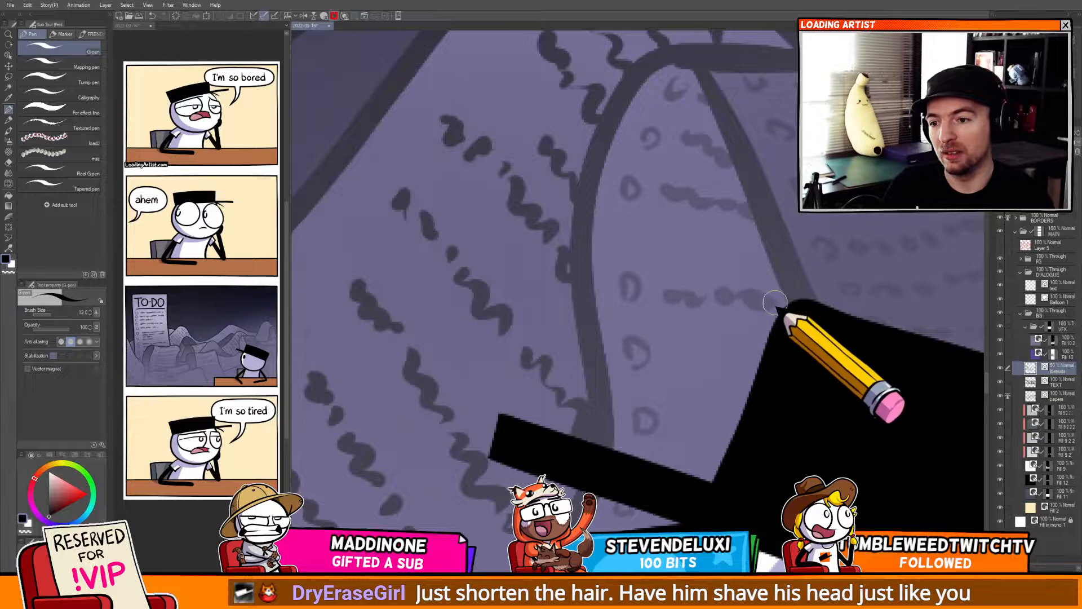
{"action": "left_click_drag", "start_coordinate": [706, 229], "coordinate": [755, 236]}
{"action": "mouse_move", "coordinate": [726, 337]}
{"action": "left_mouse_down"}
{"action": "mouse_move", "coordinate": [642, 259]}
{"action": "mouse_move", "coordinate": [687, 257]}
{"action": "left_mouse_up"}
{"action": "left_click_drag", "start_coordinate": [703, 264], "coordinate": [743, 270]}
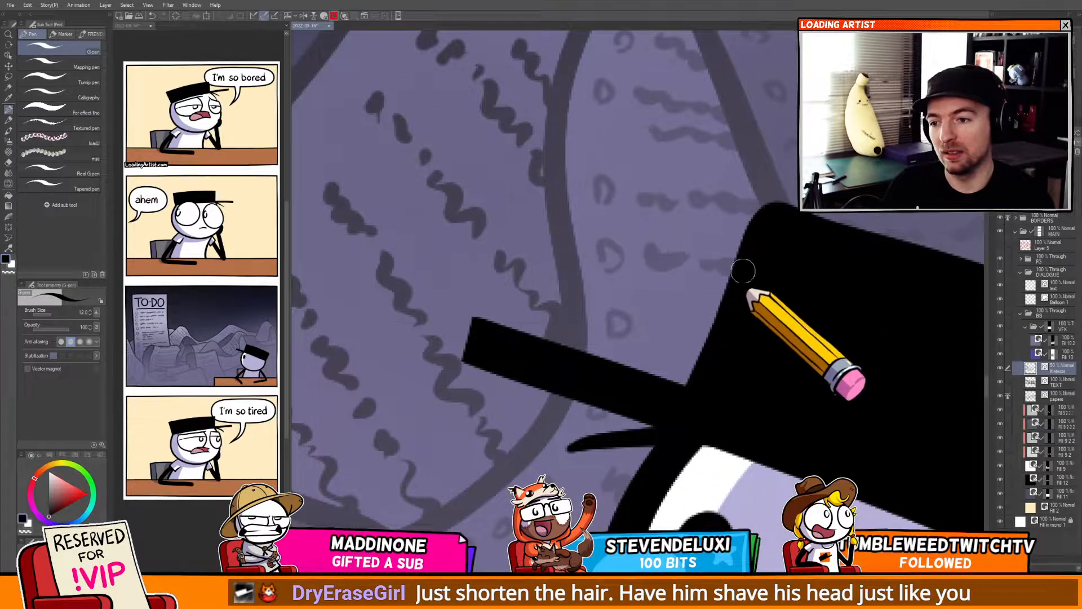
{"action": "left_click_drag", "start_coordinate": [650, 325], "coordinate": [695, 333]}
Review the paper pile across the third panel, rotating and panning the view.
{"action": "scroll", "coordinate": [702, 338], "scroll_direction": "down", "scroll_amount": 5}
{"action": "scroll", "coordinate": [580, 307], "scroll_direction": "up", "scroll_amount": 5}
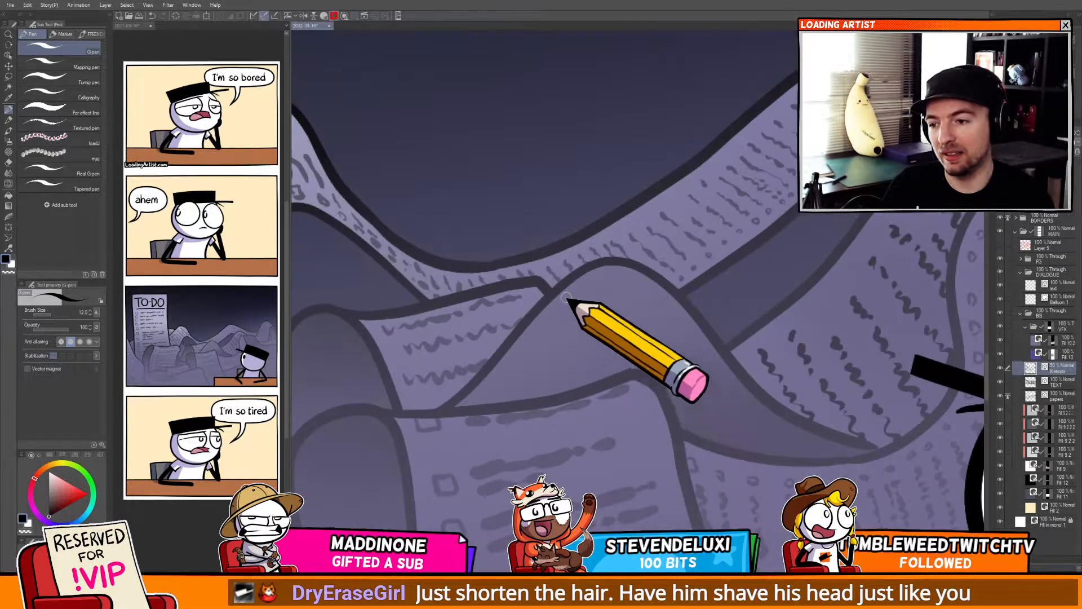
{"action": "scroll", "coordinate": [598, 386], "scroll_direction": "up", "scroll_amount": 3}
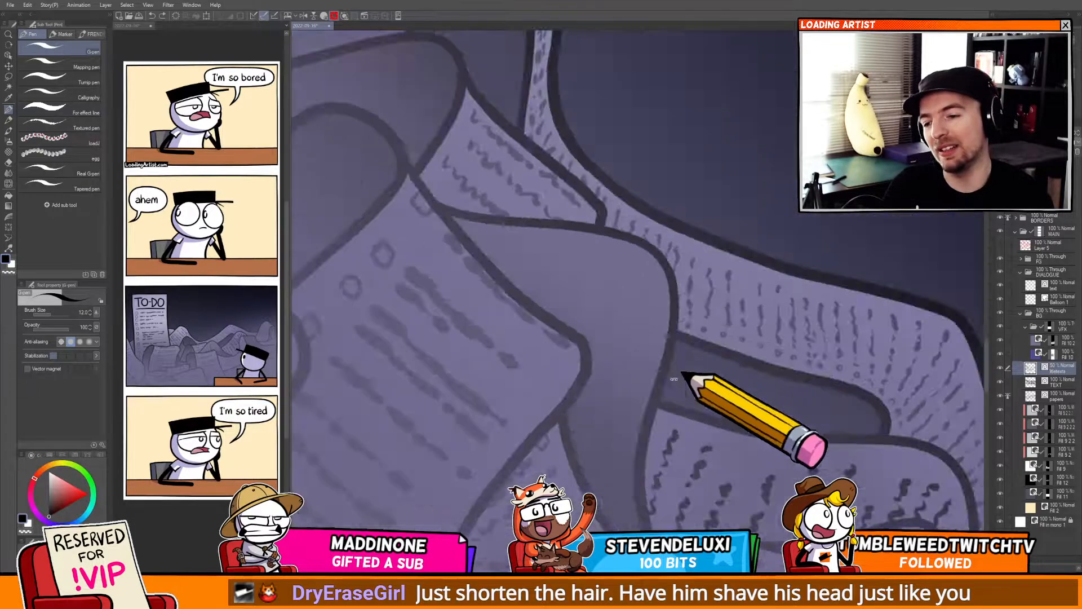
{"action": "scroll", "coordinate": [595, 393], "scroll_direction": "down", "scroll_amount": 2}
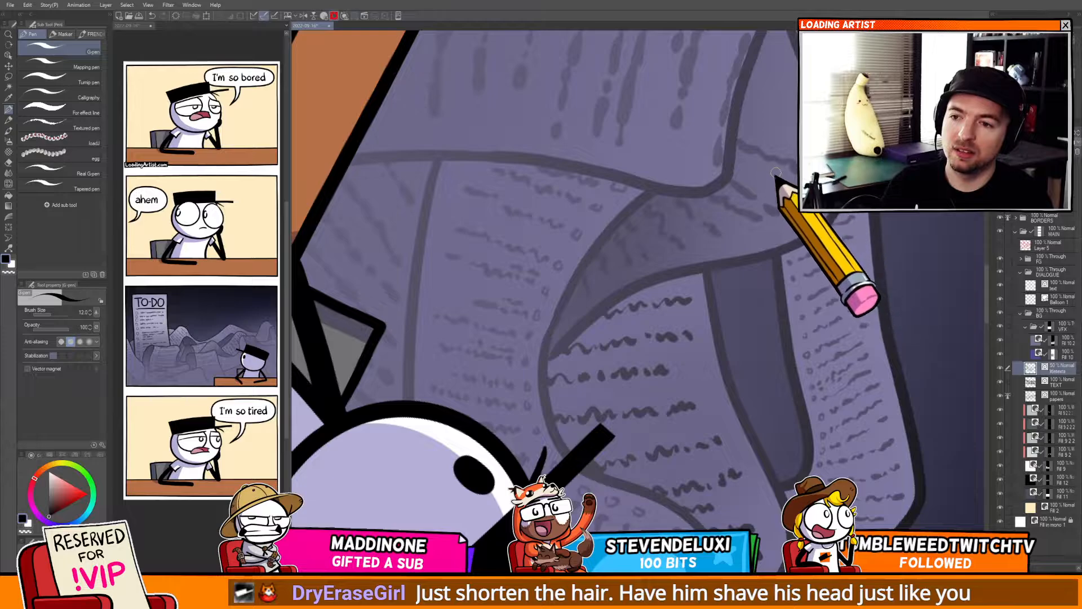
{"action": "scroll", "coordinate": [722, 248], "scroll_direction": "up", "scroll_amount": 3}
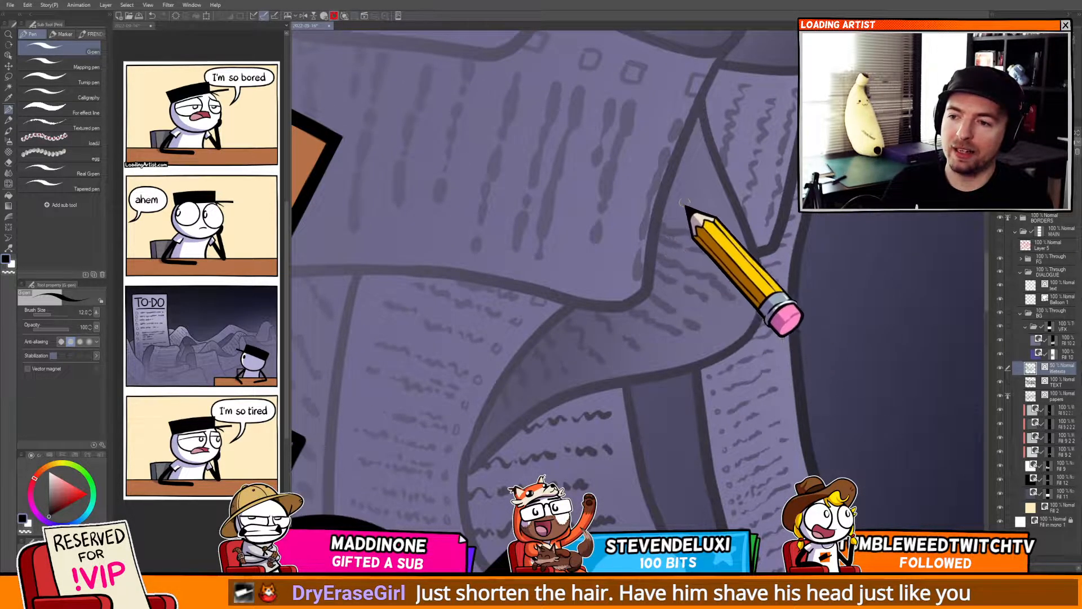
{"action": "scroll", "coordinate": [683, 224], "scroll_direction": "up", "scroll_amount": 2}
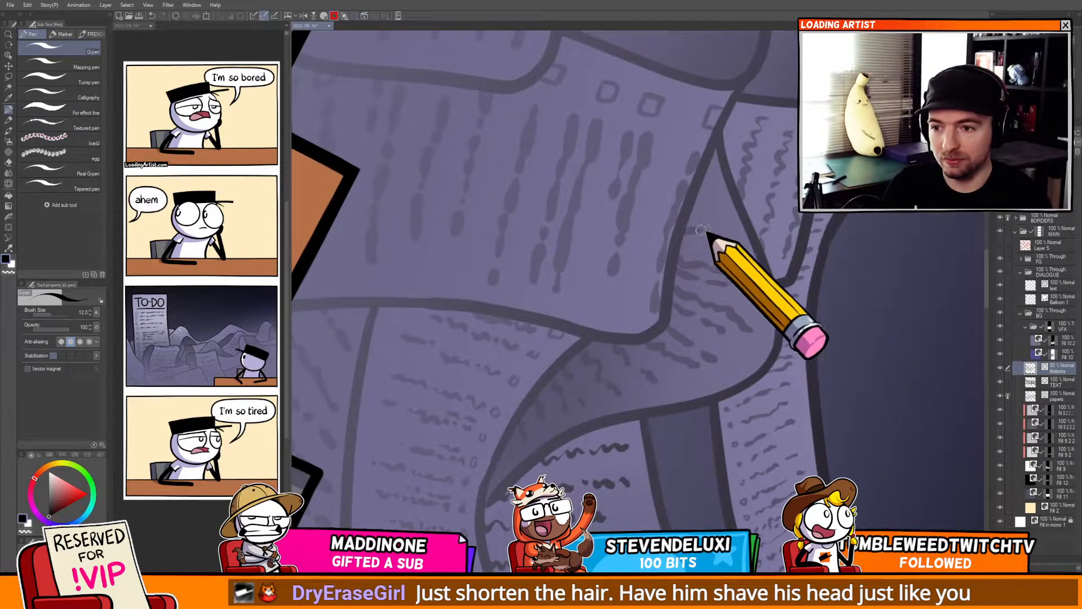
{"action": "scroll", "coordinate": [682, 220], "scroll_direction": "down", "scroll_amount": 5}
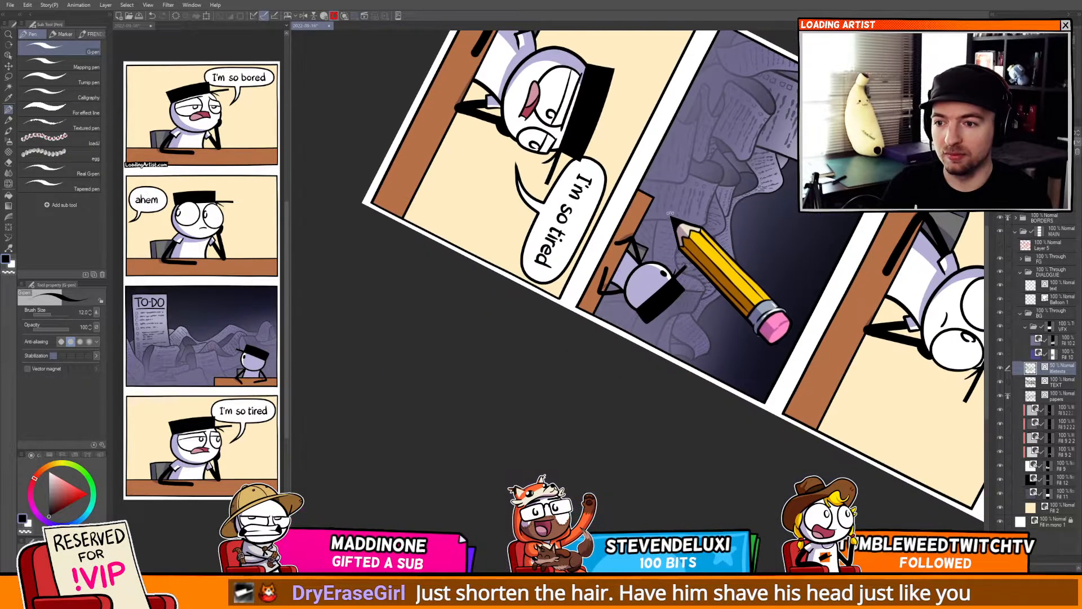
{"action": "key", "text": "ctrl+@"}
{"action": "left_click_drag", "start_coordinate": [584, 278], "coordinate": [742, 209]}
{"action": "scroll", "coordinate": [665, 256], "scroll_direction": "up", "scroll_amount": 5}
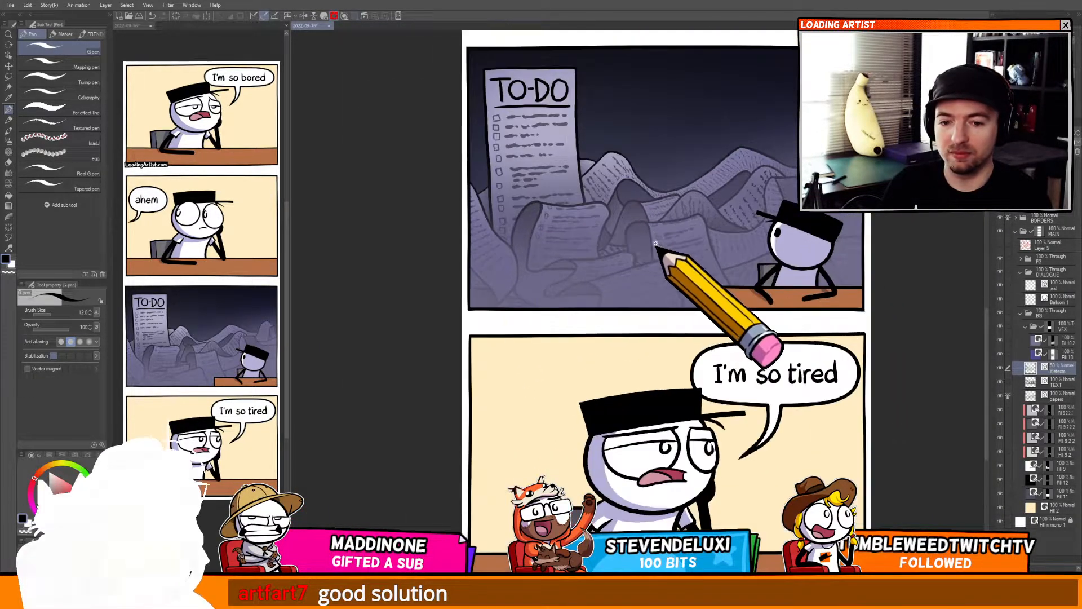
{"action": "mouse_move", "coordinate": [623, 312]}
{"action": "left_mouse_down"}
{"action": "mouse_move", "coordinate": [715, 390]}
{"action": "mouse_move", "coordinate": [742, 345]}
{"action": "mouse_move", "coordinate": [691, 387]}
{"action": "mouse_move", "coordinate": [679, 377]}
{"action": "mouse_move", "coordinate": [614, 411]}
{"action": "mouse_move", "coordinate": [684, 363]}
{"action": "mouse_move", "coordinate": [670, 345]}
{"action": "mouse_move", "coordinate": [652, 382]}
{"action": "mouse_move", "coordinate": [671, 393]}
{"action": "mouse_move", "coordinate": [642, 356]}
{"action": "mouse_move", "coordinate": [657, 367]}
{"action": "mouse_move", "coordinate": [618, 371]}
{"action": "mouse_move", "coordinate": [671, 387]}
{"action": "mouse_move", "coordinate": [624, 388]}
{"action": "mouse_move", "coordinate": [670, 394]}
{"action": "mouse_move", "coordinate": [648, 374]}
{"action": "mouse_move", "coordinate": [623, 387]}
{"action": "mouse_move", "coordinate": [616, 367]}
{"action": "mouse_move", "coordinate": [473, 393]}
{"action": "left_mouse_up"}
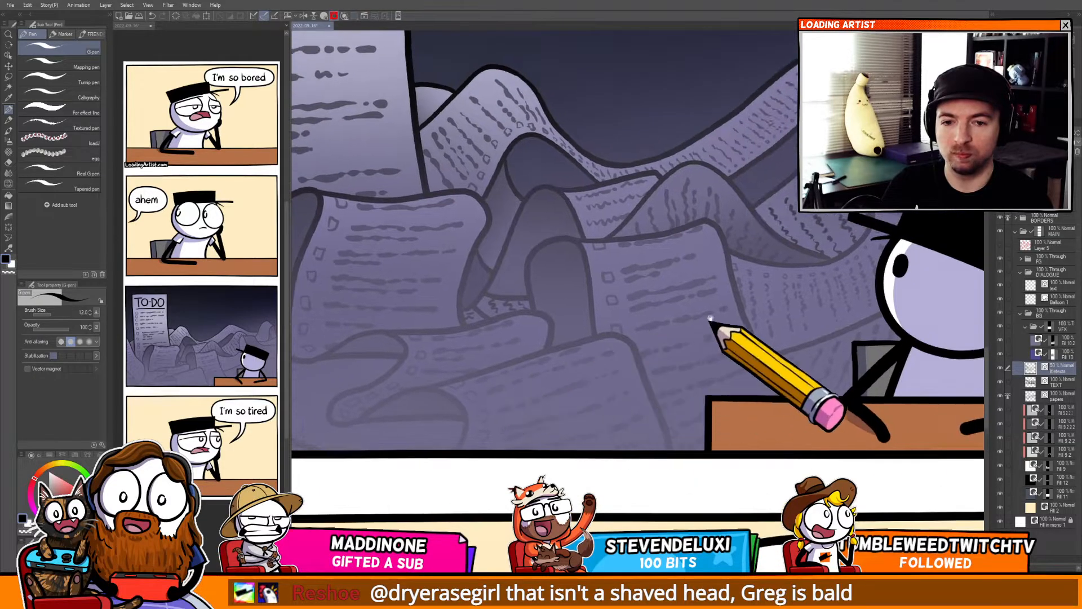
{"action": "mouse_move", "coordinate": [702, 414]}
{"action": "left_mouse_down"}
{"action": "mouse_move", "coordinate": [640, 401]}
{"action": "mouse_move", "coordinate": [627, 367]}
{"action": "left_mouse_up"}
{"action": "left_click_drag", "start_coordinate": [705, 324], "coordinate": [645, 369]}
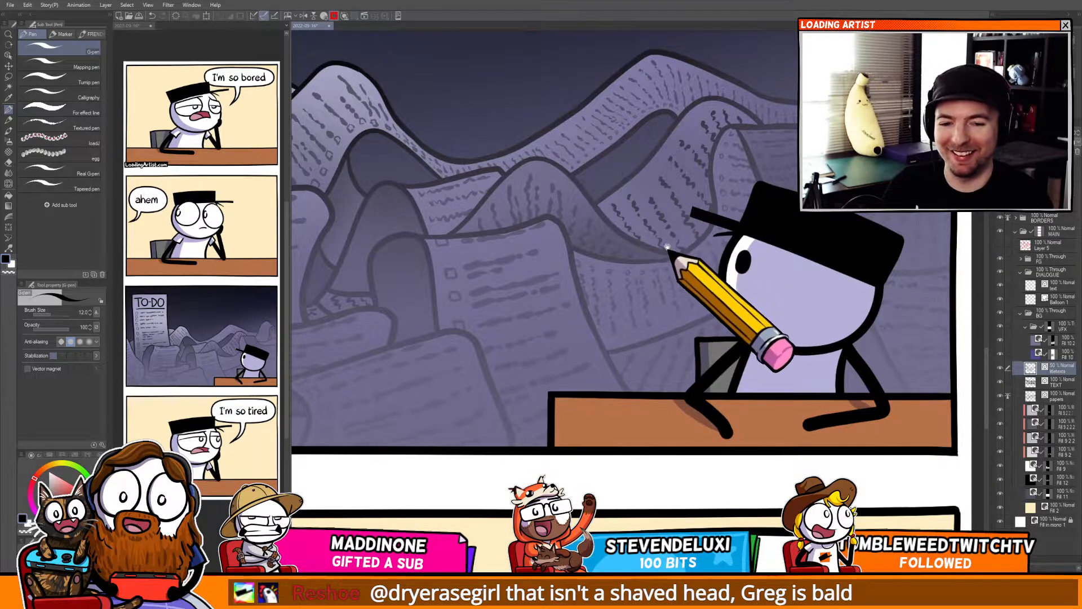
{"action": "mouse_move", "coordinate": [641, 303]}
{"action": "left_mouse_down"}
{"action": "mouse_move", "coordinate": [682, 317]}
{"action": "mouse_move", "coordinate": [730, 294]}
{"action": "mouse_move", "coordinate": [734, 310]}
{"action": "mouse_move", "coordinate": [779, 313]}
{"action": "left_mouse_up"}
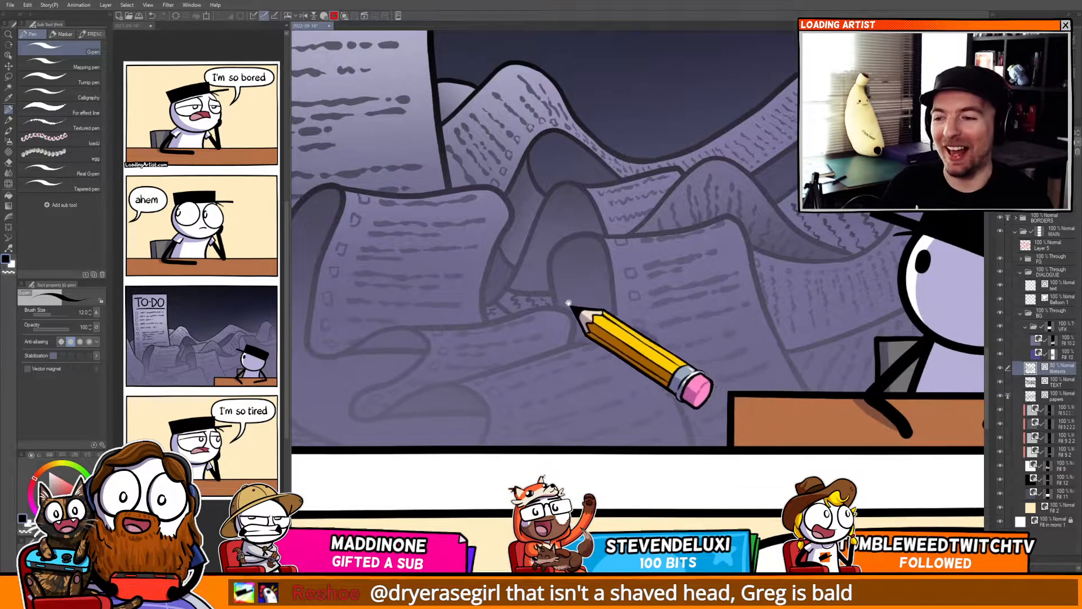
{"action": "scroll", "coordinate": [564, 302], "scroll_direction": "up", "scroll_amount": 3}
{"action": "scroll", "coordinate": [550, 291], "scroll_direction": "up", "scroll_amount": 3}
{"action": "key", "text": "o"}
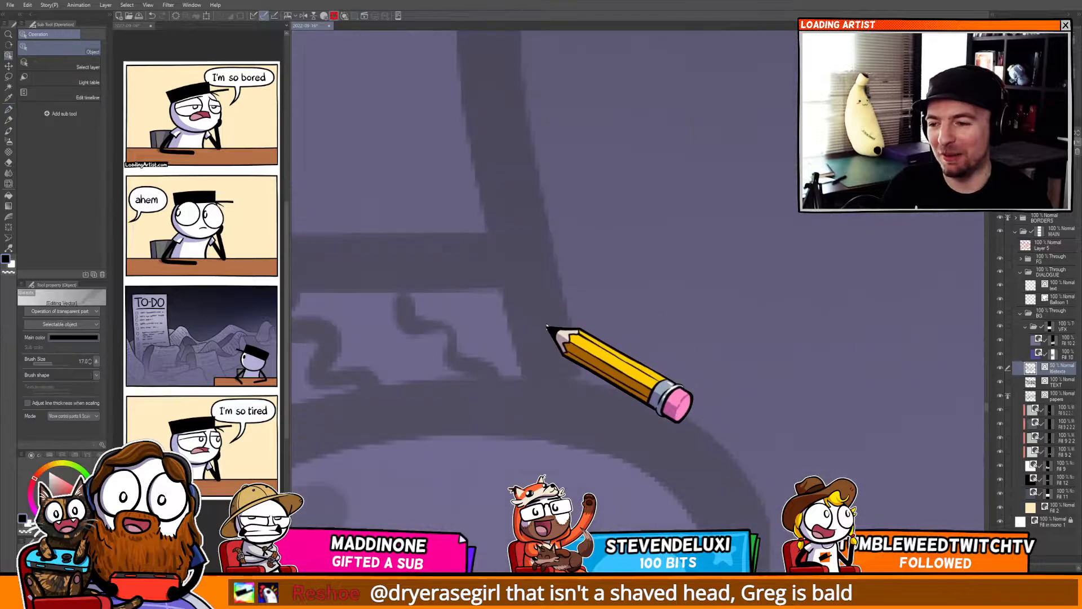
{"action": "left_click", "coordinate": [546, 354]}
{"action": "key", "text": "k"}
{"action": "scroll", "coordinate": [600, 326], "scroll_direction": "down", "scroll_amount": 3}
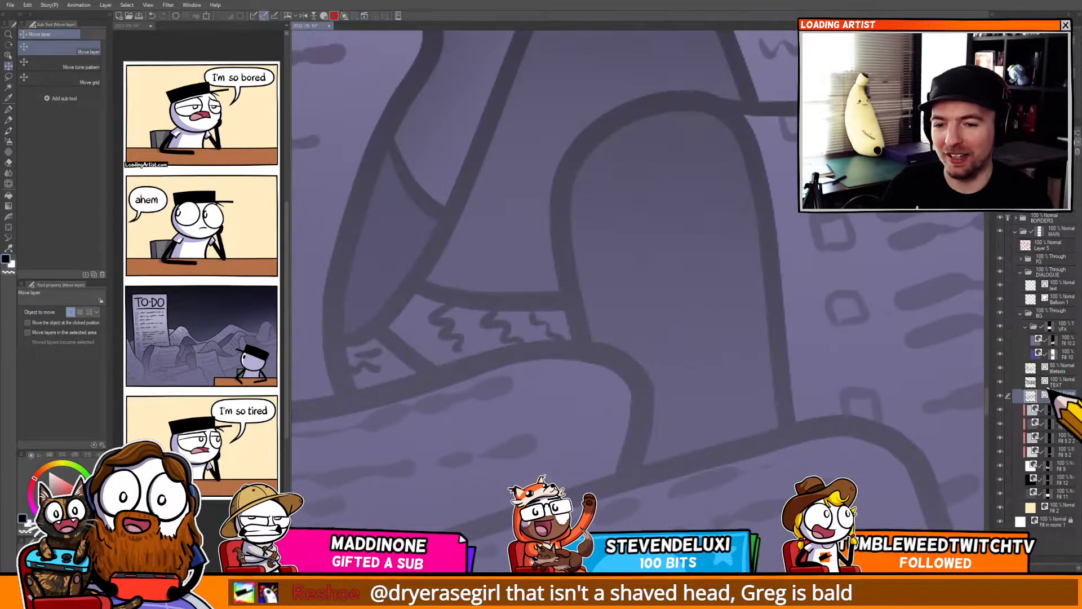
{"action": "key", "text": "p"}
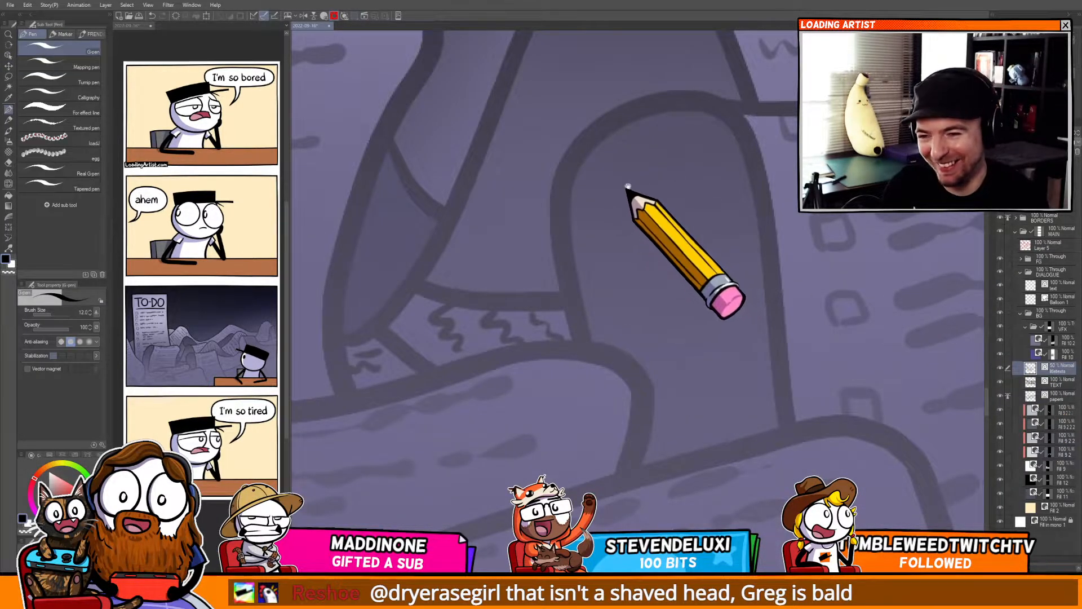
{"action": "key", "text": "-"}
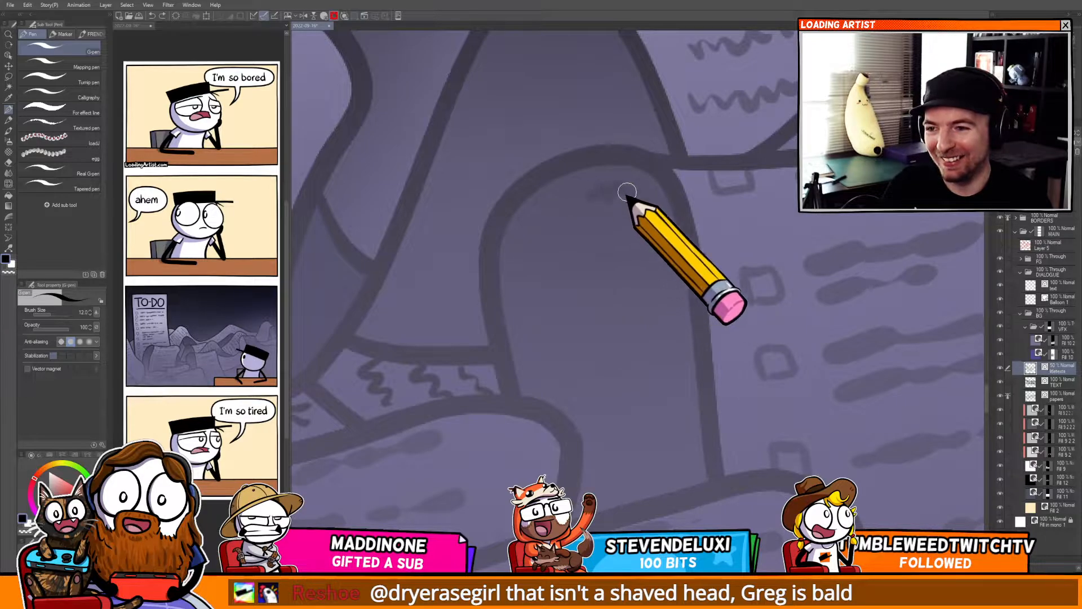
Add more scribbled text lines to the paper just below the character's hat in the third panel.
{"action": "left_click_drag", "start_coordinate": [594, 233], "coordinate": [670, 242]}
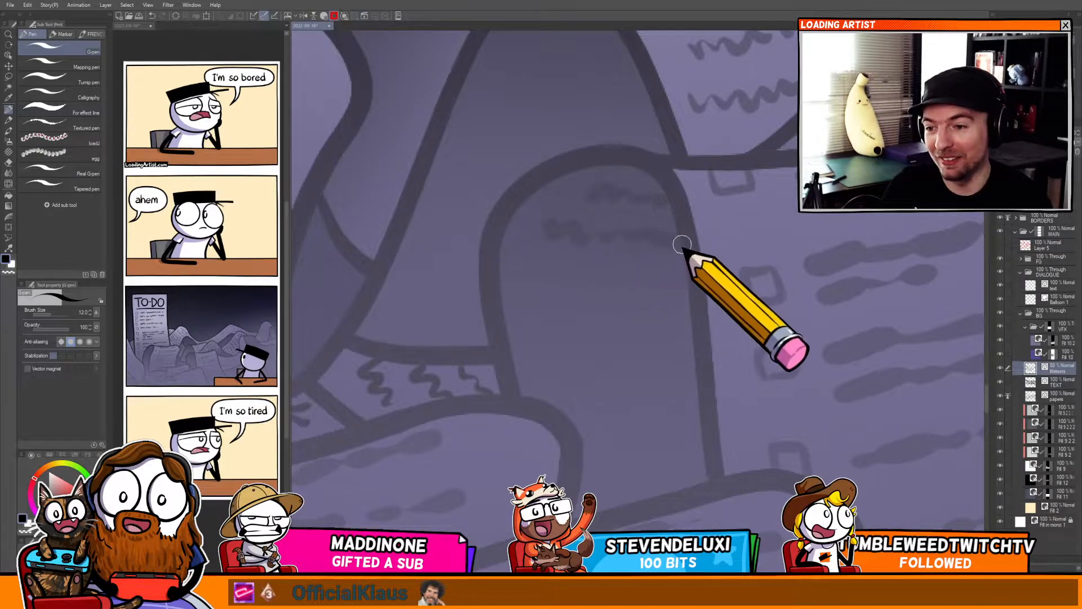
{"action": "mouse_move", "coordinate": [532, 277]}
{"action": "left_mouse_down"}
{"action": "mouse_move", "coordinate": [549, 294]}
{"action": "mouse_move", "coordinate": [586, 283]}
{"action": "mouse_move", "coordinate": [680, 292]}
{"action": "left_mouse_up"}
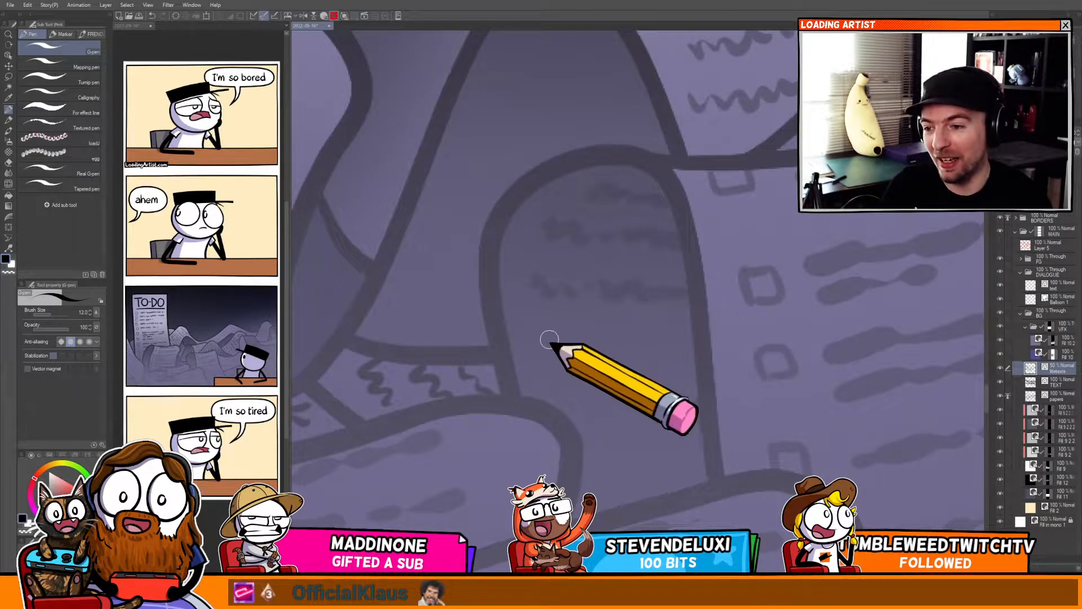
{"action": "left_click_drag", "start_coordinate": [547, 346], "coordinate": [691, 350]}
{"action": "mouse_move", "coordinate": [551, 394]}
{"action": "left_mouse_down"}
{"action": "mouse_move", "coordinate": [589, 418]}
{"action": "mouse_move", "coordinate": [676, 402]}
{"action": "mouse_move", "coordinate": [698, 419]}
{"action": "left_mouse_up"}
{"action": "mouse_move", "coordinate": [590, 487]}
{"action": "left_mouse_down"}
{"action": "mouse_move", "coordinate": [695, 475]}
{"action": "mouse_move", "coordinate": [620, 488]}
{"action": "mouse_move", "coordinate": [662, 310]}
{"action": "left_mouse_up"}
{"action": "scroll", "coordinate": [657, 247], "scroll_direction": "up", "scroll_amount": 8}
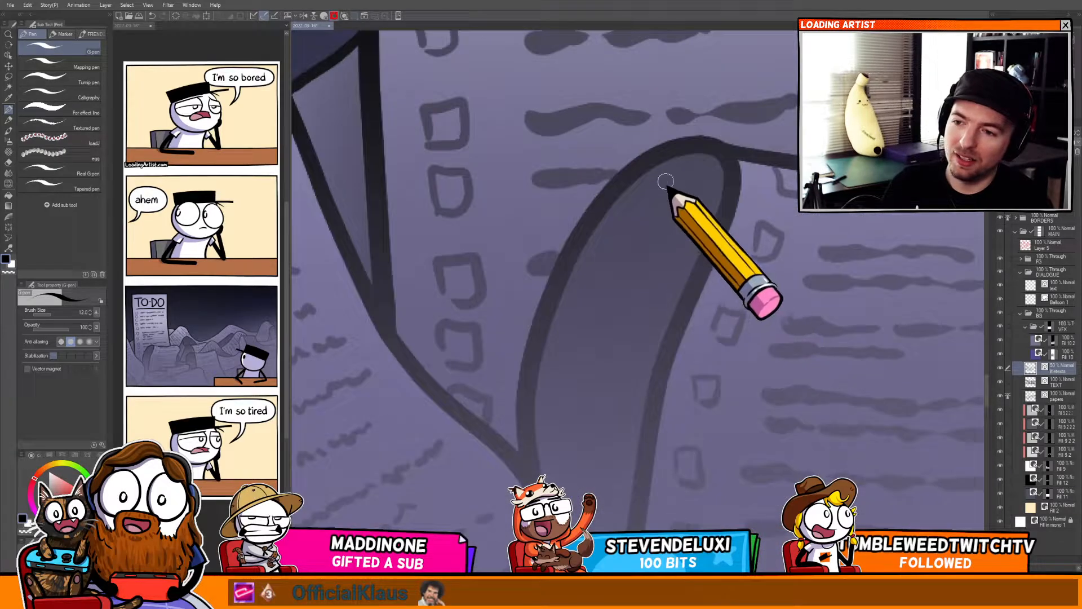
Scribble text lines onto the tall paper sheet beside the hat in the paper pile.
{"action": "mouse_move", "coordinate": [656, 197]}
{"action": "left_mouse_down"}
{"action": "mouse_move", "coordinate": [677, 181]}
{"action": "mouse_move", "coordinate": [689, 212]}
{"action": "mouse_move", "coordinate": [733, 222]}
{"action": "left_mouse_up"}
{"action": "left_click_drag", "start_coordinate": [641, 225], "coordinate": [697, 244]}
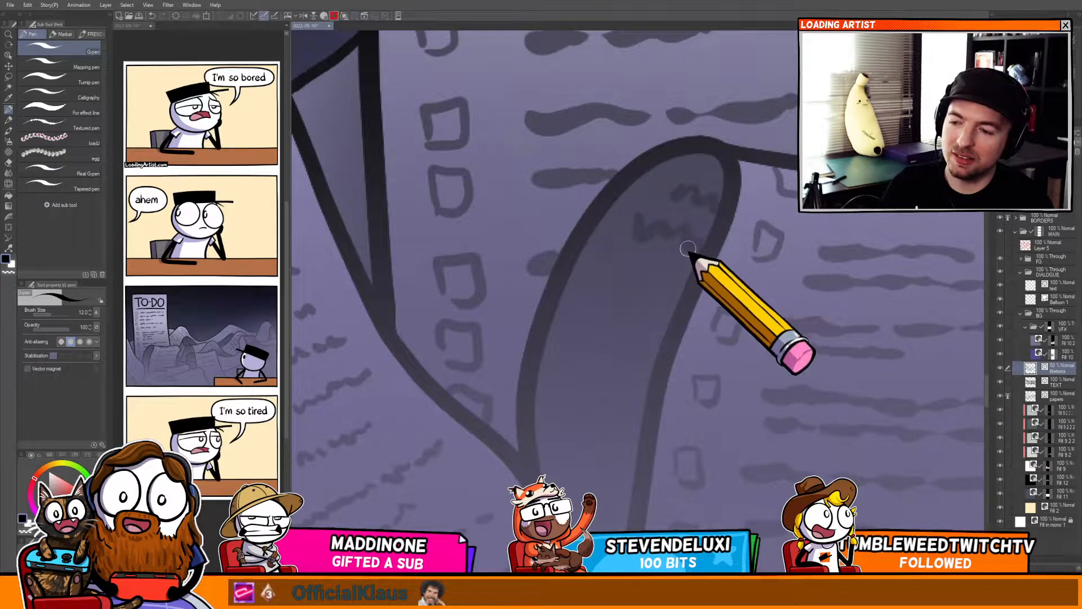
{"action": "scroll", "coordinate": [654, 230], "scroll_direction": "down", "scroll_amount": 3}
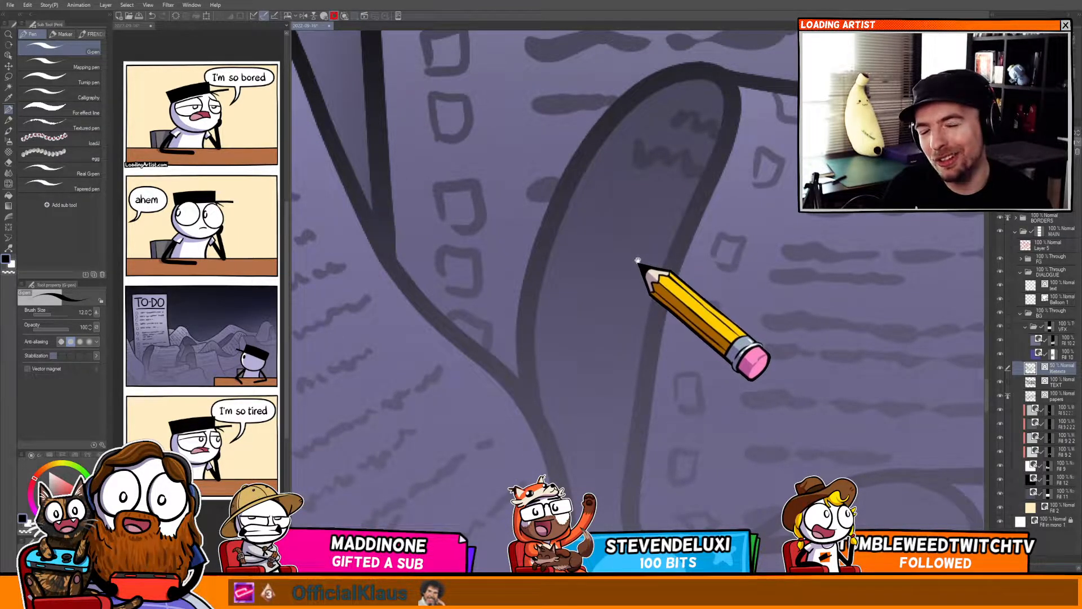
{"action": "left_click_drag", "start_coordinate": [639, 276], "coordinate": [603, 212]}
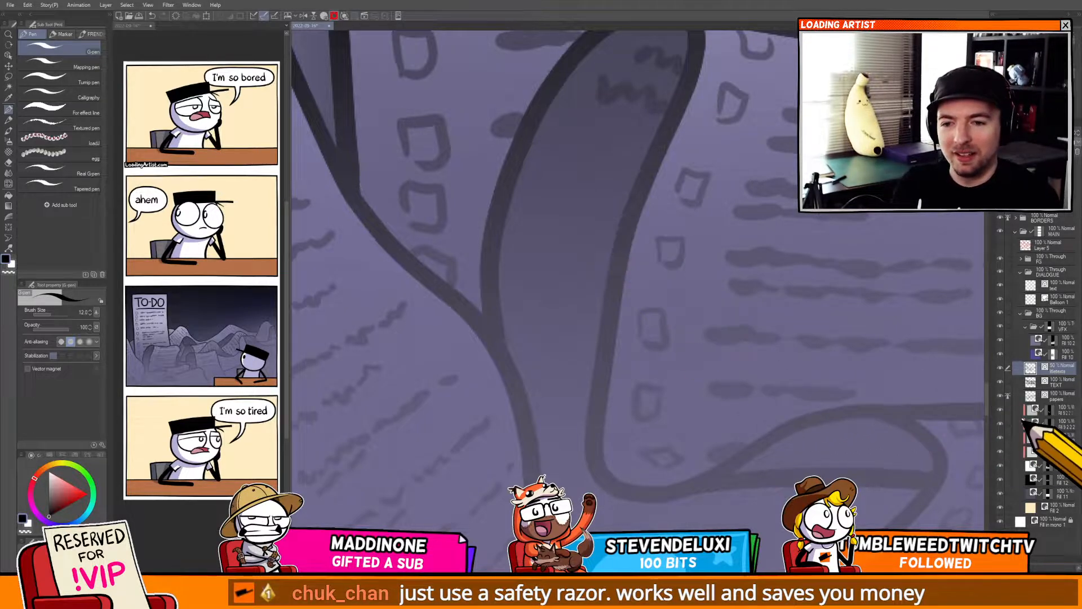
{"action": "left_click_drag", "start_coordinate": [784, 455], "coordinate": [845, 548]}
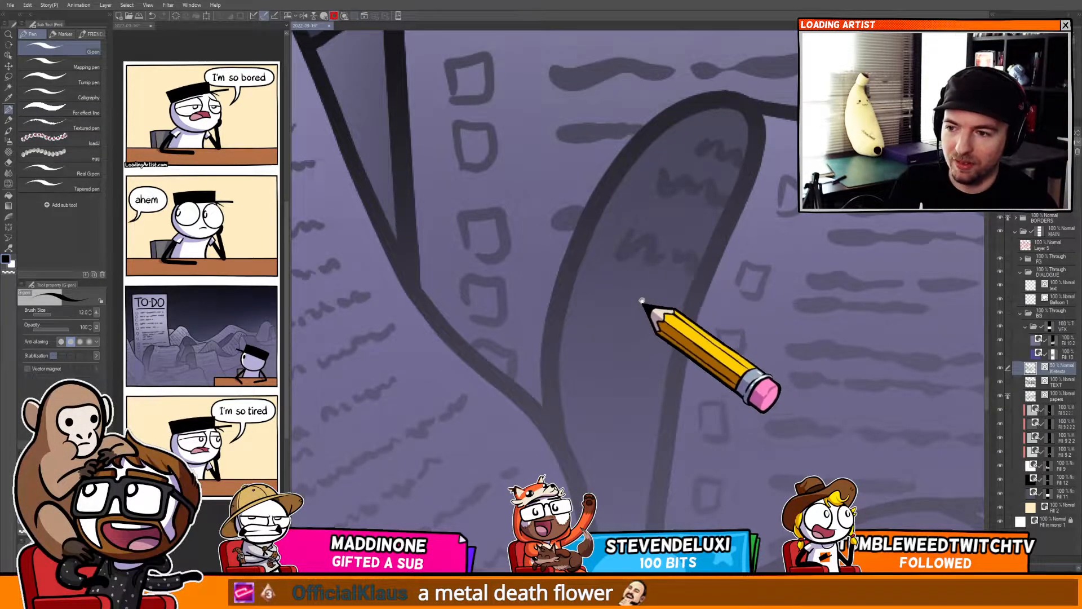
{"action": "left_click_drag", "start_coordinate": [648, 302], "coordinate": [643, 242]}
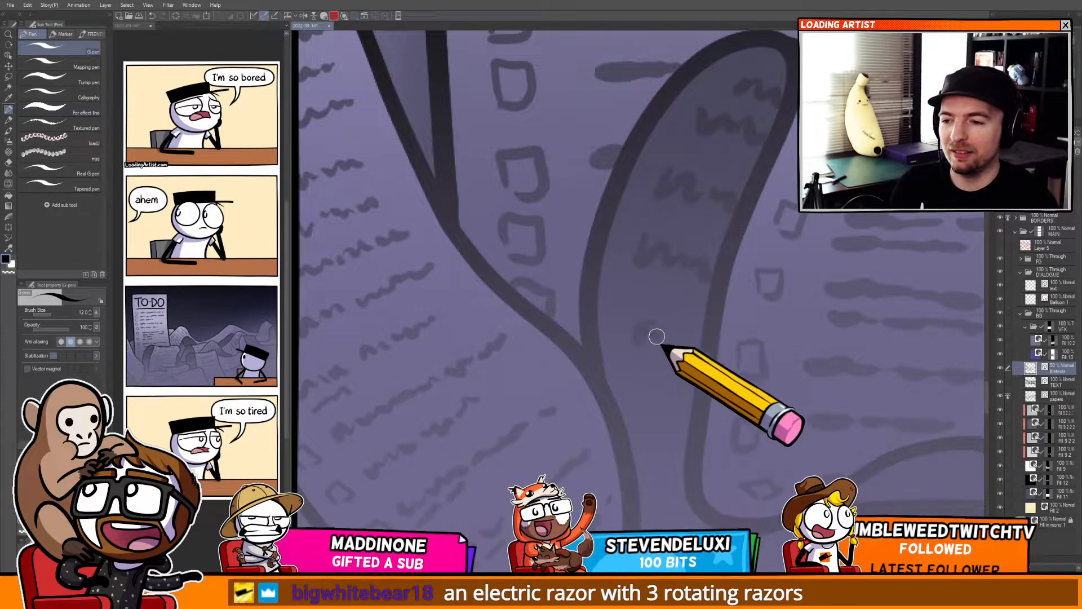
Add scribbled text lines to the overlapping paper sheets in the lower middle of the pile.
{"action": "left_click_drag", "start_coordinate": [701, 362], "coordinate": [623, 333]}
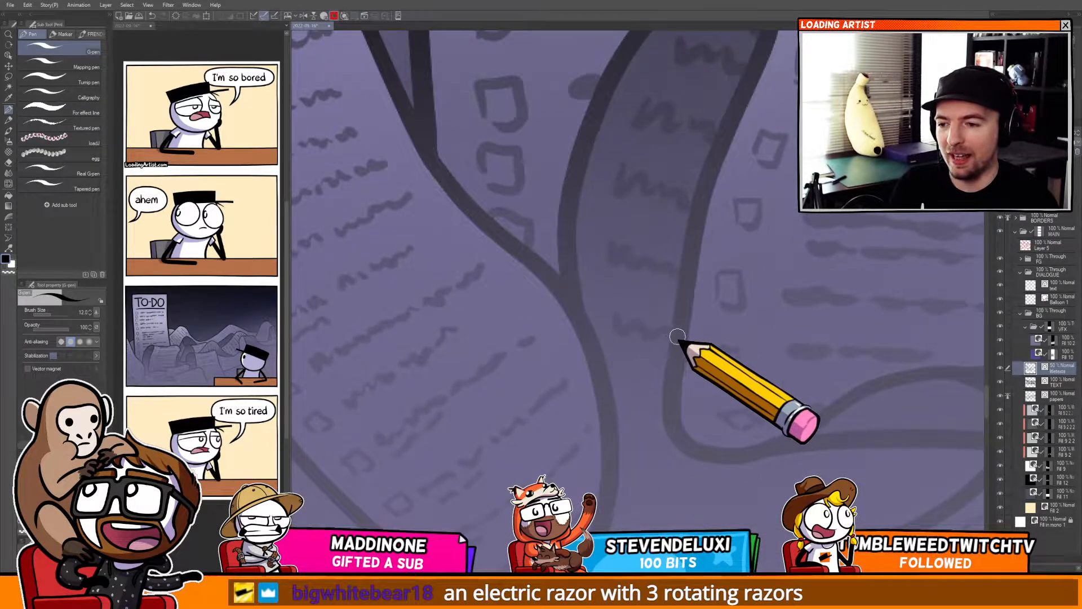
{"action": "left_click_drag", "start_coordinate": [628, 378], "coordinate": [658, 398]}
{"action": "mouse_move", "coordinate": [654, 475]}
{"action": "left_mouse_down"}
{"action": "mouse_move", "coordinate": [626, 378]}
{"action": "mouse_move", "coordinate": [680, 365]}
{"action": "left_mouse_up"}
{"action": "left_click_drag", "start_coordinate": [616, 413], "coordinate": [591, 380]}
{"action": "mouse_move", "coordinate": [555, 419]}
{"action": "left_mouse_down"}
{"action": "mouse_move", "coordinate": [577, 430]}
{"action": "mouse_move", "coordinate": [605, 410]}
{"action": "mouse_move", "coordinate": [639, 414]}
{"action": "mouse_move", "coordinate": [660, 379]}
{"action": "mouse_move", "coordinate": [701, 380]}
{"action": "mouse_move", "coordinate": [759, 348]}
{"action": "mouse_move", "coordinate": [810, 332]}
{"action": "left_mouse_up"}
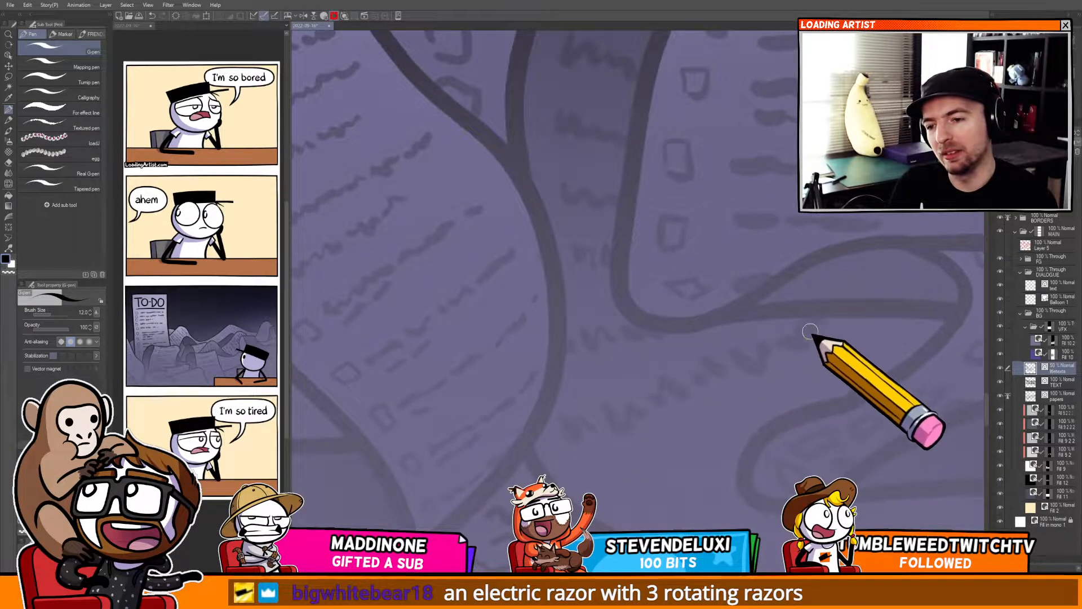
{"action": "mouse_move", "coordinate": [588, 463]}
{"action": "left_mouse_down"}
{"action": "mouse_move", "coordinate": [614, 477]}
{"action": "mouse_move", "coordinate": [745, 427]}
{"action": "mouse_move", "coordinate": [721, 451]}
{"action": "mouse_move", "coordinate": [604, 424]}
{"action": "left_mouse_up"}
{"action": "left_click_drag", "start_coordinate": [609, 416], "coordinate": [679, 404]}
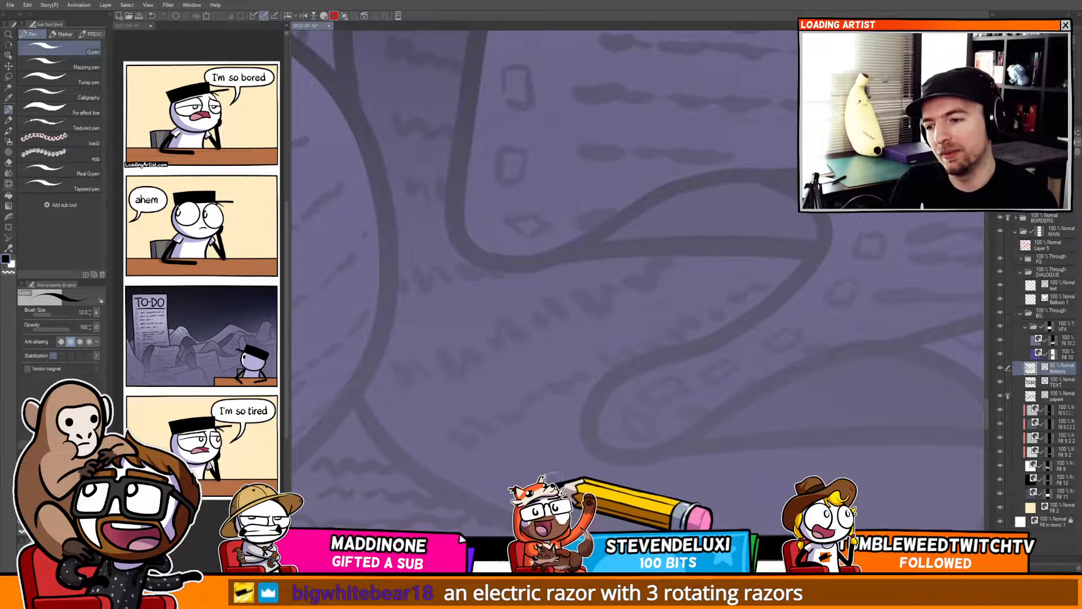
{"action": "left_click_drag", "start_coordinate": [660, 477], "coordinate": [597, 448]}
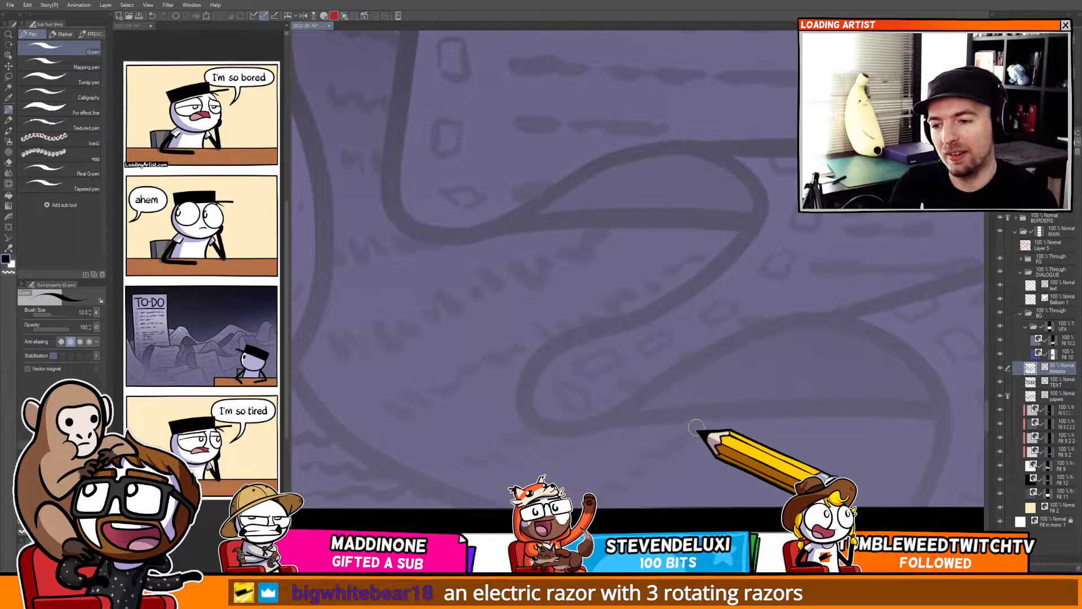
{"action": "mouse_move", "coordinate": [777, 430]}
{"action": "left_mouse_down"}
{"action": "mouse_move", "coordinate": [739, 425]}
{"action": "mouse_move", "coordinate": [684, 391]}
{"action": "left_mouse_up"}
{"action": "left_click_drag", "start_coordinate": [665, 312], "coordinate": [643, 269]}
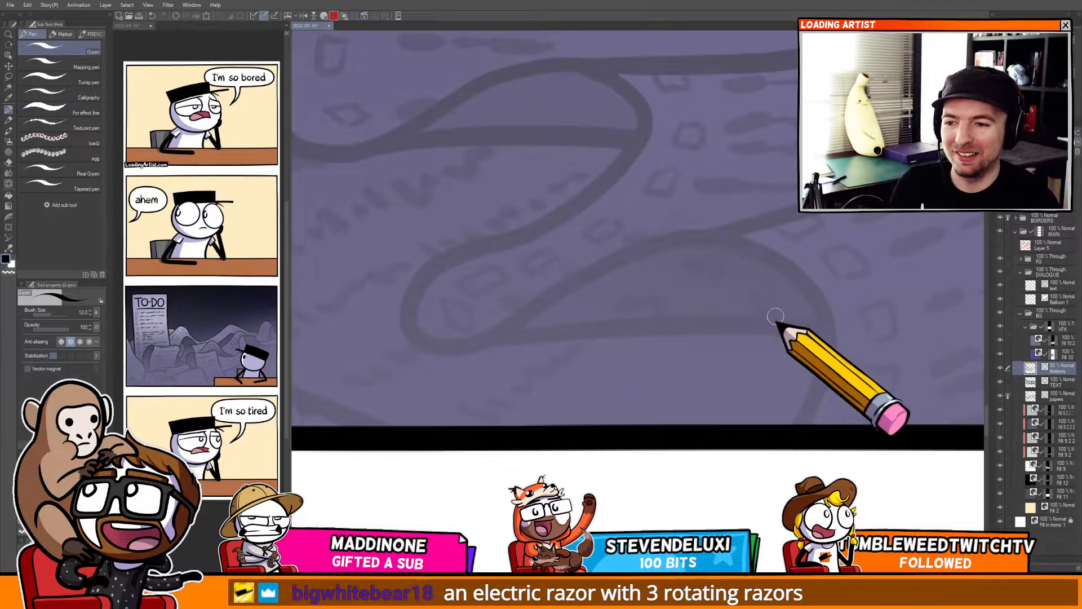
Fill the papers along the third panel's bottom border with scribbled text lines.
{"action": "scroll", "coordinate": [711, 271], "scroll_direction": "down", "scroll_amount": 2}
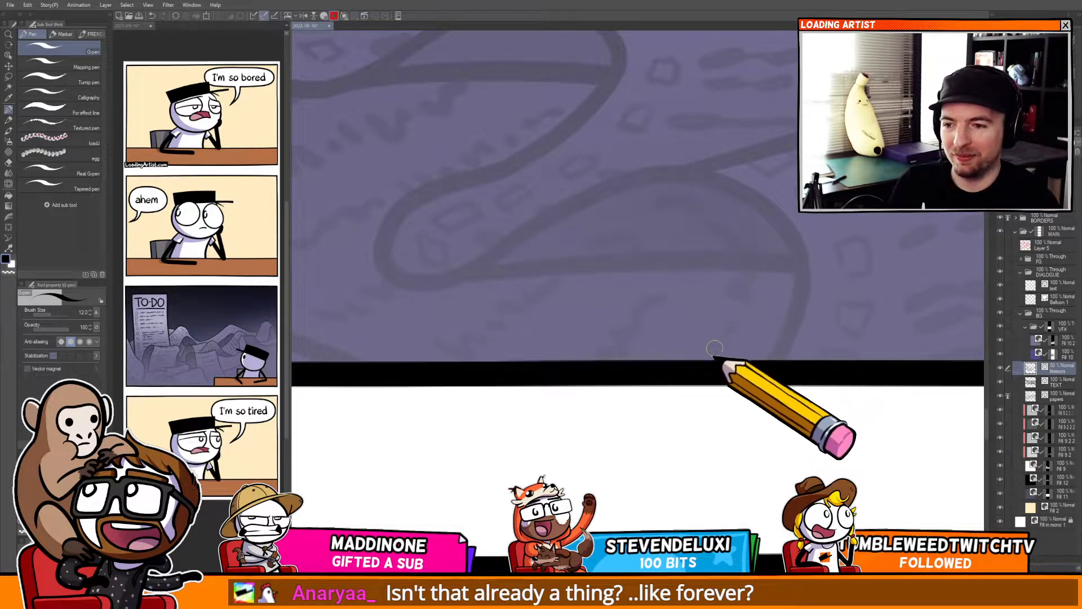
{"action": "left_click_drag", "start_coordinate": [680, 365], "coordinate": [577, 403]}
{"action": "left_click_drag", "start_coordinate": [591, 360], "coordinate": [733, 337]}
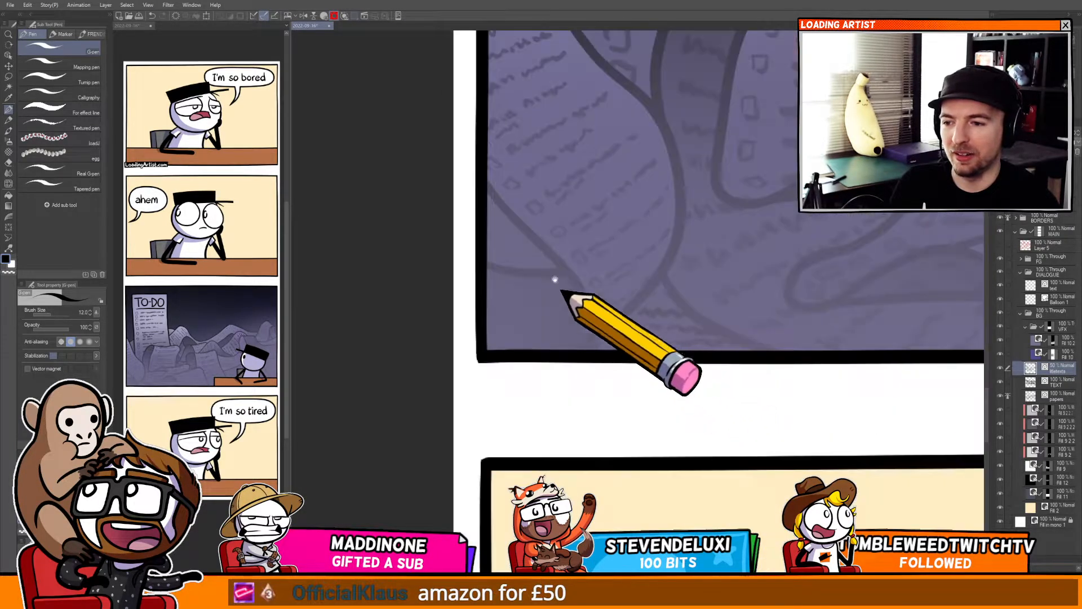
{"action": "left_click_drag", "start_coordinate": [582, 323], "coordinate": [608, 319]}
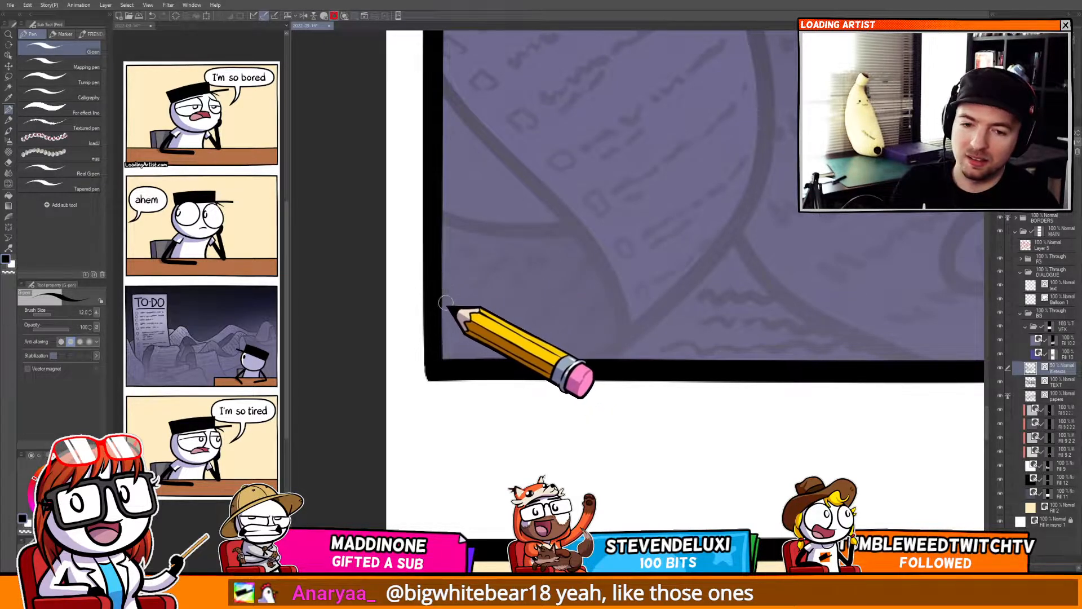
{"action": "left_click_drag", "start_coordinate": [541, 305], "coordinate": [500, 406]}
{"action": "mouse_move", "coordinate": [619, 415]}
{"action": "left_mouse_down"}
{"action": "mouse_move", "coordinate": [544, 342]}
{"action": "mouse_move", "coordinate": [487, 416]}
{"action": "left_mouse_up"}
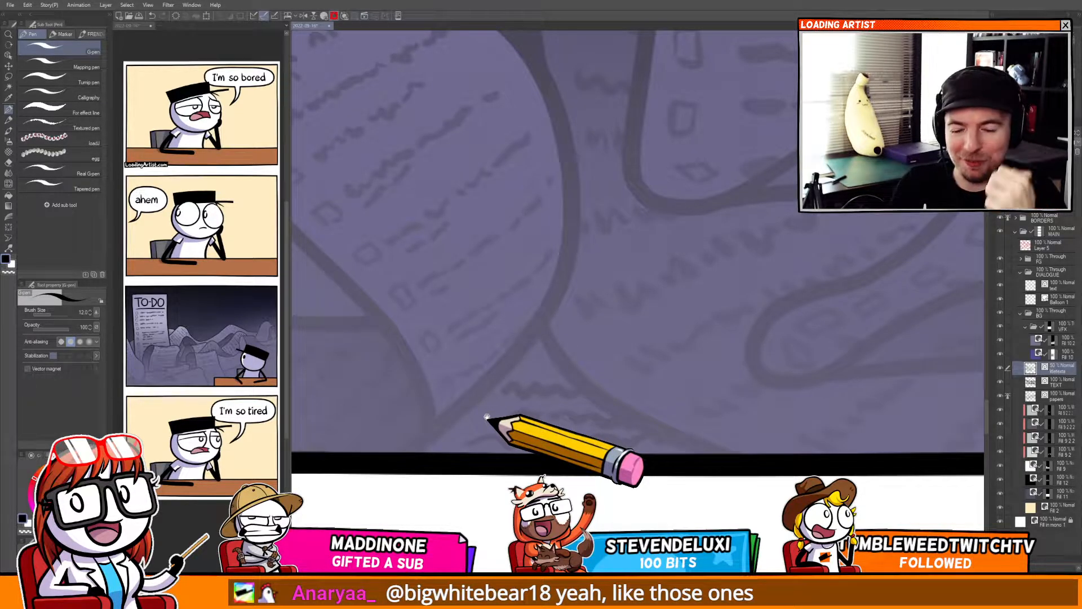
{"action": "left_click_drag", "start_coordinate": [451, 326], "coordinate": [700, 323]}
{"action": "left_click_drag", "start_coordinate": [503, 225], "coordinate": [536, 258]}
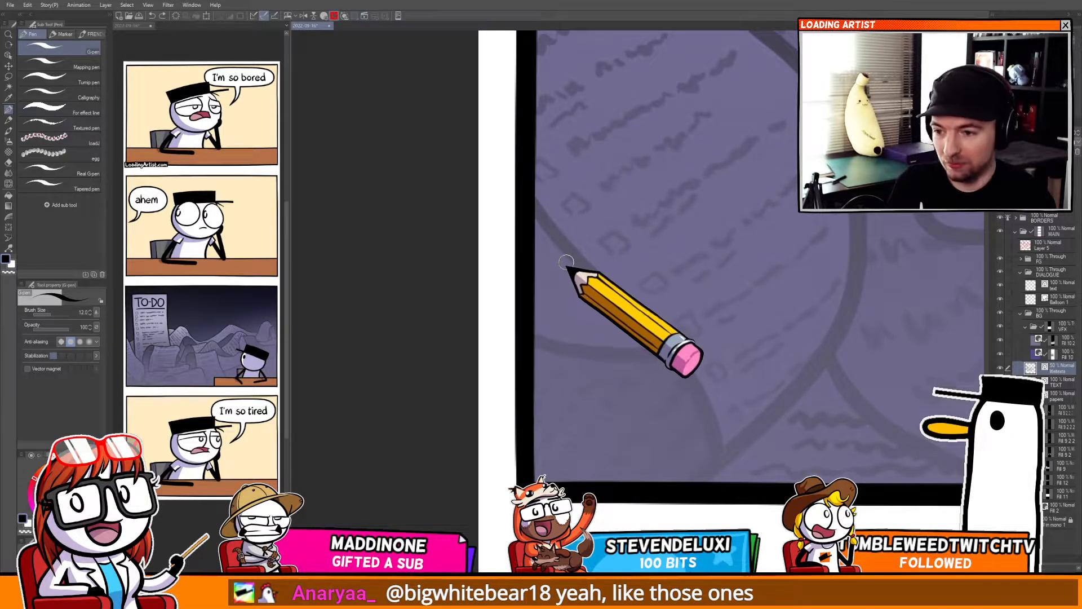
{"action": "mouse_move", "coordinate": [603, 330]}
{"action": "left_mouse_down"}
{"action": "mouse_move", "coordinate": [609, 372]}
{"action": "mouse_move", "coordinate": [501, 528]}
{"action": "mouse_move", "coordinate": [617, 410]}
{"action": "left_mouse_up"}
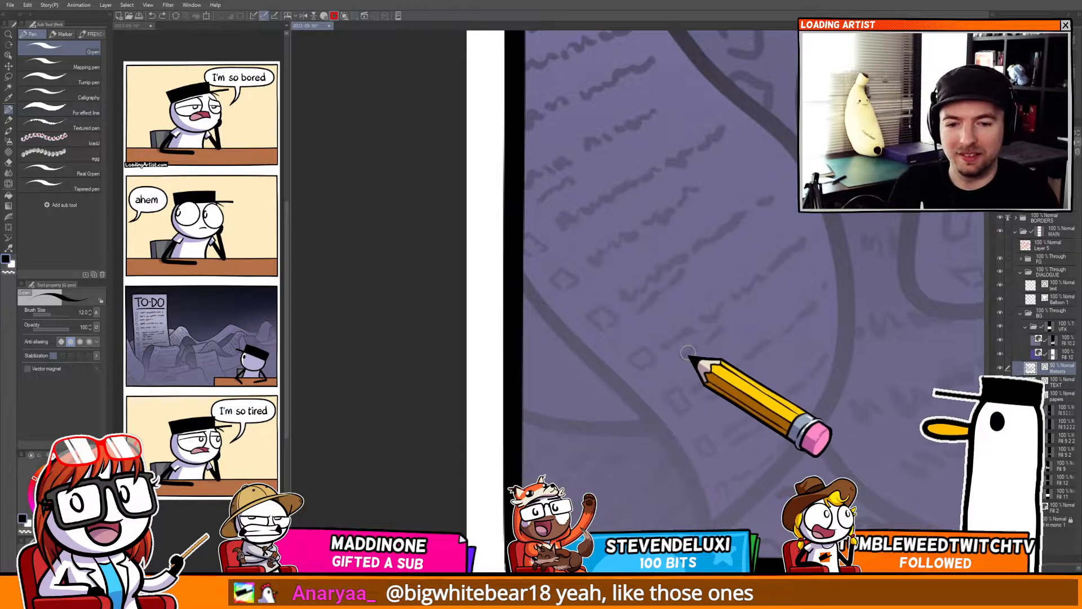
Switch to the Move layer tool to reposition the paper text layer.
{"action": "scroll", "coordinate": [688, 353], "scroll_direction": "down", "scroll_amount": 4}
{"action": "left_click_drag", "start_coordinate": [675, 351], "coordinate": [552, 381]}
{"action": "key", "text": "k"}
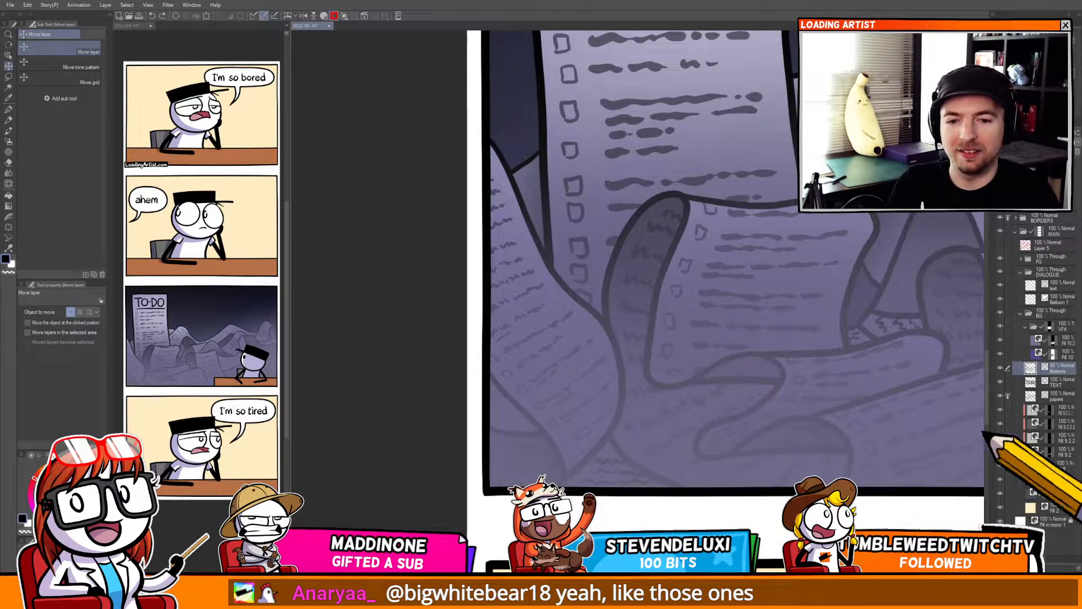